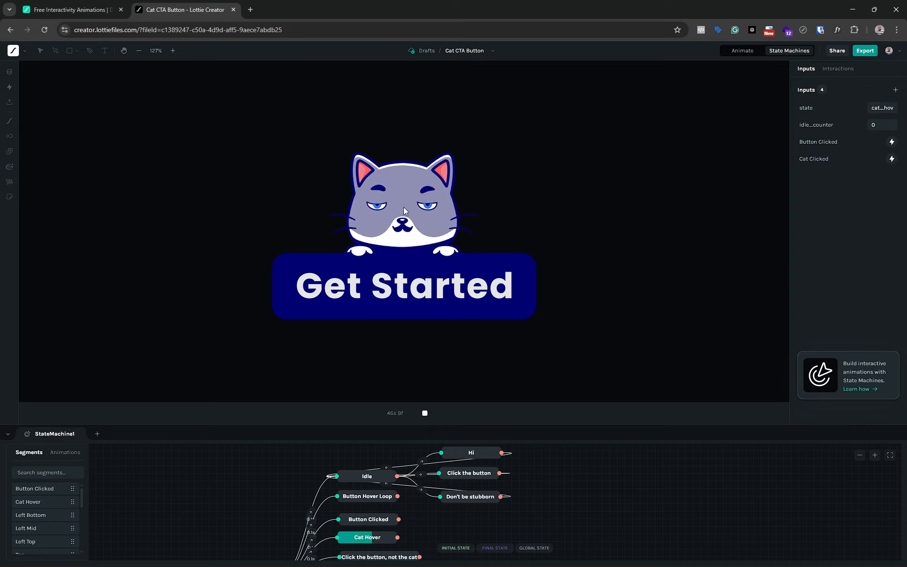
Test the cat's click reaction in the running state machine preview and stop the playback
{"action": "left_click", "coordinate": [404, 207]}
{"action": "mouse_move", "coordinate": [386, 280]}
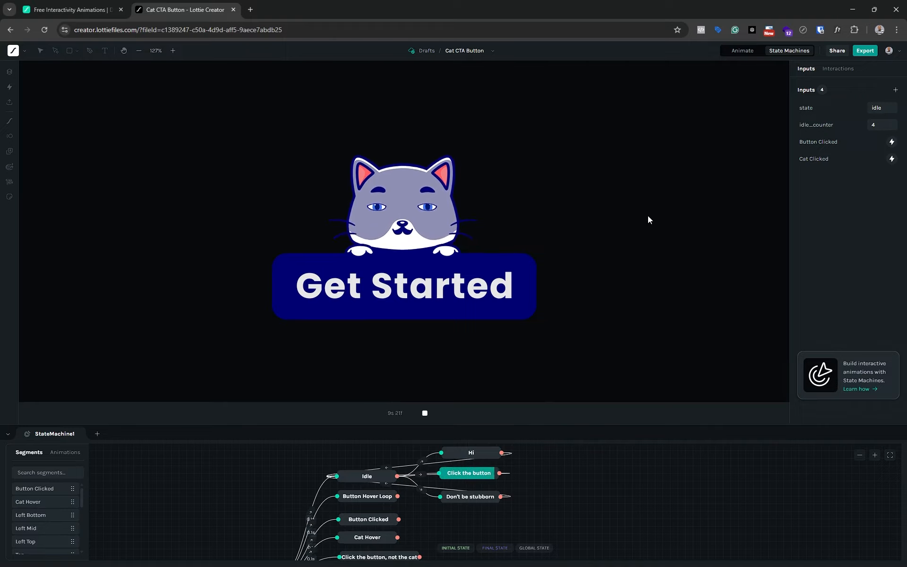
{"action": "left_click", "coordinate": [425, 413]}
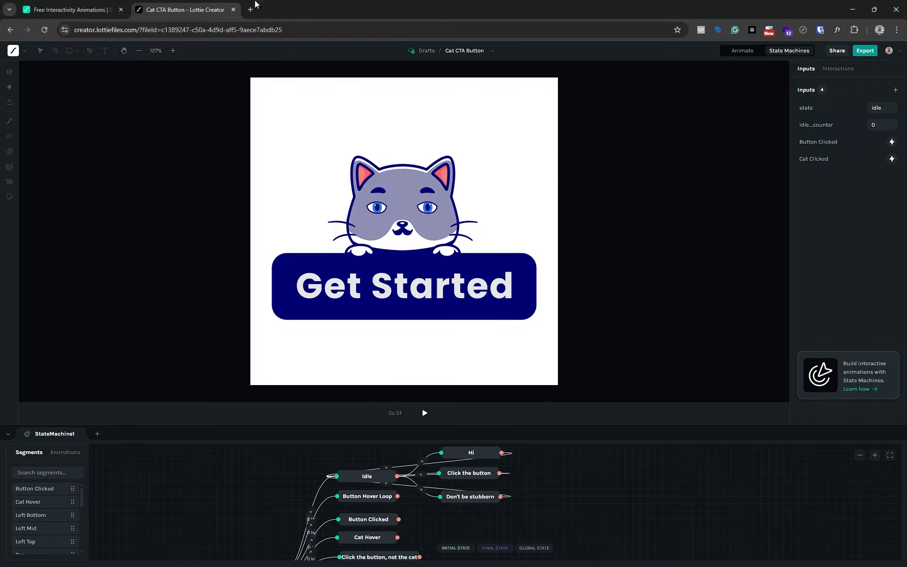
View the Free Hover Bot Animation page on LottieFiles, and switch to Illustrator to show the Cat Button artwork
{"action": "left_click", "coordinate": [53, 6]}
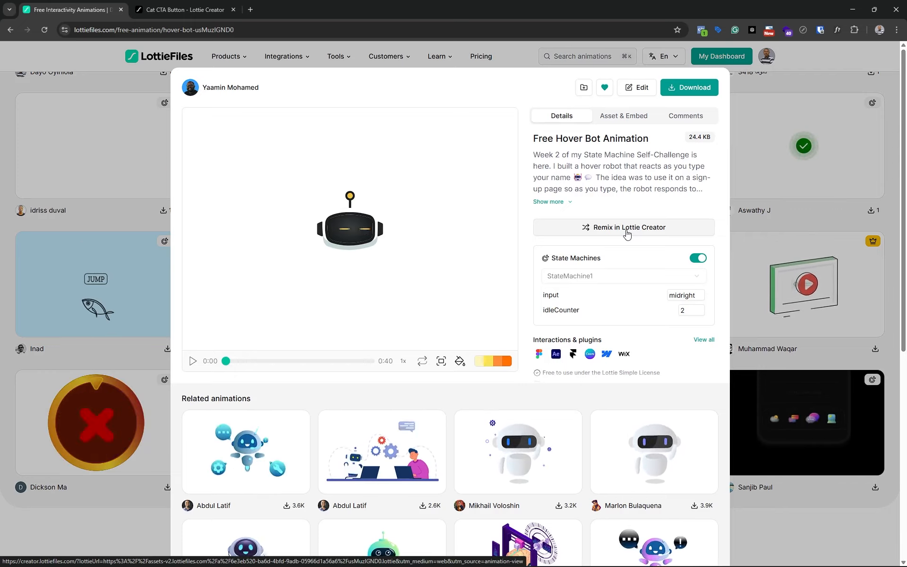
{"action": "left_click", "coordinate": [187, 10]}
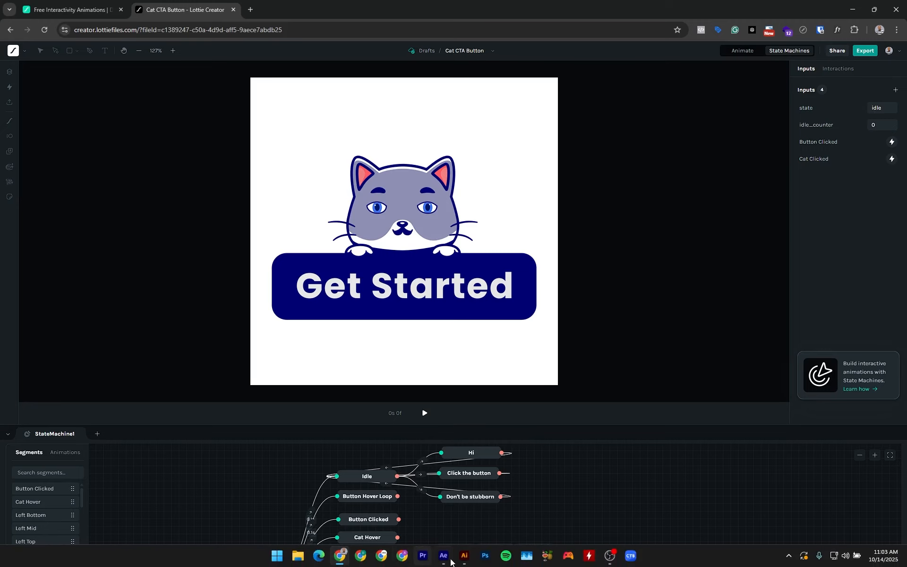
{"action": "left_click", "coordinate": [464, 556]}
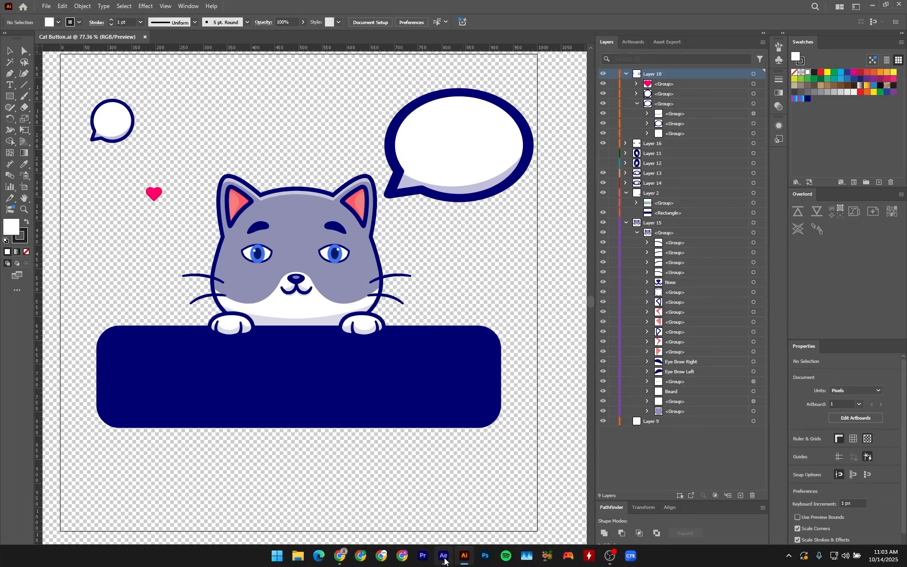
Switch to After Effects and scrub through the whole Cat Button composition to review its animations
{"action": "left_click", "coordinate": [444, 556]}
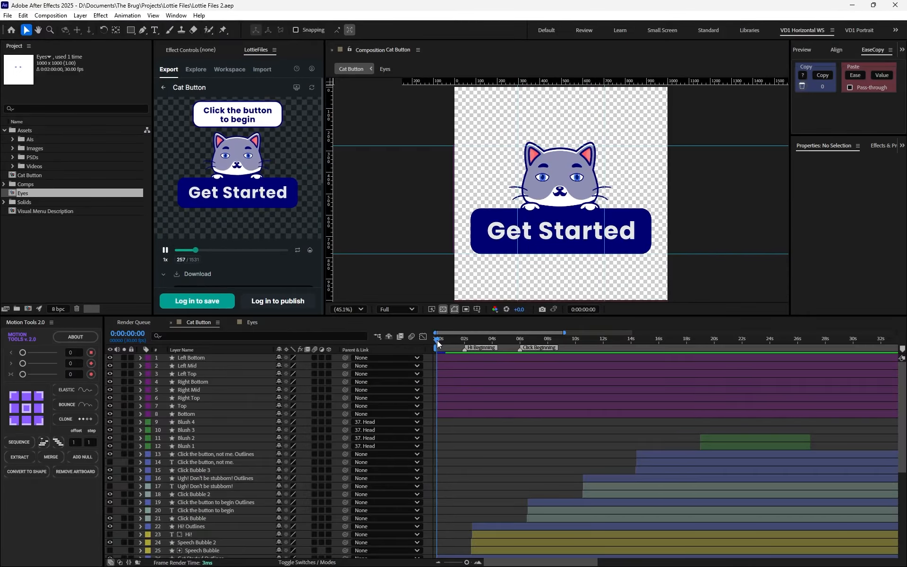
{"action": "left_click_drag", "start_coordinate": [438, 340], "coordinate": [820, 342]}
{"action": "left_click_drag", "start_coordinate": [805, 349], "coordinate": [895, 368]}
{"action": "left_click_drag", "start_coordinate": [582, 563], "coordinate": [668, 563]}
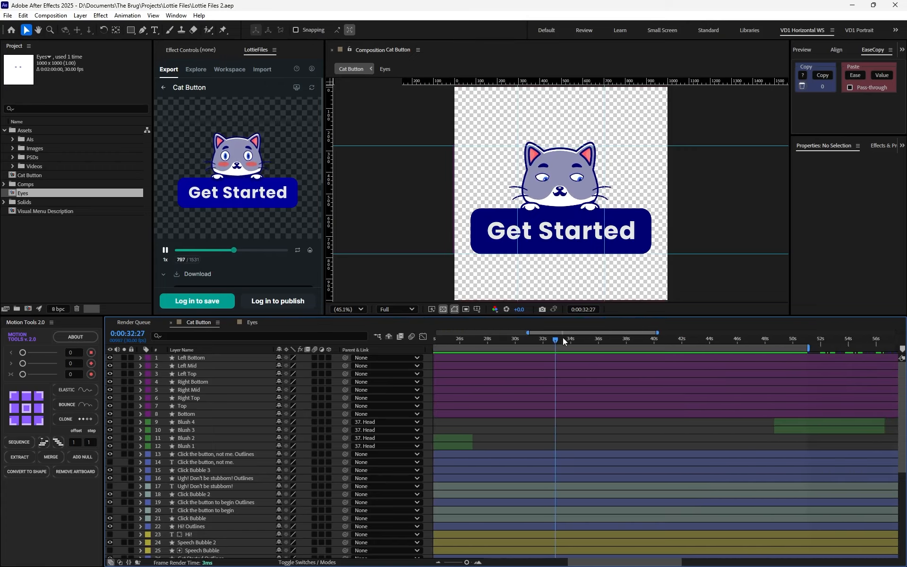
{"action": "left_click_drag", "start_coordinate": [555, 342], "coordinate": [749, 357]}
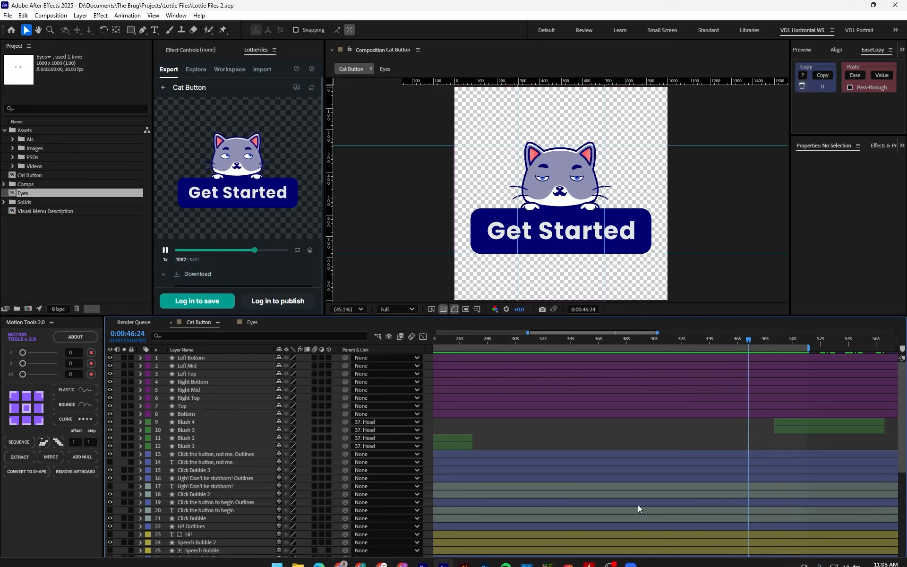
{"action": "left_click_drag", "start_coordinate": [610, 563], "coordinate": [443, 510]}
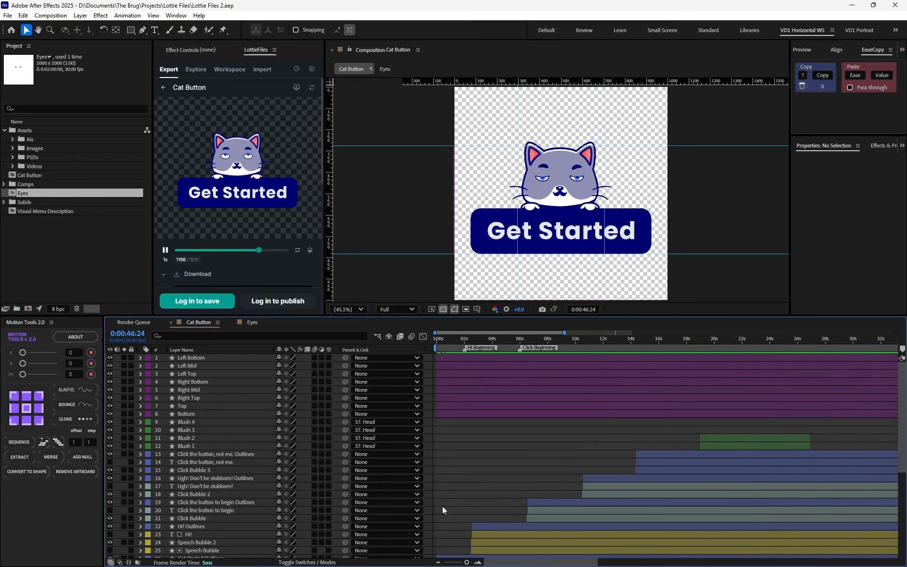
Select the Left Bottom, Bottom and Left Top layers one after another to see their areas around the cat
{"action": "left_click", "coordinate": [209, 359]}
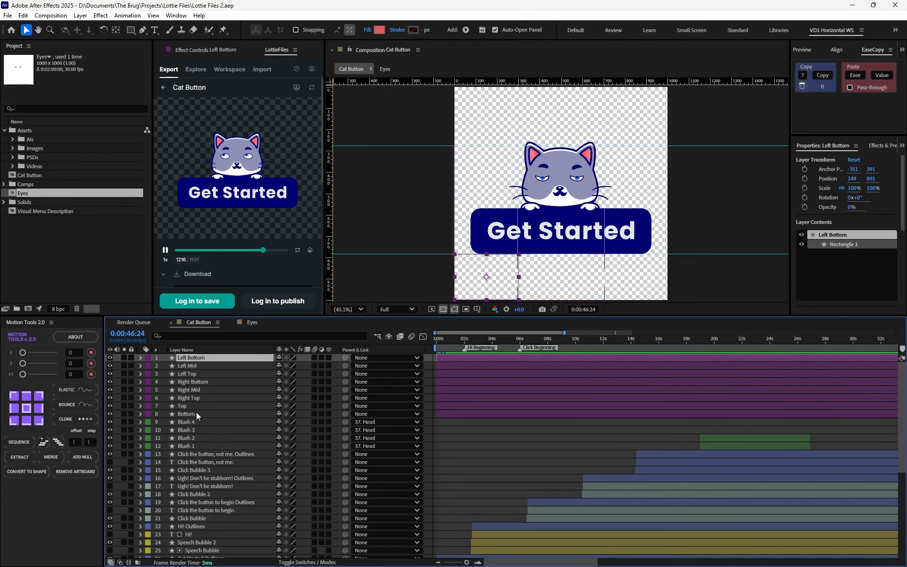
{"action": "left_click", "coordinate": [196, 414]}
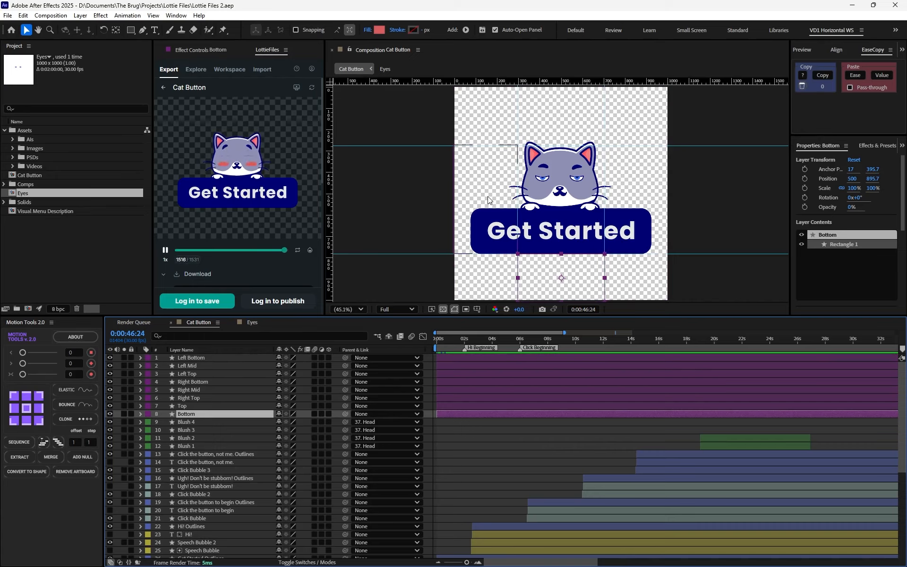
{"action": "left_click", "coordinate": [492, 112]}
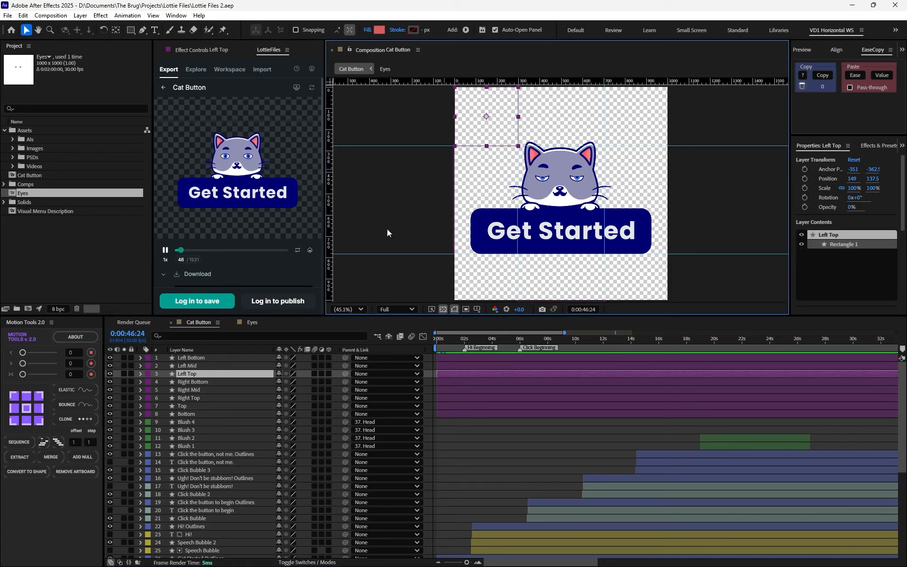
Raise the Left Top layer's opacity temporarily to reveal its rectangle, and return it to 0%
{"action": "key", "text": "t"}
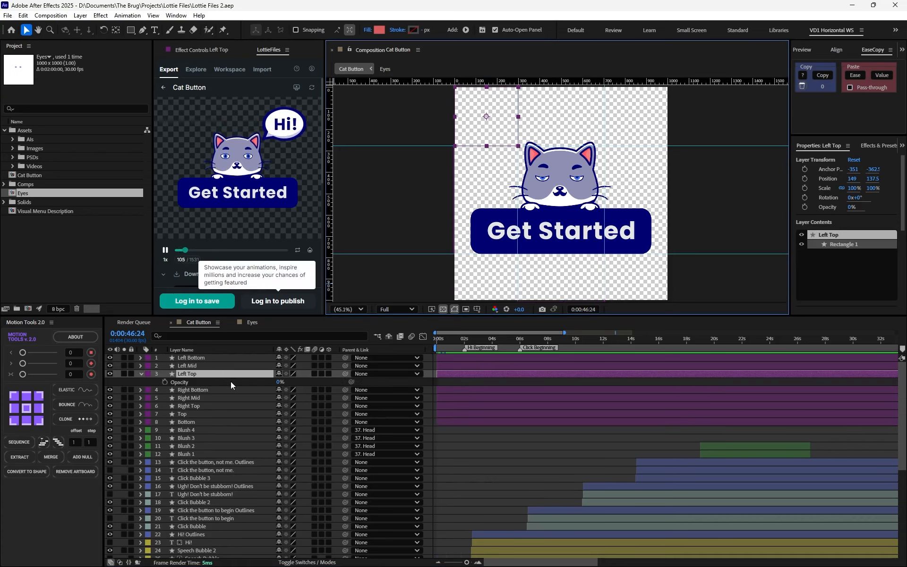
{"action": "left_click_drag", "start_coordinate": [277, 385], "coordinate": [376, 382]}
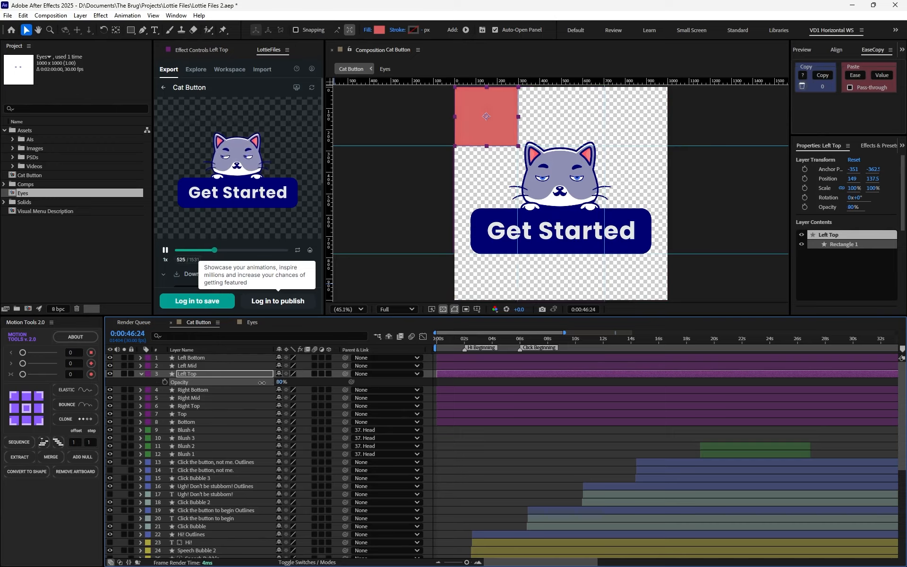
{"action": "left_click_drag", "start_coordinate": [261, 383], "coordinate": [224, 383]}
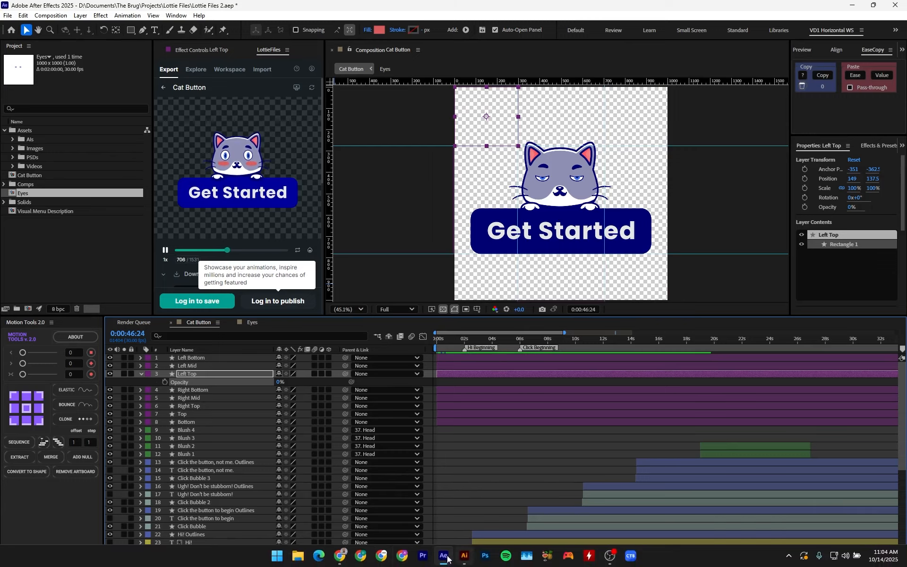
Switch back to Lottie Creator, show the Cat CTA Button in Animate mode and move the playhead to frame 0
{"action": "left_click", "coordinate": [362, 556]}
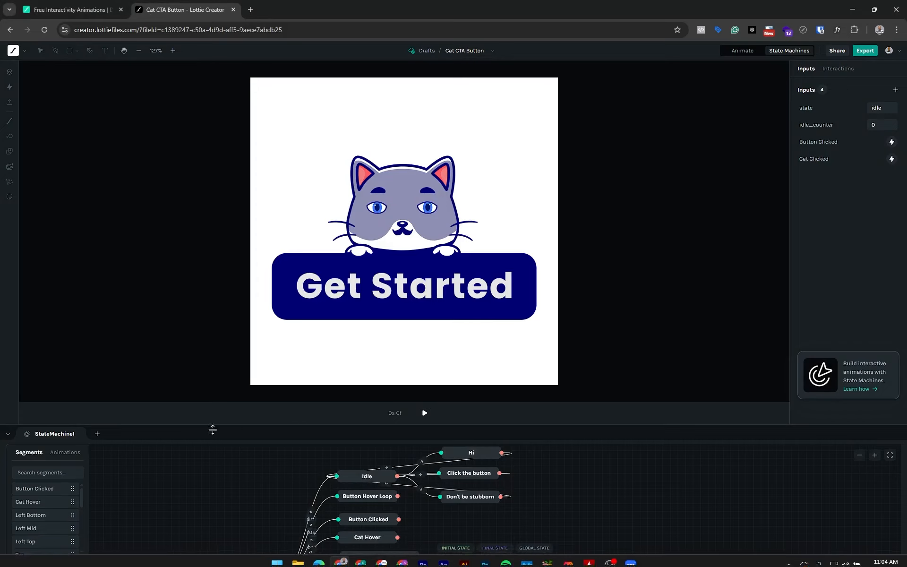
{"action": "left_click", "coordinate": [736, 52]}
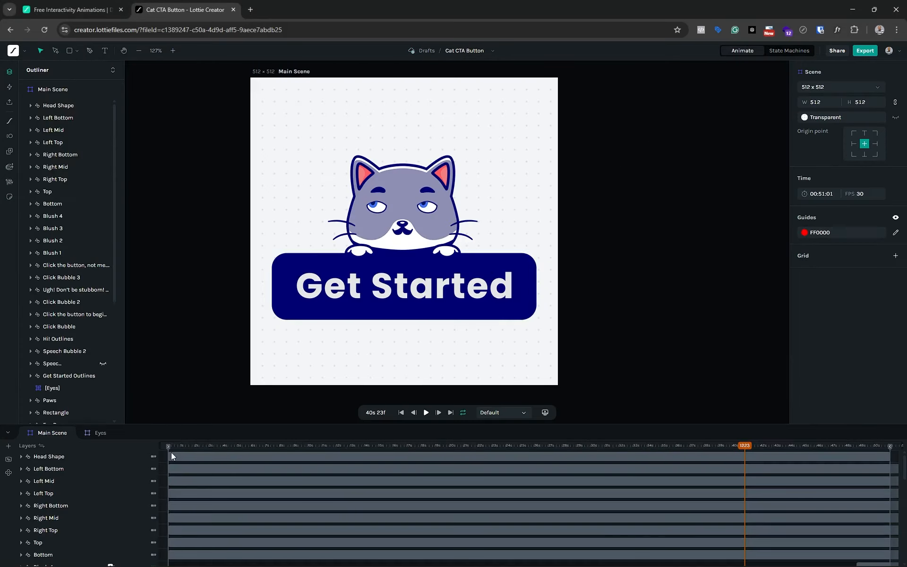
{"action": "left_click_drag", "start_coordinate": [180, 448], "coordinate": [196, 458]}
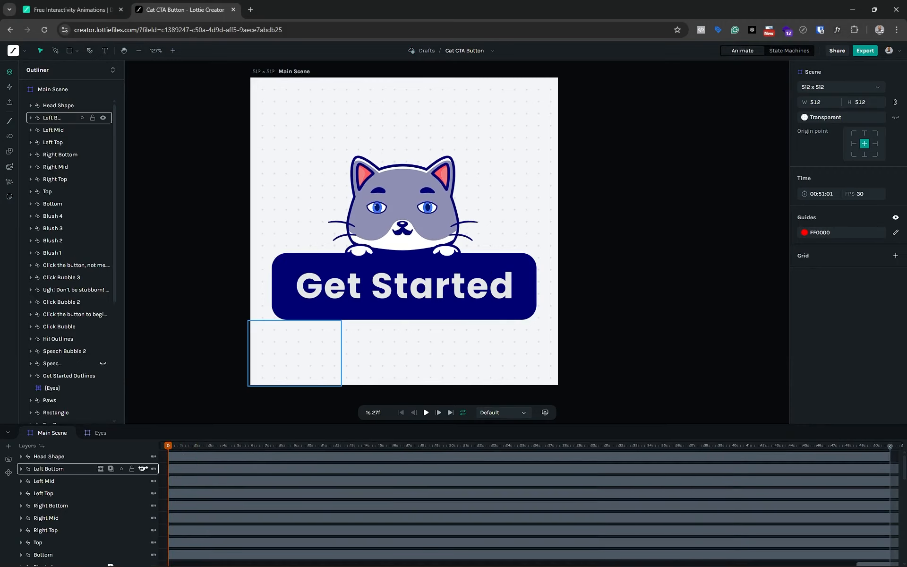
Examine the invisible interaction shapes from Head Shape to Bottom, selecting them together and then Left Top and Left Bottom individually
{"action": "left_click", "coordinate": [56, 469]}
{"action": "scroll", "coordinate": [55, 468], "scroll_direction": "down", "scroll_amount": 5}
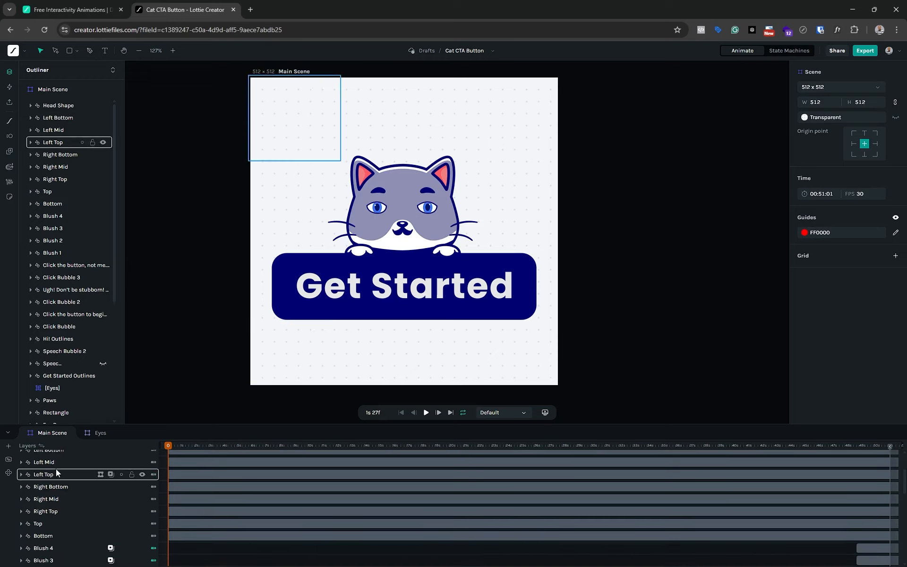
{"action": "scroll", "coordinate": [56, 469], "scroll_direction": "up", "scroll_amount": 5}
{"action": "left_click", "coordinate": [59, 457]}
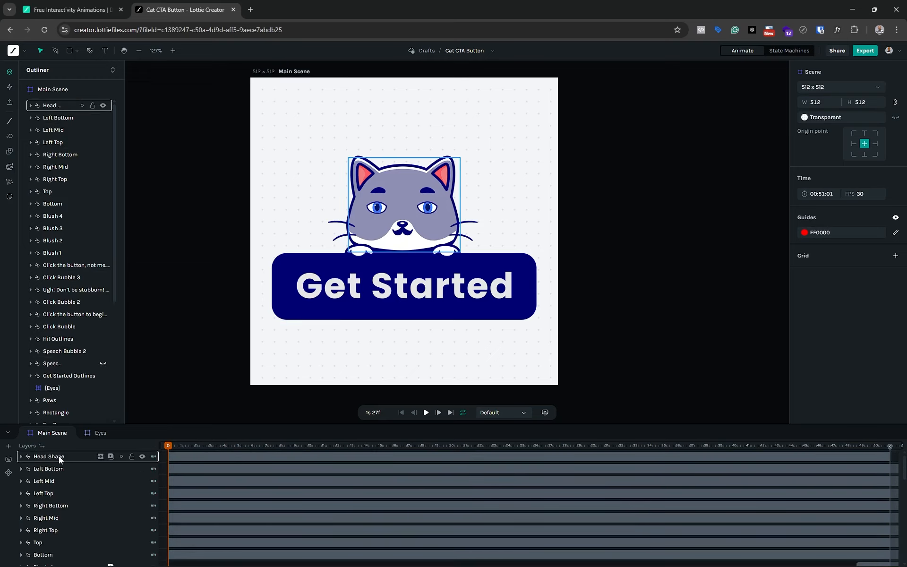
{"action": "scroll", "coordinate": [46, 514], "scroll_direction": "down", "scroll_amount": 2}
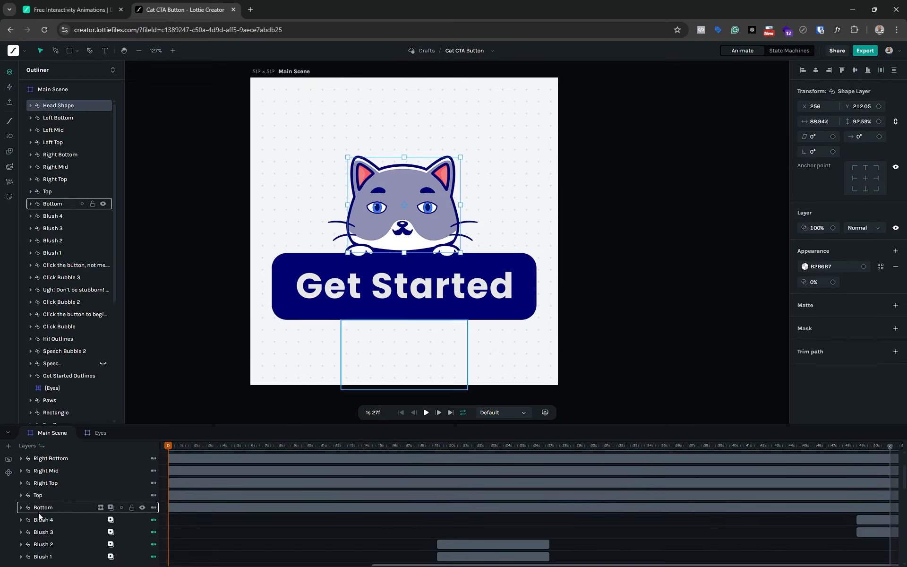
{"action": "left_click", "coordinate": [43, 506], "text": "shift"}
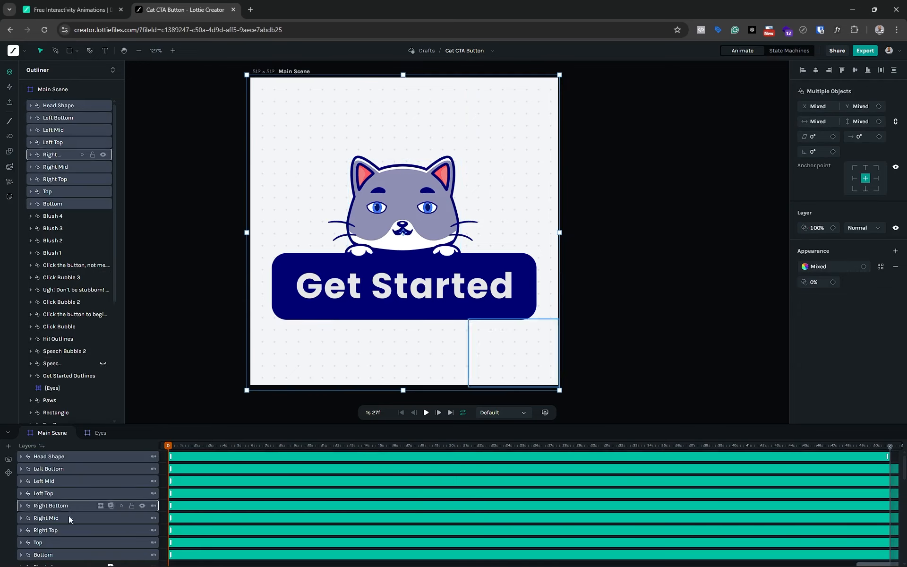
{"action": "left_click", "coordinate": [79, 495]}
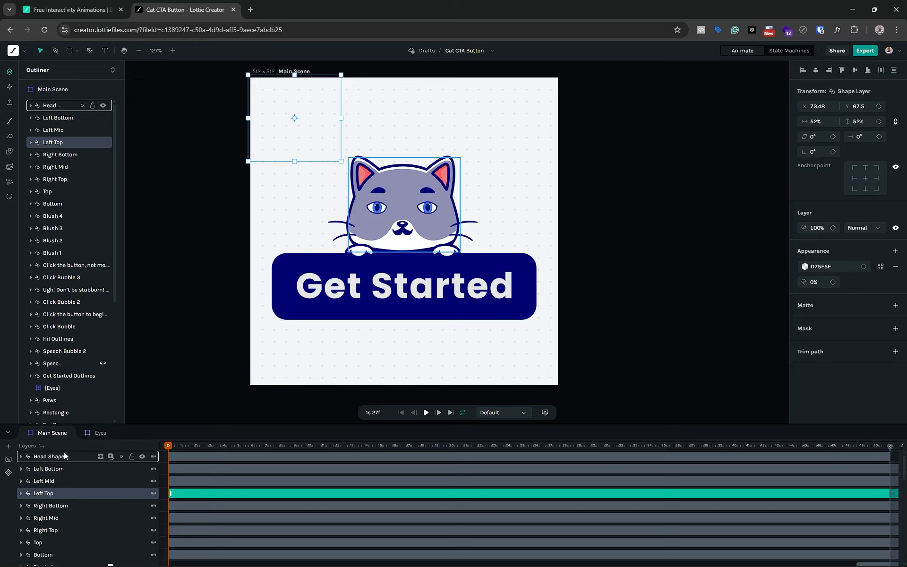
{"action": "left_click", "coordinate": [50, 469]}
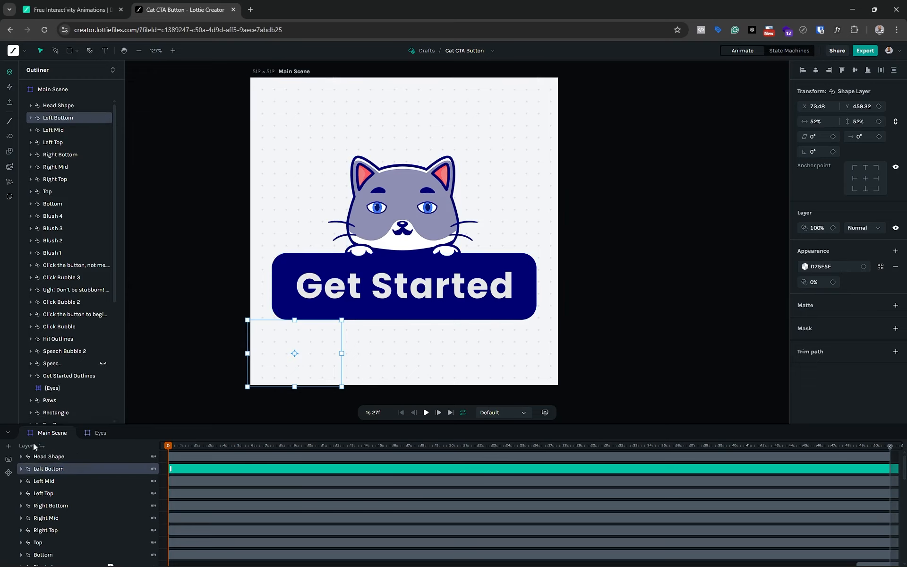
Open the Main Scene's segments and look through their names and frame ranges
{"action": "left_click", "coordinate": [9, 459]}
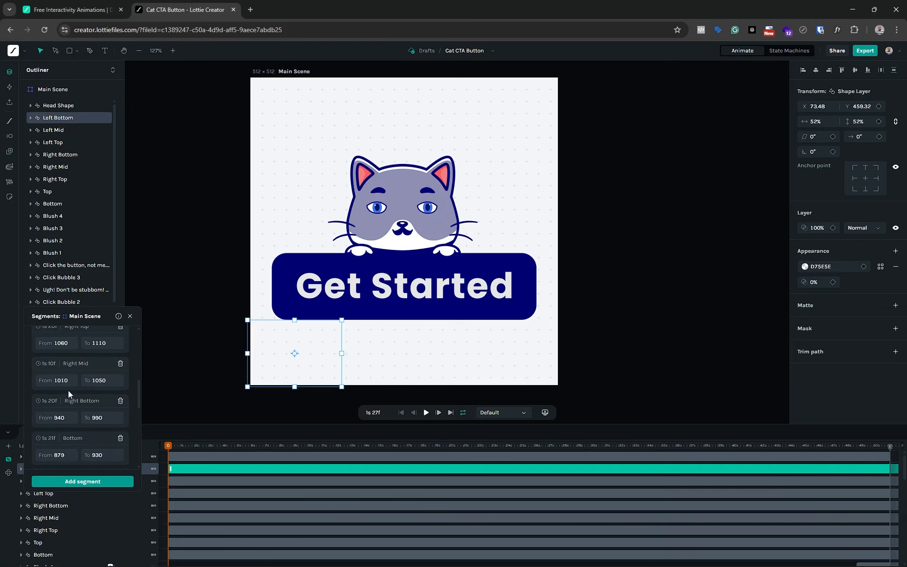
{"action": "scroll", "coordinate": [68, 391], "scroll_direction": "down", "scroll_amount": 5}
{"action": "scroll", "coordinate": [68, 391], "scroll_direction": "up", "scroll_amount": 5}
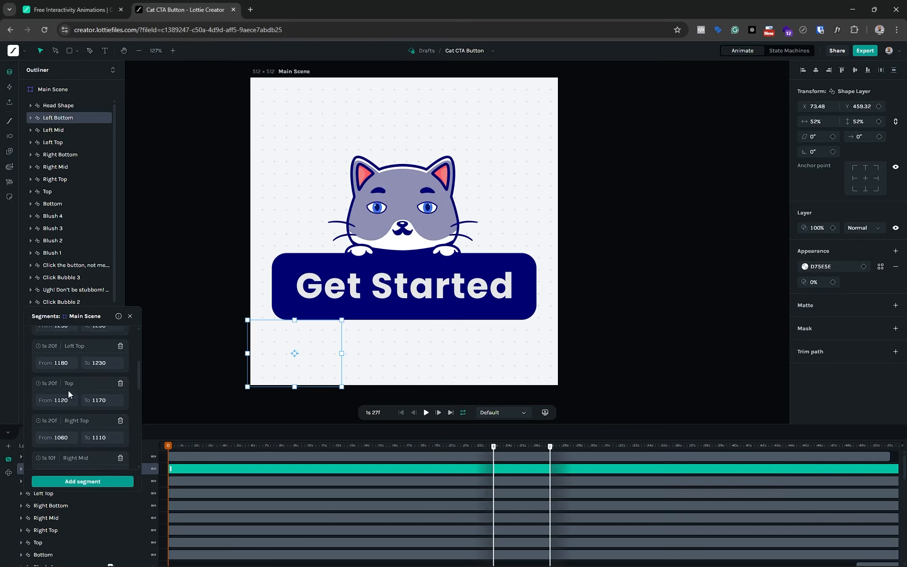
{"action": "scroll", "coordinate": [69, 394], "scroll_direction": "up", "scroll_amount": 3}
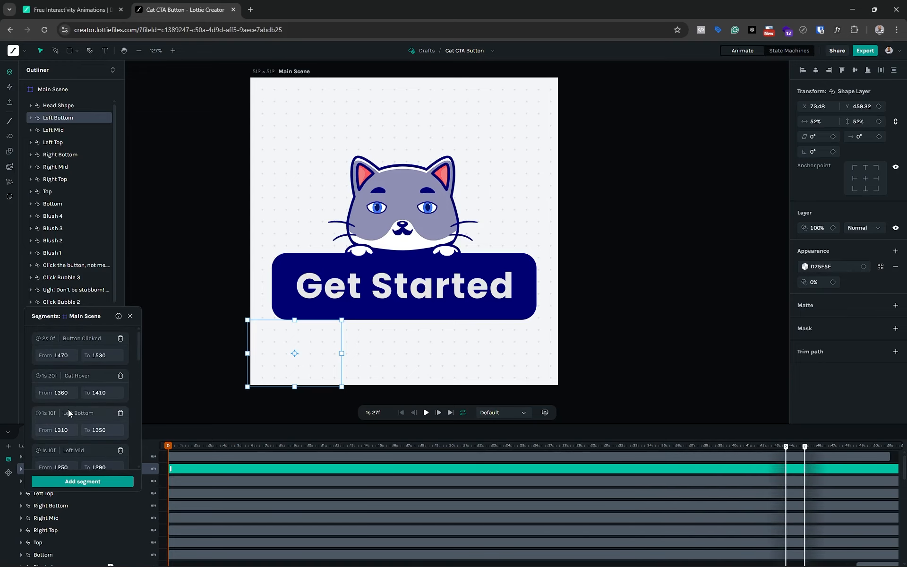
Start playback and preview the eye-direction segments, followed by the Idle and Hi segments
{"action": "left_click", "coordinate": [427, 412]}
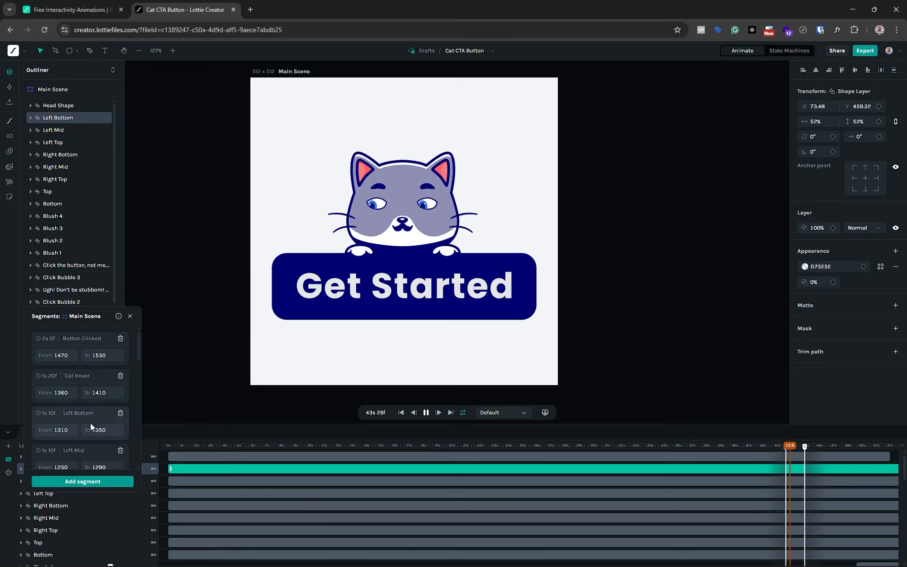
{"action": "scroll", "coordinate": [90, 423], "scroll_direction": "down", "scroll_amount": 2}
{"action": "left_click", "coordinate": [78, 402]}
{"action": "scroll", "coordinate": [77, 401], "scroll_direction": "down", "scroll_amount": 8}
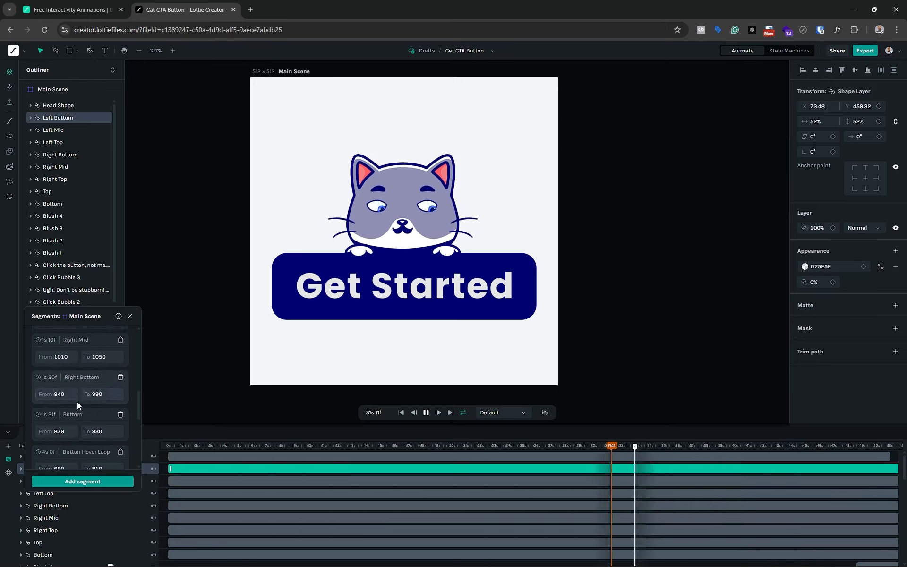
{"action": "mouse_move", "coordinate": [69, 434]}
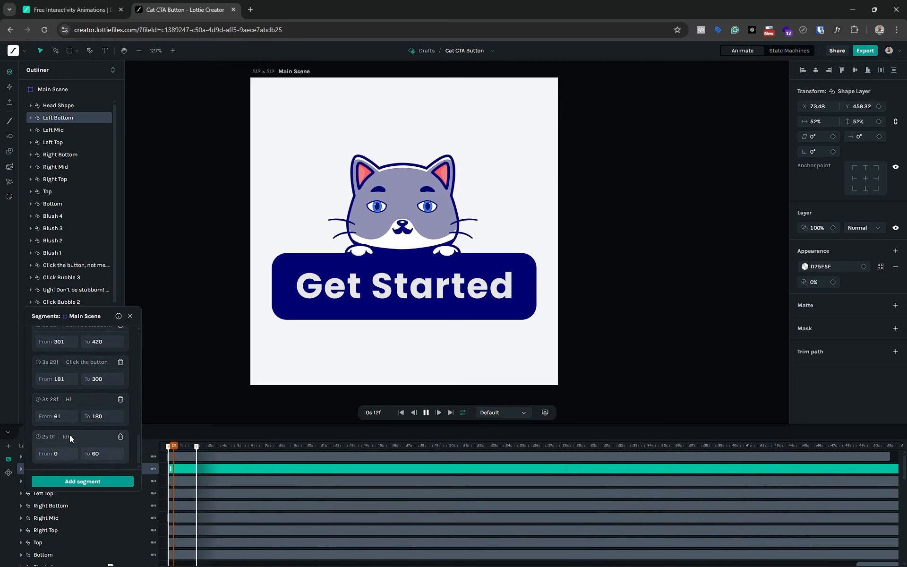
{"action": "mouse_move", "coordinate": [72, 405]}
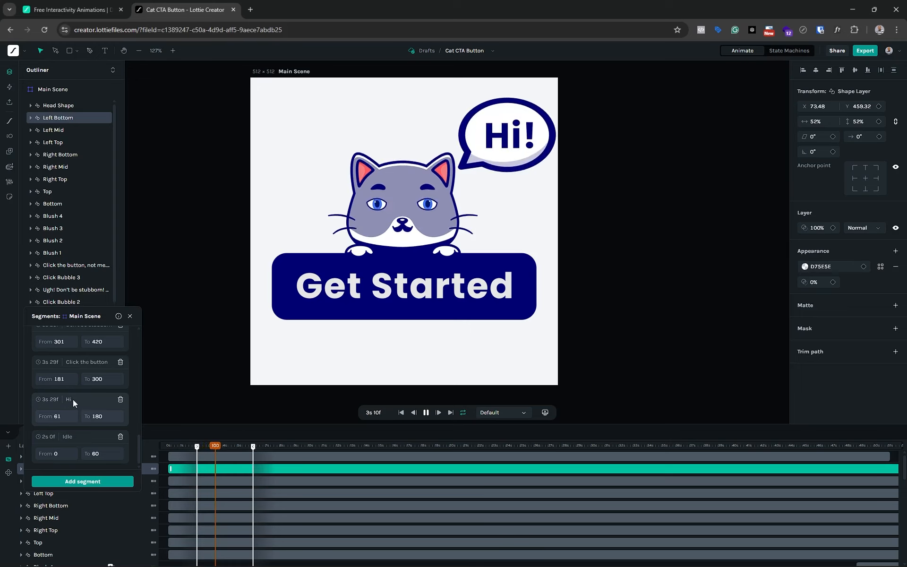
Preview the Don't be stubborn, Click the button, not the cat, Button Hover Start and Button Hover Loop segments
{"action": "scroll", "coordinate": [73, 398], "scroll_direction": "up", "scroll_amount": 1}
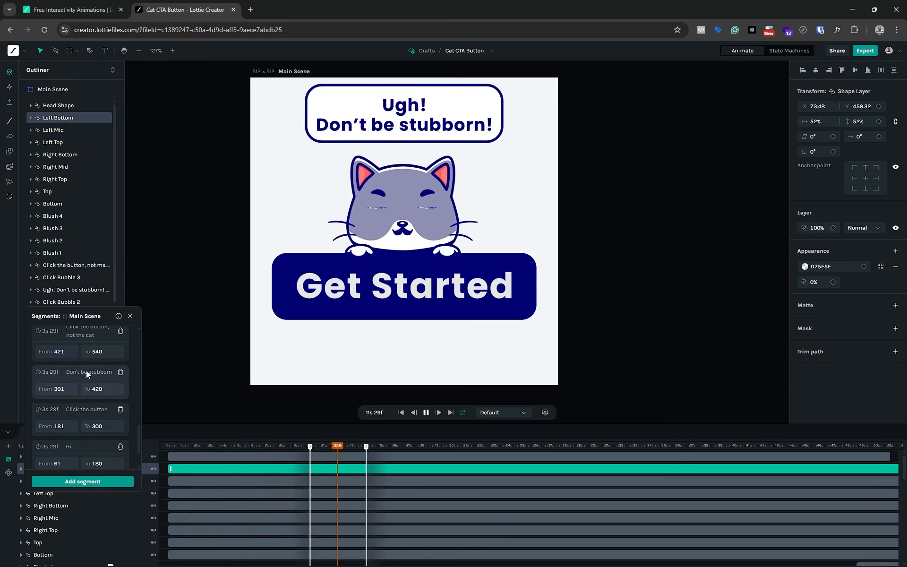
{"action": "scroll", "coordinate": [86, 370], "scroll_direction": "up", "scroll_amount": 2}
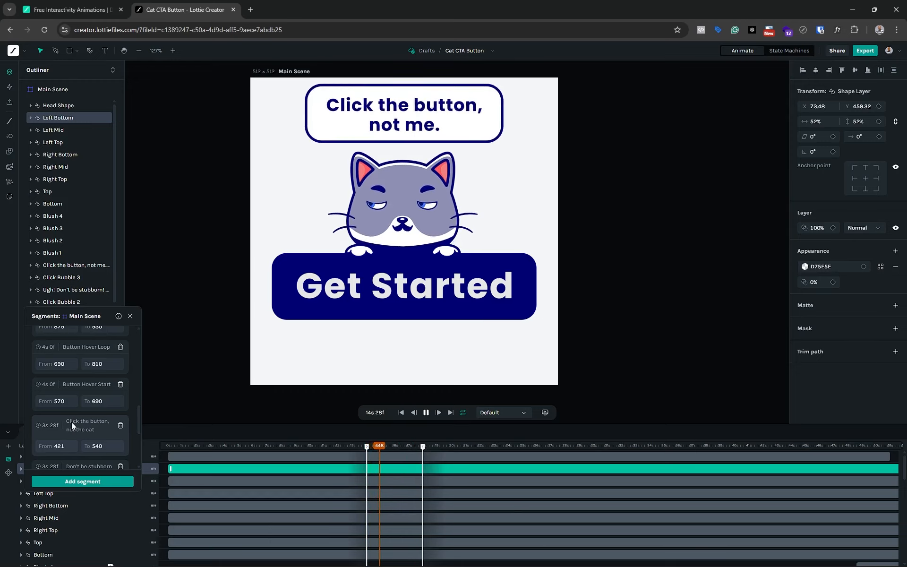
{"action": "left_click", "coordinate": [95, 383]}
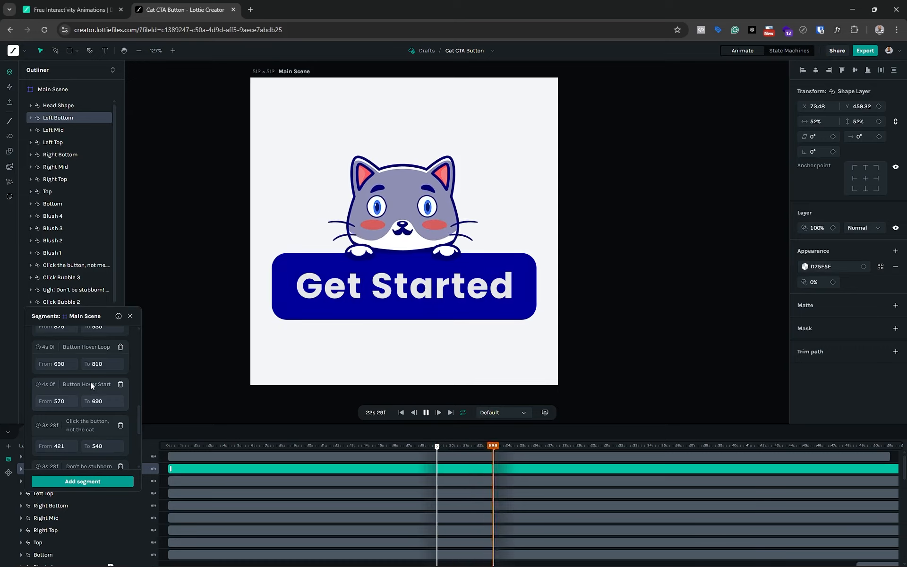
{"action": "left_click", "coordinate": [80, 350]}
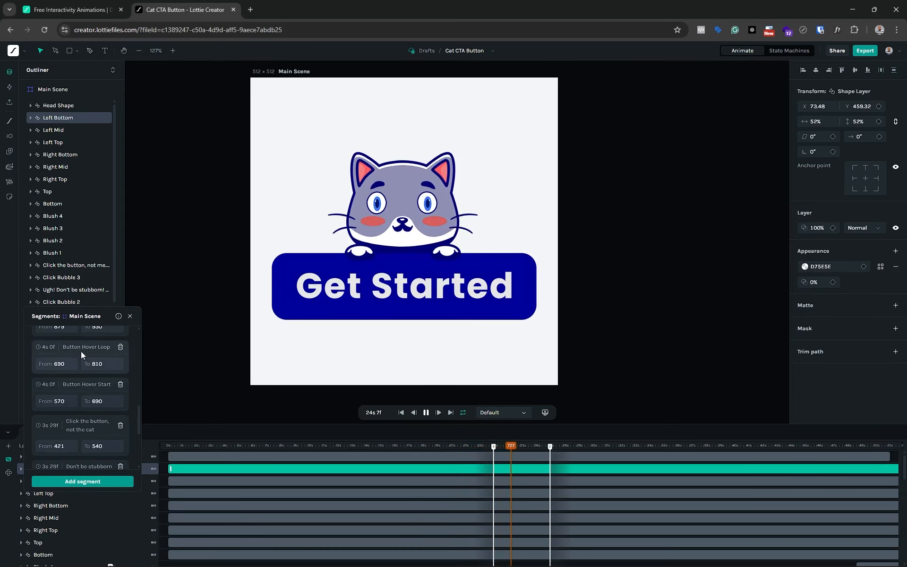
Preview the Bottom, Right Bottom, Right Mid and Right Top segments in turn
{"action": "scroll", "coordinate": [81, 351], "scroll_direction": "up", "scroll_amount": 1}
{"action": "left_click", "coordinate": [81, 350]}
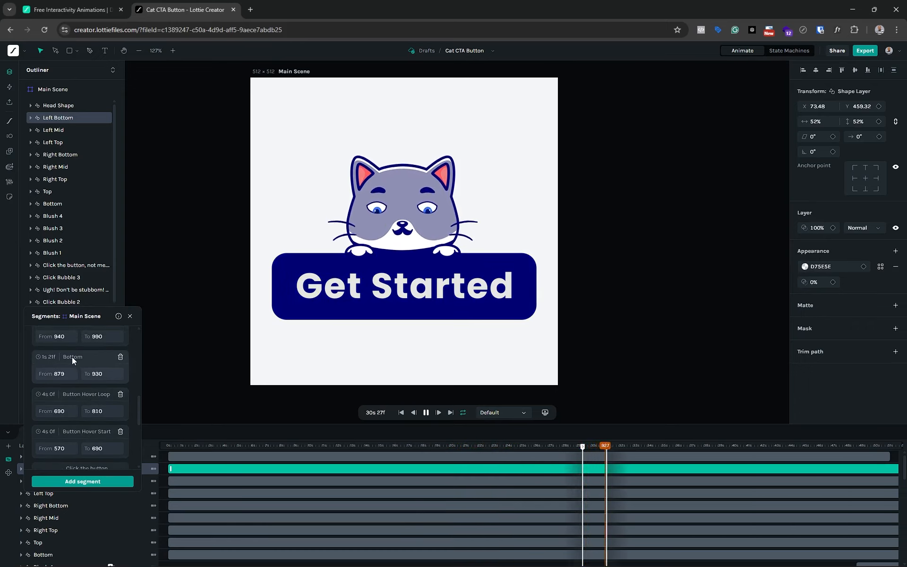
{"action": "scroll", "coordinate": [72, 356], "scroll_direction": "up", "scroll_amount": 1}
{"action": "left_click", "coordinate": [72, 356]}
{"action": "scroll", "coordinate": [72, 357], "scroll_direction": "up", "scroll_amount": 1}
{"action": "left_click", "coordinate": [72, 357]}
{"action": "scroll", "coordinate": [72, 356], "scroll_direction": "up", "scroll_amount": 1}
{"action": "left_click", "coordinate": [72, 356]}
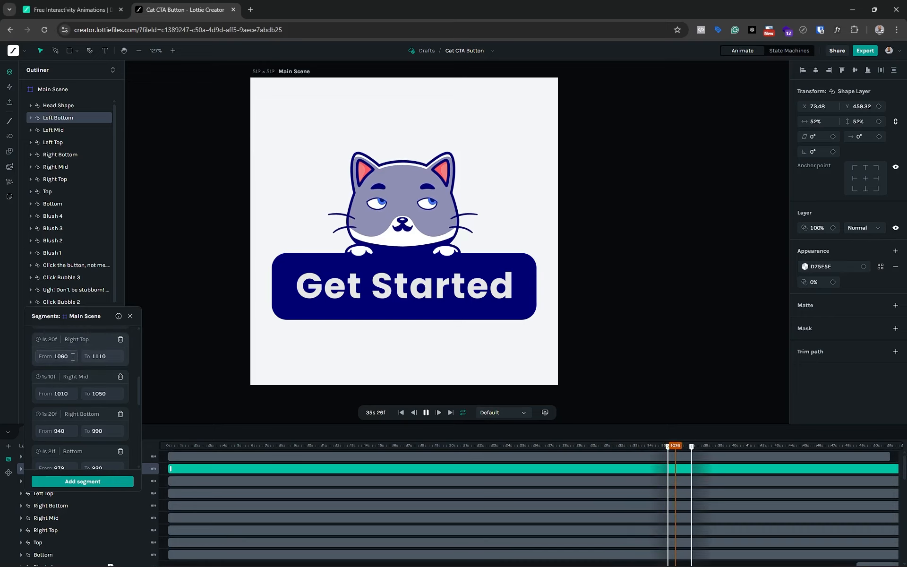
Preview the remaining segments from Top to Left Bottom, Cat Hover and Button Clicked, and stop playback
{"action": "scroll", "coordinate": [75, 350], "scroll_direction": "up", "scroll_amount": 3}
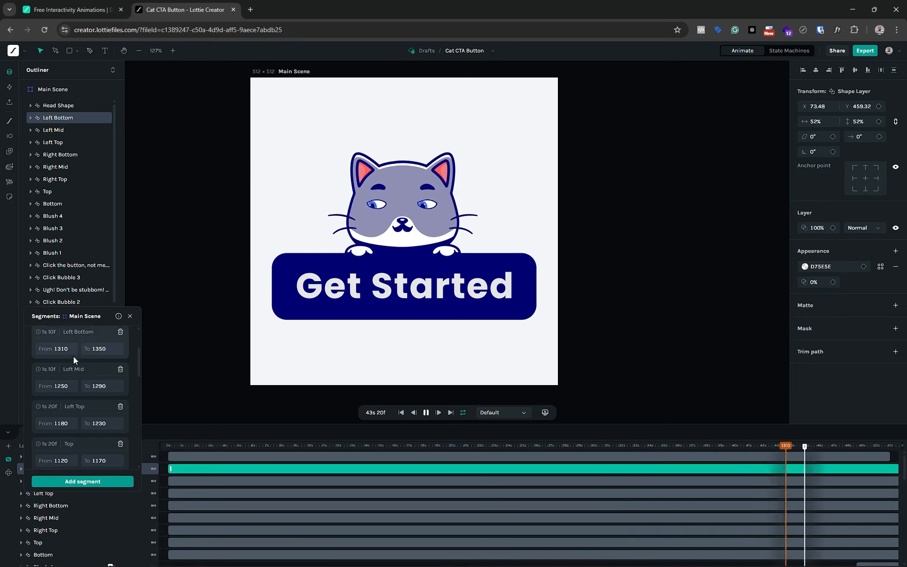
{"action": "scroll", "coordinate": [73, 357], "scroll_direction": "up", "scroll_amount": 1}
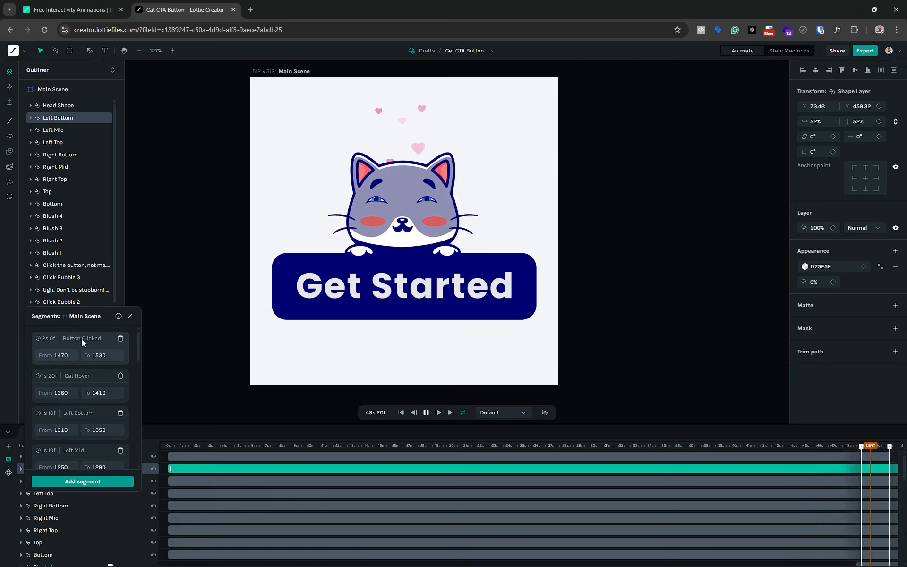
{"action": "scroll", "coordinate": [81, 339], "scroll_direction": "down", "scroll_amount": 2}
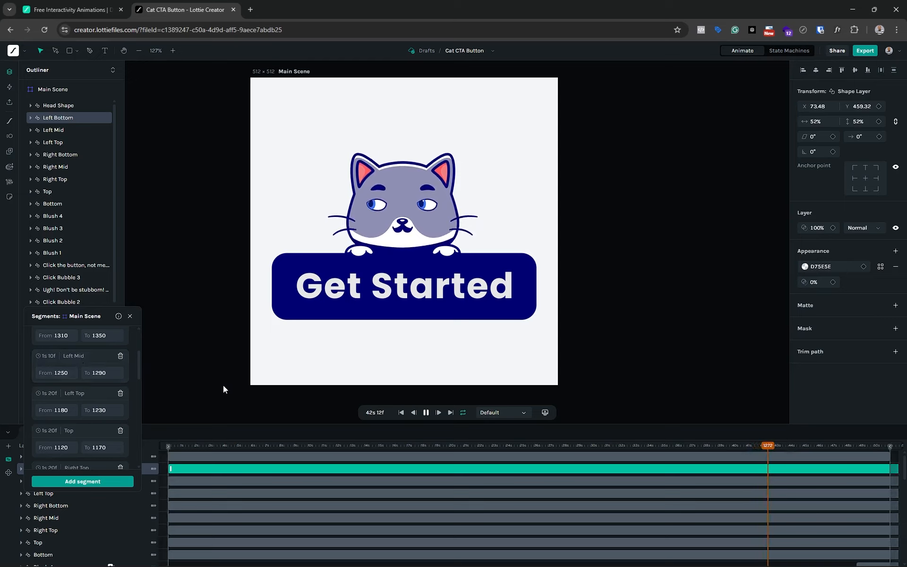
{"action": "key", "text": "space"}
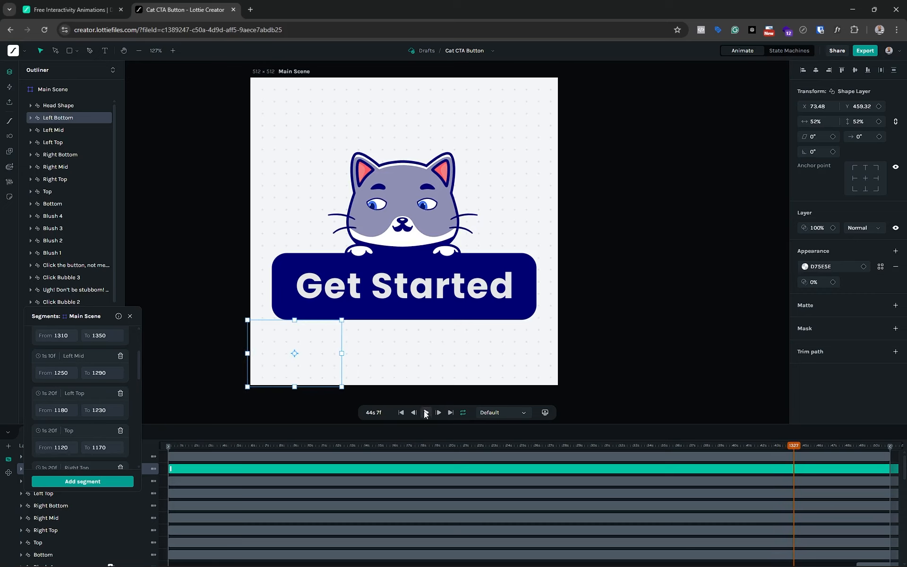
Open the existing state machine and test its preview on the Get Started button and the cat's head, stopping it when done
{"action": "left_click", "coordinate": [778, 51]}
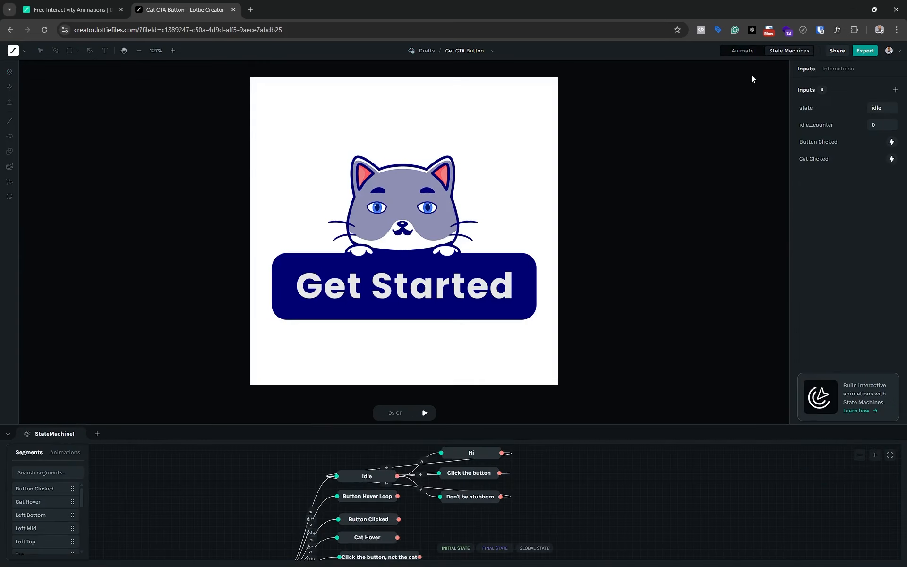
{"action": "left_click", "coordinate": [424, 413]}
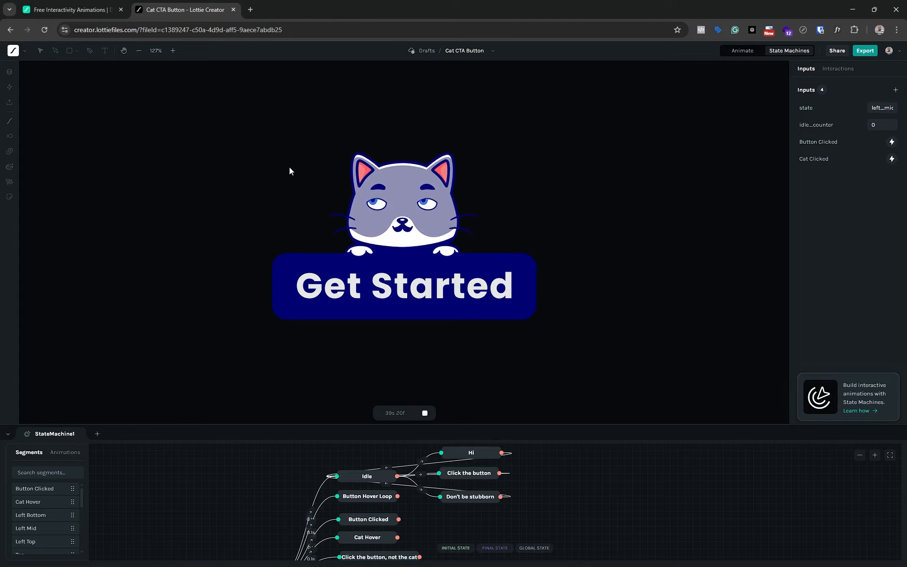
{"action": "left_click", "coordinate": [418, 292]}
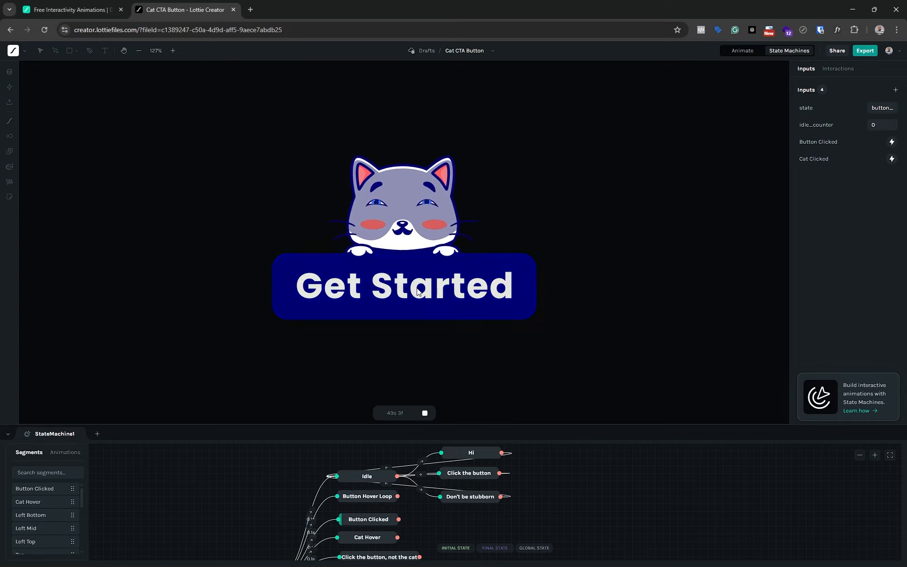
{"action": "mouse_move", "coordinate": [411, 217]}
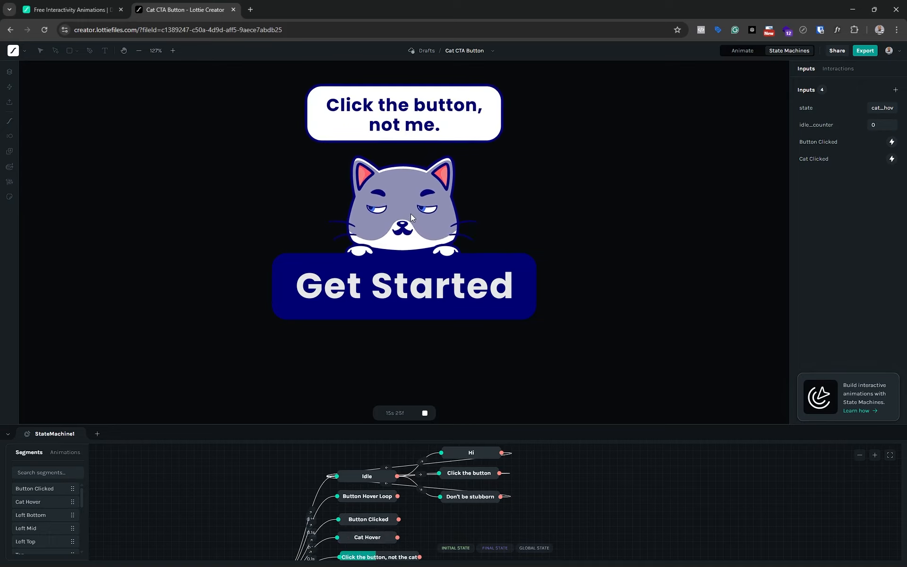
{"action": "left_click", "coordinate": [425, 413]}
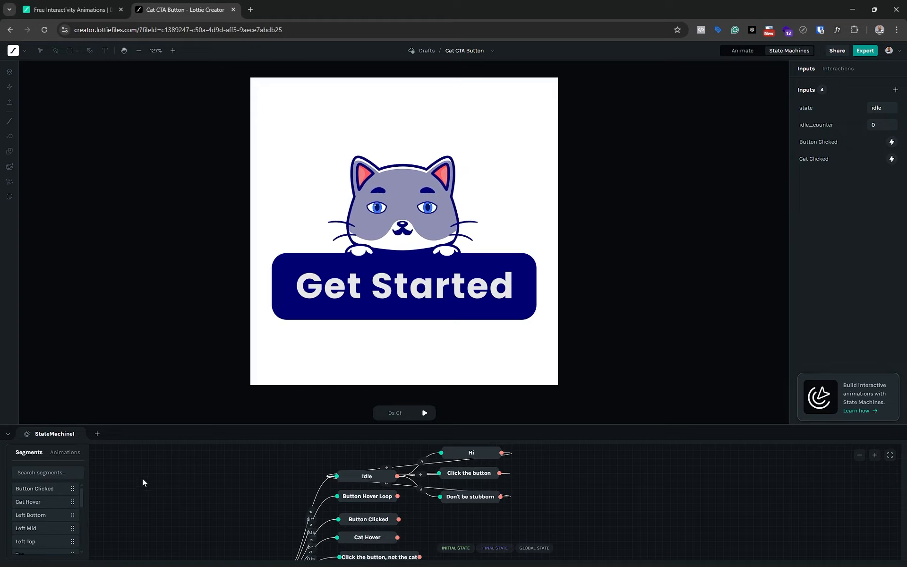
Create a second state machine, enlarge the node editor area and open the new empty graph
{"action": "left_click", "coordinate": [97, 434]}
{"action": "left_click_drag", "start_coordinate": [245, 424], "coordinate": [257, 340]}
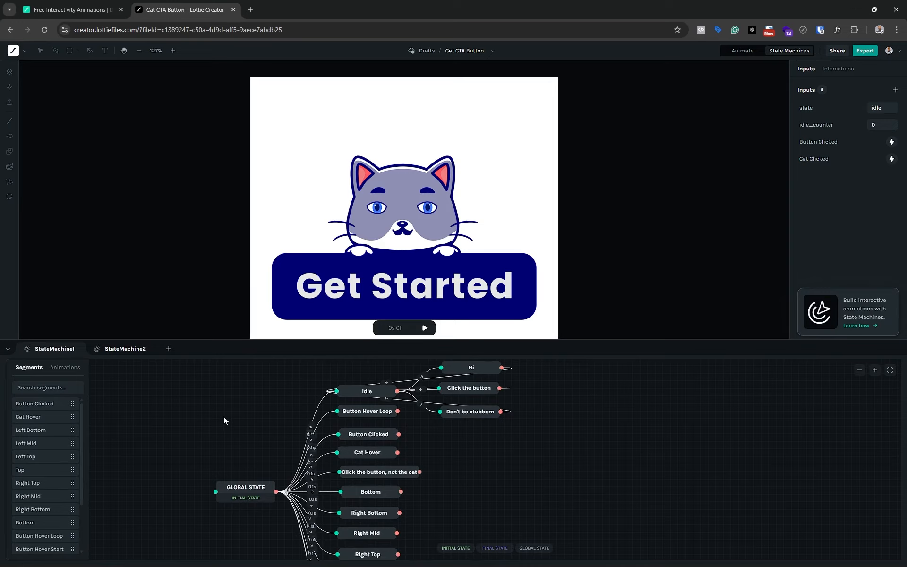
{"action": "left_click", "coordinate": [119, 352]}
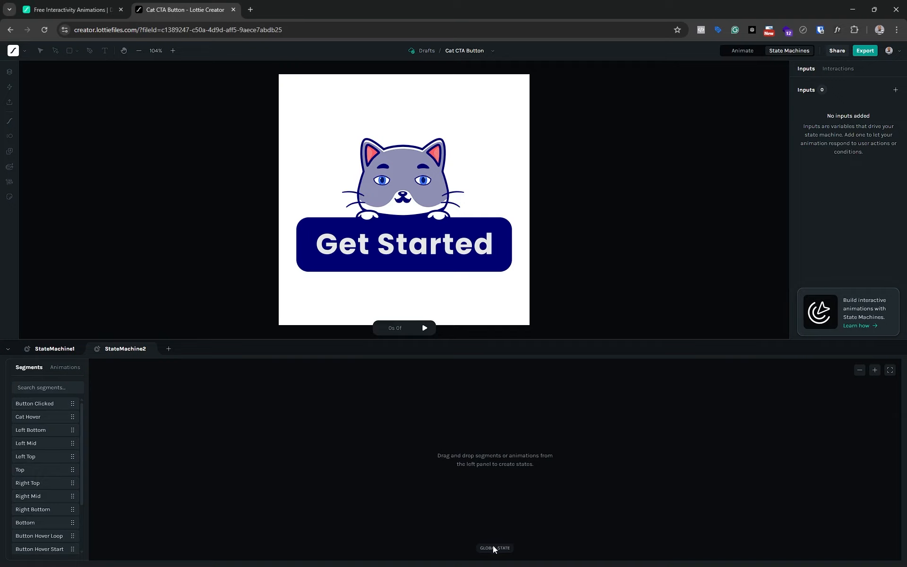
Add a Global State node to the empty graph, view its properties and reposition it
{"action": "left_click_drag", "start_coordinate": [494, 549], "coordinate": [288, 447]}
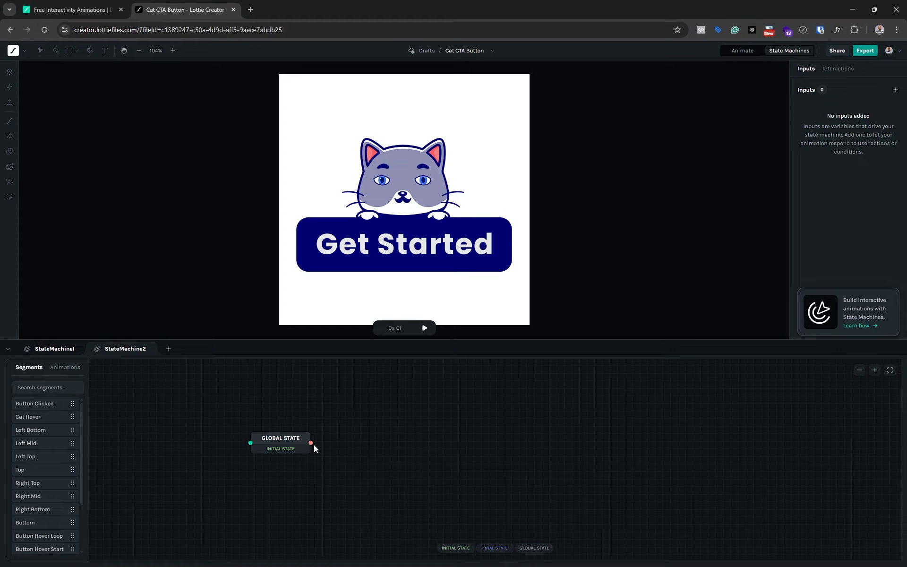
{"action": "left_click", "coordinate": [269, 443]}
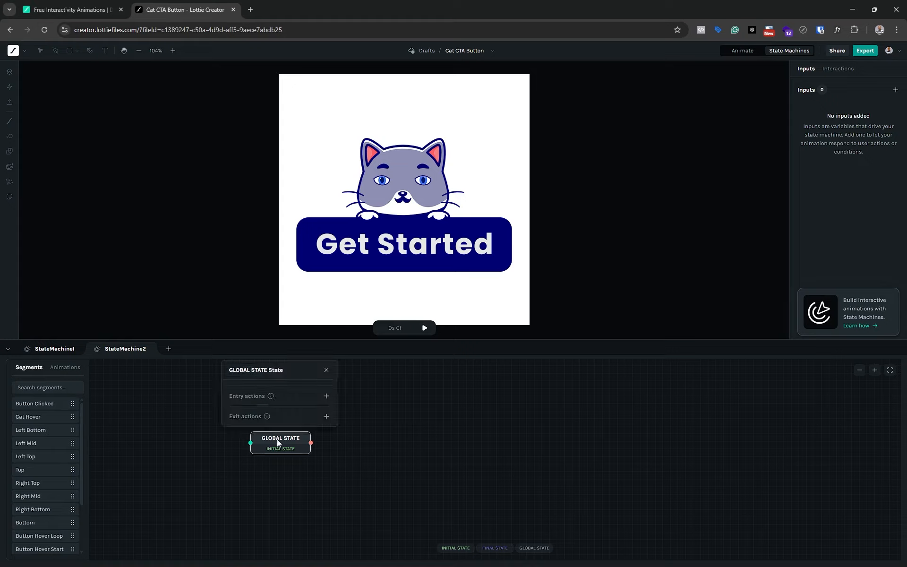
{"action": "left_click", "coordinate": [326, 474]}
{"action": "left_click_drag", "start_coordinate": [293, 452], "coordinate": [290, 467]}
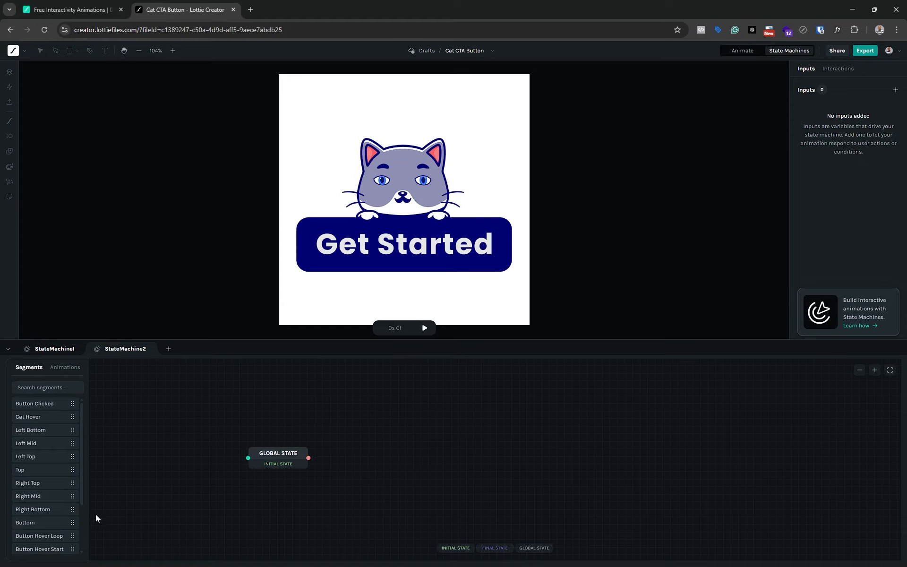
Add the Idle segment as a state above and beside the Global State node
{"action": "scroll", "coordinate": [33, 513], "scroll_direction": "down", "scroll_amount": 3}
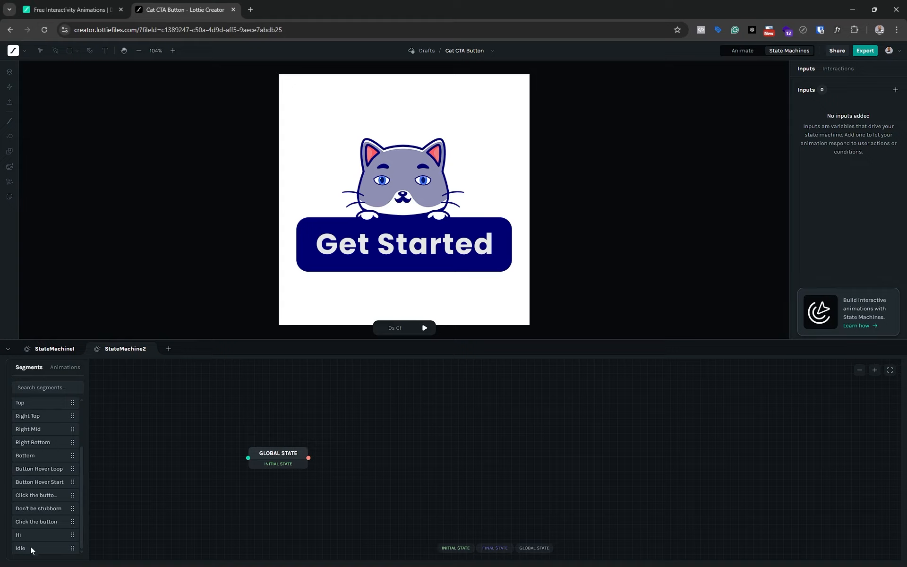
{"action": "left_click_drag", "start_coordinate": [31, 550], "coordinate": [369, 454]}
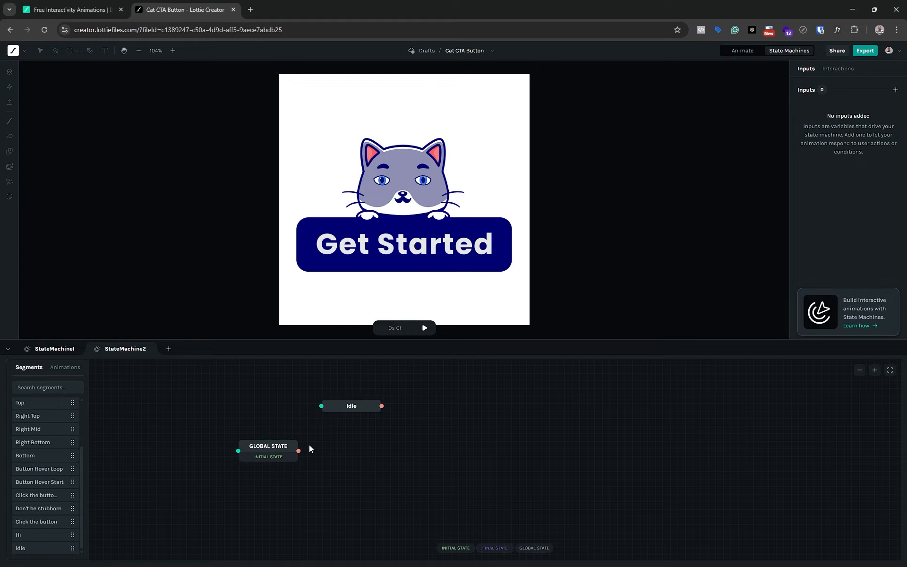
{"action": "left_click_drag", "start_coordinate": [345, 409], "coordinate": [356, 411]}
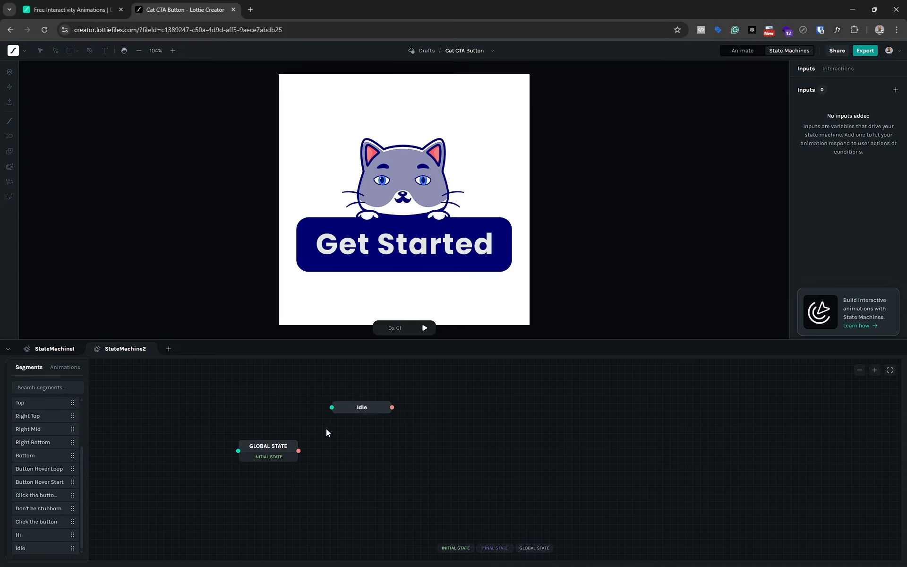
Create a String input named State with the default value idle
{"action": "left_click", "coordinate": [896, 91]}
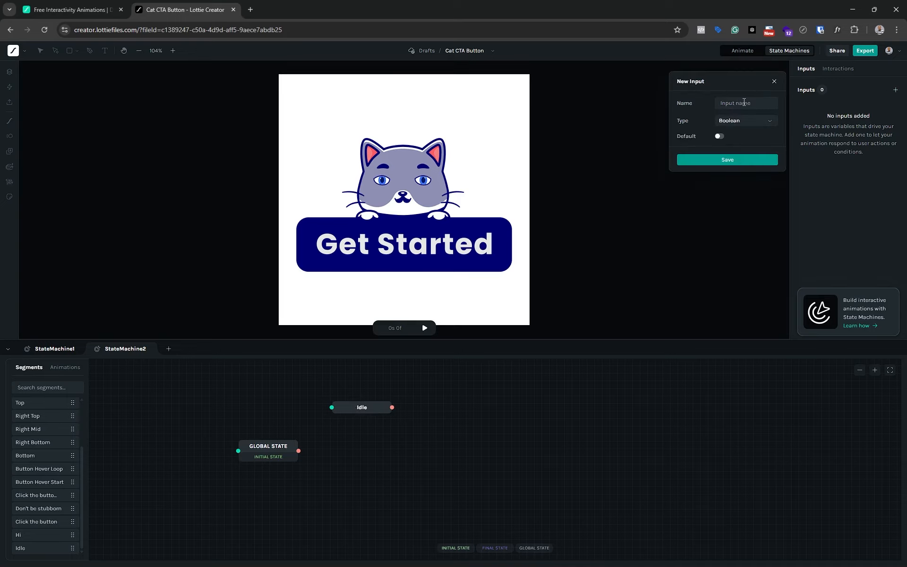
{"action": "type", "text": "stat"}
{"action": "key", "text": "BackSpace"}
{"action": "key", "text": "BackSpace"}
{"action": "key", "text": "BackSpace"}
{"action": "key", "text": "BackSpace"}
{"action": "type", "text": "s"}
{"action": "left_click", "coordinate": [756, 121]}
{"action": "left_click", "coordinate": [740, 181]}
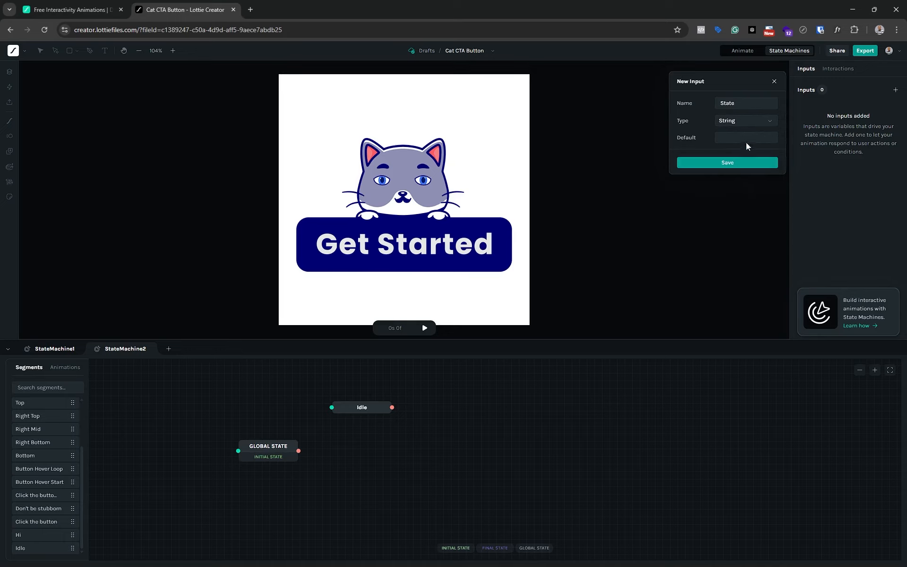
{"action": "left_click", "coordinate": [730, 139]}
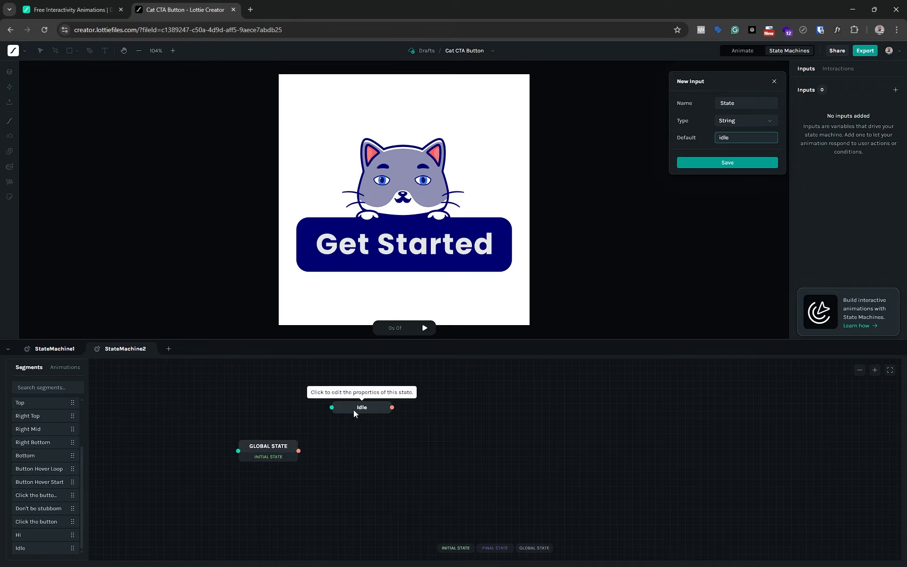
{"action": "left_click", "coordinate": [727, 164]}
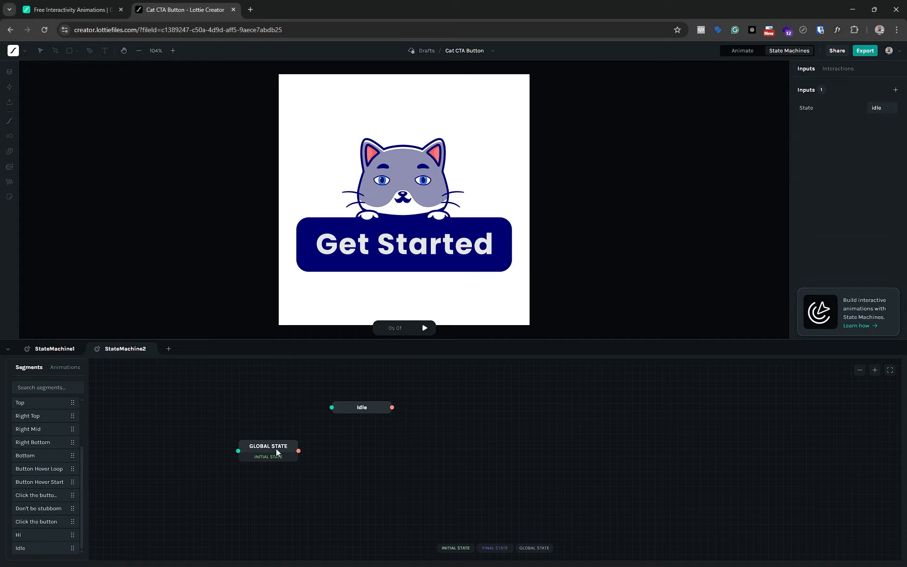
Set the Idle state's loop to infinite, previewing its animation before and after the change
{"action": "left_click_drag", "start_coordinate": [276, 449], "coordinate": [269, 448]}
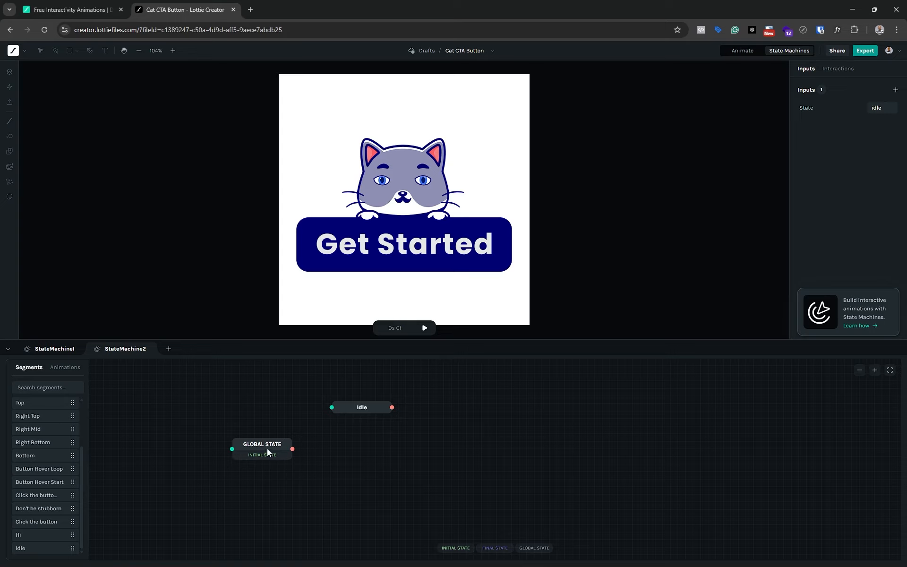
{"action": "left_click", "coordinate": [361, 407]}
{"action": "left_click", "coordinate": [395, 198]}
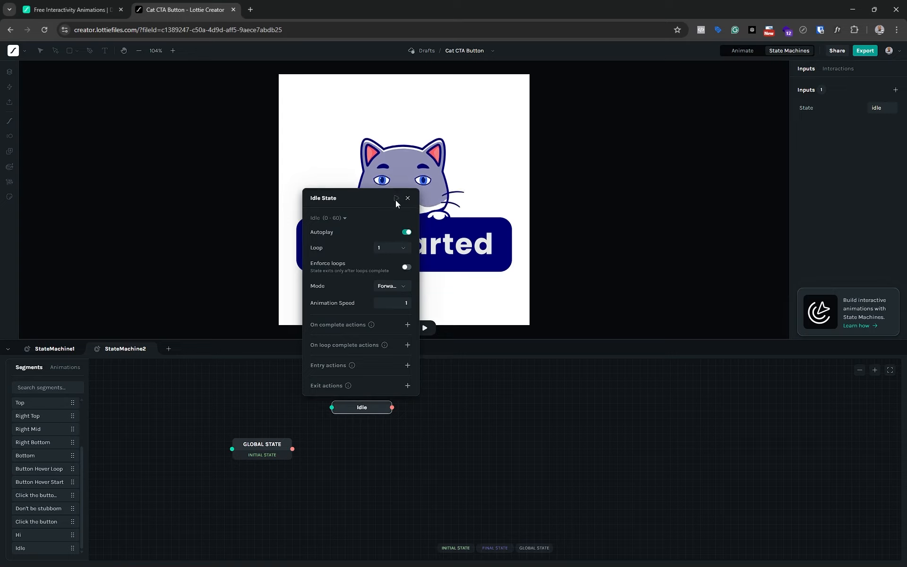
{"action": "left_click", "coordinate": [396, 199]}
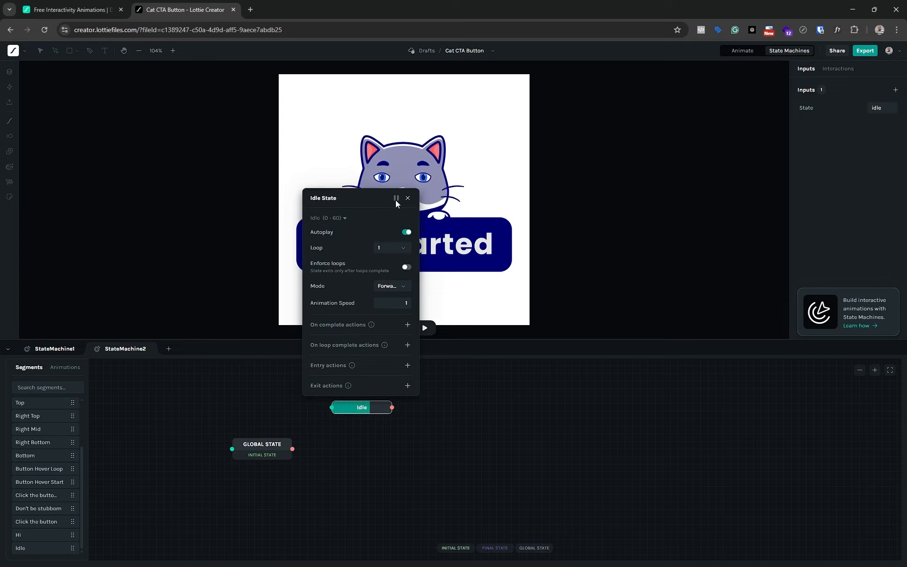
{"action": "left_click", "coordinate": [384, 249]}
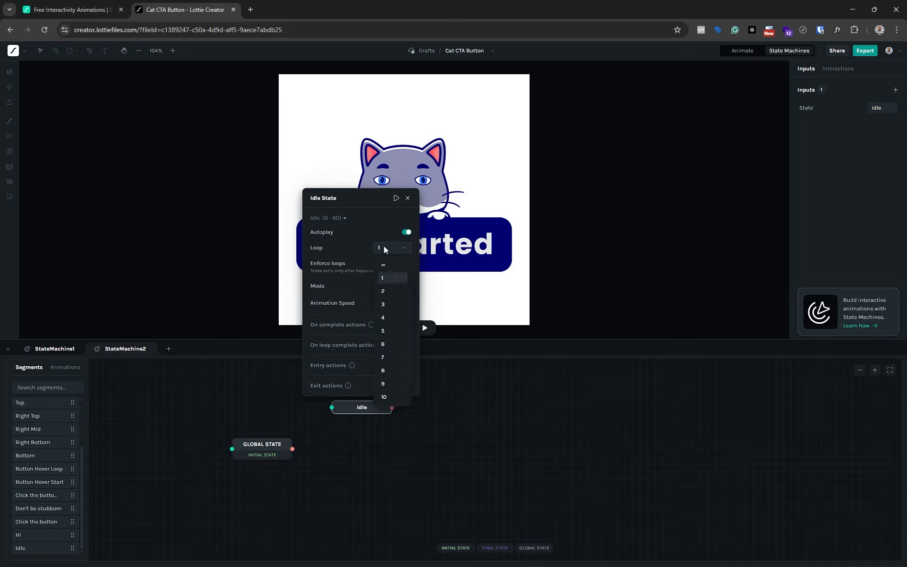
{"action": "left_click", "coordinate": [383, 263]}
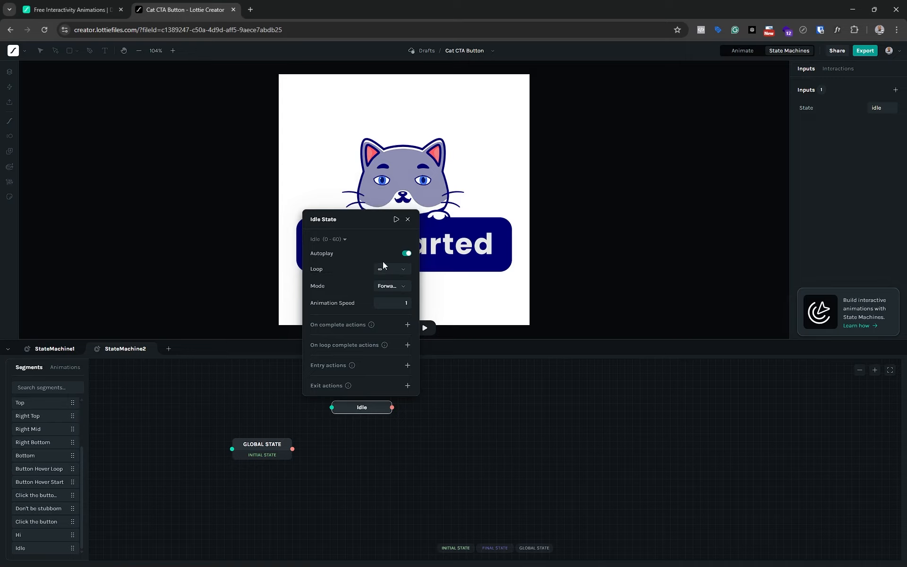
{"action": "left_click", "coordinate": [396, 219]}
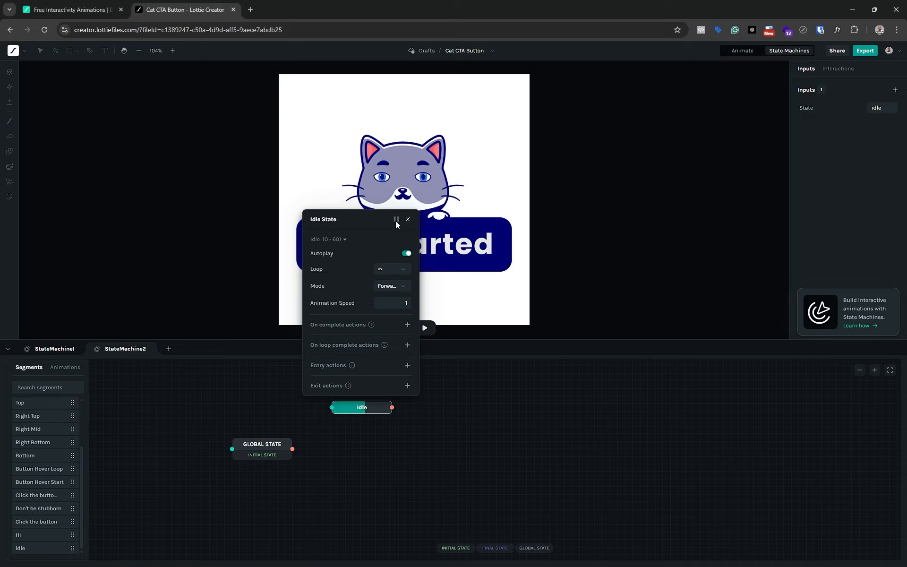
{"action": "left_click", "coordinate": [396, 219]}
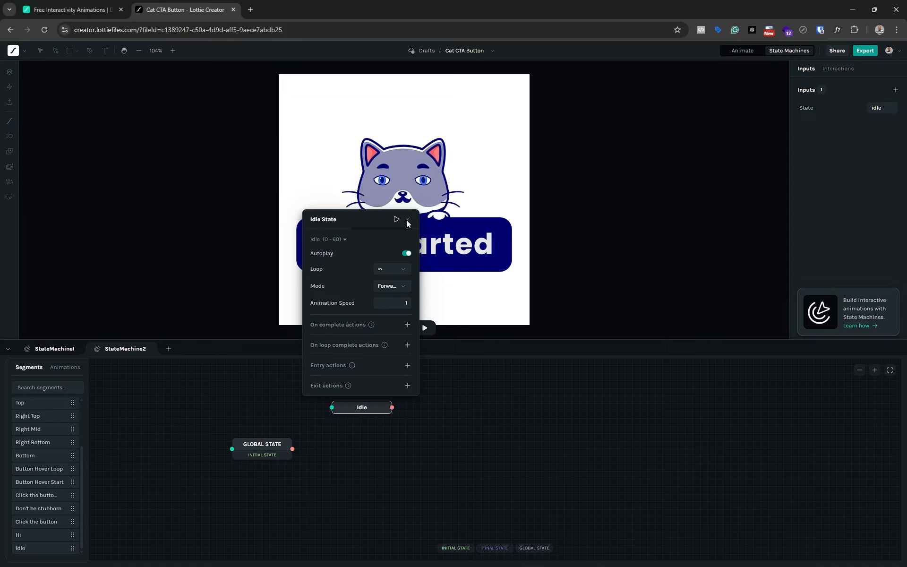
{"action": "left_click", "coordinate": [408, 220]}
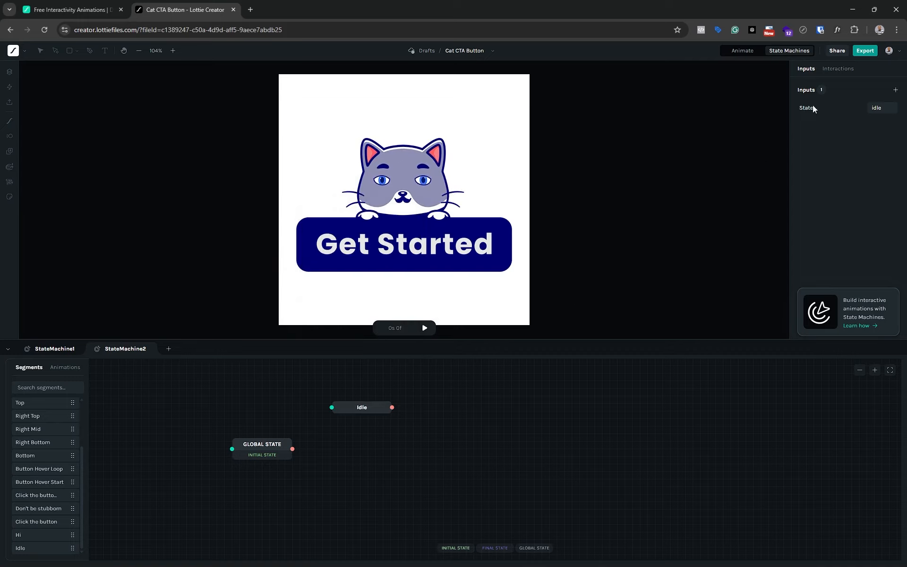
Connect the Global State to Idle with a Tweened transition using a 0.1 s duration and Linear easing
{"action": "left_click_drag", "start_coordinate": [248, 443], "coordinate": [332, 409]}
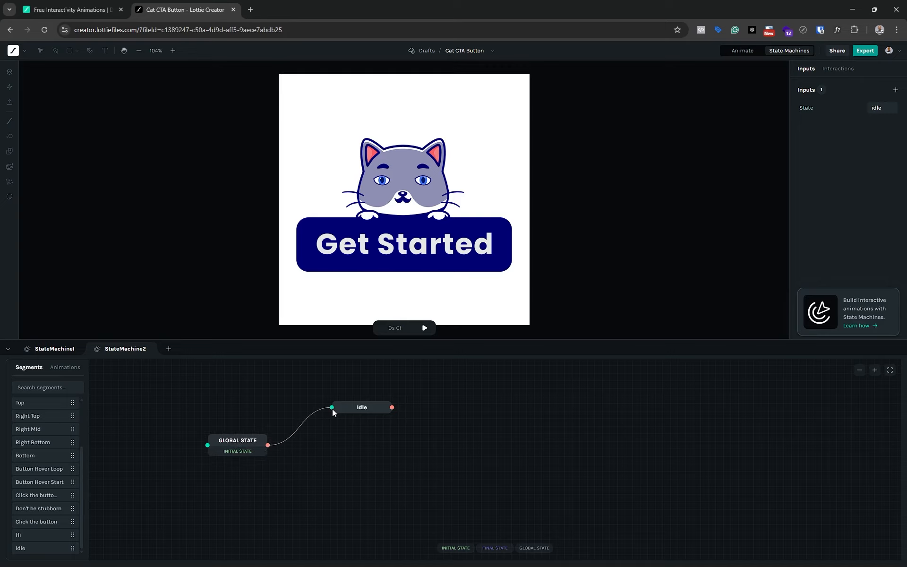
{"action": "left_click", "coordinate": [293, 434]}
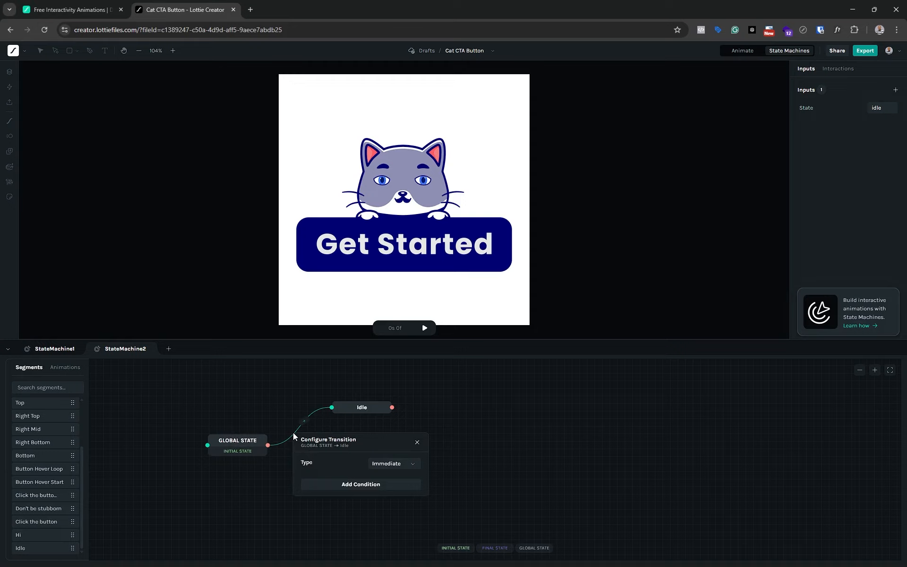
{"action": "left_click", "coordinate": [379, 463]}
{"action": "left_click_drag", "start_coordinate": [390, 443], "coordinate": [571, 414]}
{"action": "left_click", "coordinate": [326, 453]}
{"action": "left_click", "coordinate": [598, 435]}
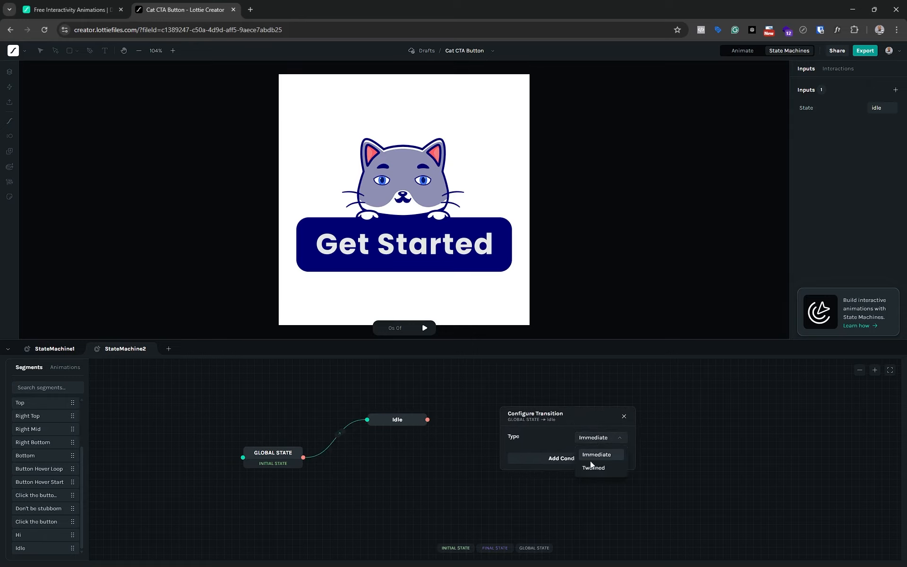
{"action": "left_click", "coordinate": [590, 467]}
{"action": "left_click", "coordinate": [594, 453]}
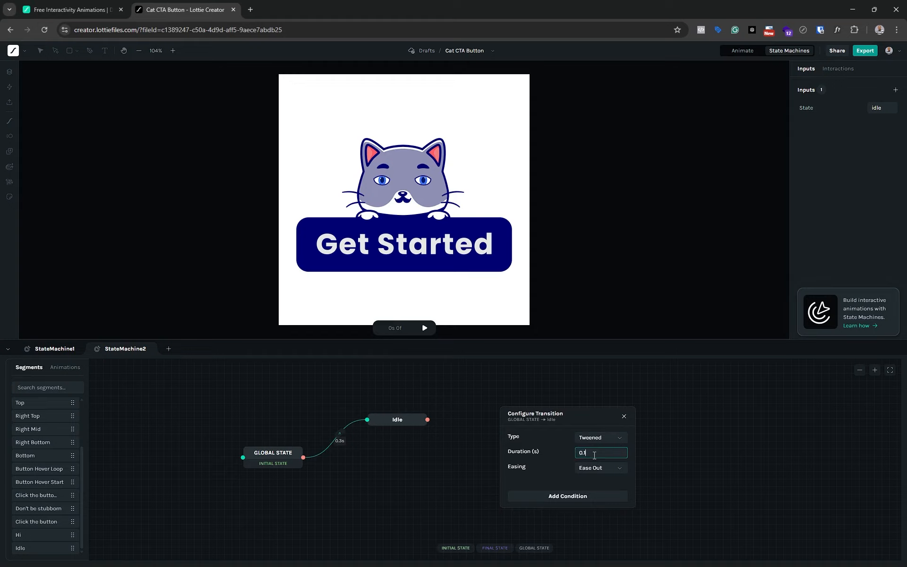
{"action": "type", "text": "0.1"}
{"action": "left_click", "coordinate": [605, 467]}
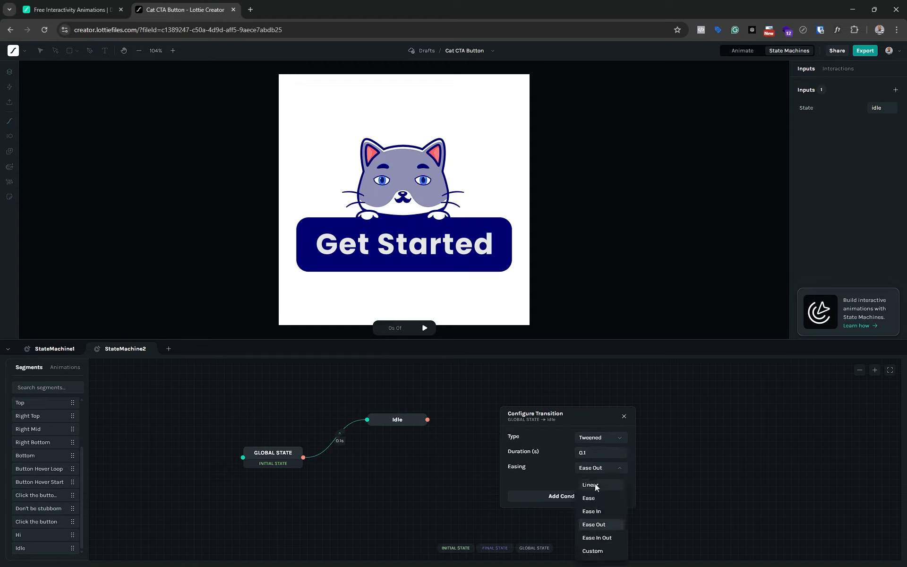
{"action": "left_click", "coordinate": [595, 487]}
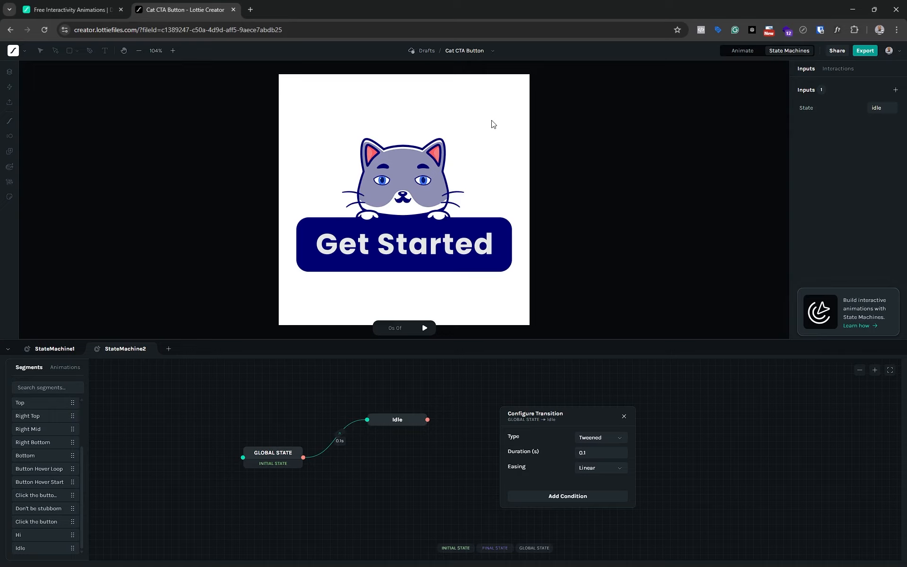
Open StateMachine1 and play its preview twice to examine how the cat reacts to the pointer
{"action": "left_click", "coordinate": [41, 348]}
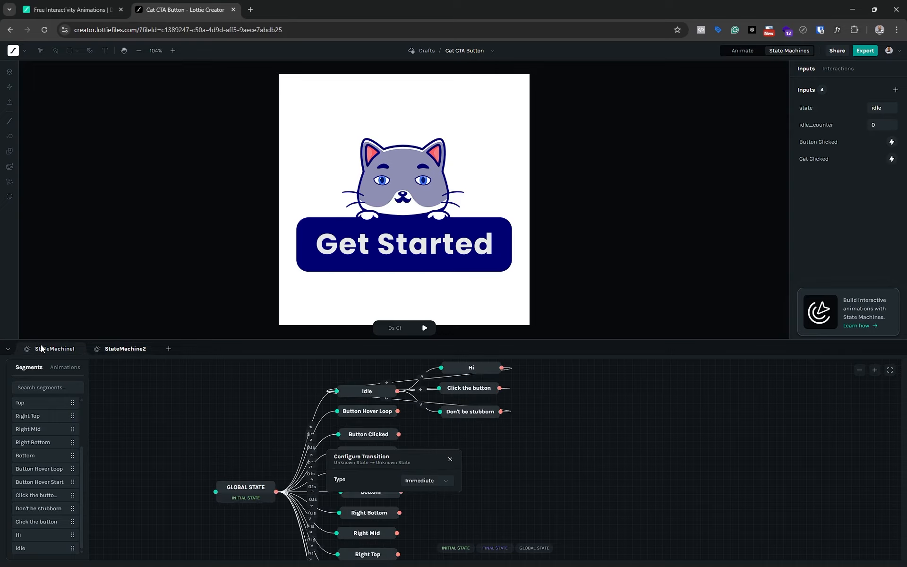
{"action": "left_click", "coordinate": [426, 328]}
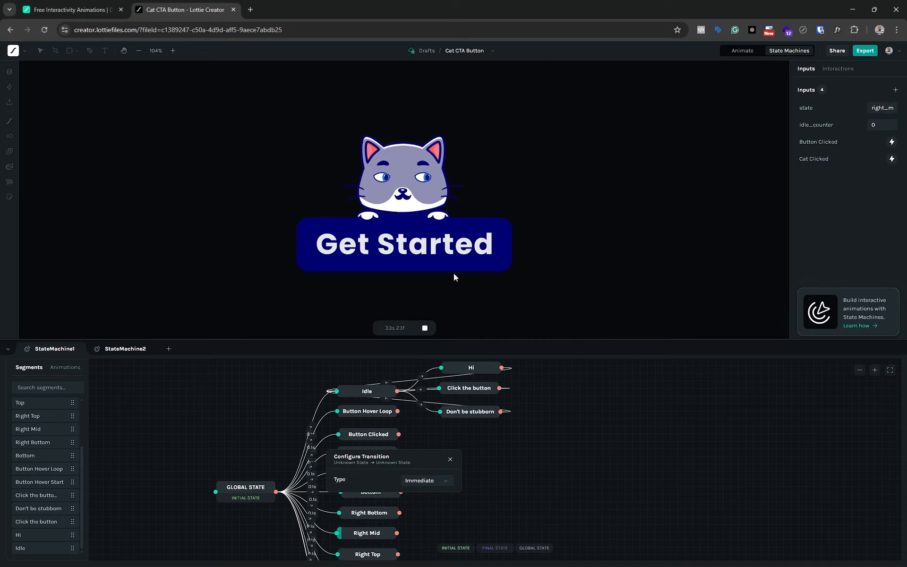
{"action": "left_click", "coordinate": [423, 328]}
{"action": "left_click", "coordinate": [543, 452]}
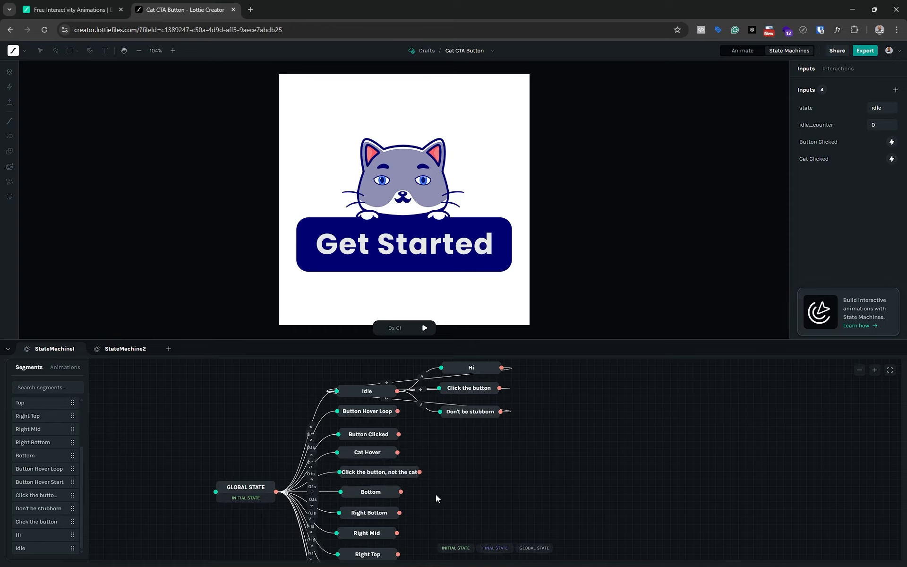
{"action": "left_click", "coordinate": [425, 329]}
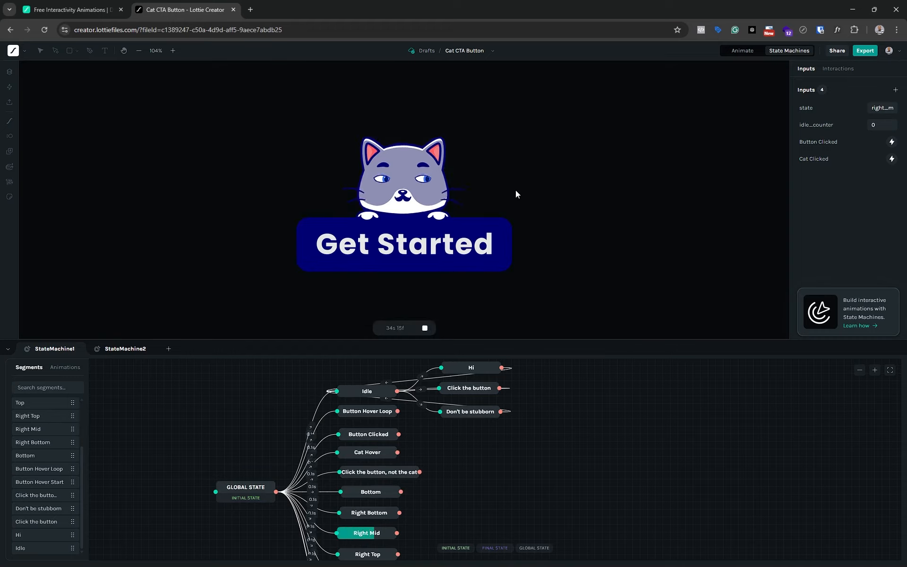
{"action": "left_click", "coordinate": [425, 328]}
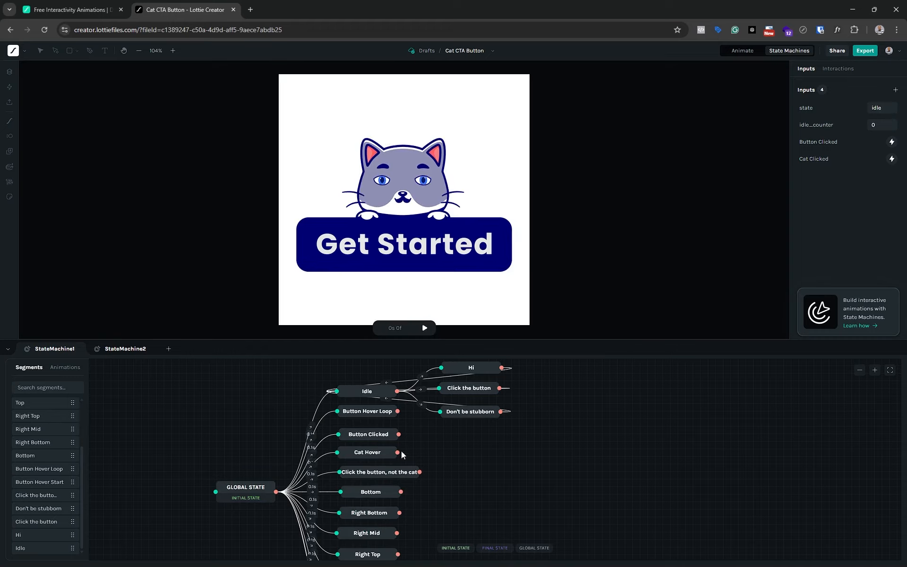
Inspect the Right Mid state's properties and actions in StateMachine1 and preview its animation
{"action": "left_click", "coordinate": [359, 534]}
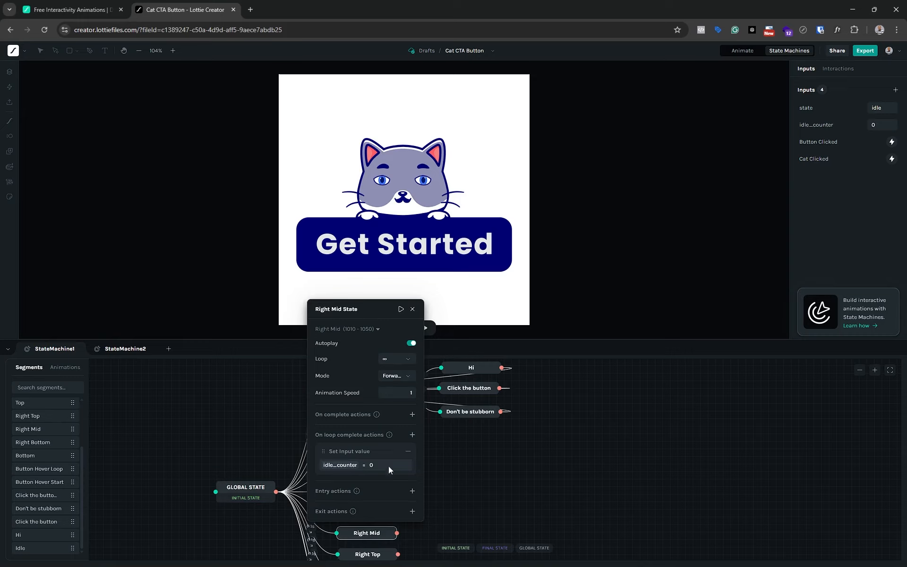
{"action": "left_click", "coordinate": [401, 310]}
{"action": "left_click", "coordinate": [413, 310]}
In StateMachine2, add the condition State = idle to the transition from Global State to Idle
{"action": "left_click", "coordinate": [125, 351]}
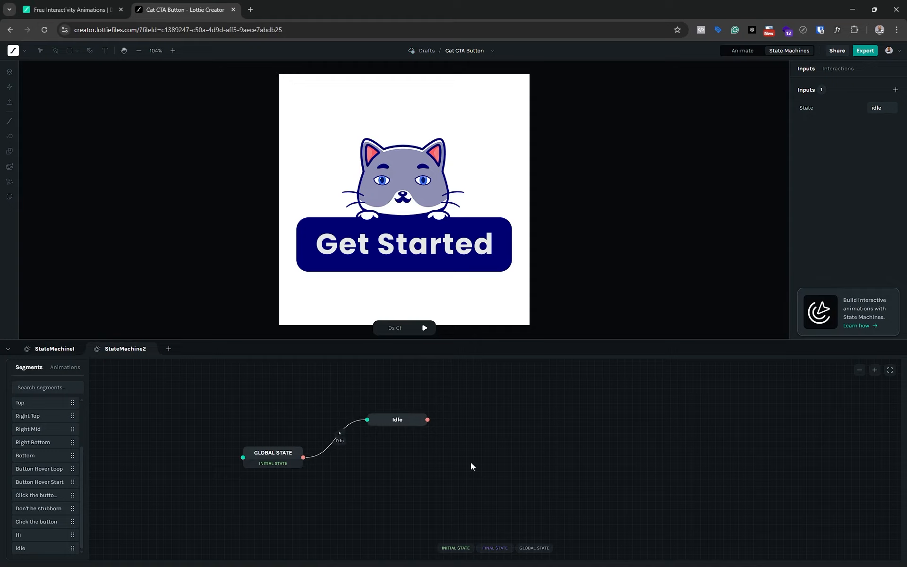
{"action": "left_click", "coordinate": [321, 452]}
{"action": "left_click_drag", "start_coordinate": [382, 466], "coordinate": [554, 396]}
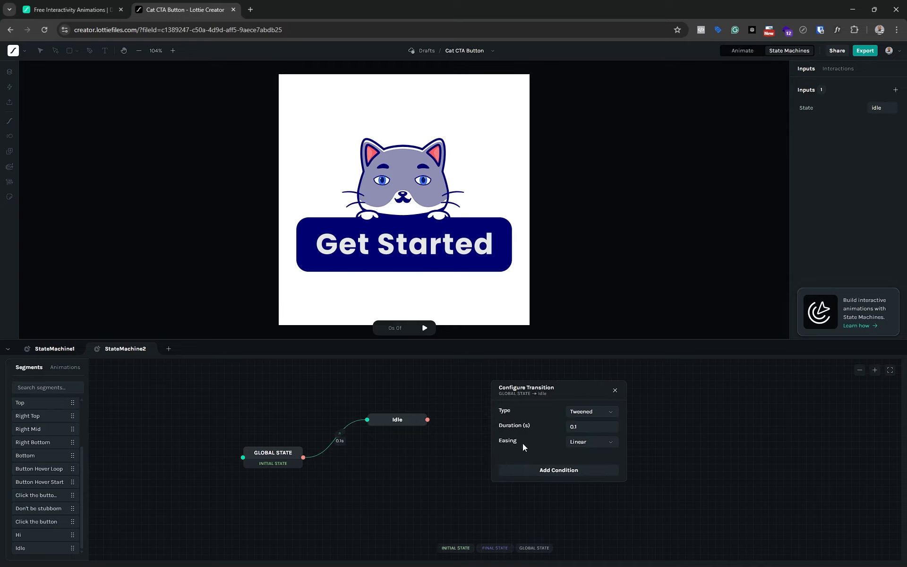
{"action": "left_click", "coordinate": [537, 467]}
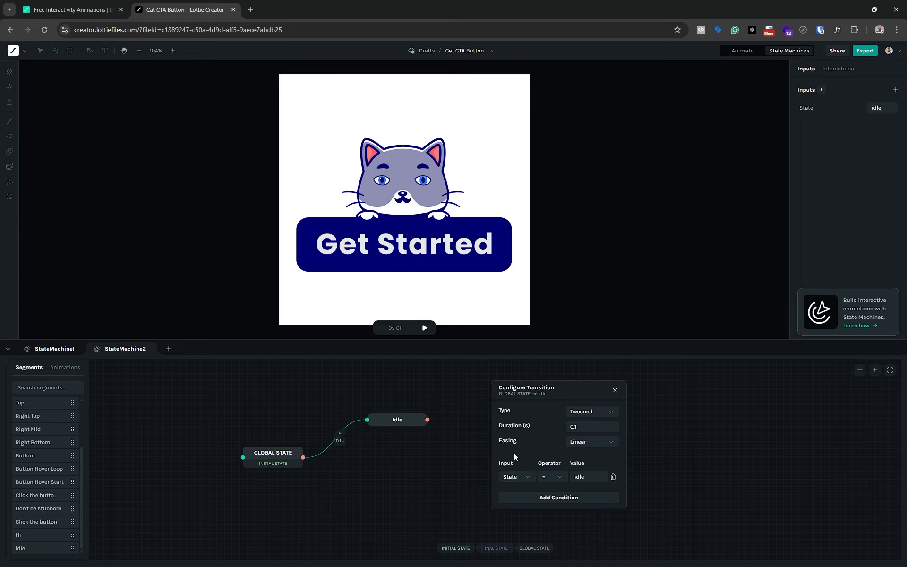
{"action": "left_click_drag", "start_coordinate": [535, 387], "coordinate": [513, 379]}
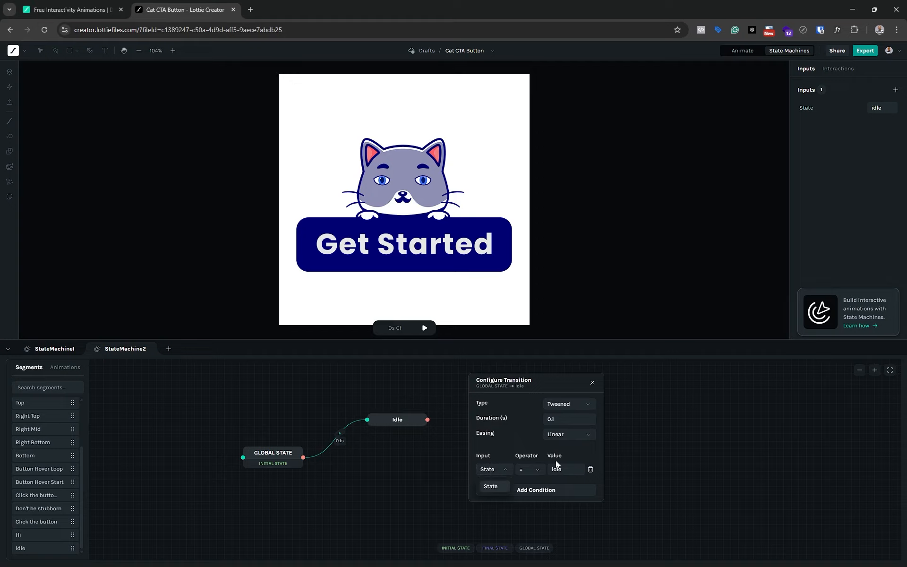
{"action": "left_click", "coordinate": [591, 384]}
{"action": "left_click", "coordinate": [592, 384]}
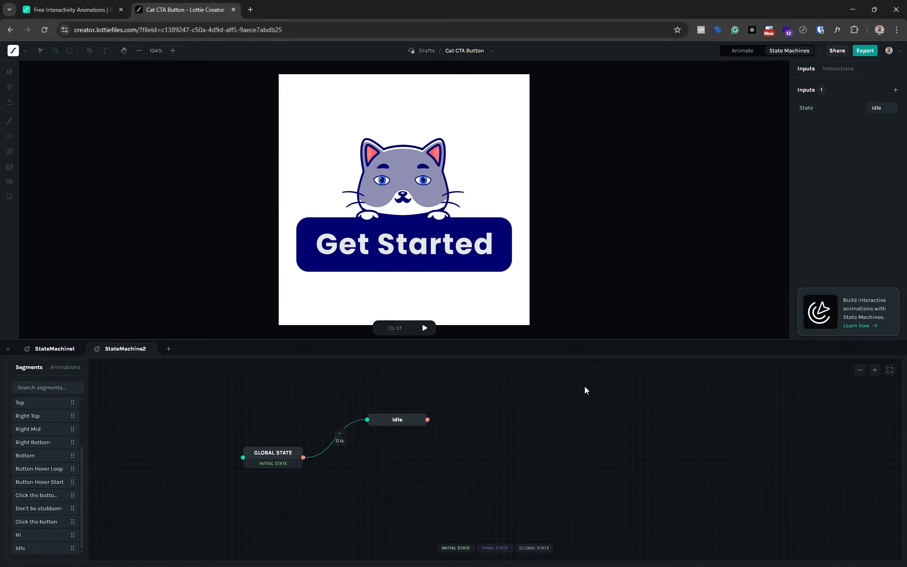
Preview StateMachine2 and move the Idle node slightly closer to the Global State node
{"action": "left_click", "coordinate": [427, 329]}
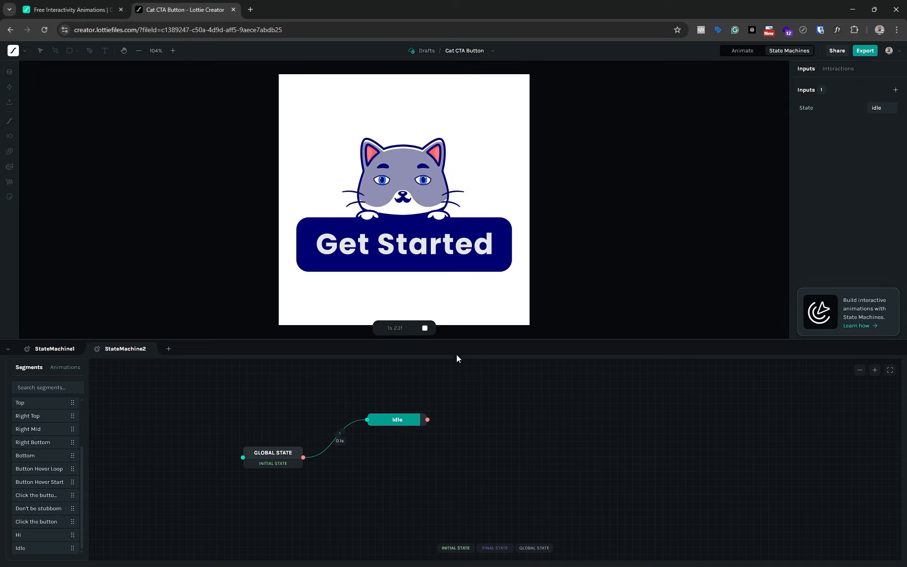
{"action": "left_click", "coordinate": [425, 328]}
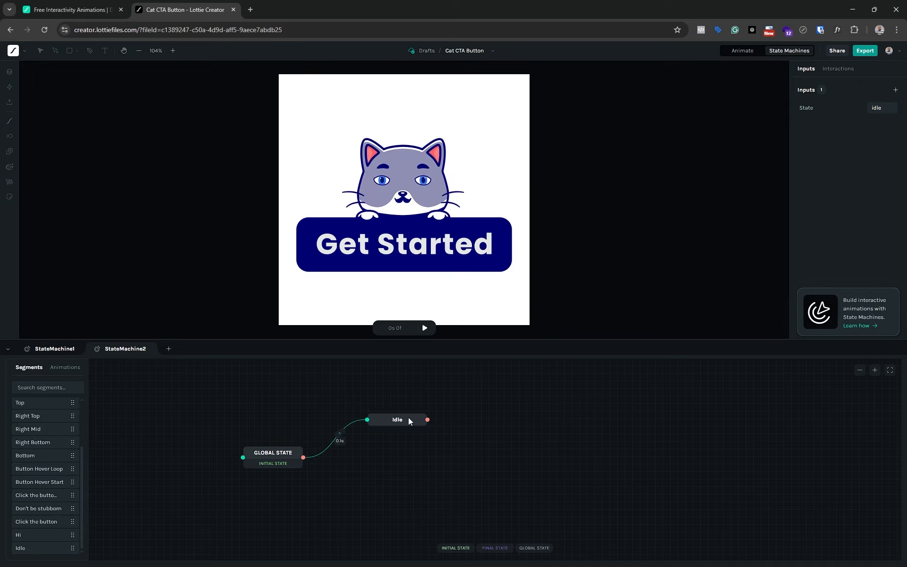
{"action": "left_click_drag", "start_coordinate": [409, 418], "coordinate": [387, 418]}
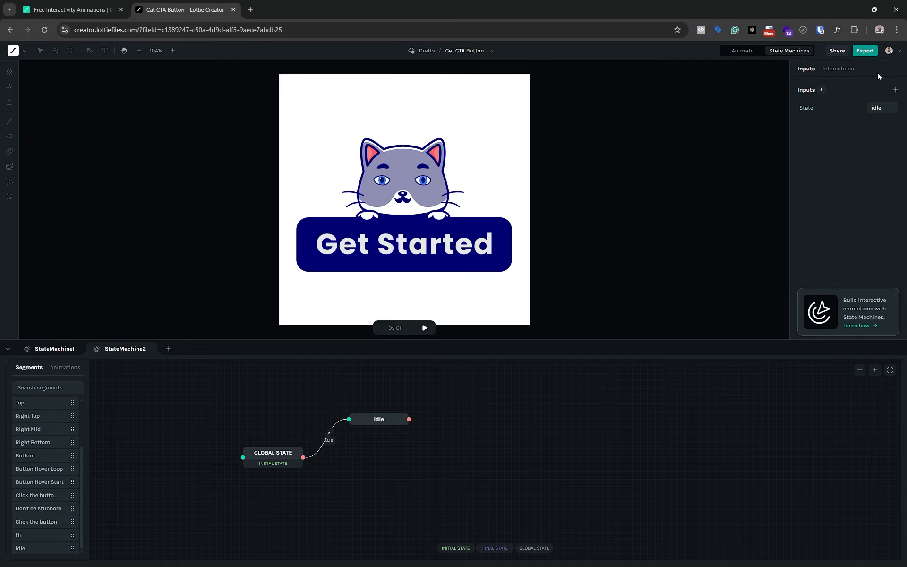
Create a Numeric input named idle_counter with the default value 0
{"action": "left_click", "coordinate": [895, 90]}
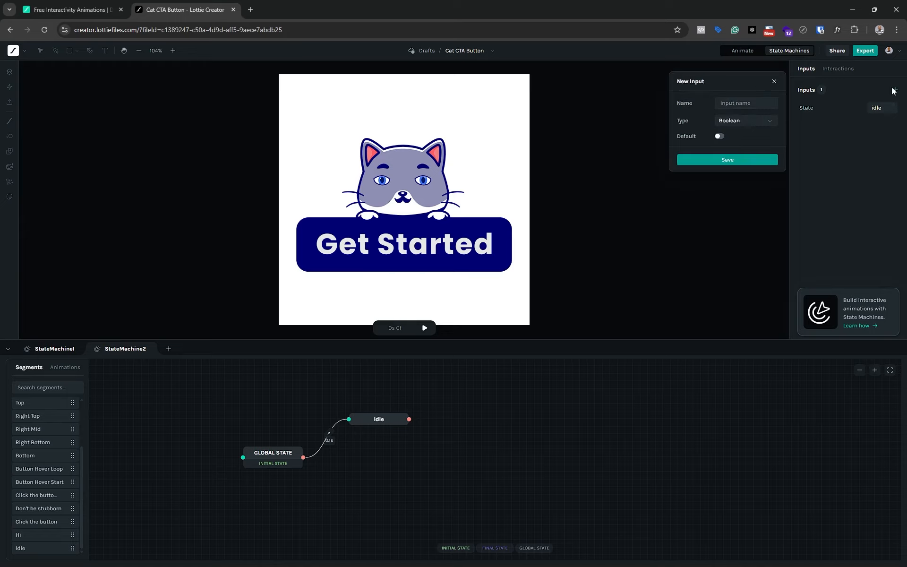
{"action": "left_click", "coordinate": [754, 106]}
{"action": "type", "text": "idle_counter"}
{"action": "left_click", "coordinate": [762, 121]}
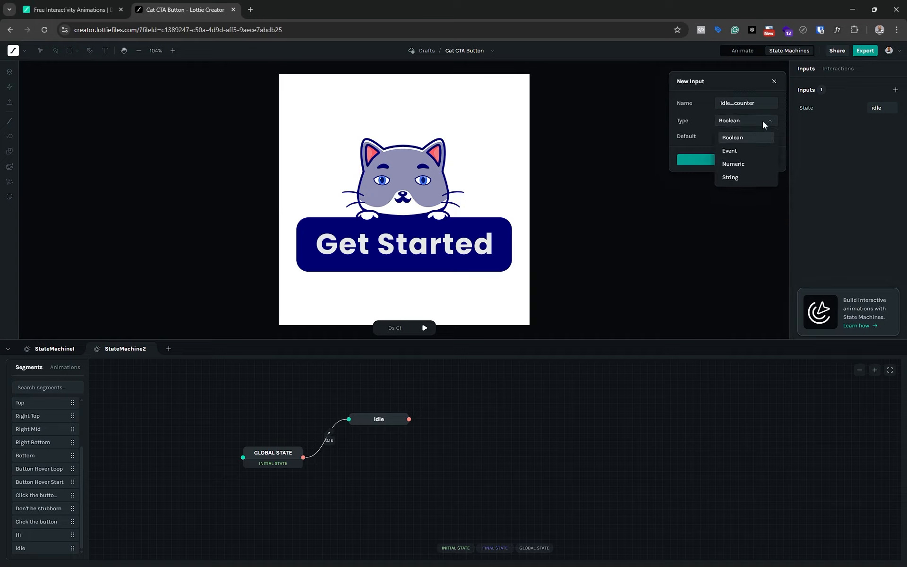
{"action": "left_click", "coordinate": [749, 161]}
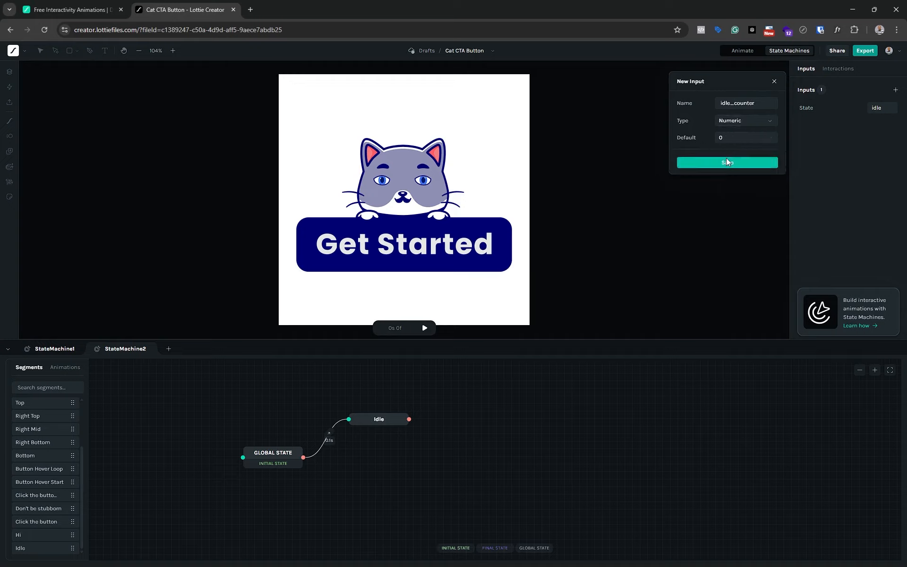
{"action": "left_click", "coordinate": [726, 160]}
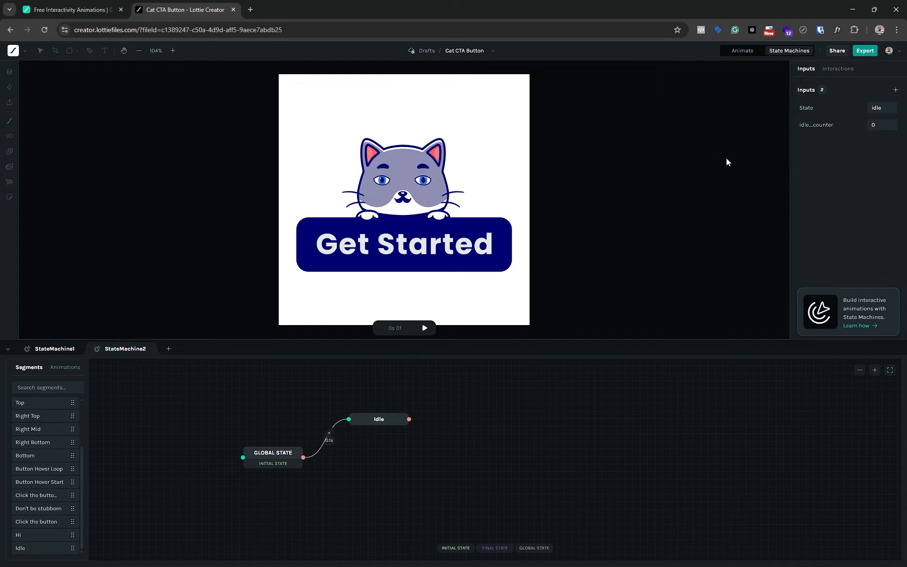
Add an on-loop-complete Increment action to the Idle state that raises idle_counter by 1, and preview the state machine
{"action": "left_click", "coordinate": [394, 422]}
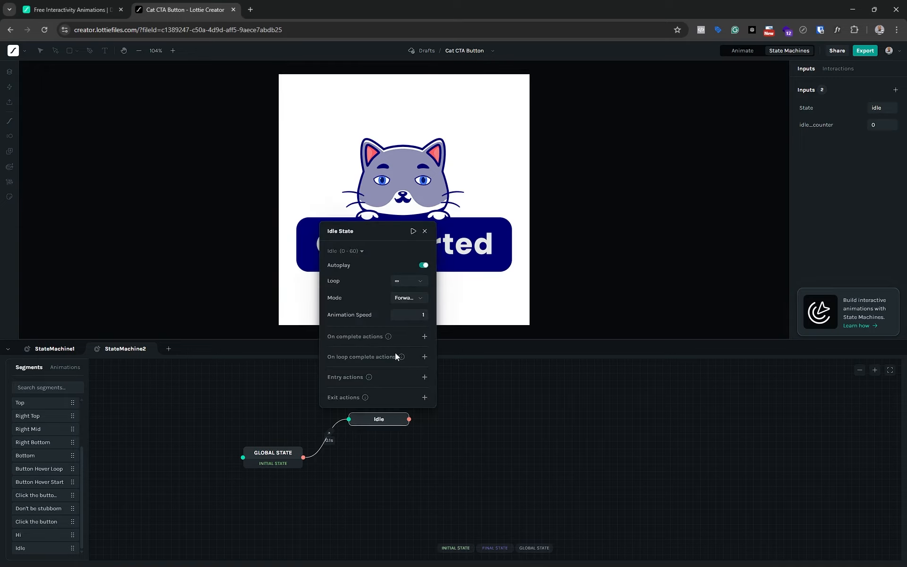
{"action": "left_click", "coordinate": [424, 357]}
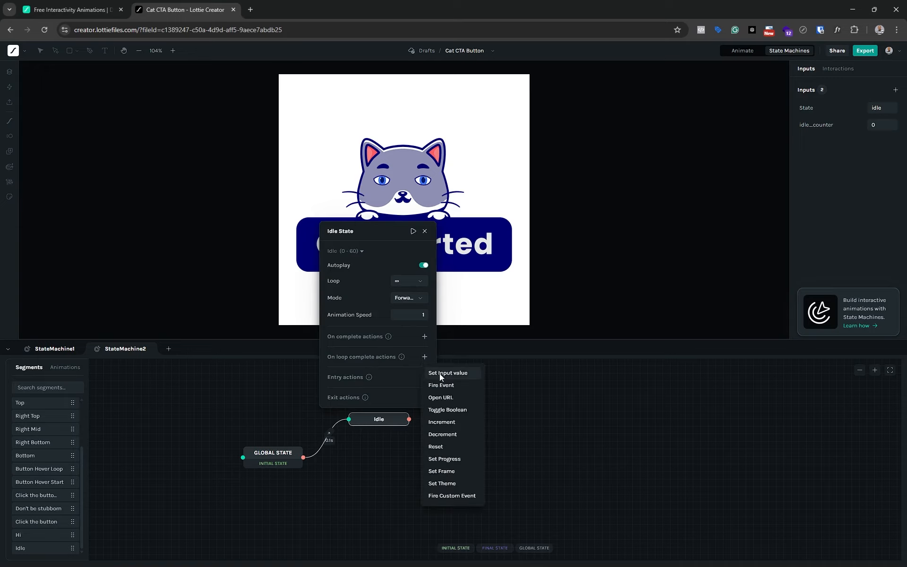
{"action": "left_click", "coordinate": [447, 422]}
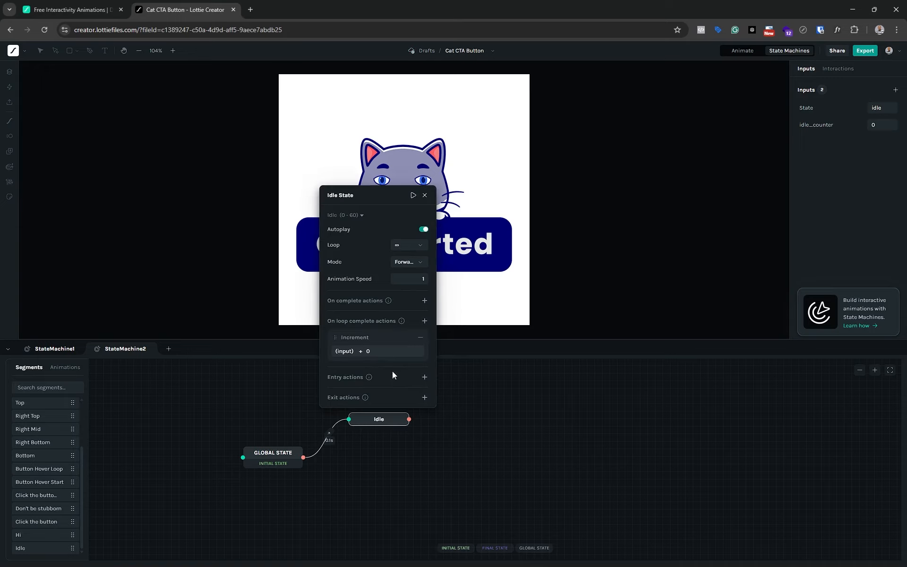
{"action": "left_click", "coordinate": [347, 353]}
{"action": "left_click", "coordinate": [356, 367]}
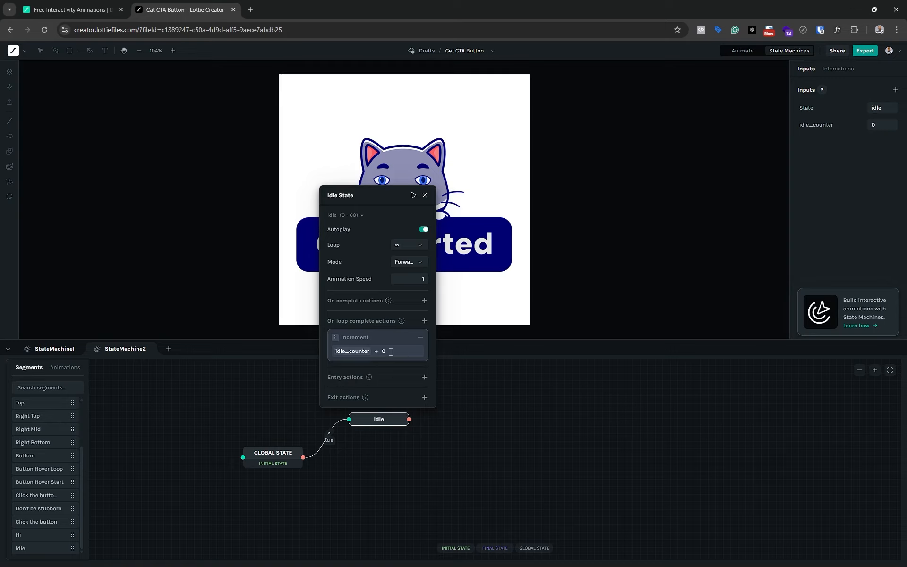
{"action": "left_click", "coordinate": [391, 352]}
{"action": "type", "text": "1"}
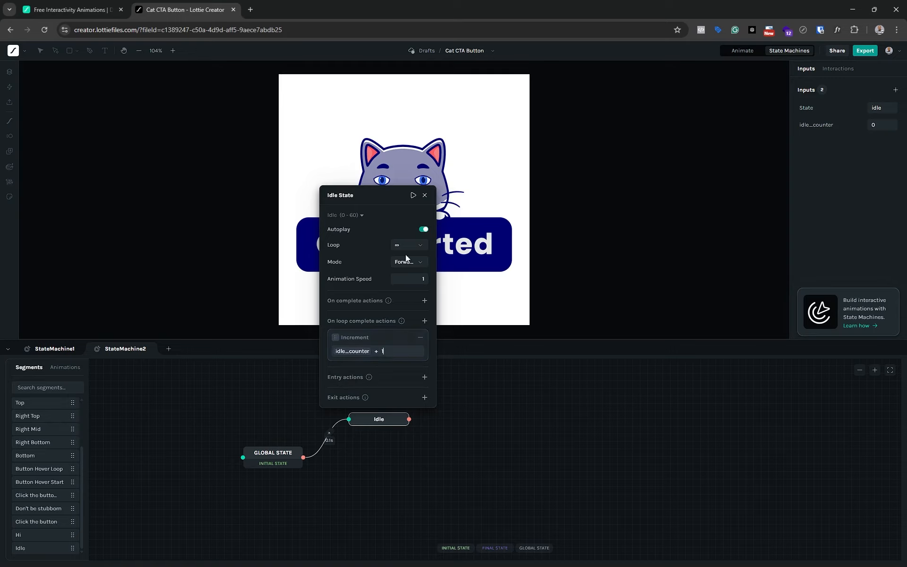
{"action": "left_click", "coordinate": [426, 196]}
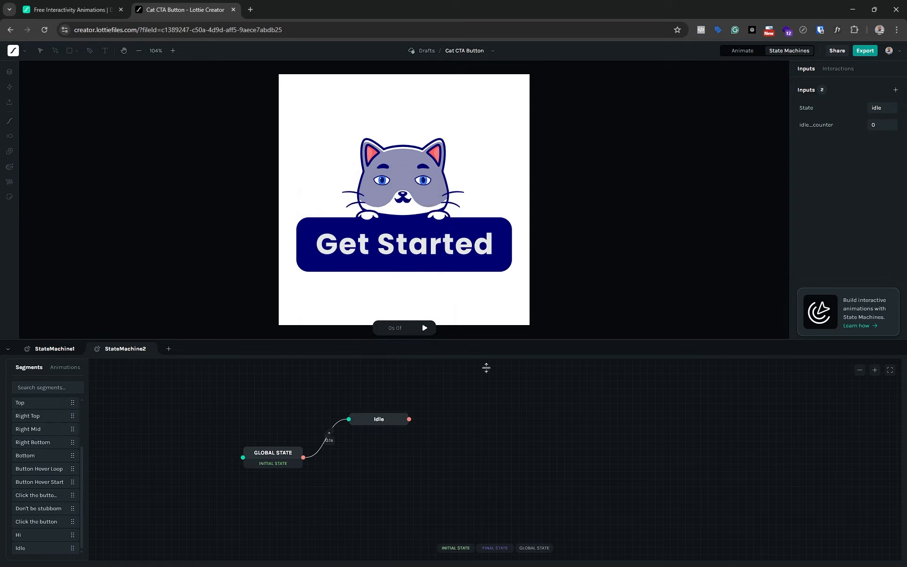
{"action": "left_click", "coordinate": [424, 329]}
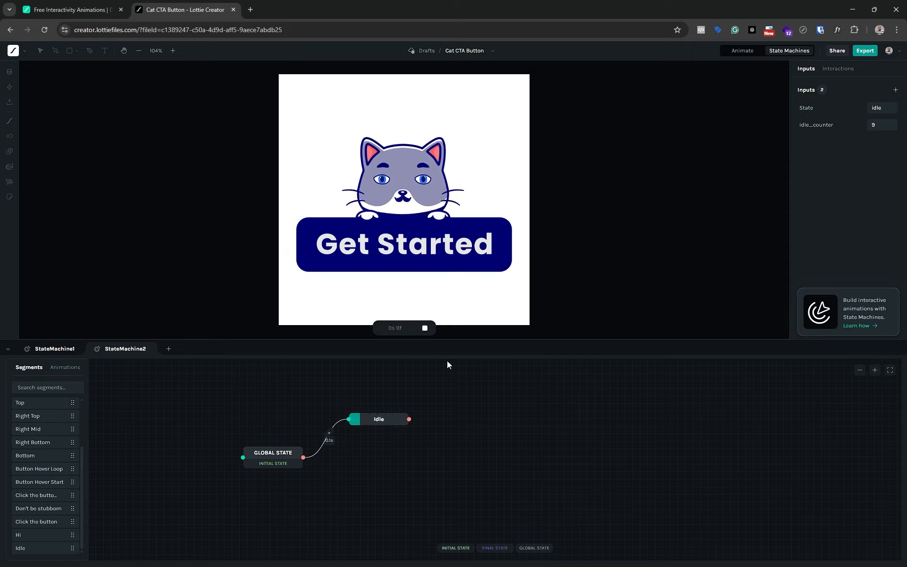
{"action": "left_click", "coordinate": [425, 328]}
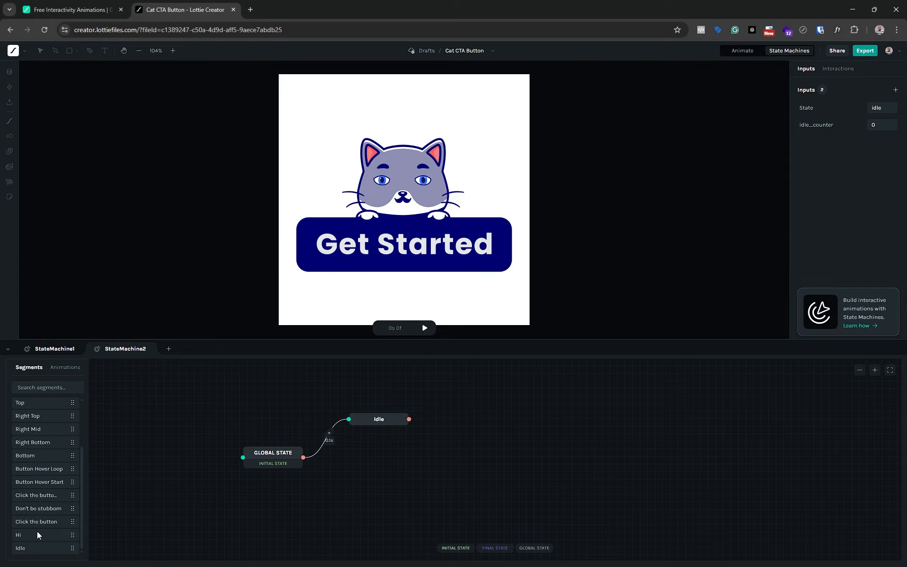
Add the Hi segment as a state above and beyond Idle, and connect Idle to Hi with a transition
{"action": "left_click_drag", "start_coordinate": [30, 535], "coordinate": [457, 398]}
{"action": "left_click_drag", "start_coordinate": [554, 398], "coordinate": [511, 455]}
{"action": "left_click_drag", "start_coordinate": [398, 376], "coordinate": [415, 461]}
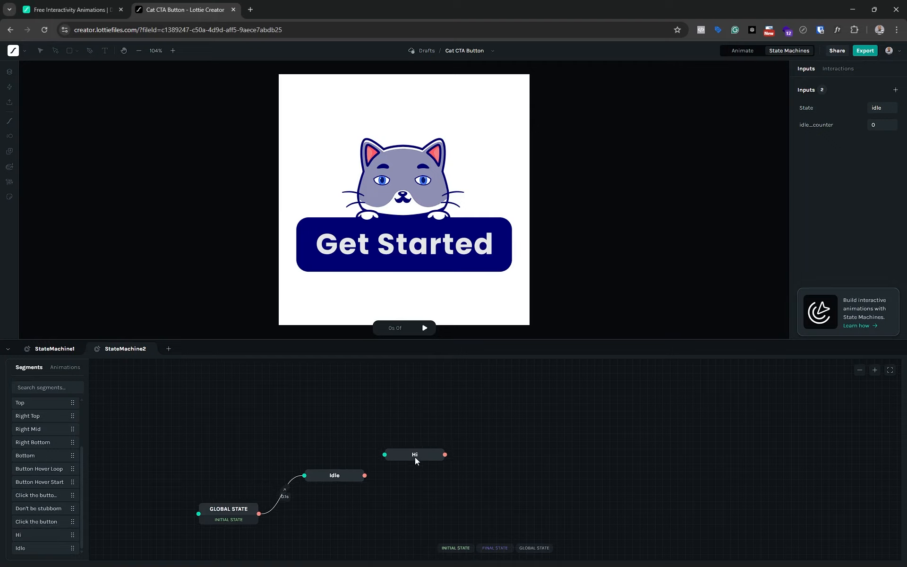
{"action": "left_click_drag", "start_coordinate": [465, 475], "coordinate": [487, 427]}
{"action": "left_click_drag", "start_coordinate": [441, 399], "coordinate": [455, 398]}
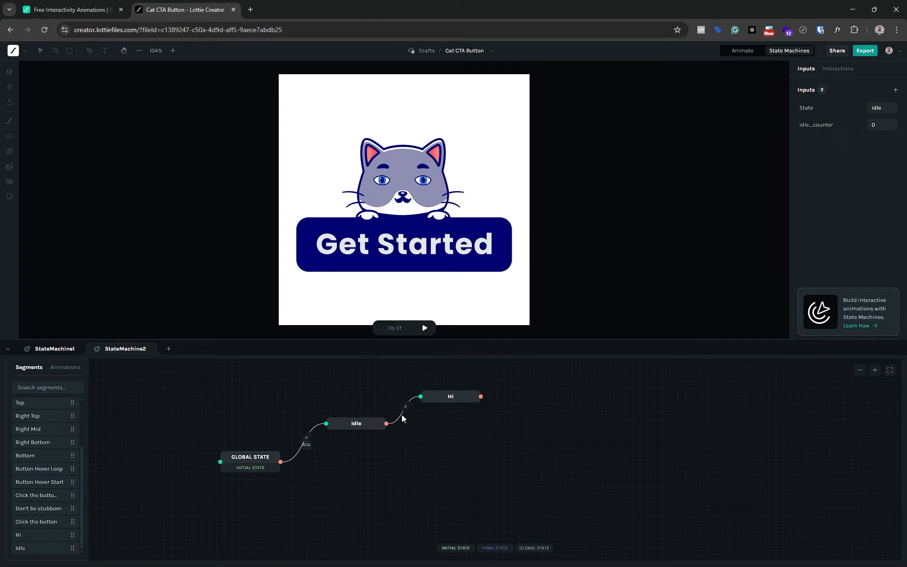
Make the Idle-to-Hi transition Tweened with a duration of 0.1 s and Linear easing
{"action": "left_click", "coordinate": [401, 416]}
{"action": "left_click", "coordinate": [502, 446]}
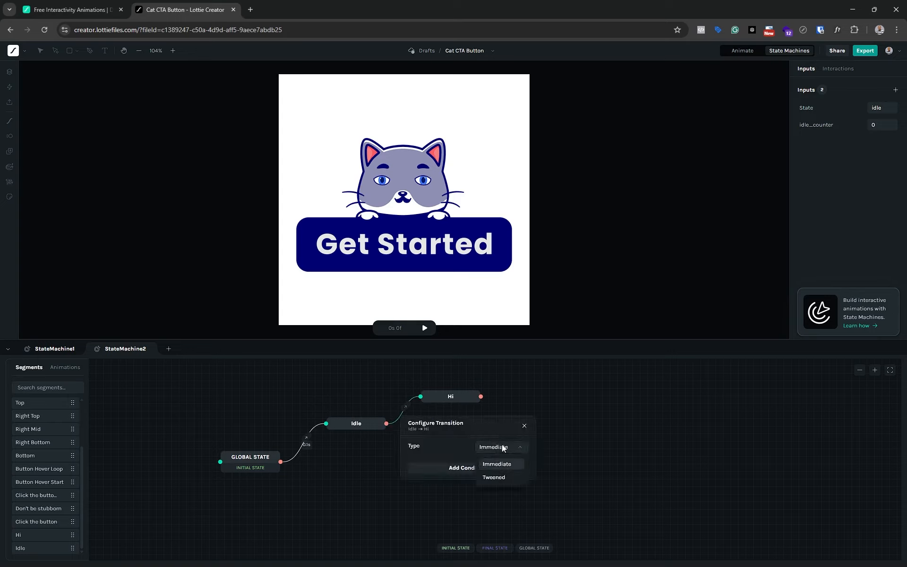
{"action": "left_click", "coordinate": [496, 478]}
{"action": "left_click", "coordinate": [496, 460]}
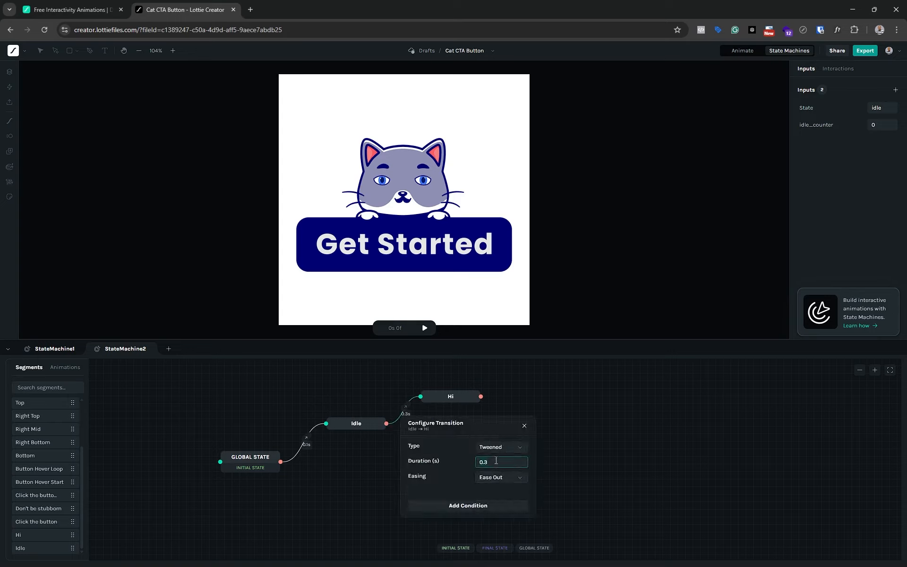
{"action": "key", "text": "BackSpace"}
{"action": "key", "text": "BackSpace"}
{"action": "type", "text": ".1"}
{"action": "left_click", "coordinate": [493, 482]}
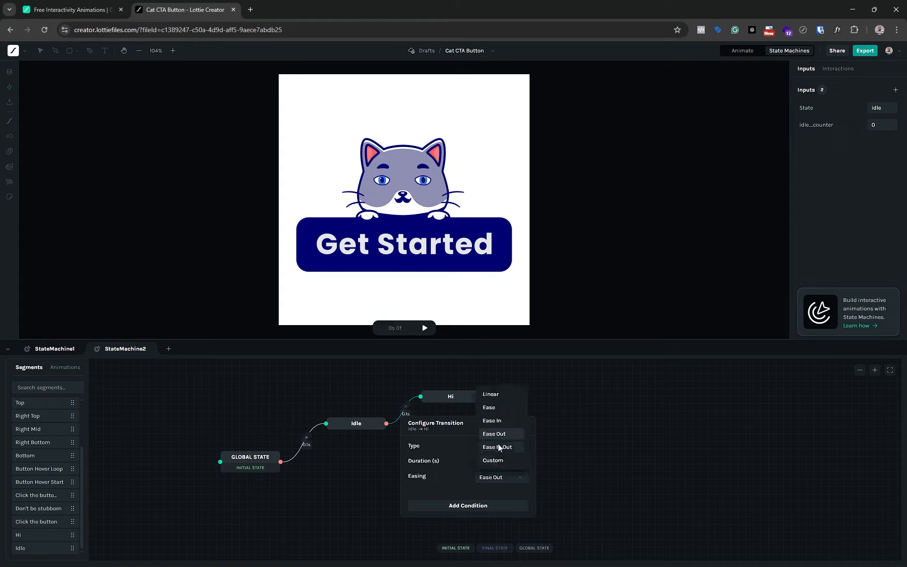
{"action": "left_click", "coordinate": [497, 393]}
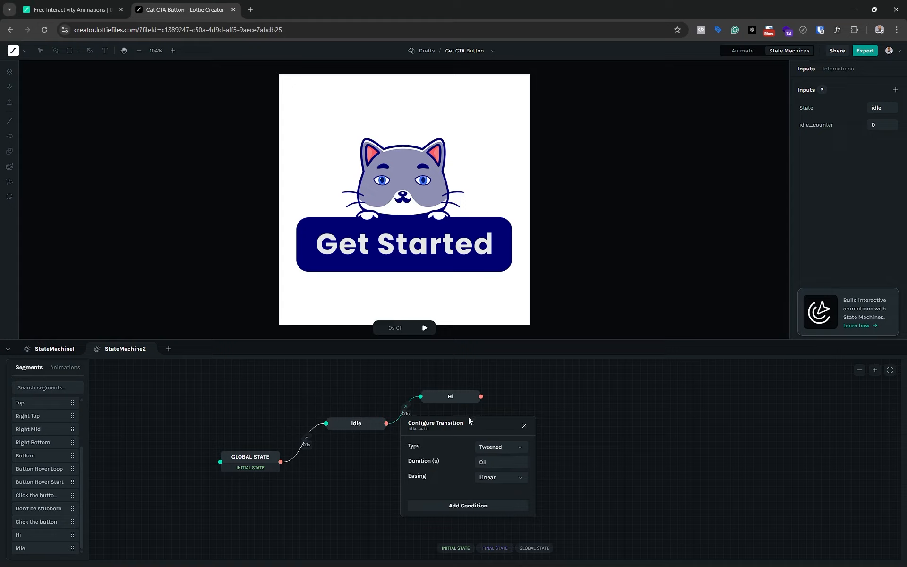
Add an equals condition based on idle_counter to the Idle-to-Hi transition
{"action": "left_click_drag", "start_coordinate": [469, 416], "coordinate": [583, 343]}
{"action": "left_click", "coordinate": [575, 431]}
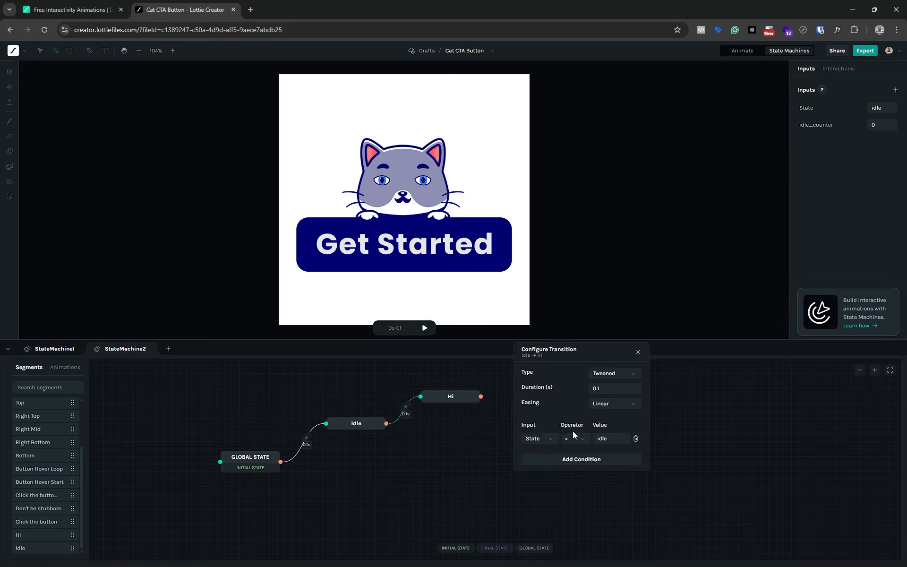
{"action": "left_click", "coordinate": [541, 439]}
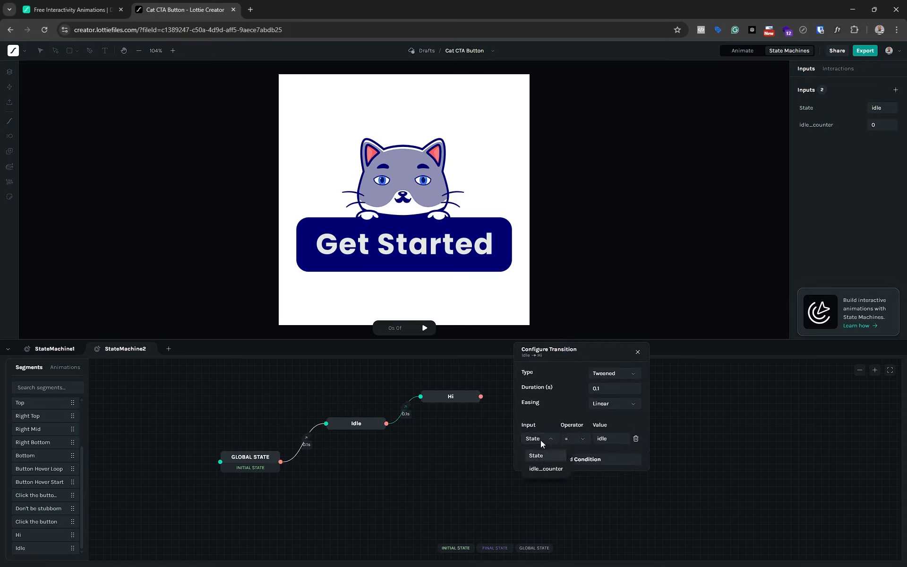
{"action": "left_click", "coordinate": [548, 469]}
{"action": "left_click", "coordinate": [607, 438]}
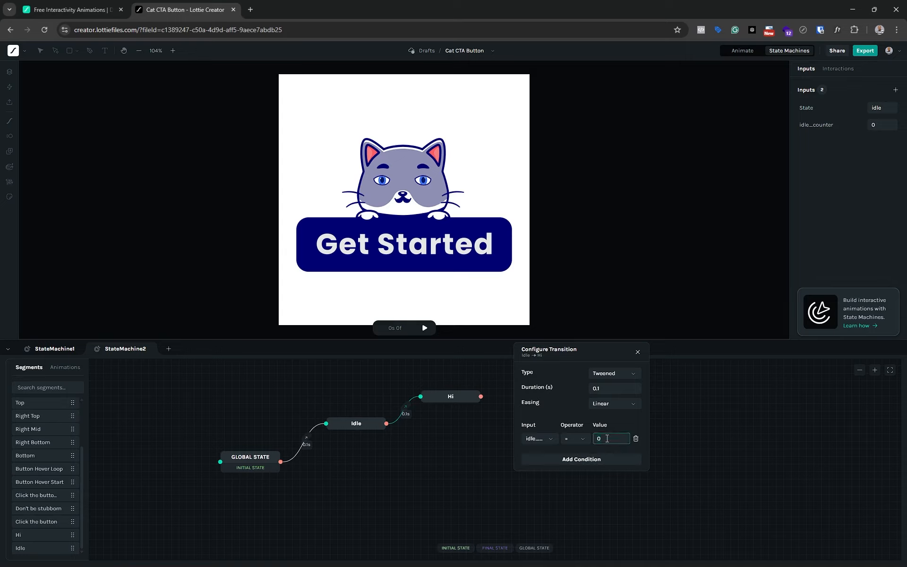
{"action": "left_click", "coordinate": [641, 353]}
Check the Hi state's settings and preview the state machine moving from Idle to Hi
{"action": "left_click", "coordinate": [459, 396]}
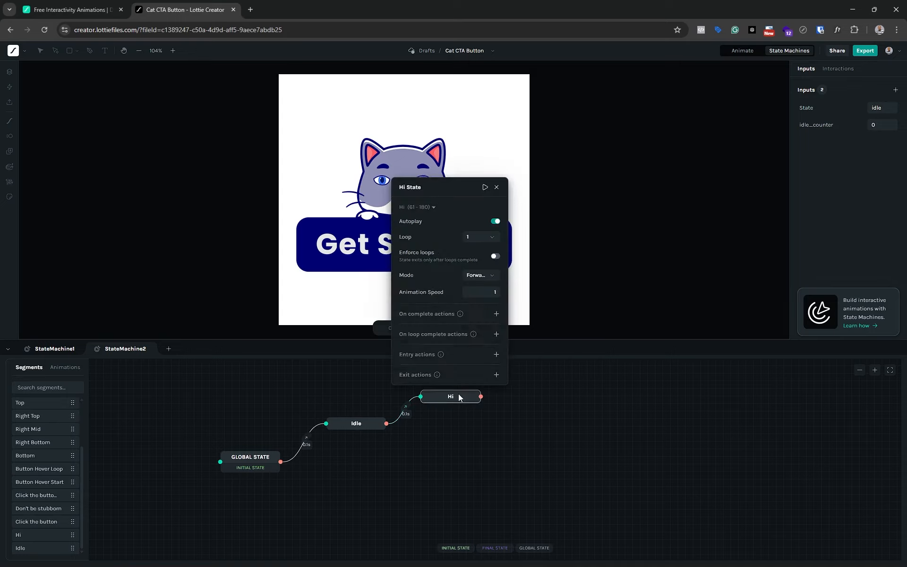
{"action": "left_click", "coordinate": [505, 403]}
{"action": "left_click", "coordinate": [424, 328]}
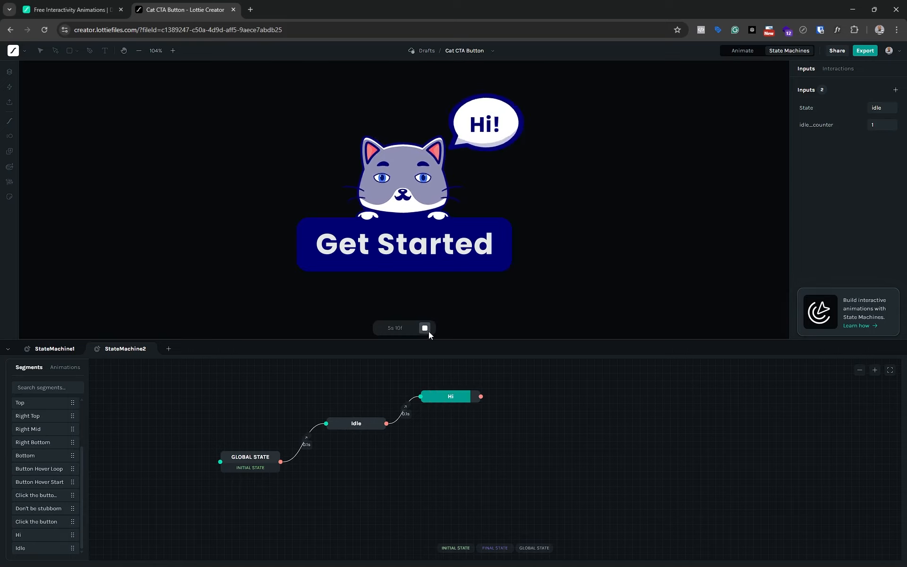
{"action": "left_click", "coordinate": [425, 328]}
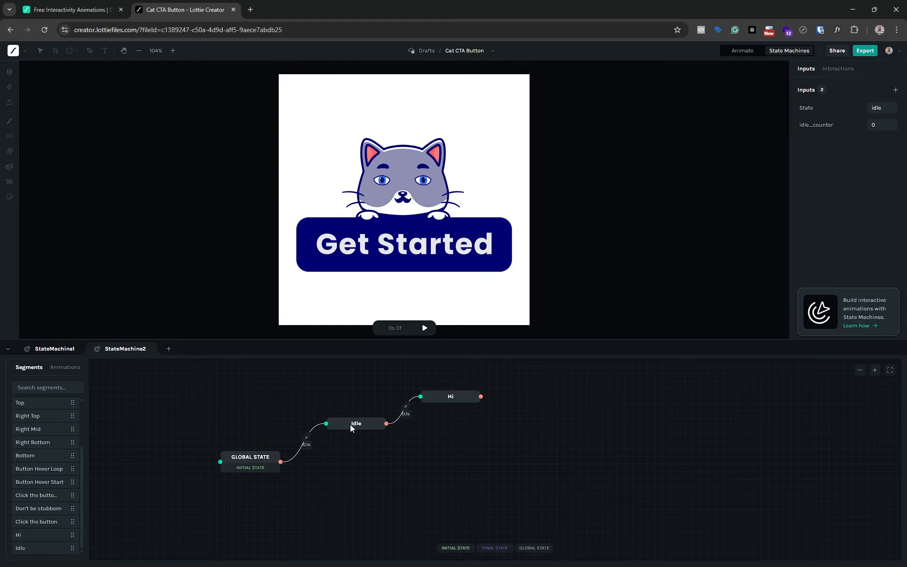
Add an on-complete Increment action to the Hi state that raises idle_counter by 1
{"action": "left_click", "coordinate": [472, 399]}
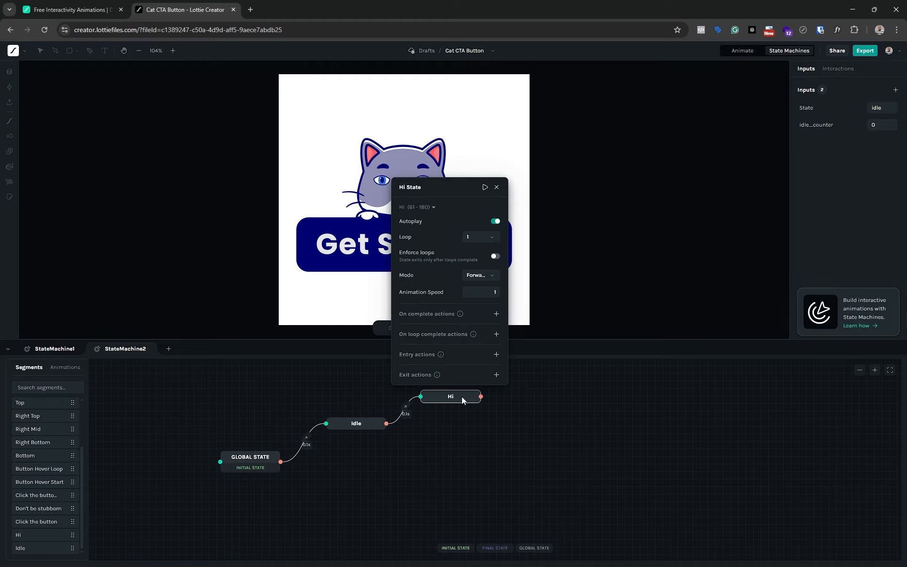
{"action": "left_click", "coordinate": [496, 314]}
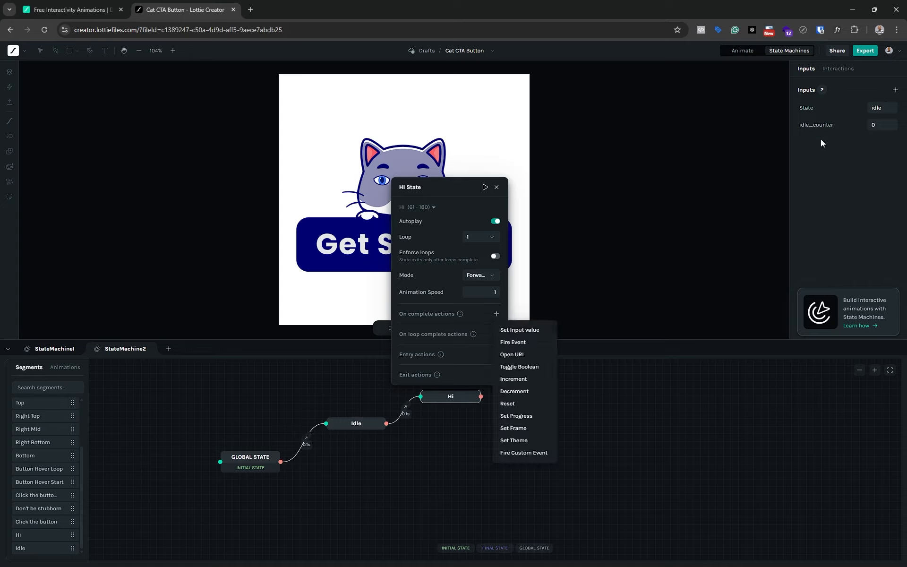
{"action": "left_click", "coordinate": [534, 377]}
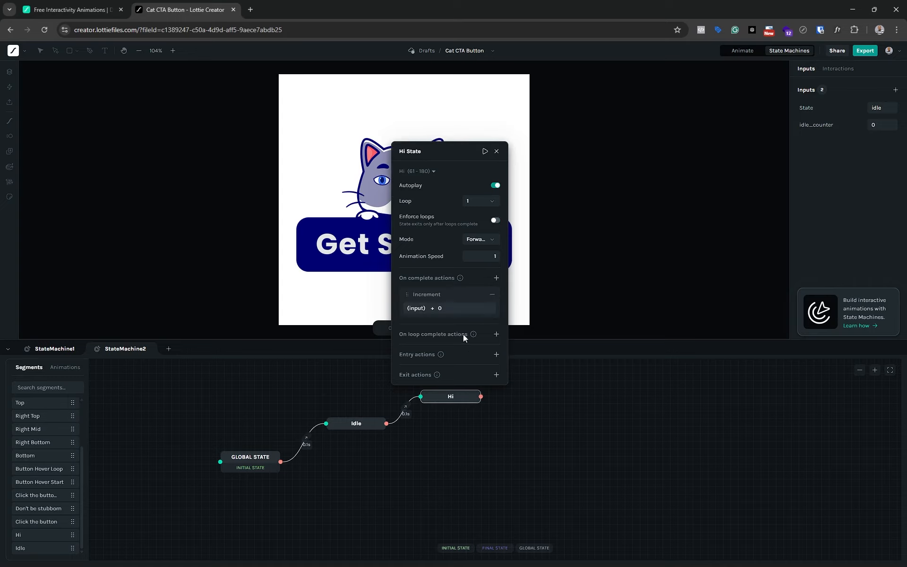
{"action": "left_click", "coordinate": [410, 307]}
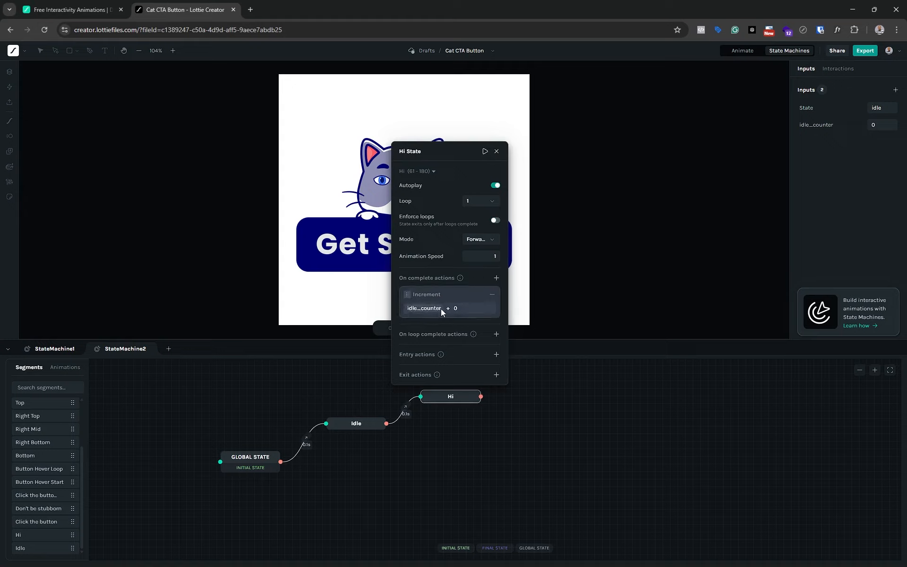
{"action": "left_click", "coordinate": [469, 308]}
{"action": "key", "text": "BackSpace"}
{"action": "type", "text": "1"}
{"action": "left_click", "coordinate": [498, 152]}
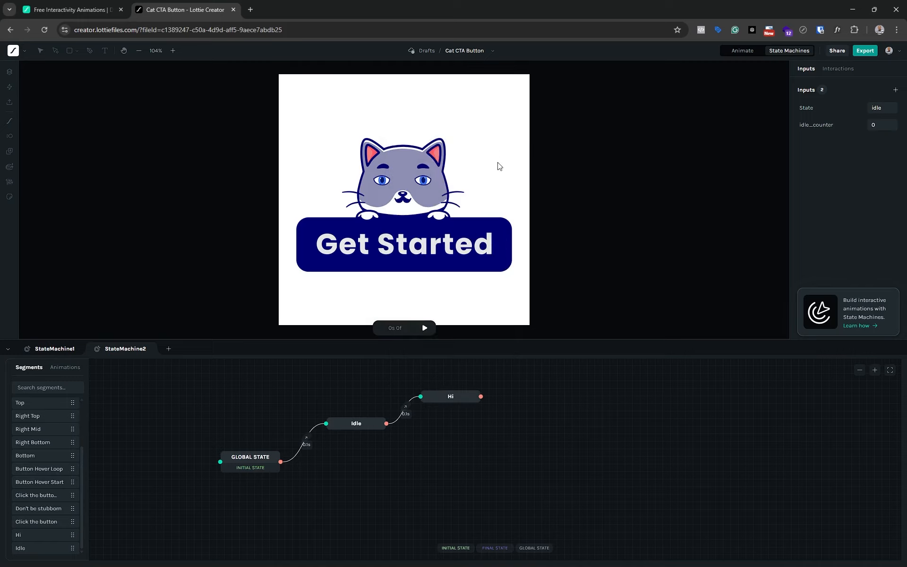
{"action": "left_click", "coordinate": [451, 399]}
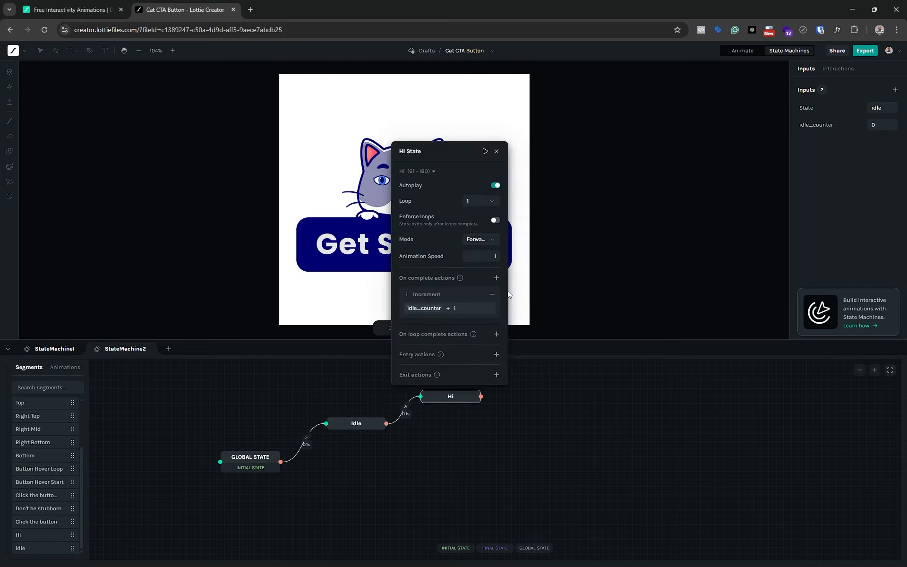
{"action": "left_click", "coordinate": [496, 152]}
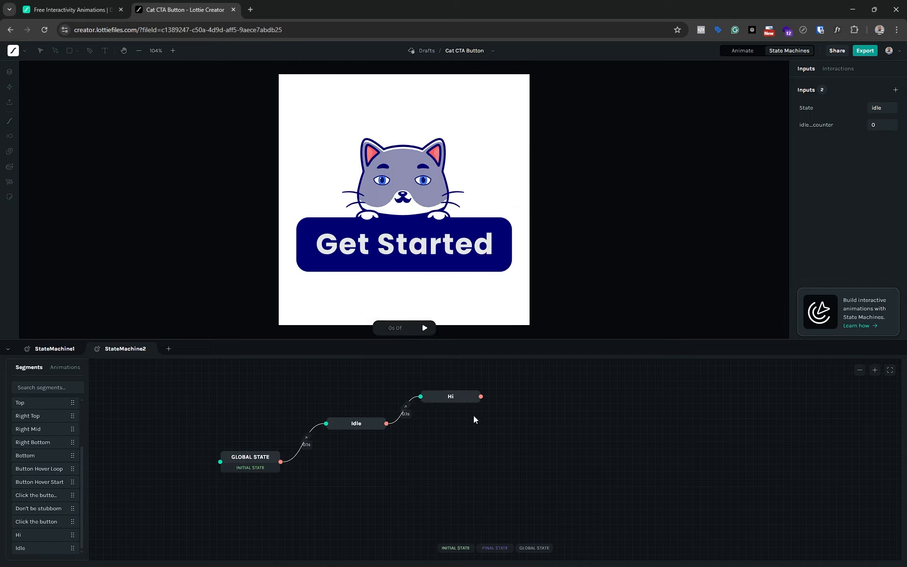
Connect Hi back to Idle with a Tweened transition of 0.1 s duration and Linear easing
{"action": "left_click_drag", "start_coordinate": [481, 396], "coordinate": [331, 428]}
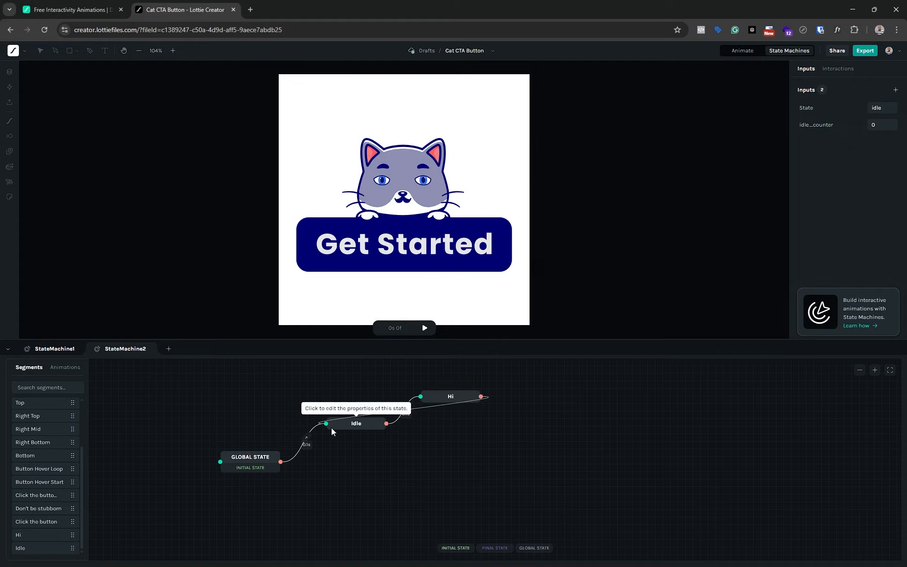
{"action": "left_click", "coordinate": [425, 409]}
{"action": "left_click", "coordinate": [520, 438]}
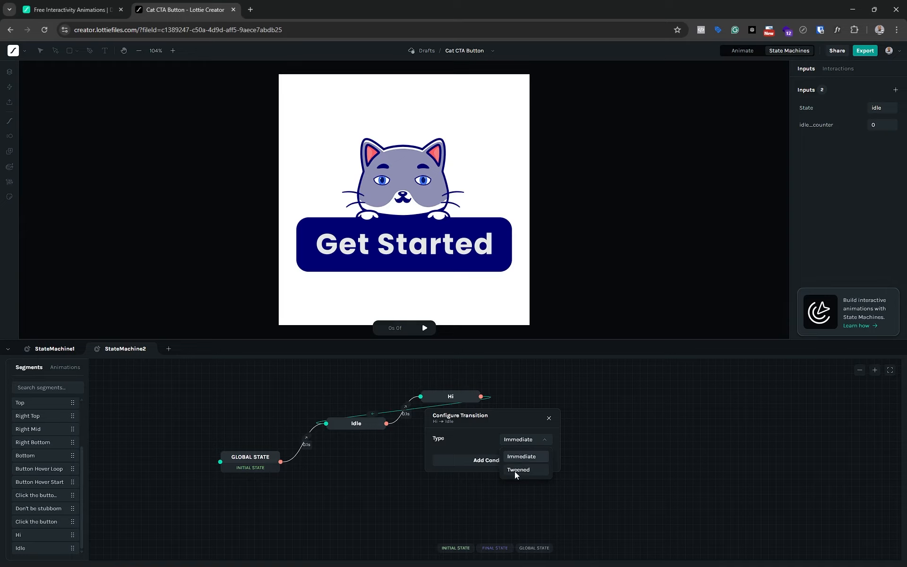
{"action": "left_click", "coordinate": [518, 470]}
{"action": "left_click", "coordinate": [515, 451]}
{"action": "key", "text": "BackSpace"}
{"action": "key", "text": "BackSpace"}
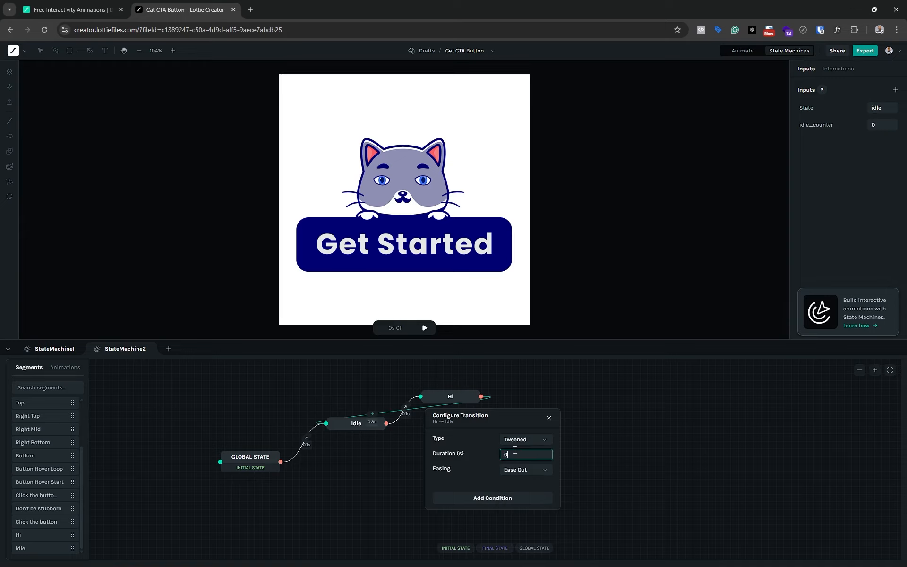
{"action": "type", "text": ".1"}
{"action": "left_click", "coordinate": [520, 472]}
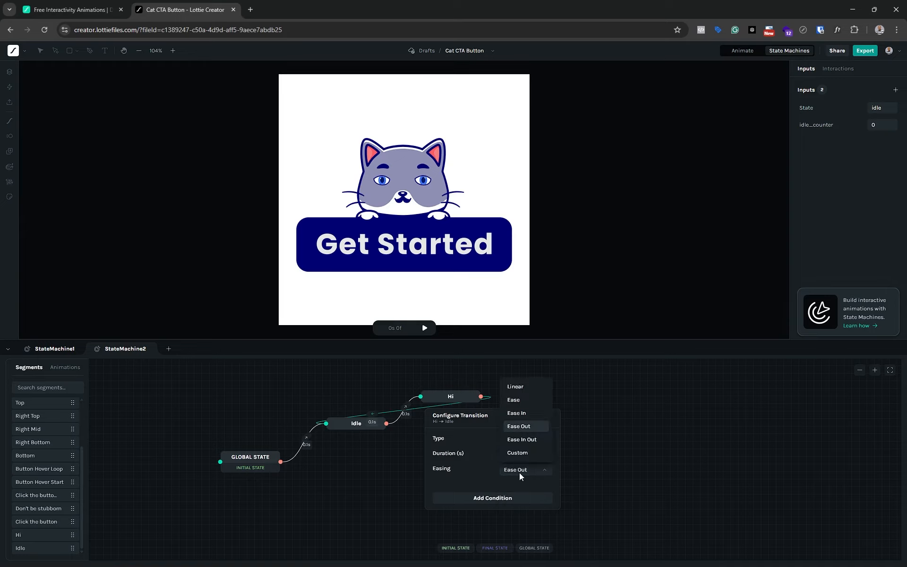
{"action": "left_click", "coordinate": [523, 384]}
Add an equals condition based on idle_counter to the Hi-to-Idle transition
{"action": "left_click_drag", "start_coordinate": [508, 426], "coordinate": [621, 368]}
{"action": "left_click", "coordinate": [594, 438]}
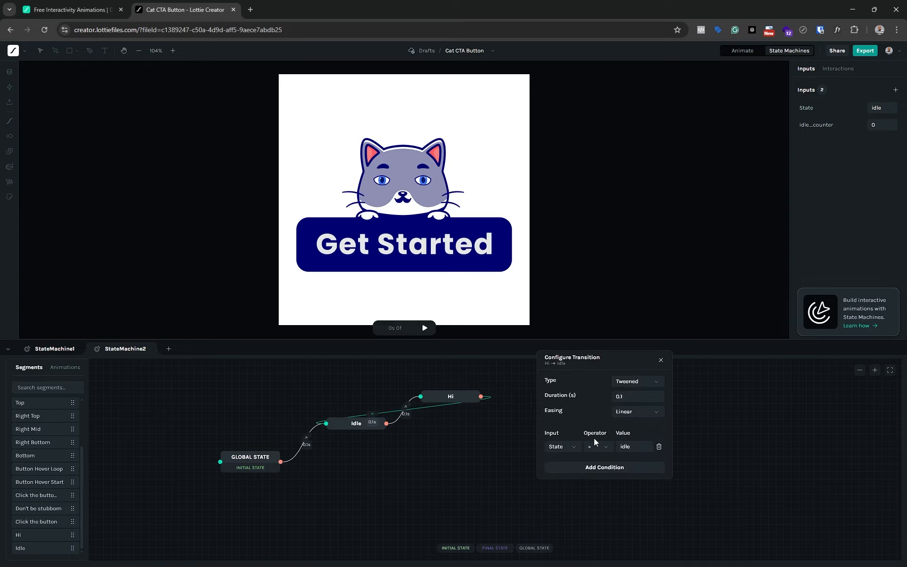
{"action": "left_click", "coordinate": [560, 444]}
{"action": "left_click", "coordinate": [563, 477]}
{"action": "left_click", "coordinate": [624, 447]}
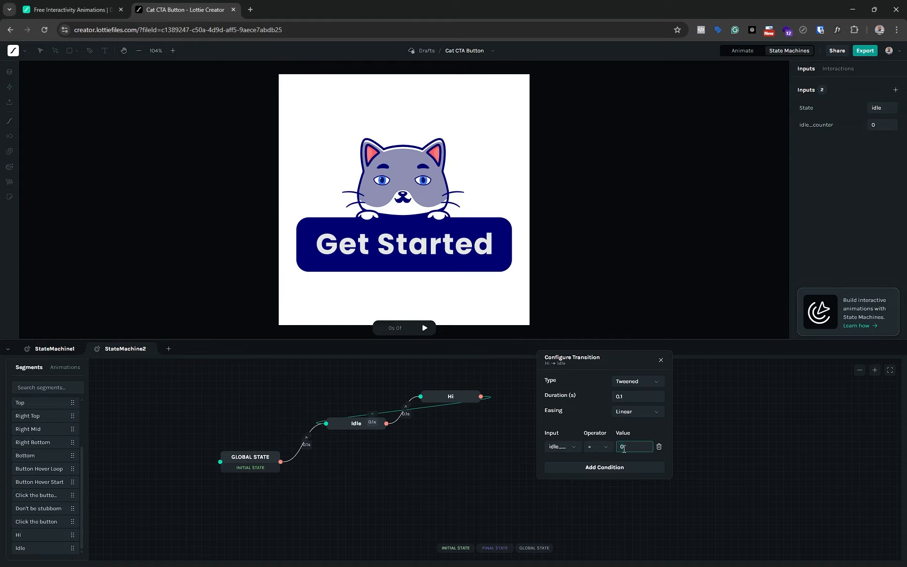
{"action": "left_click", "coordinate": [663, 360]}
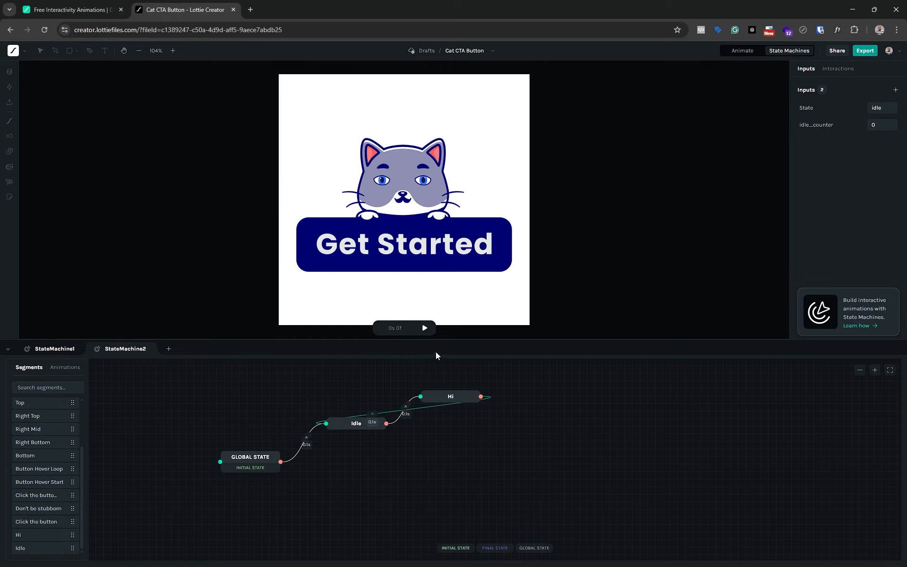
Preview the loop between Idle and Hi while watching idle_counter, and review the Hi state's on-complete action
{"action": "left_click", "coordinate": [427, 329]}
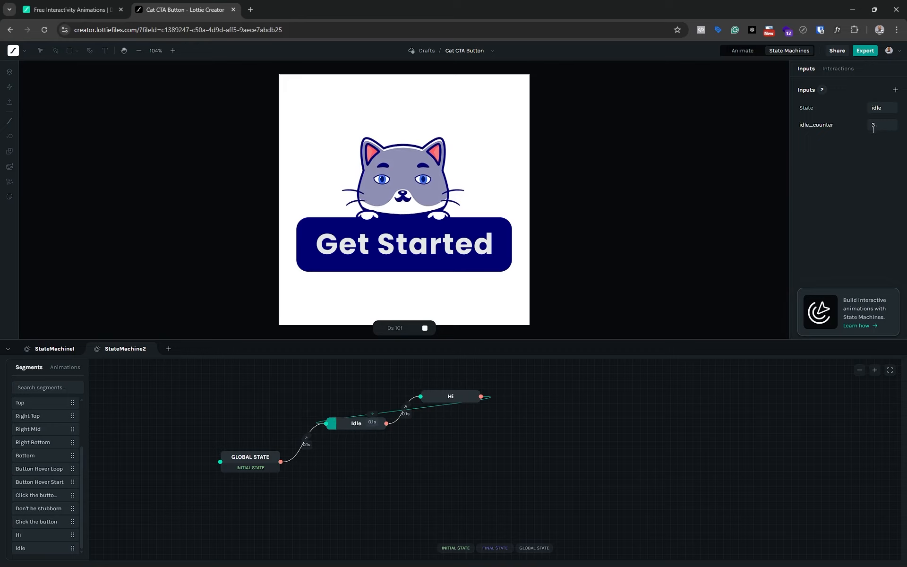
{"action": "left_click", "coordinate": [425, 328]}
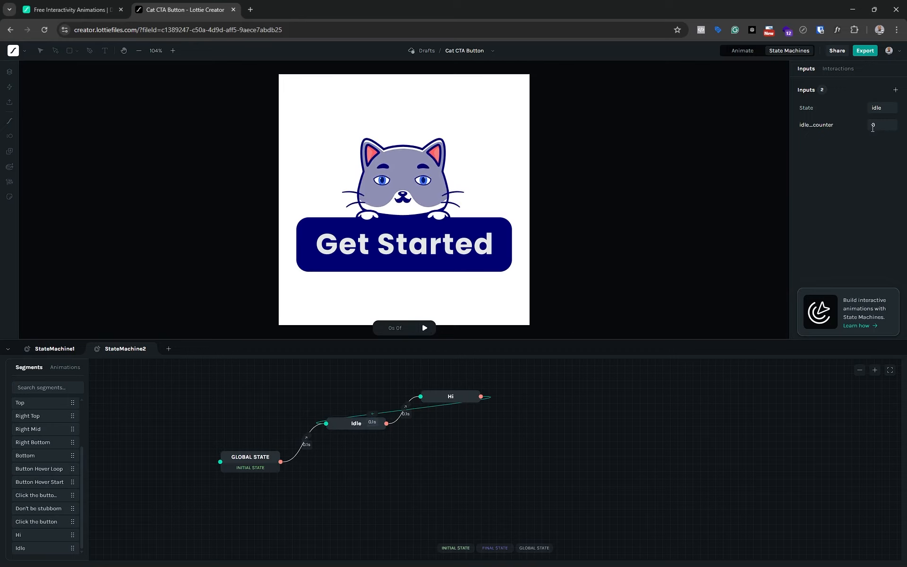
{"action": "left_click", "coordinate": [464, 397]}
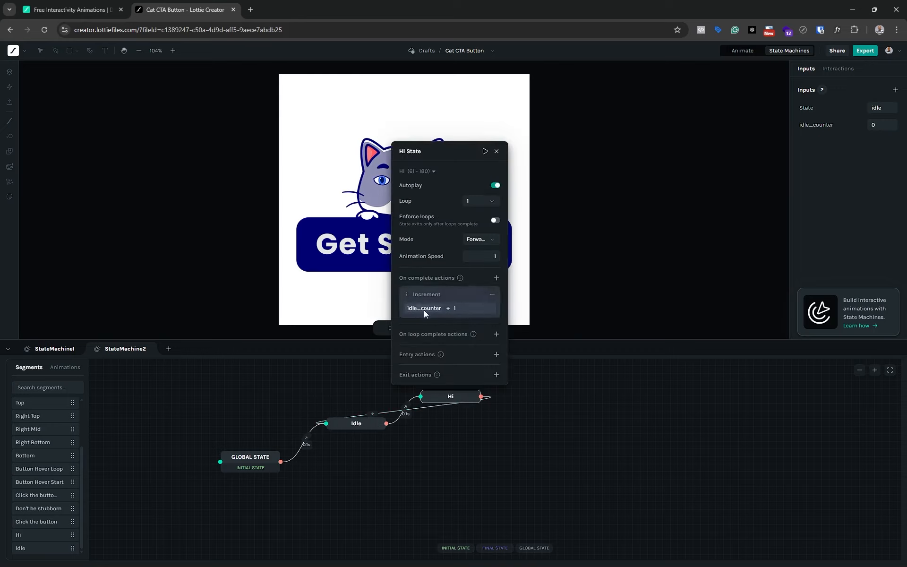
{"action": "left_click", "coordinate": [496, 151]}
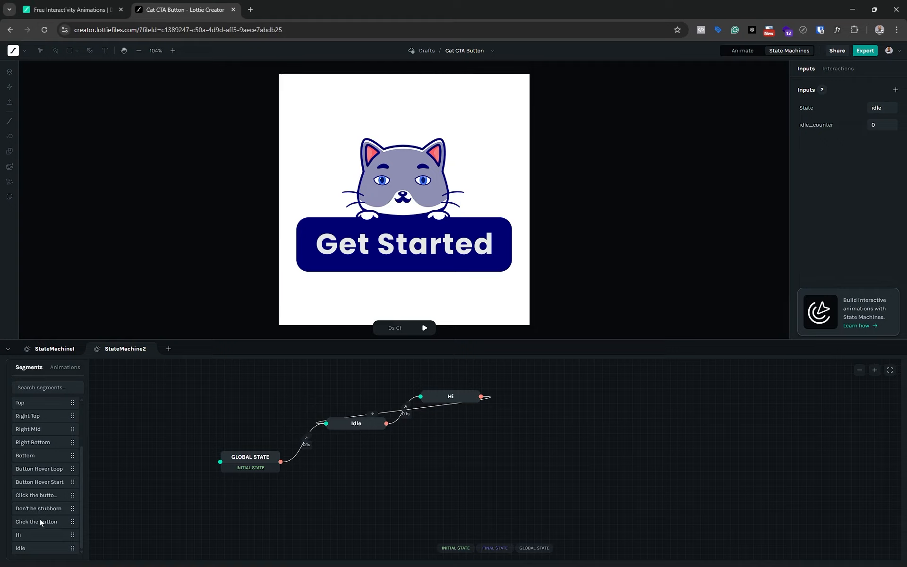
Add the Click the button segment as a state below Hi, preview it, and connect Idle to it with a transition
{"action": "left_click_drag", "start_coordinate": [39, 521], "coordinate": [466, 412]}
{"action": "left_click_drag", "start_coordinate": [463, 372], "coordinate": [444, 428]}
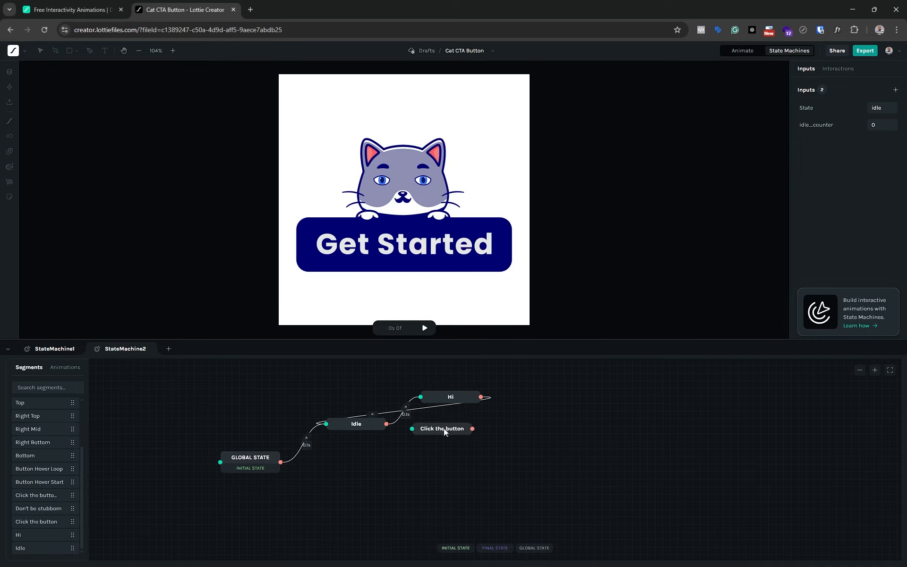
{"action": "left_click", "coordinate": [444, 429]}
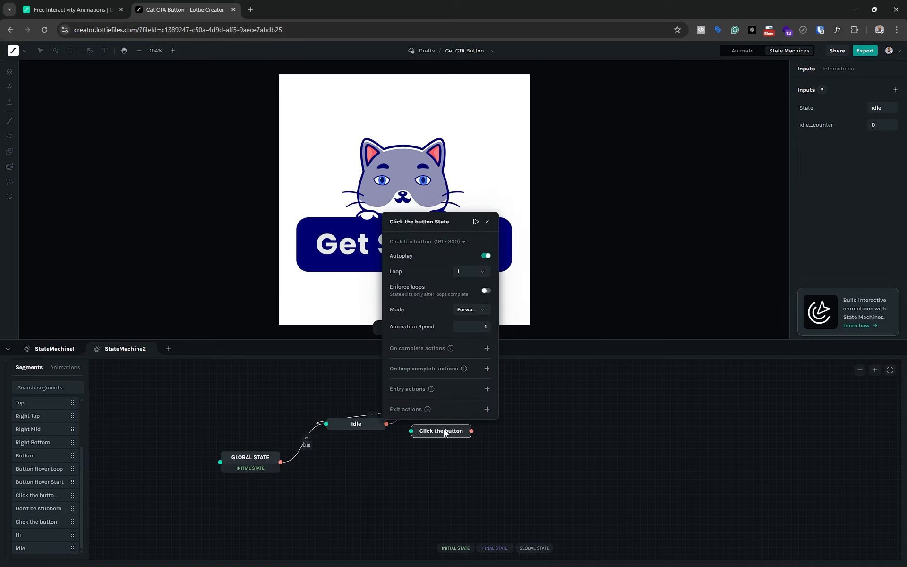
{"action": "left_click", "coordinate": [476, 221]}
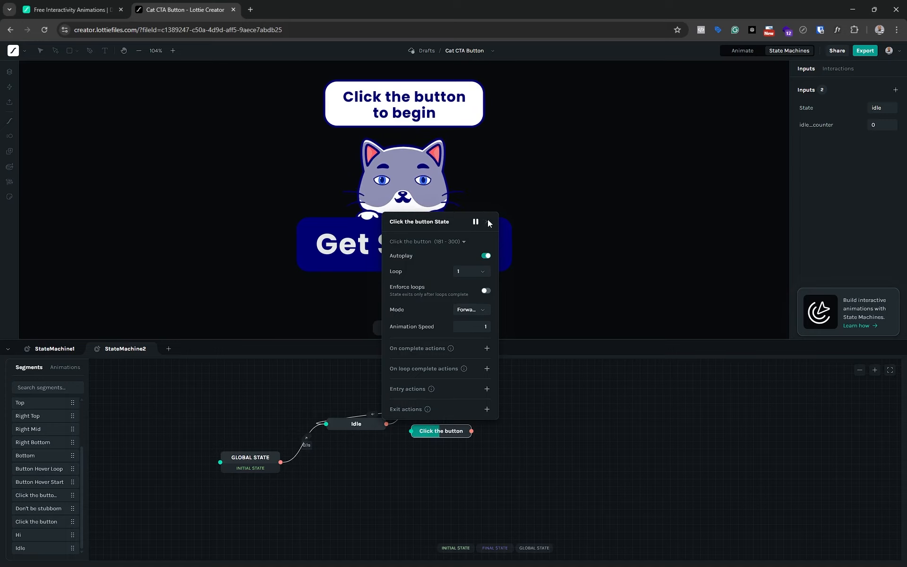
{"action": "left_click", "coordinate": [487, 221]}
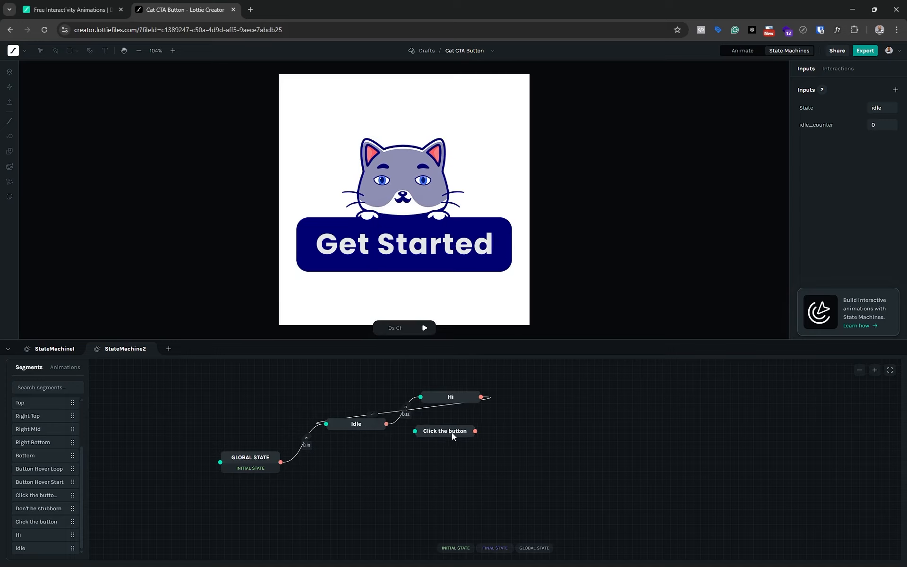
{"action": "left_click_drag", "start_coordinate": [452, 435], "coordinate": [485, 437]}
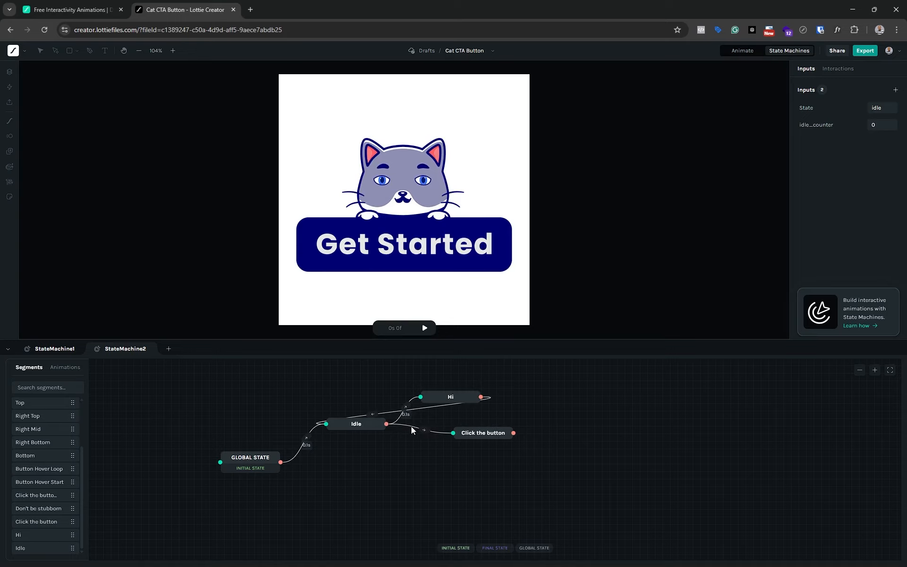
Set the Idle-to-Click the button transition to Tweened with 0.1 s duration and Linear easing
{"action": "left_click", "coordinate": [411, 427]}
{"action": "left_click_drag", "start_coordinate": [460, 436], "coordinate": [594, 428]}
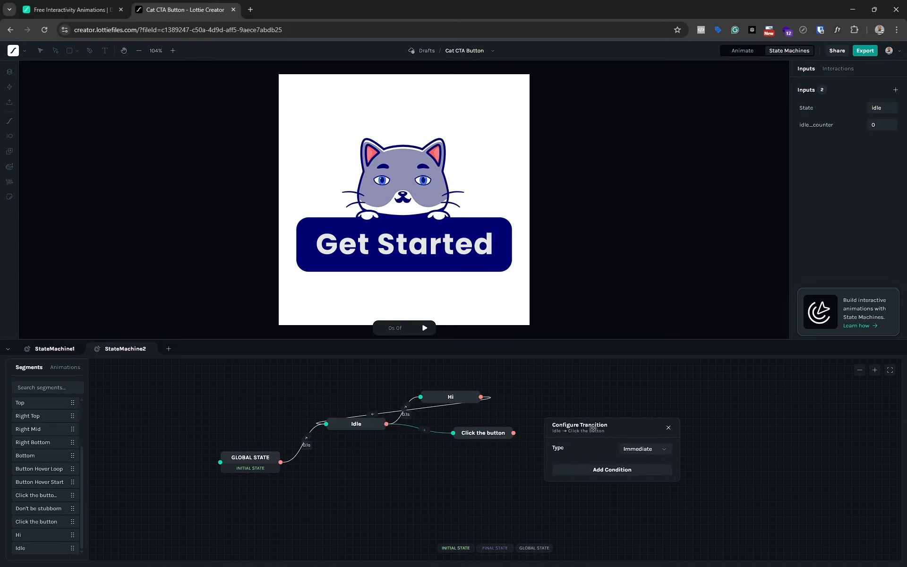
{"action": "left_click", "coordinate": [647, 452]}
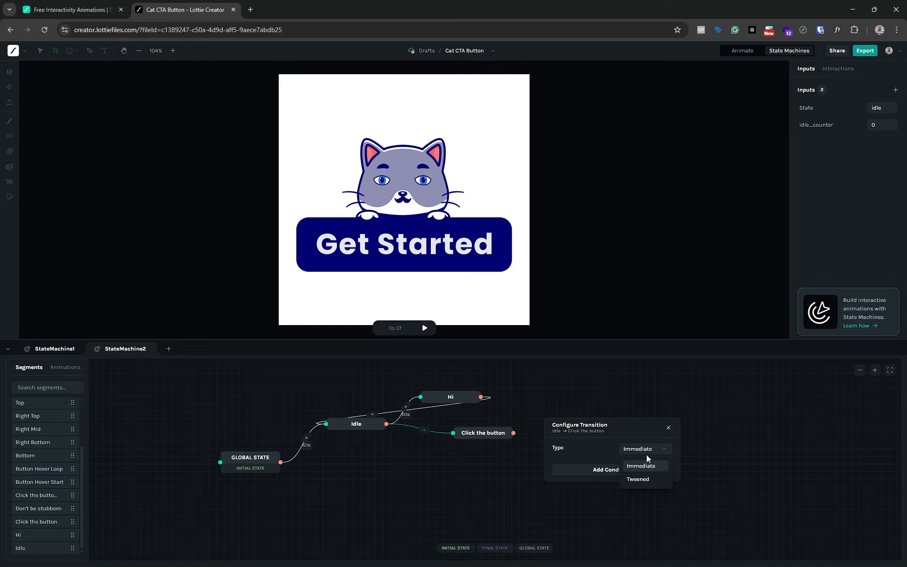
{"action": "left_click", "coordinate": [640, 480]}
{"action": "left_click", "coordinate": [639, 465]}
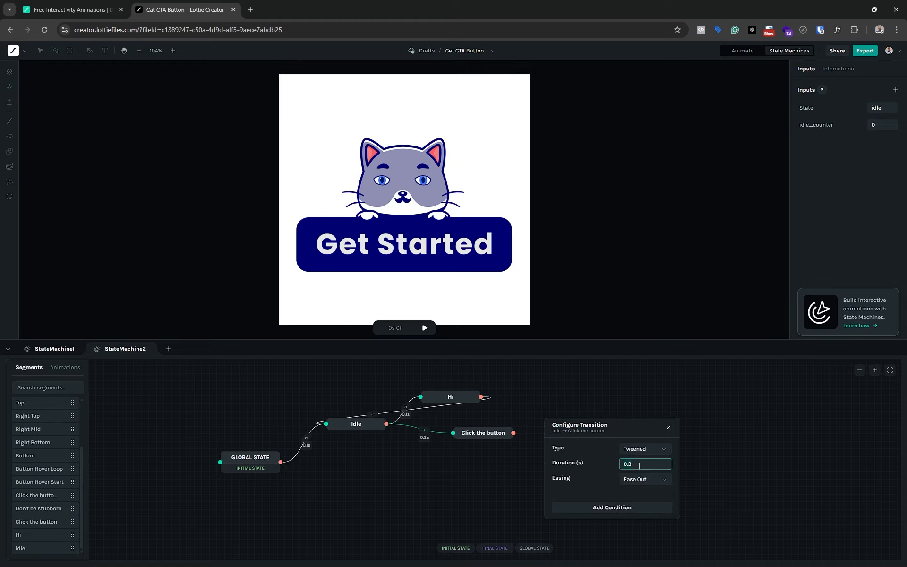
{"action": "key", "text": "BackSpace"}
{"action": "key", "text": "BackSpace"}
{"action": "left_click", "coordinate": [639, 480]}
{"action": "left_click", "coordinate": [641, 396]}
Add an equals condition based on idle_counter to the Idle-to-Click the button transition
{"action": "left_click", "coordinate": [606, 468]}
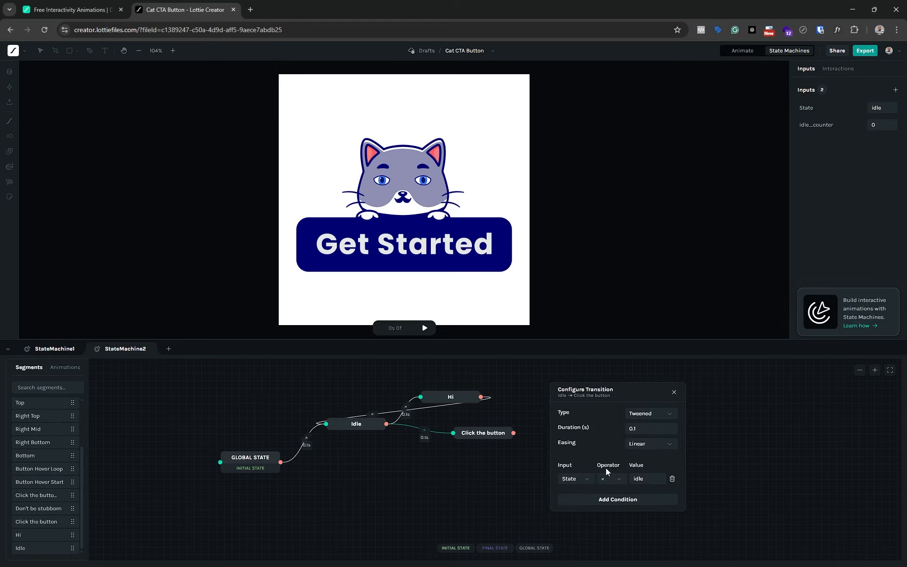
{"action": "left_click", "coordinate": [581, 480]}
{"action": "left_click", "coordinate": [578, 508]}
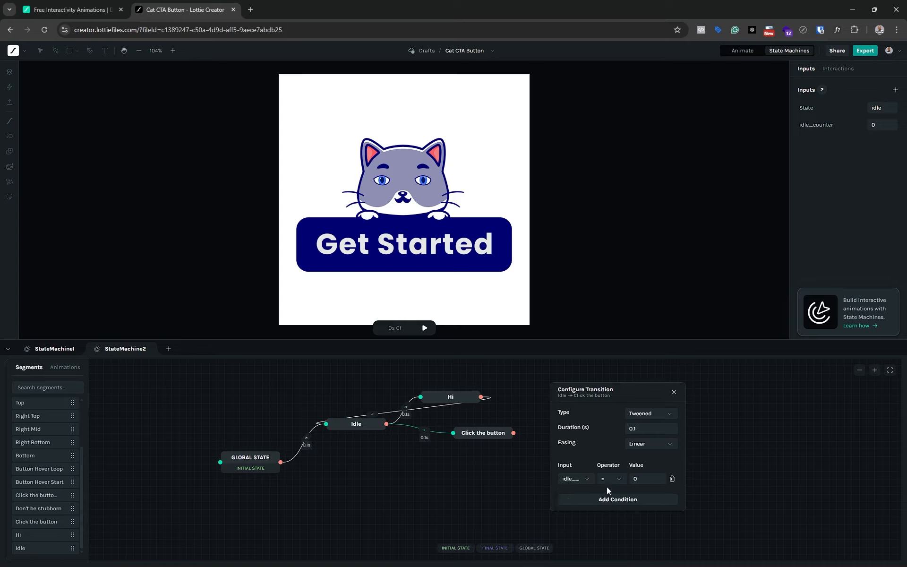
{"action": "left_click", "coordinate": [638, 478]}
{"action": "left_click", "coordinate": [678, 393]}
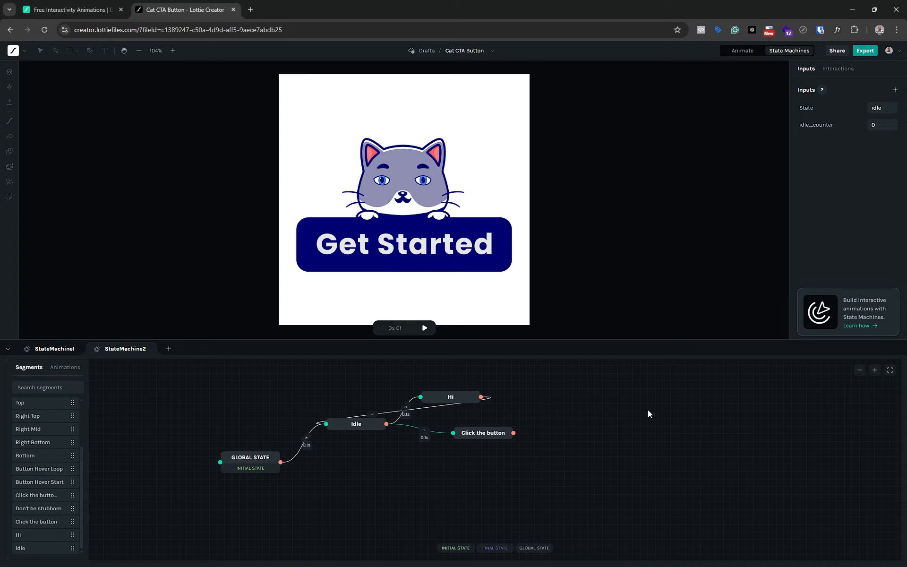
Preview the state machine through to Click the button, and connect Click the button back to Idle with a transition
{"action": "left_click", "coordinate": [428, 329]}
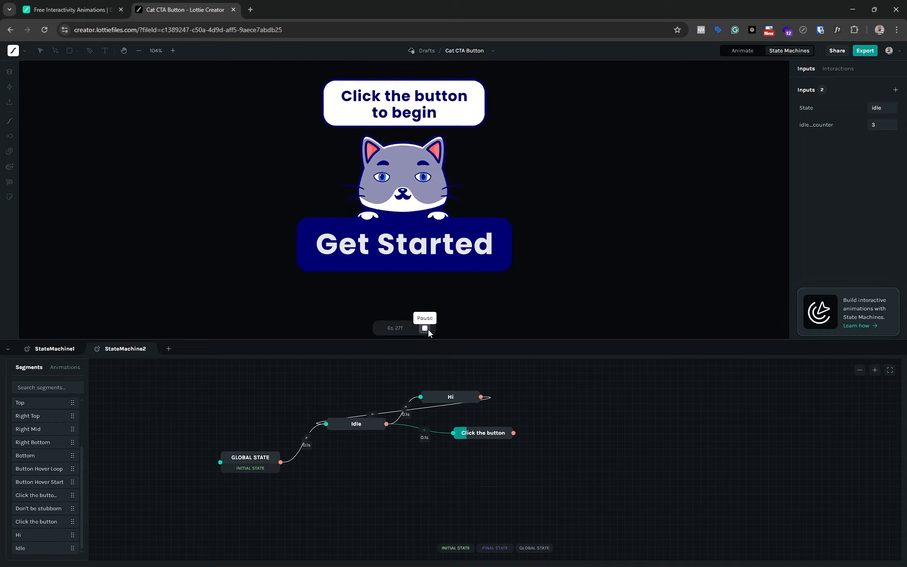
{"action": "left_click", "coordinate": [425, 329]}
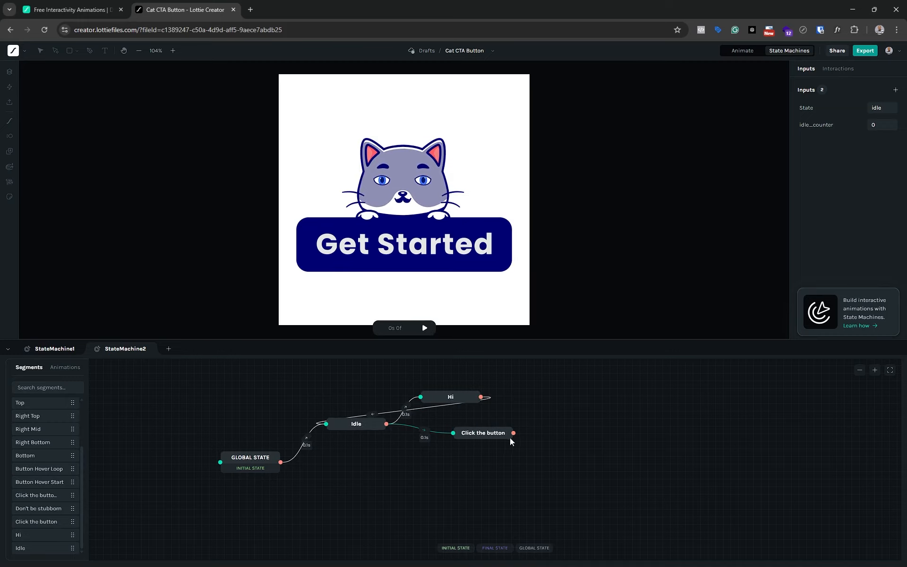
{"action": "left_click_drag", "start_coordinate": [514, 433], "coordinate": [333, 430]}
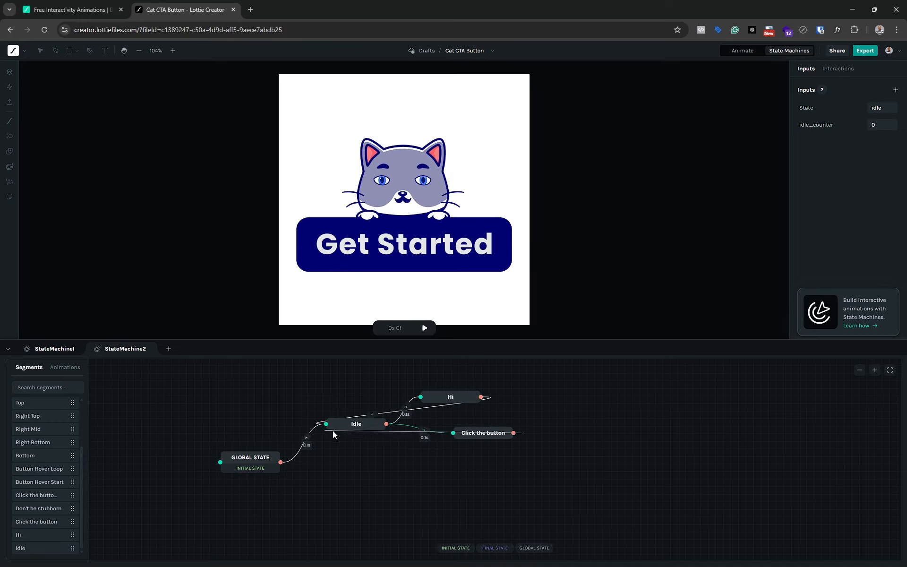
Add an on-complete Increment action for idle_counter to the Click the button state
{"action": "left_click", "coordinate": [487, 435]}
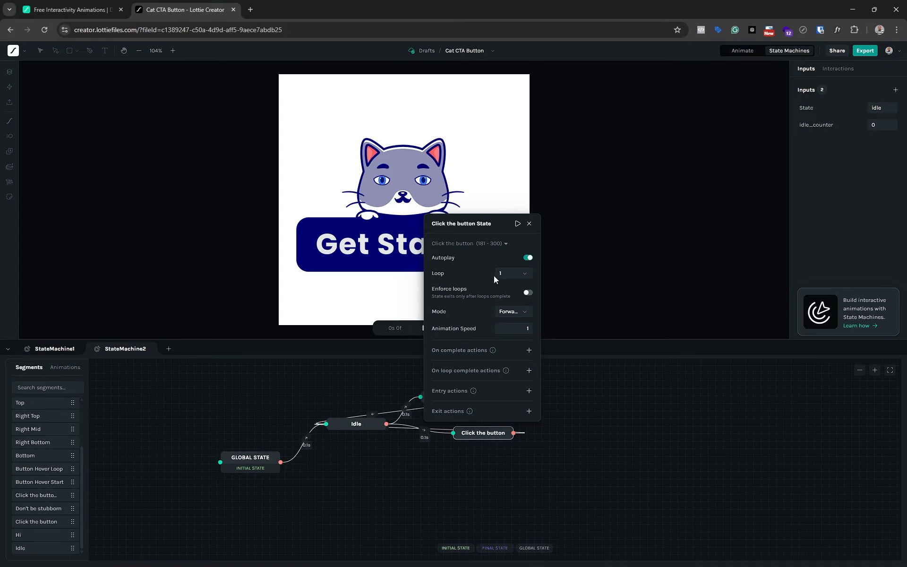
{"action": "left_click", "coordinate": [528, 351]}
{"action": "left_click", "coordinate": [547, 415]}
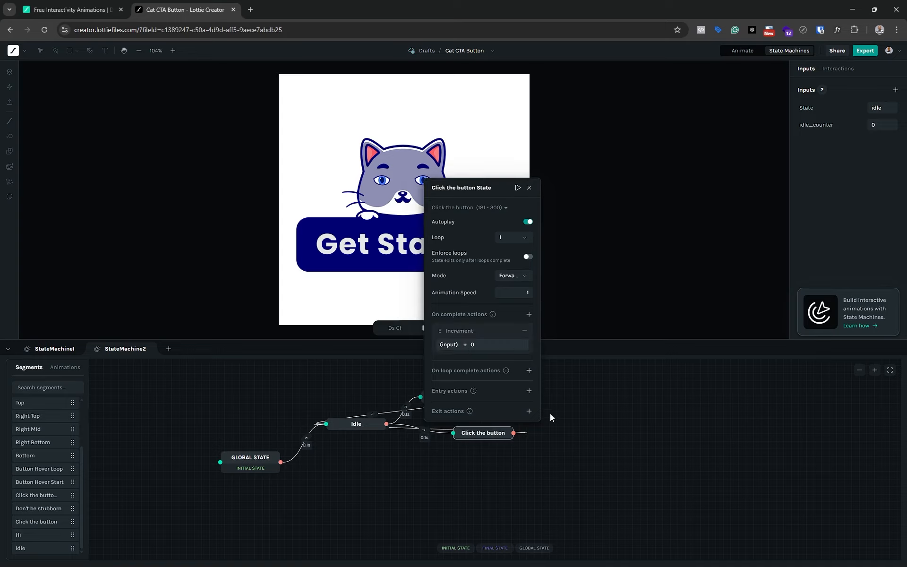
{"action": "left_click", "coordinate": [451, 345]}
{"action": "left_click", "coordinate": [467, 360]}
{"action": "left_click", "coordinate": [528, 188]}
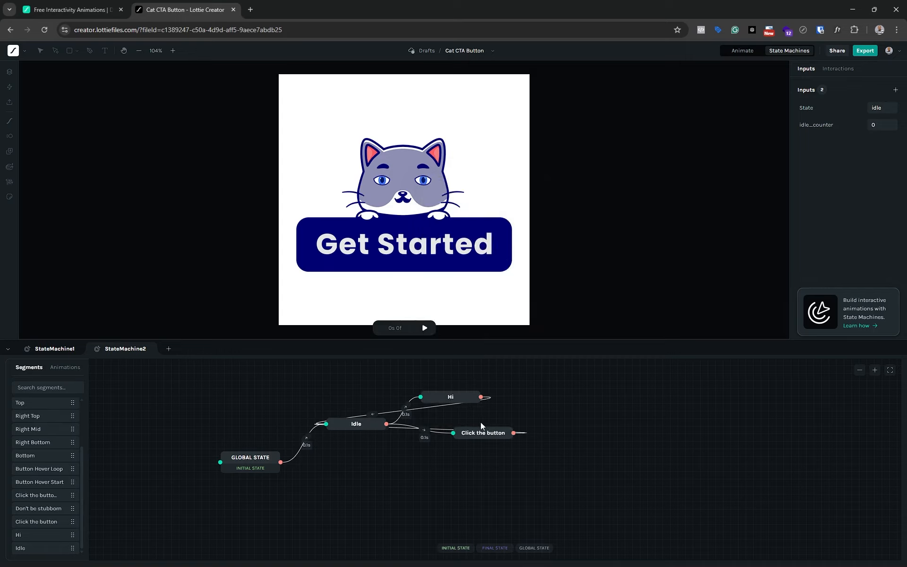
Set the Click the button-to-Idle transition to Tweened with 0.1 s duration and Linear easing
{"action": "left_click_drag", "start_coordinate": [524, 435], "coordinate": [525, 435]}
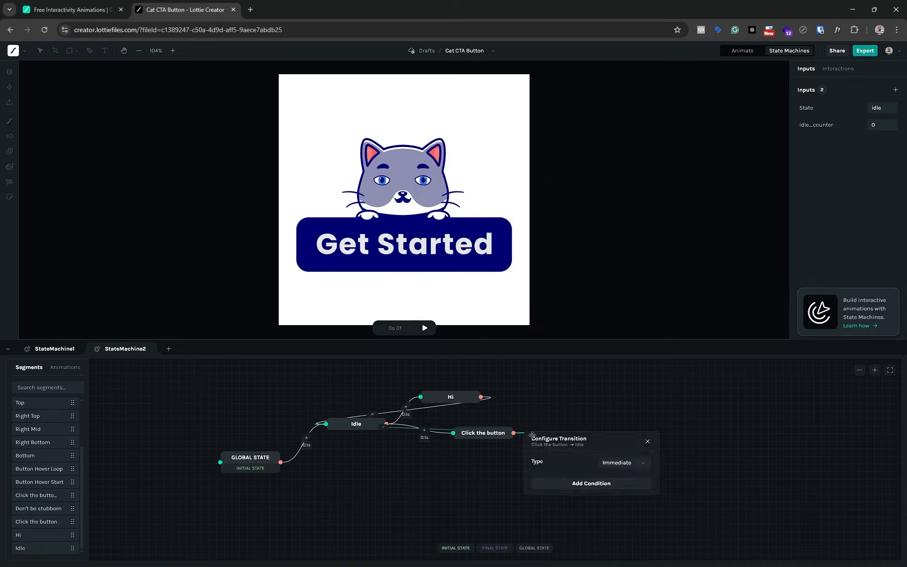
{"action": "left_click", "coordinate": [650, 445]}
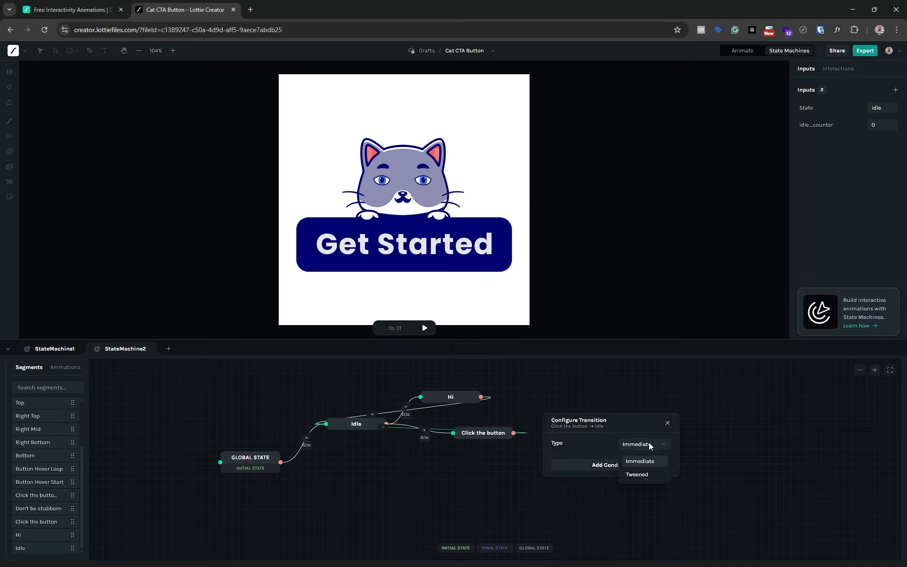
{"action": "left_click", "coordinate": [637, 475]}
{"action": "left_click", "coordinate": [637, 458]}
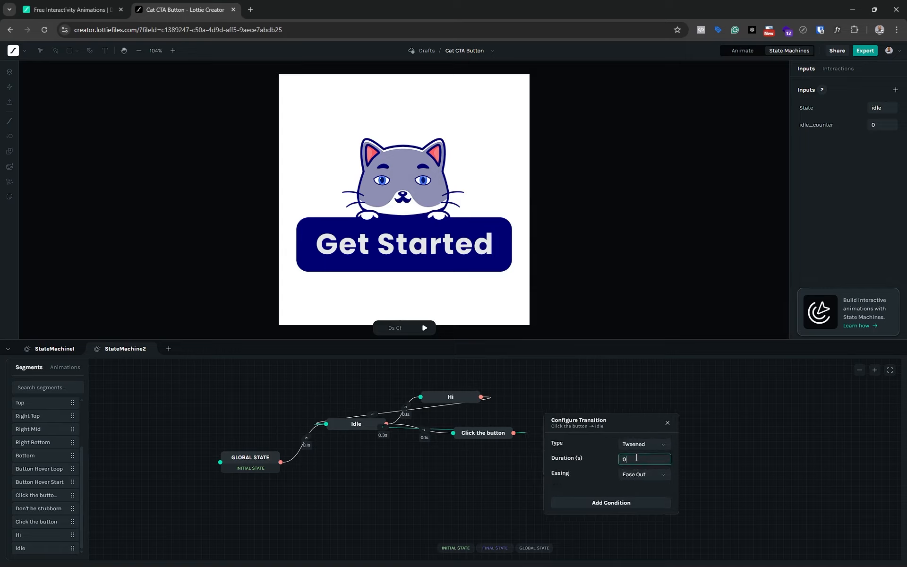
{"action": "type", "text": "1"}
{"action": "left_click", "coordinate": [649, 476]}
{"action": "left_click", "coordinate": [641, 392]}
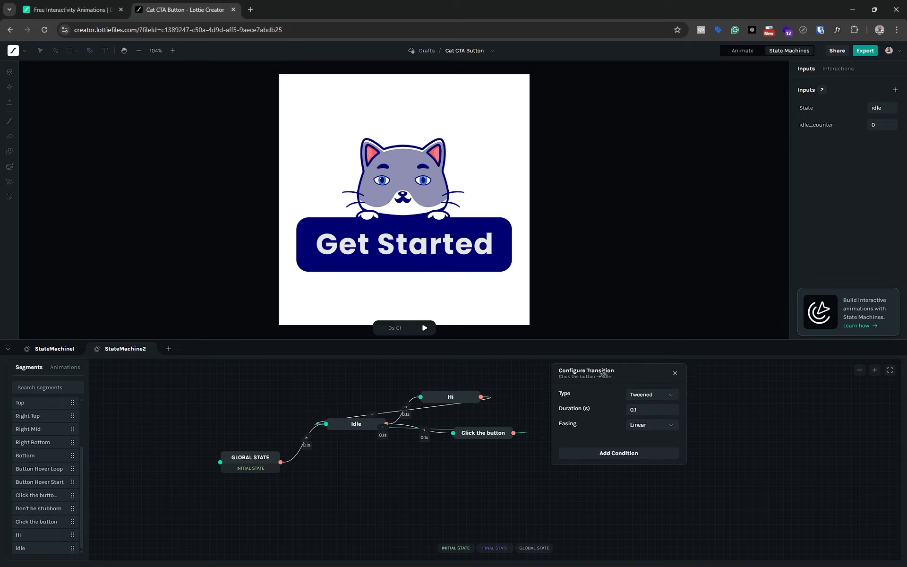
Add an equals condition based on idle_counter to the Click the button-to-Idle transition, and preview the state machine
{"action": "left_click", "coordinate": [613, 454]}
{"action": "left_click", "coordinate": [588, 461]}
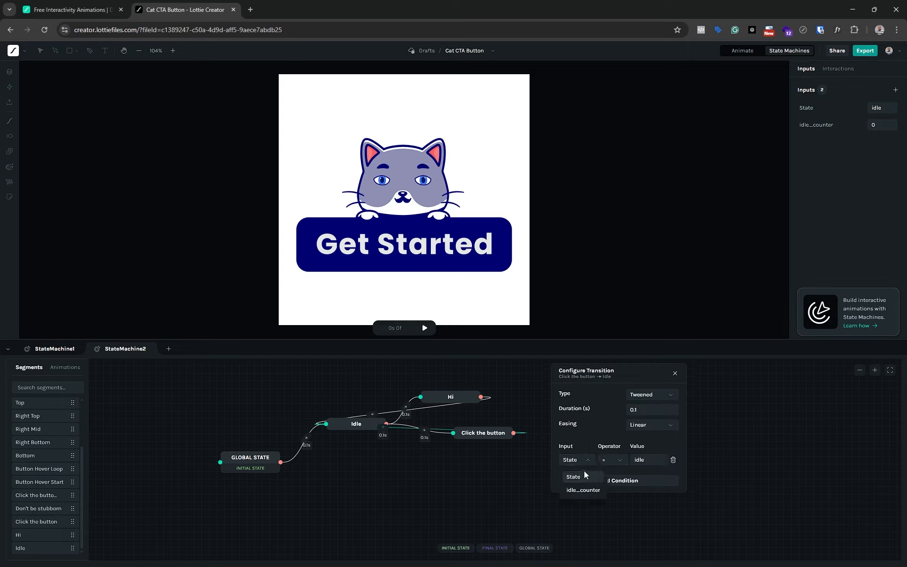
{"action": "left_click", "coordinate": [577, 491]}
{"action": "left_click", "coordinate": [643, 461]}
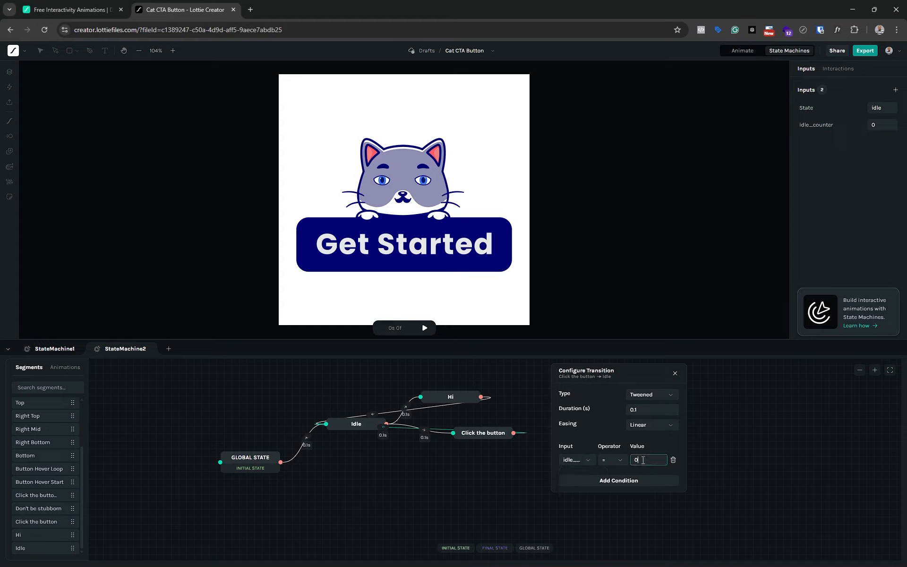
{"action": "left_click", "coordinate": [676, 376]}
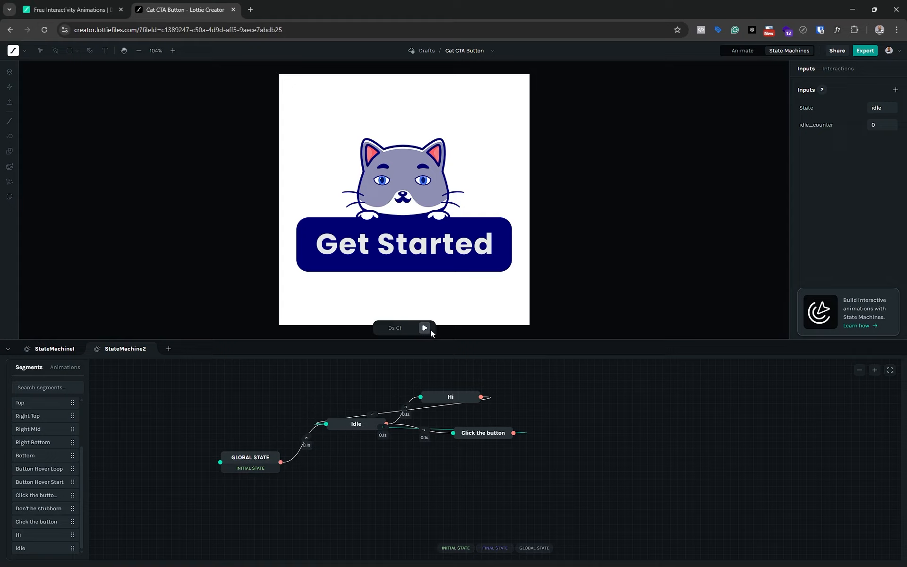
{"action": "left_click", "coordinate": [425, 328]}
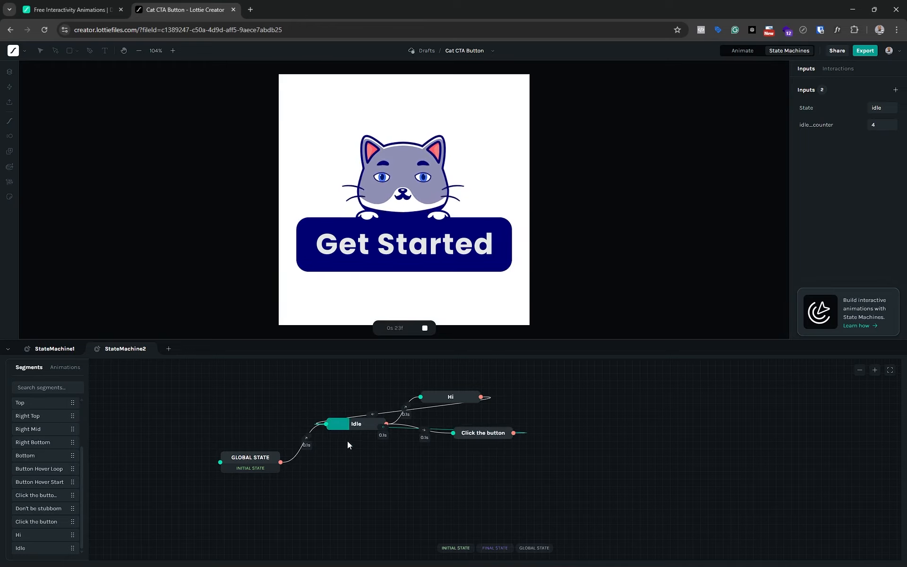
{"action": "left_click", "coordinate": [425, 327]}
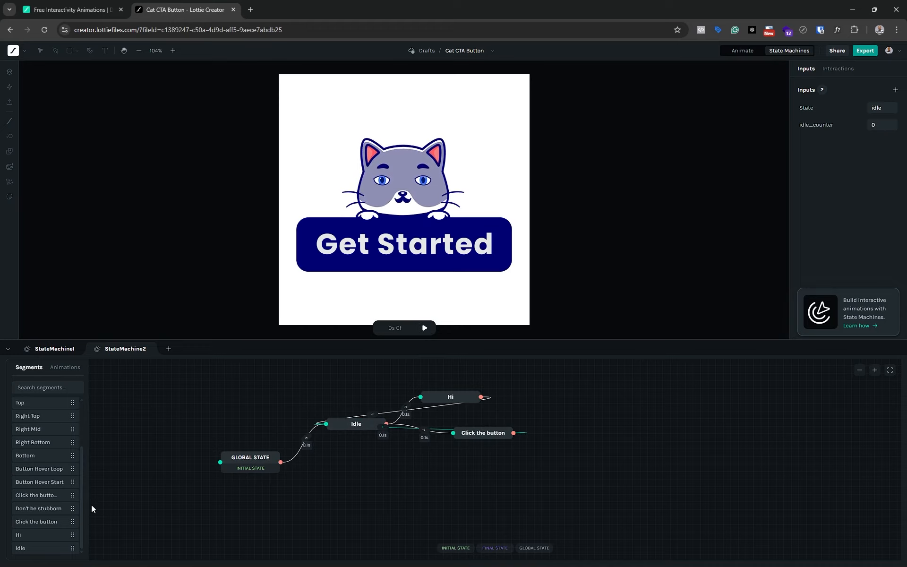
Add the Don't be stubborn segment as a state below Click the button, and connect Idle to it with a Tweened, 0.1 s, Linear transition
{"action": "left_click_drag", "start_coordinate": [42, 509], "coordinate": [472, 471]}
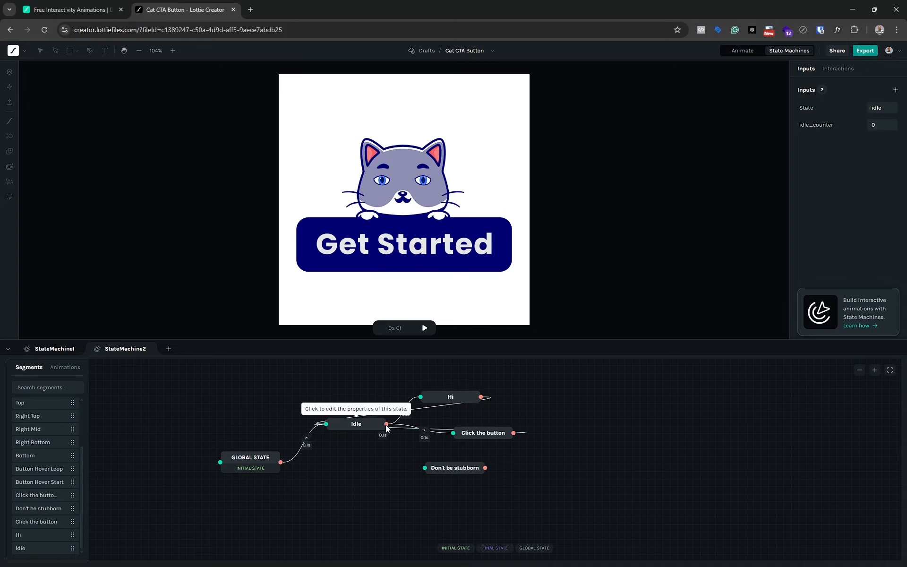
{"action": "left_click_drag", "start_coordinate": [386, 424], "coordinate": [425, 468]}
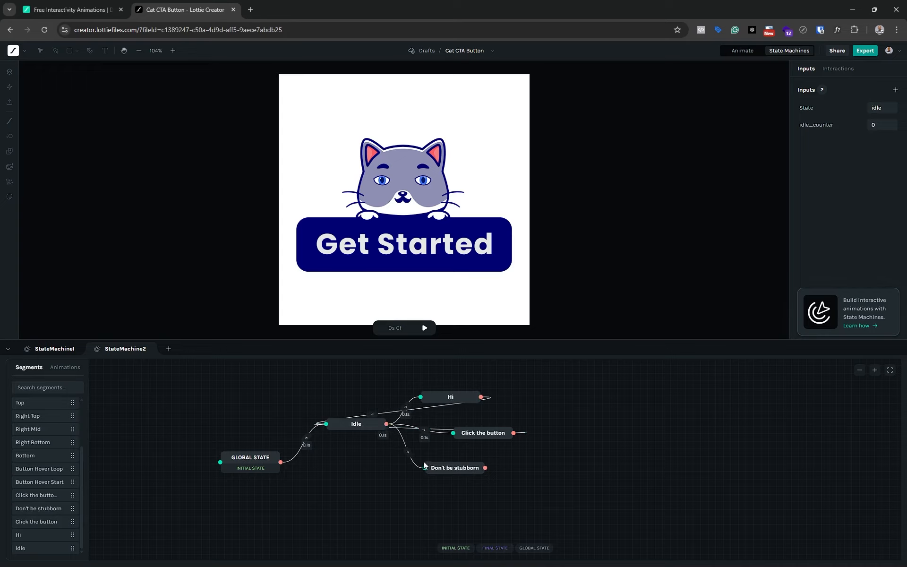
{"action": "left_click", "coordinate": [404, 444]}
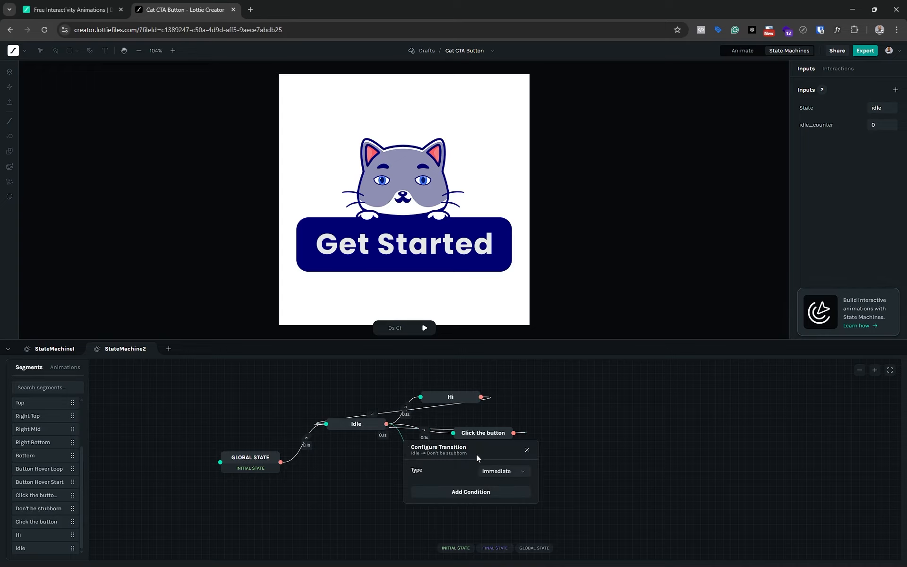
{"action": "left_click_drag", "start_coordinate": [478, 457], "coordinate": [616, 429]}
{"action": "left_click", "coordinate": [637, 444]}
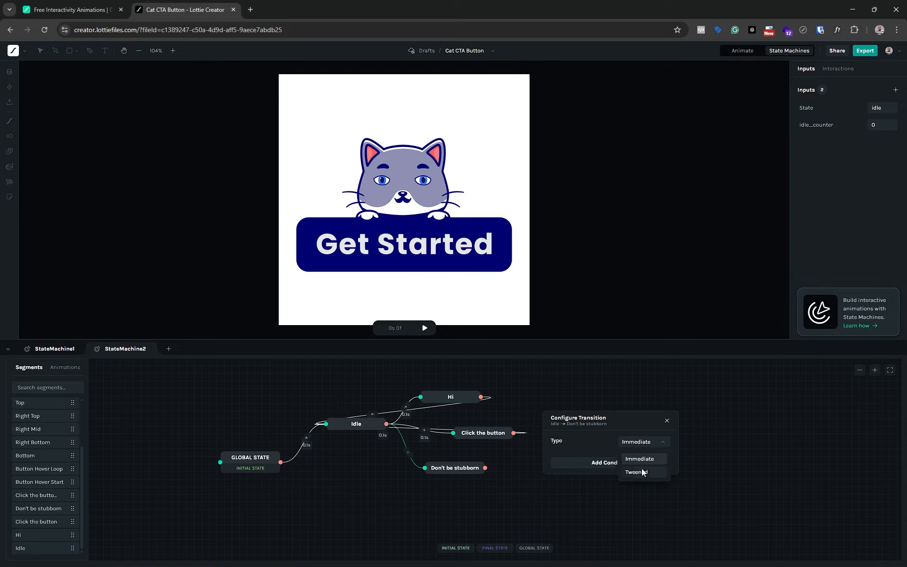
{"action": "left_click", "coordinate": [644, 474]}
{"action": "left_click", "coordinate": [634, 456]}
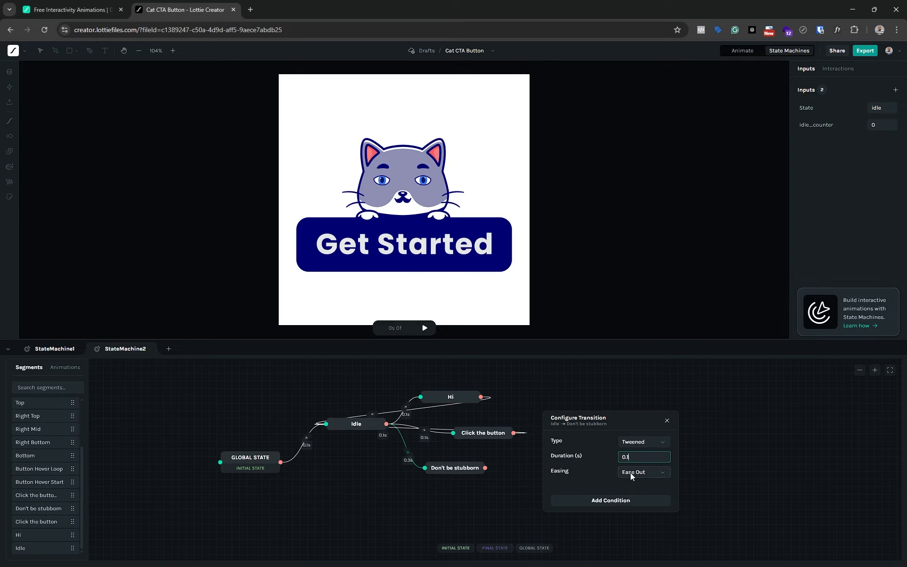
{"action": "left_click", "coordinate": [638, 473]}
{"action": "left_click", "coordinate": [636, 386]}
Add an equals condition based on idle_counter to the Idle-to-Don't be stubborn transition
{"action": "left_click", "coordinate": [616, 502]}
{"action": "left_click", "coordinate": [576, 508]}
{"action": "left_click", "coordinate": [576, 538]}
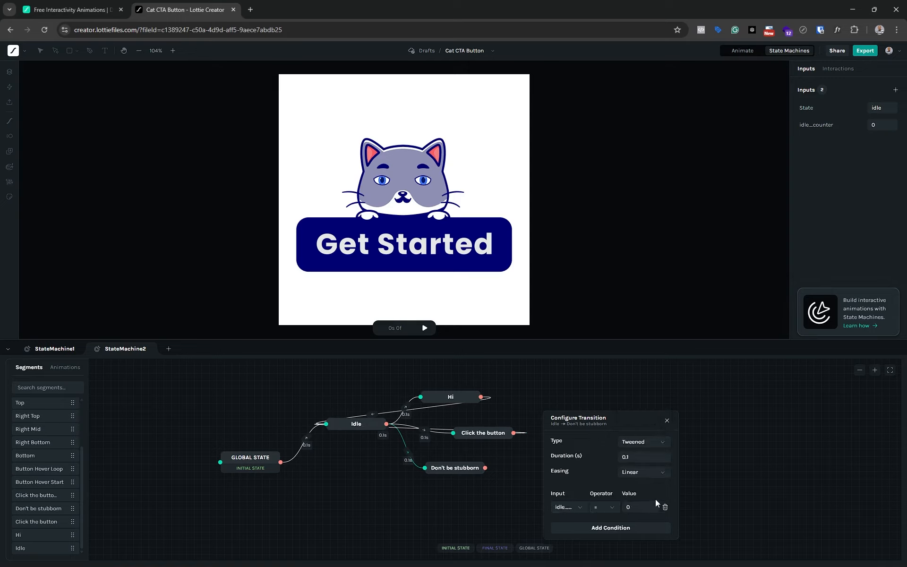
{"action": "left_click", "coordinate": [632, 506]}
{"action": "left_click", "coordinate": [667, 421]}
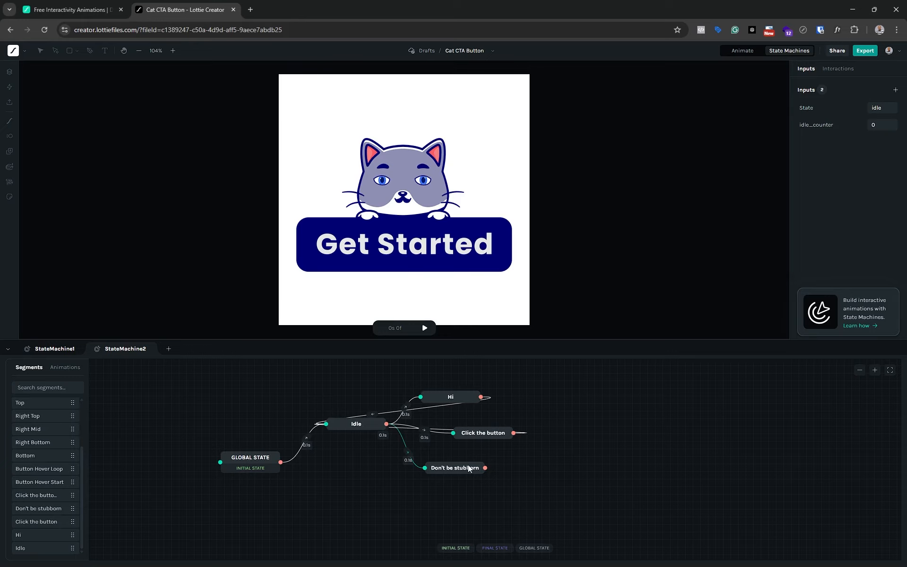
Add an on-complete Increment action to the Don't be stubborn state that raises idle_counter by 1
{"action": "left_click", "coordinate": [467, 469]}
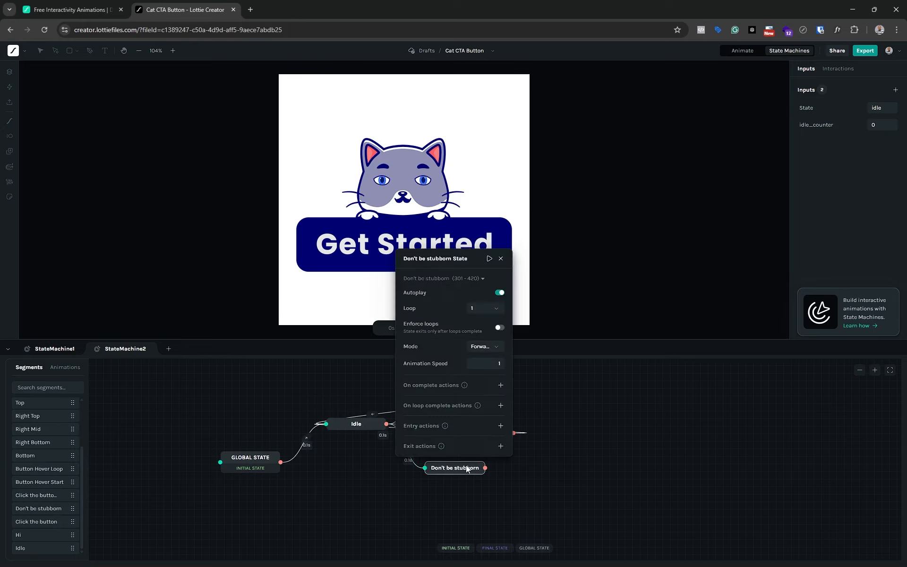
{"action": "left_click", "coordinate": [500, 385]}
{"action": "left_click", "coordinate": [515, 449]}
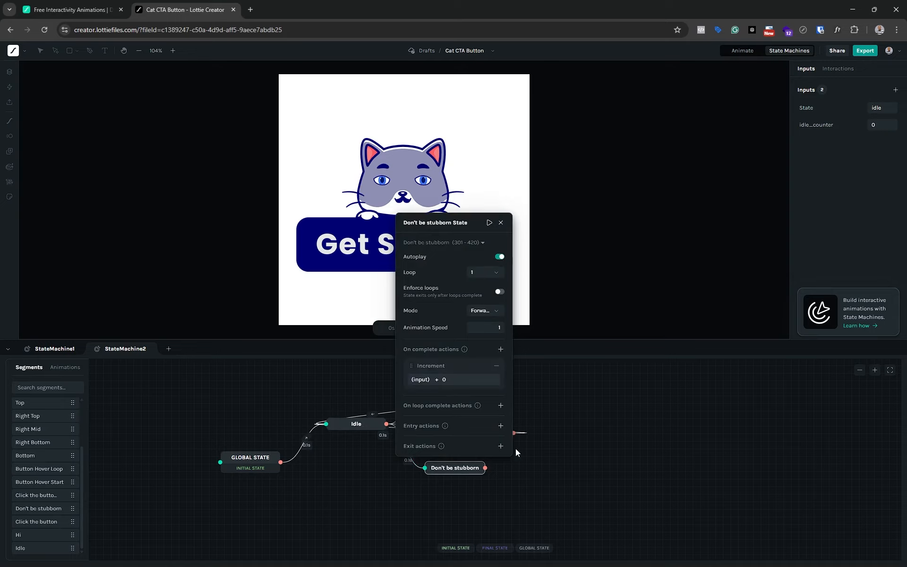
{"action": "left_click", "coordinate": [422, 380]}
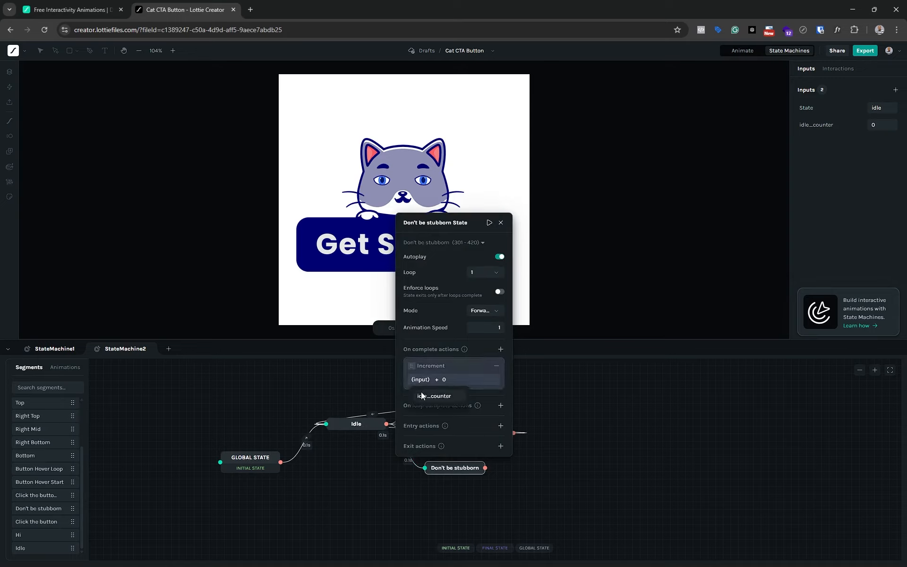
{"action": "left_click", "coordinate": [424, 396]}
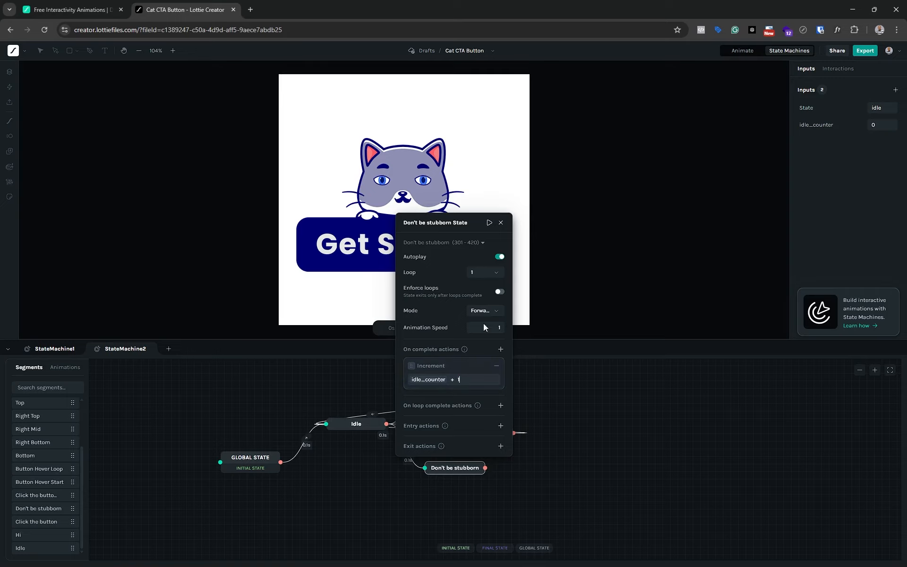
{"action": "left_click", "coordinate": [501, 223]}
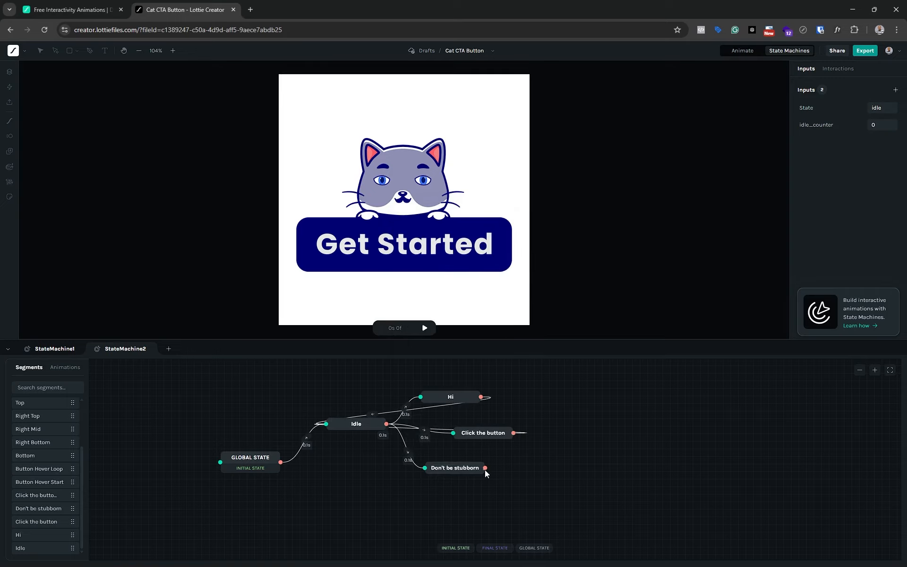
Connect the Don't be stubborn state back to Idle with a Tweened transition of 0.1 s and Linear easing
{"action": "left_click_drag", "start_coordinate": [485, 469], "coordinate": [326, 424]}
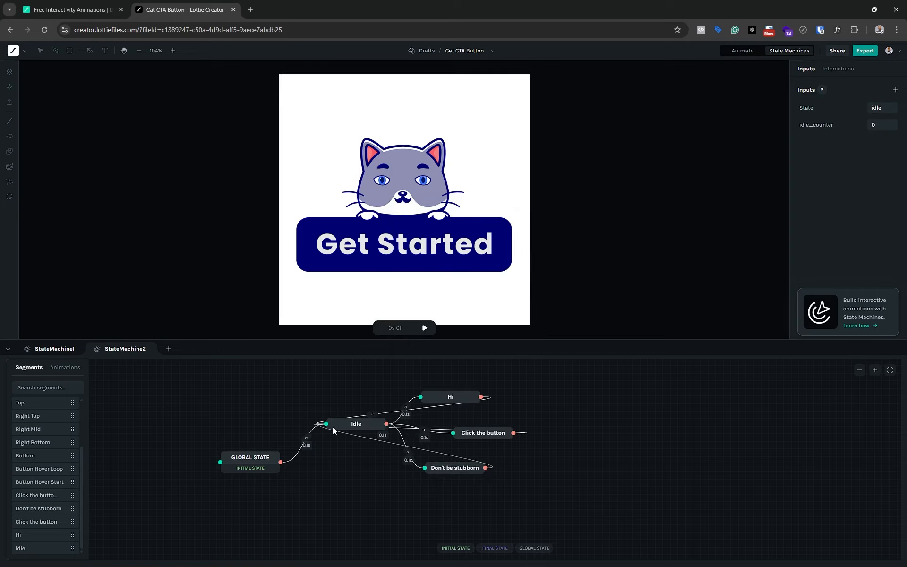
{"action": "left_click", "coordinate": [450, 457]}
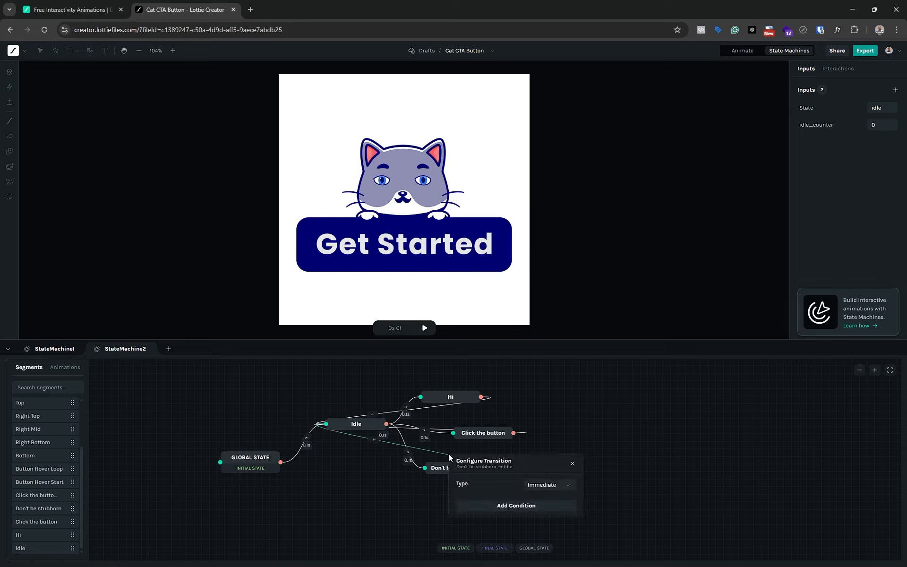
{"action": "left_click", "coordinate": [537, 485]}
{"action": "left_click", "coordinate": [539, 515]}
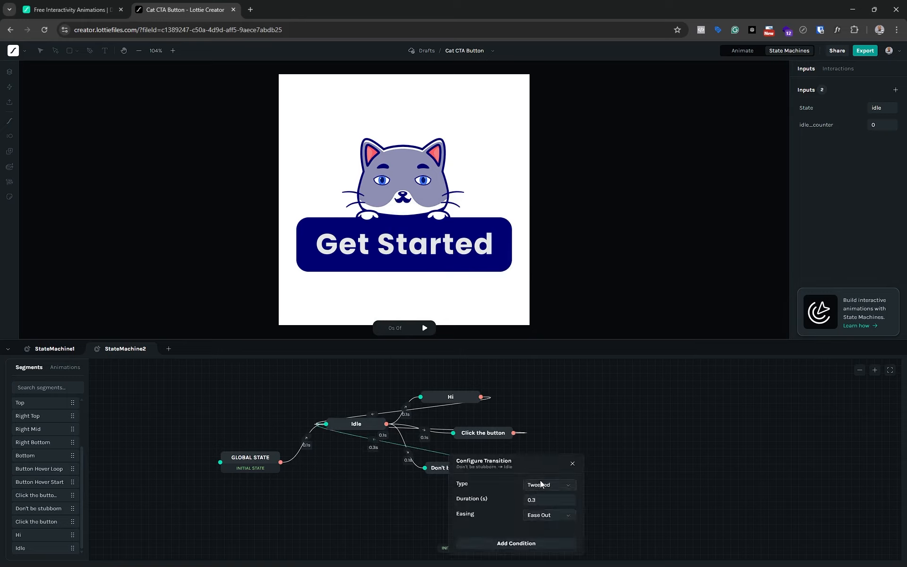
{"action": "left_click", "coordinate": [539, 502]}
{"action": "left_click", "coordinate": [548, 516]}
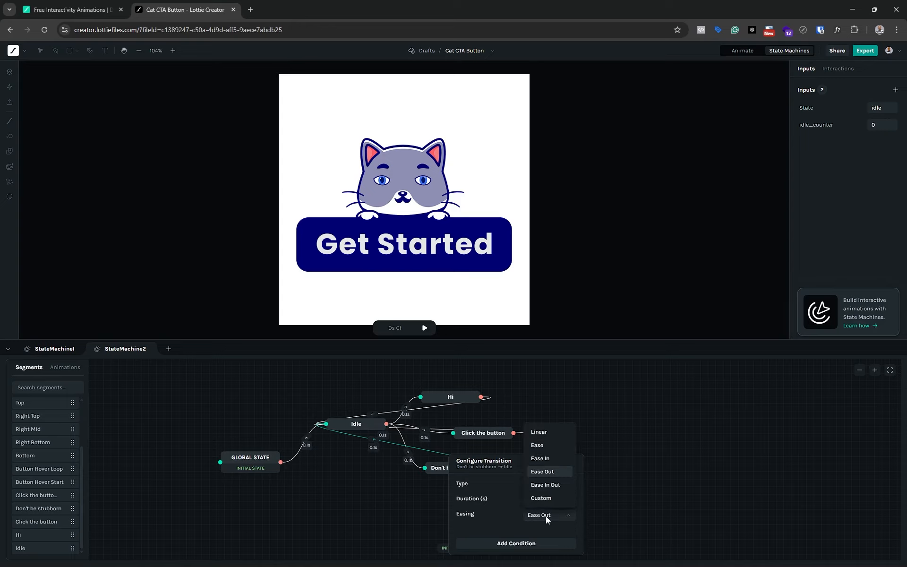
{"action": "left_click", "coordinate": [548, 432]}
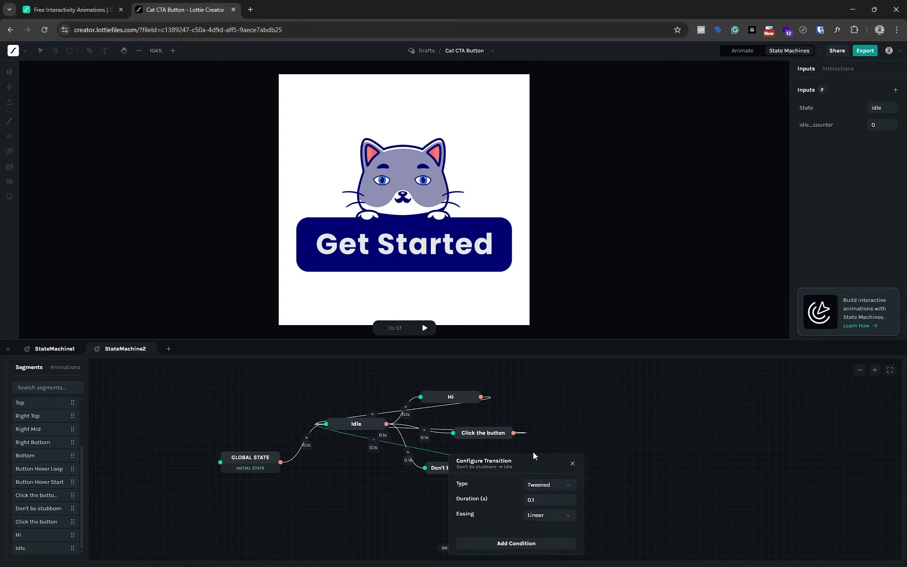
Add the condition idle_counter = 6 to the Don't be stubborn-to-Idle transition
{"action": "left_click_drag", "start_coordinate": [523, 463], "coordinate": [640, 386]}
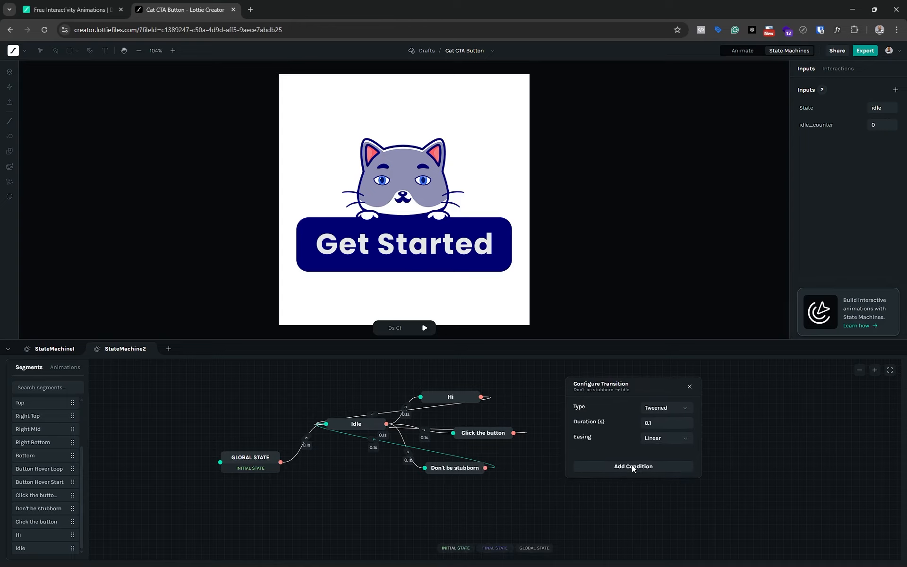
{"action": "left_click", "coordinate": [634, 466]}
{"action": "left_click", "coordinate": [591, 473]}
{"action": "left_click", "coordinate": [590, 505]}
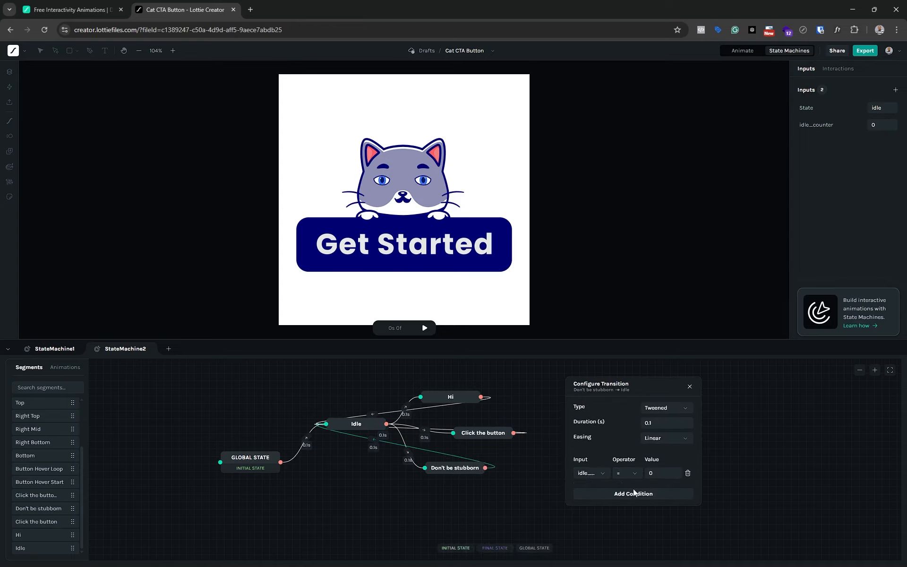
{"action": "left_click", "coordinate": [658, 472]}
{"action": "left_click", "coordinate": [687, 390]}
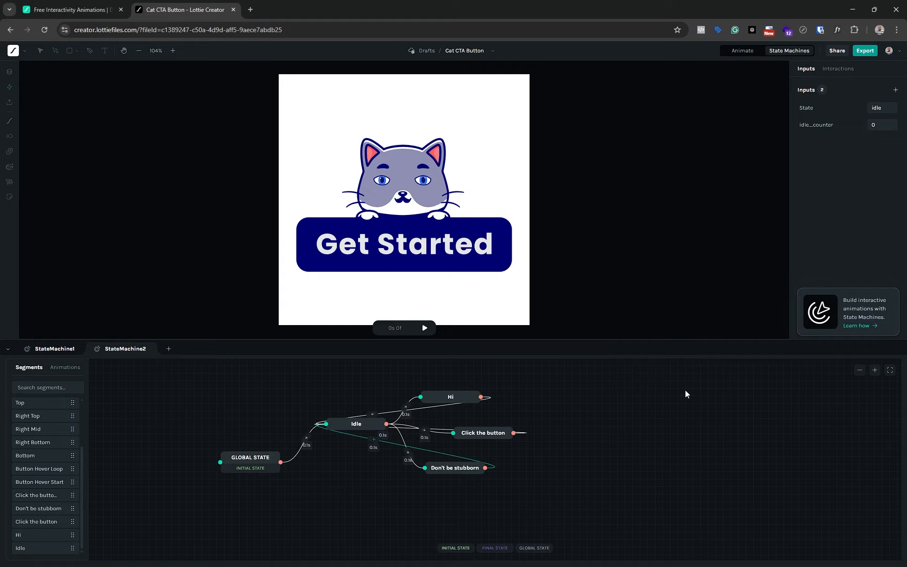
Preview the state machine and check the settings of the Don't be stubborn-to-Idle transition
{"action": "left_click", "coordinate": [424, 328]}
{"action": "left_click", "coordinate": [425, 328]}
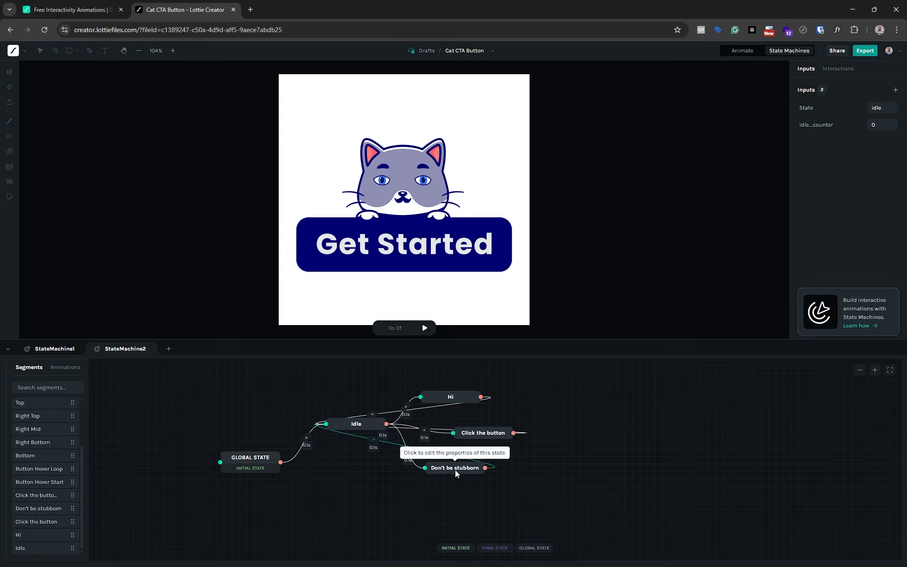
{"action": "left_click", "coordinate": [439, 454]}
{"action": "left_click_drag", "start_coordinate": [487, 465], "coordinate": [594, 420]}
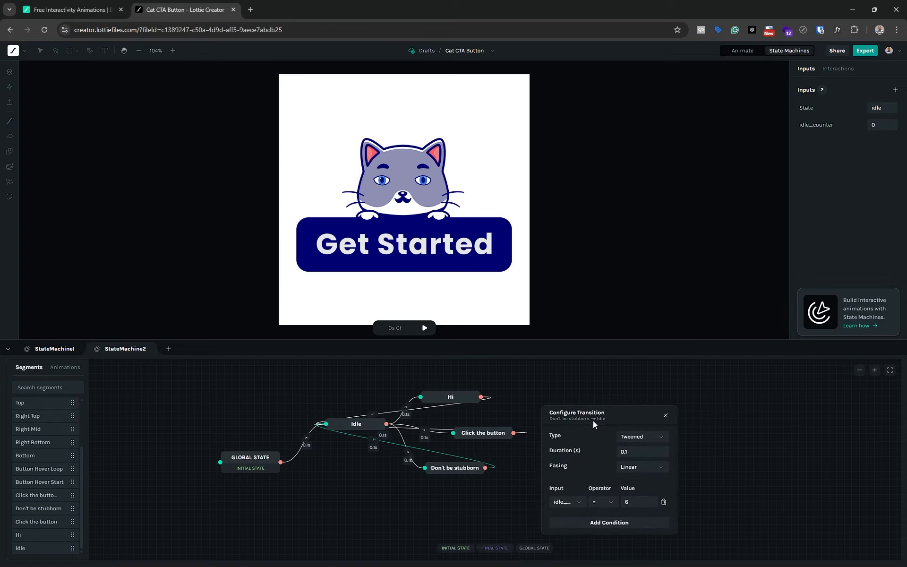
{"action": "left_click", "coordinate": [665, 417]}
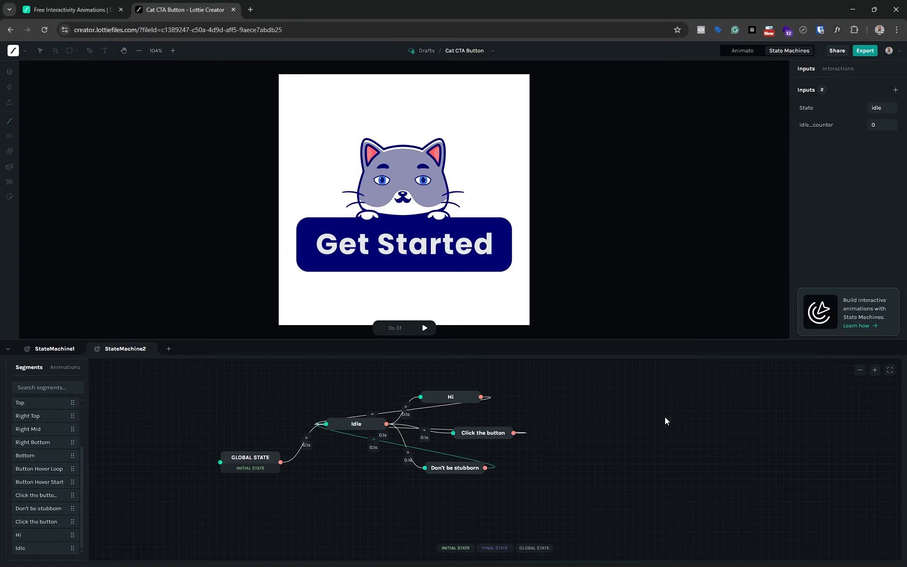
{"action": "left_click", "coordinate": [425, 328]}
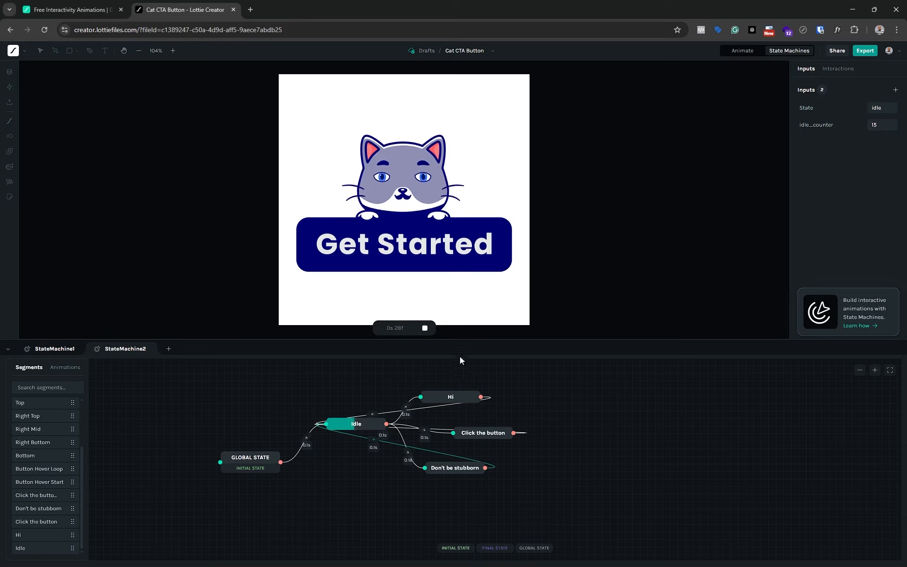
{"action": "left_click", "coordinate": [424, 329]}
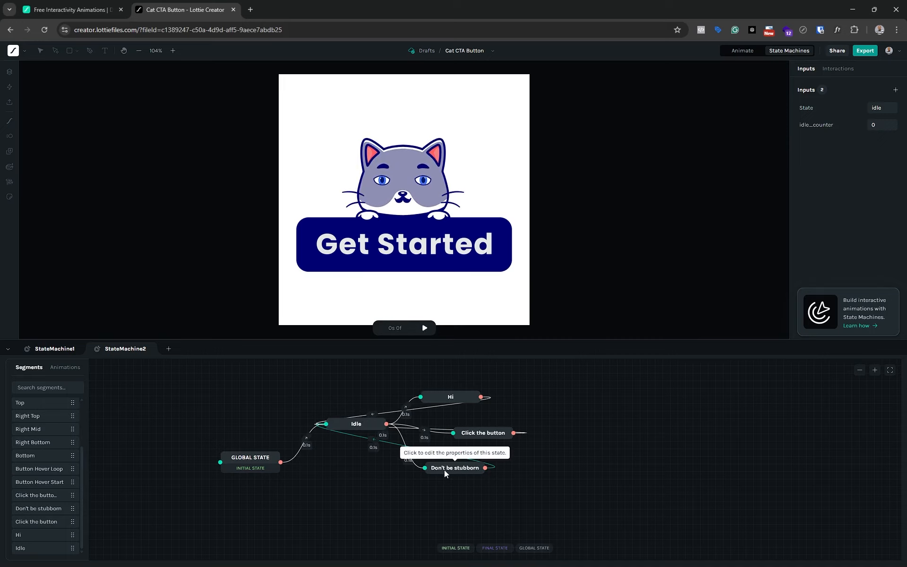
Replace the Don't be stubborn state's on-complete Increment action with a Set Input value action that sets idle_counter to 0
{"action": "double_click", "coordinate": [444, 469]}
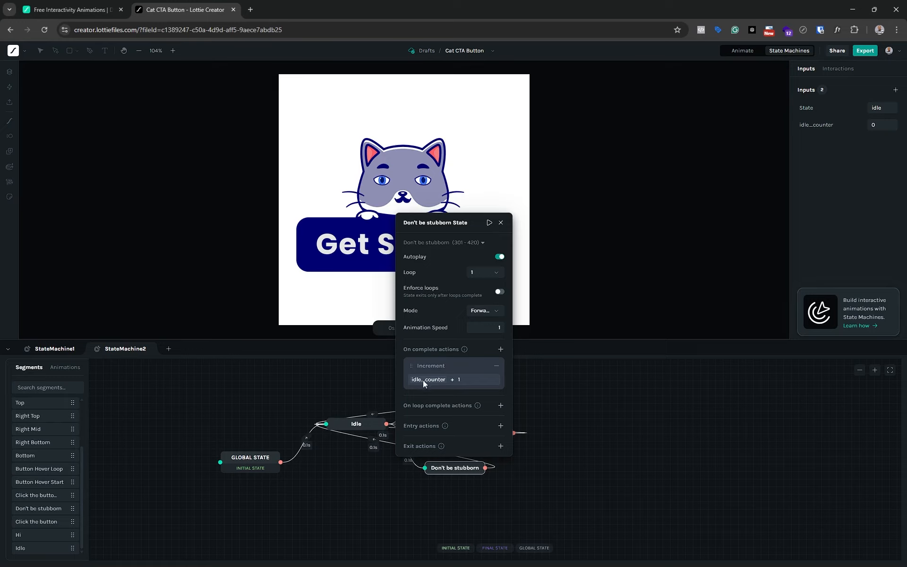
{"action": "left_click", "coordinate": [496, 366]}
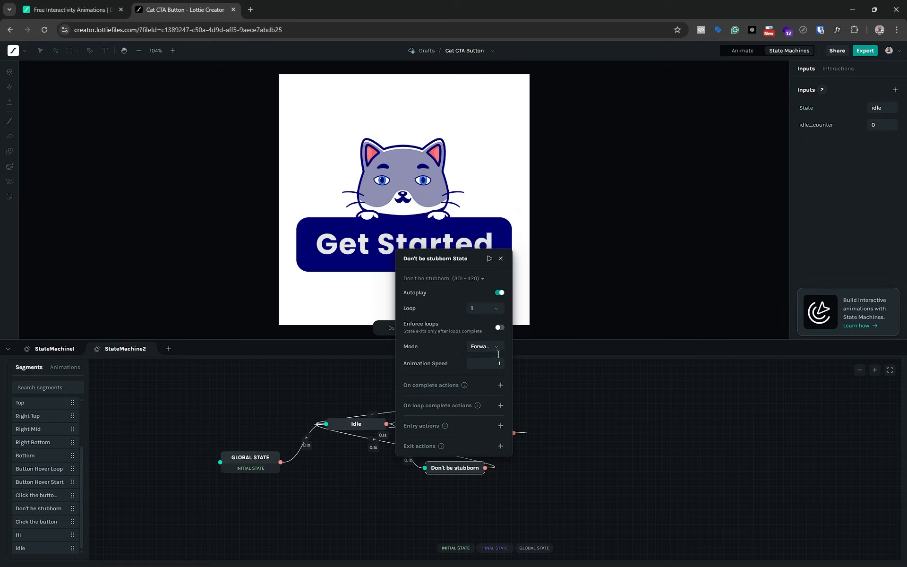
{"action": "left_click", "coordinate": [500, 385]}
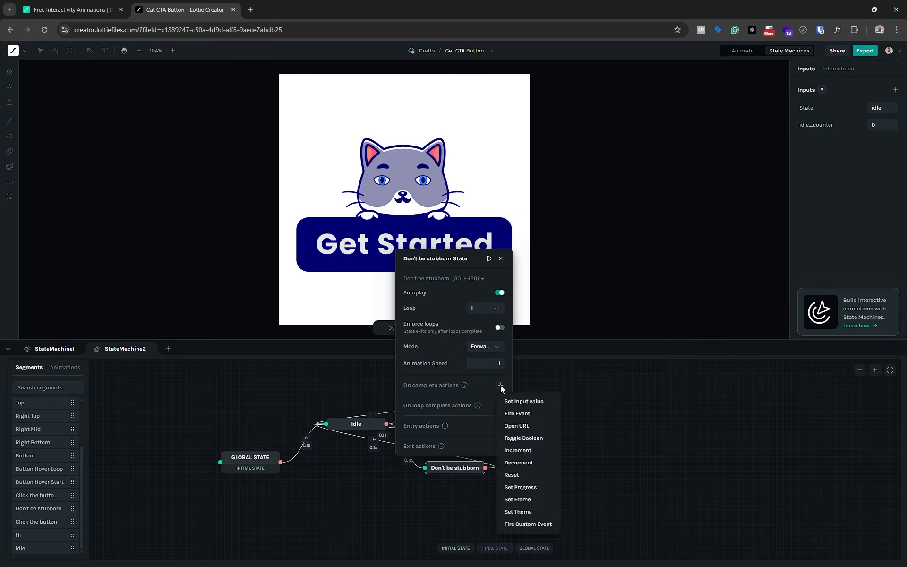
{"action": "left_click", "coordinate": [527, 405]}
{"action": "left_click", "coordinate": [419, 379]}
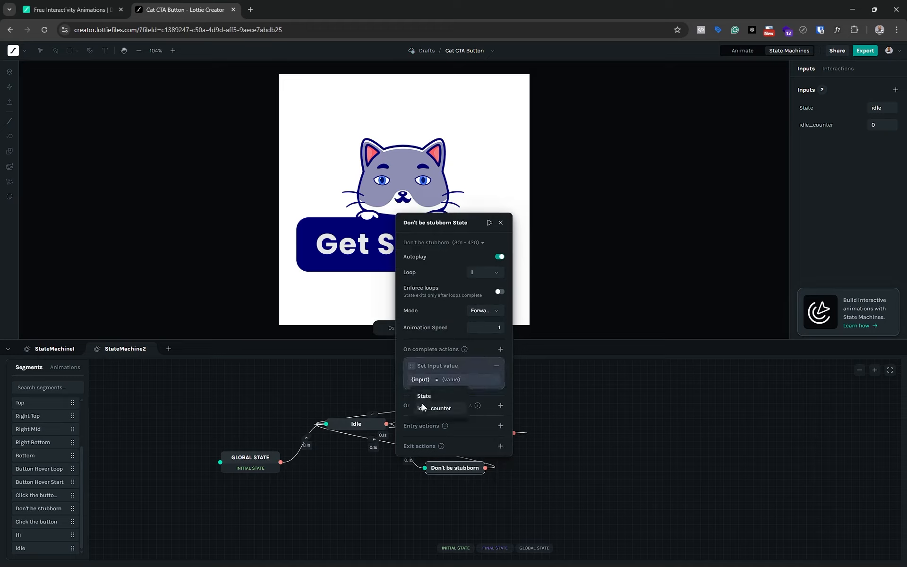
{"action": "left_click", "coordinate": [437, 404]}
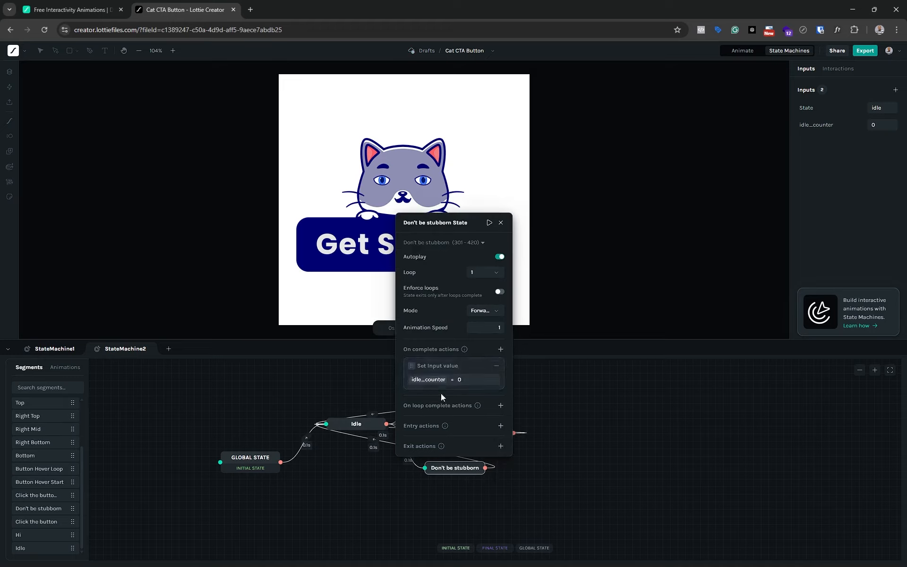
{"action": "left_click", "coordinate": [502, 223]}
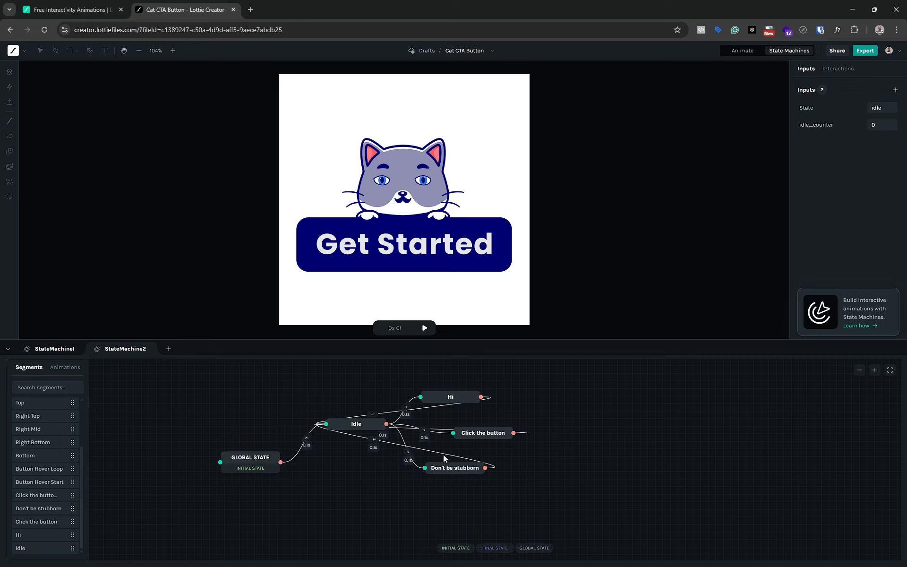
Open the idle_counter condition value of the Don't be stubborn-to-Idle transition, and preview the state machine again
{"action": "left_click", "coordinate": [443, 455]}
{"action": "left_click_drag", "start_coordinate": [506, 464], "coordinate": [619, 388]}
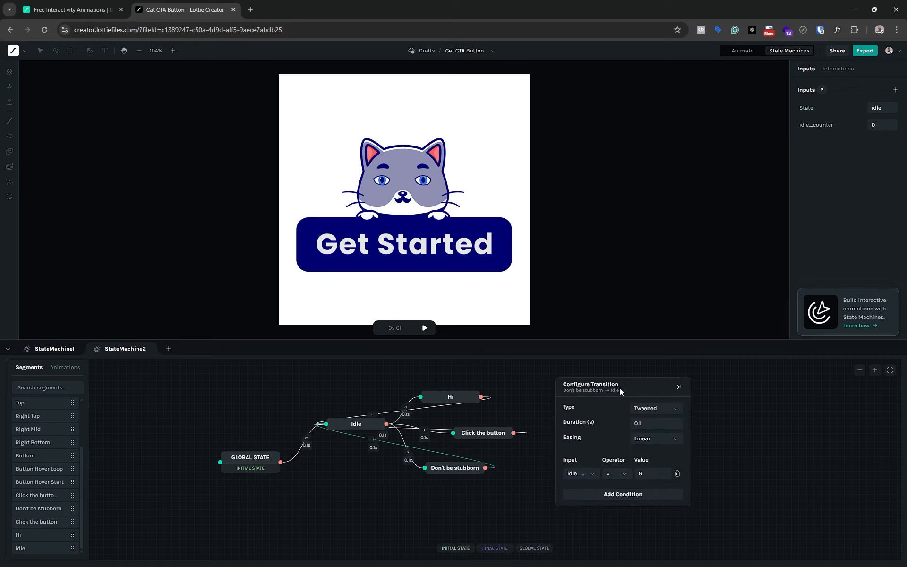
{"action": "left_click", "coordinate": [642, 475]}
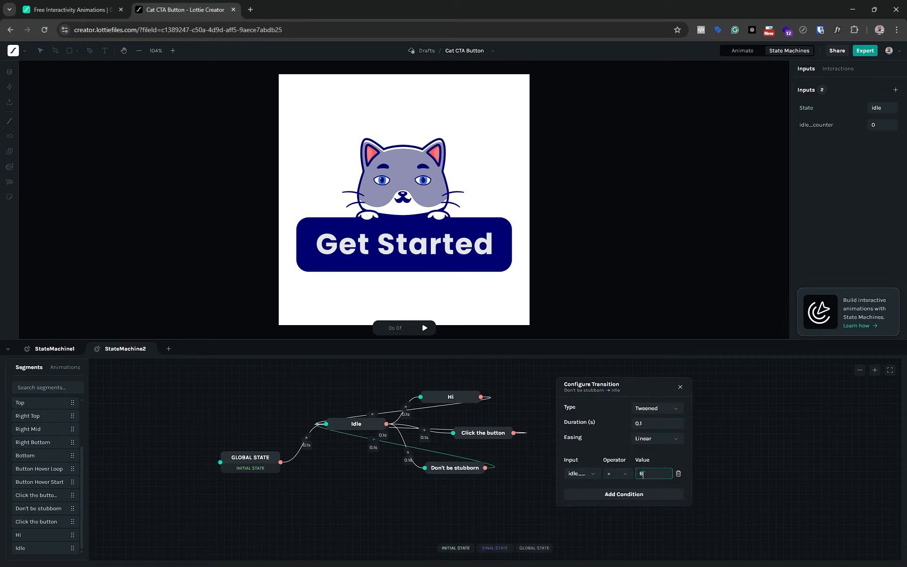
{"action": "left_click", "coordinate": [680, 387]}
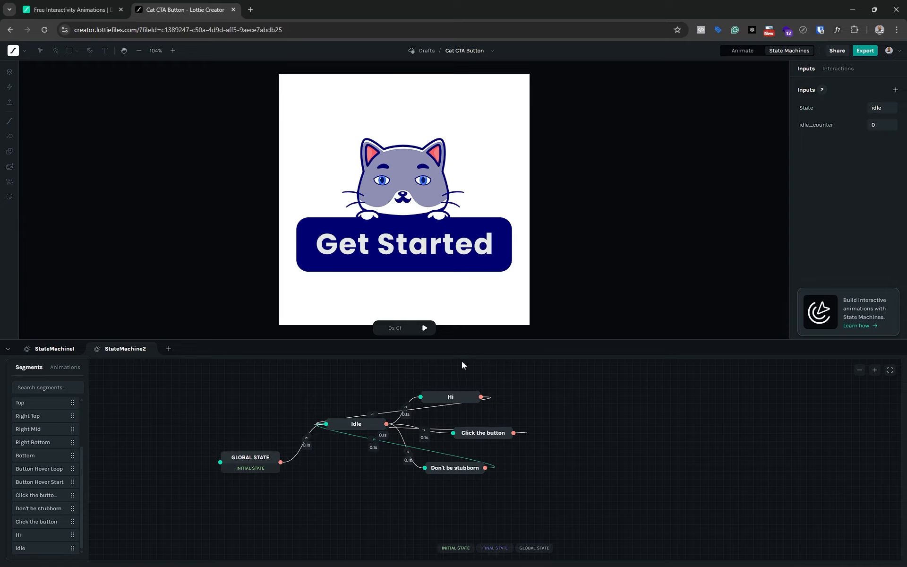
{"action": "left_click", "coordinate": [425, 328]}
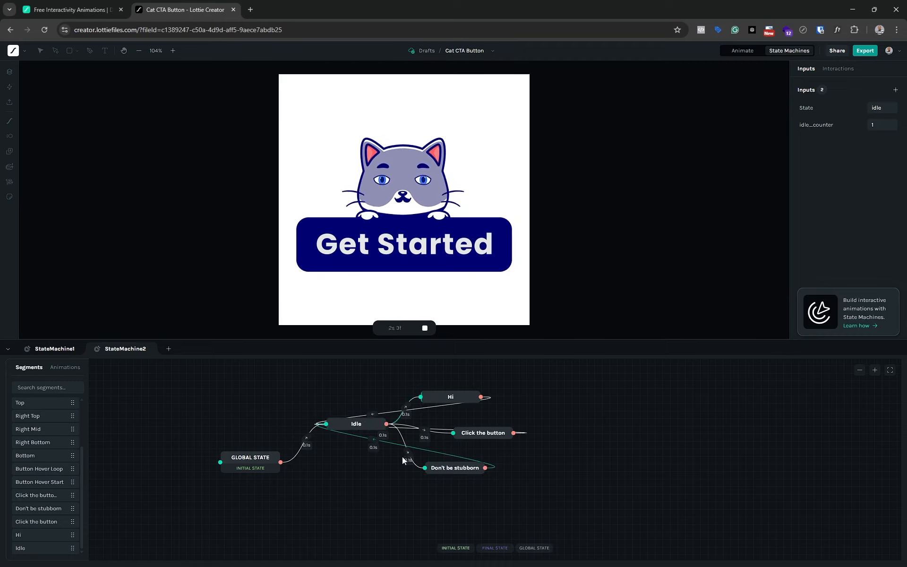
{"action": "left_click", "coordinate": [425, 328]}
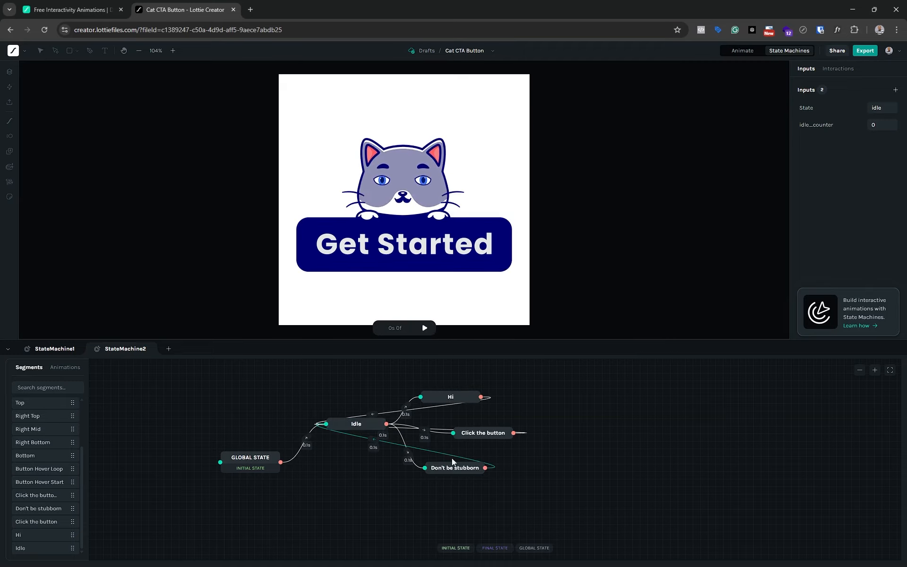
Align Click the button and Don't be stubborn beneath Hi, and add the Button Hover Loop segment as a state below Idle
{"action": "left_click_drag", "start_coordinate": [438, 469], "coordinate": [434, 457]}
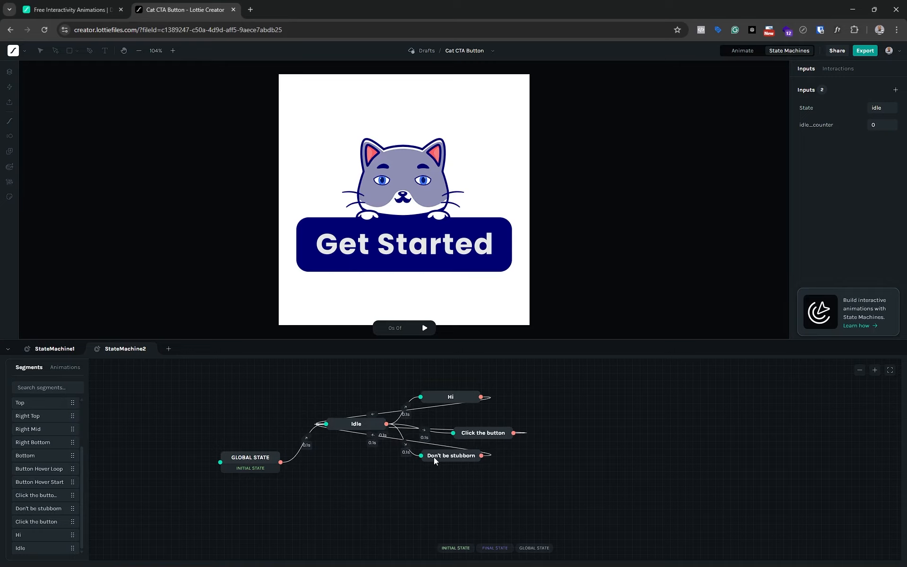
{"action": "left_click_drag", "start_coordinate": [495, 432], "coordinate": [451, 449]}
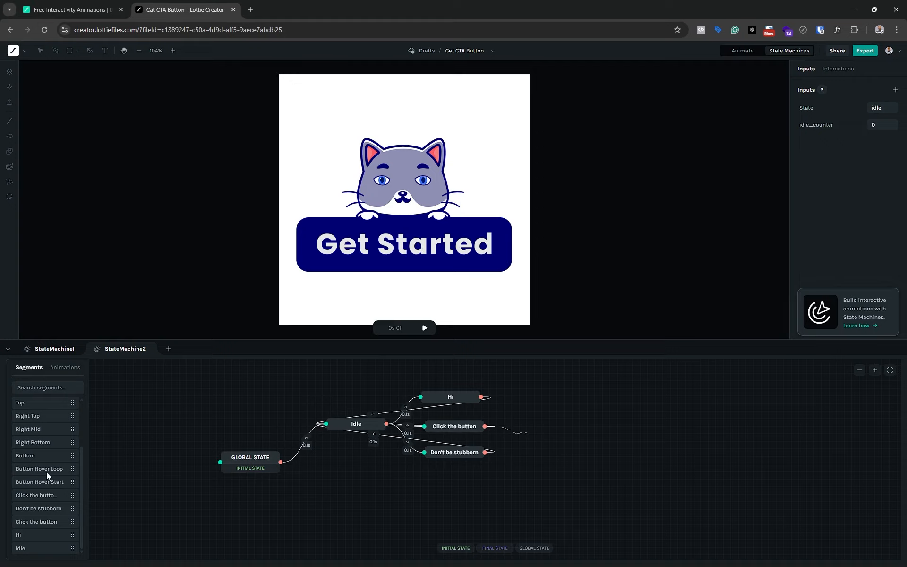
{"action": "left_click_drag", "start_coordinate": [50, 469], "coordinate": [365, 461]}
{"action": "left_click_drag", "start_coordinate": [353, 375], "coordinate": [364, 459]}
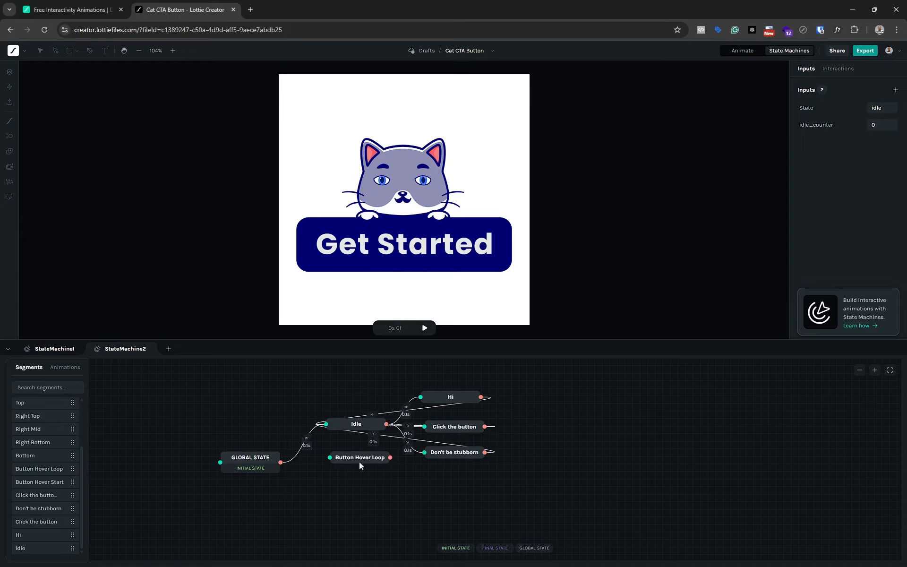
Connect the Global State to Button Hover Loop with a Tweened transition of 0.1 s and Linear easing
{"action": "left_click_drag", "start_coordinate": [283, 461], "coordinate": [325, 459]}
{"action": "left_click", "coordinate": [317, 457]}
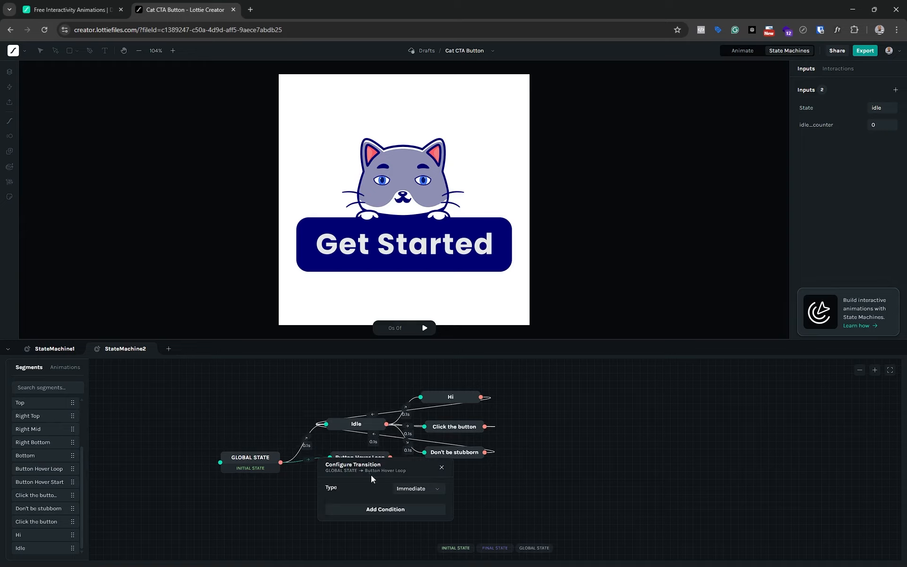
{"action": "left_click_drag", "start_coordinate": [380, 467], "coordinate": [540, 457]}
{"action": "left_click", "coordinate": [592, 477]}
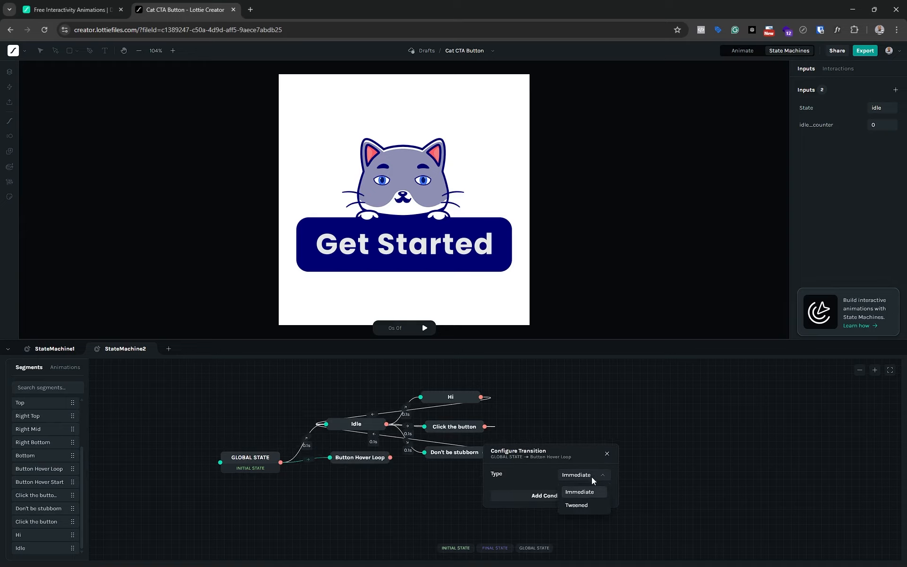
{"action": "left_click", "coordinate": [580, 504]}
{"action": "left_click", "coordinate": [575, 486]}
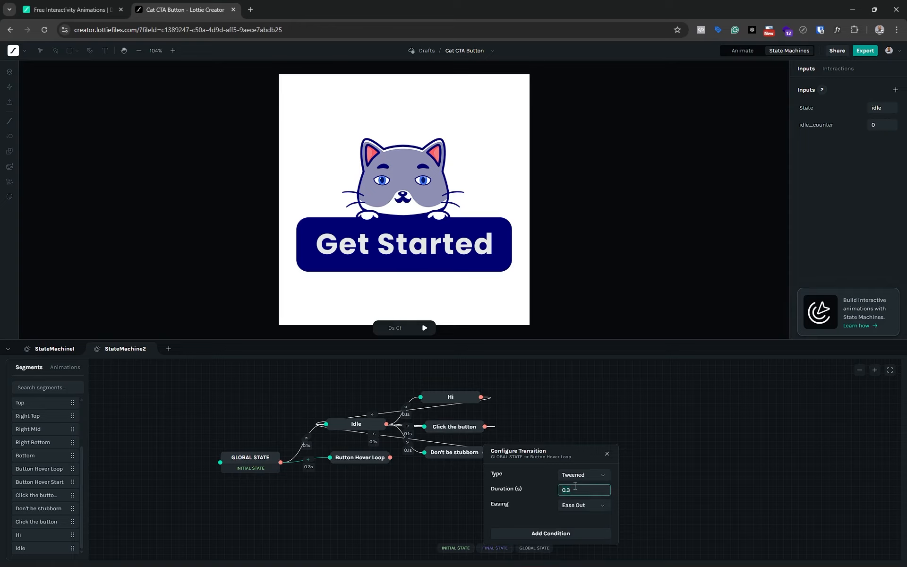
{"action": "key", "text": "BackSpace"}
{"action": "key", "text": "BackSpace"}
{"action": "type", "text": ".1"}
{"action": "left_click", "coordinate": [571, 506]}
{"action": "left_click", "coordinate": [574, 421]}
Add the condition State = button_hover to the Global State-to-Button Hover Loop transition
{"action": "left_click_drag", "start_coordinate": [538, 453], "coordinate": [626, 379]}
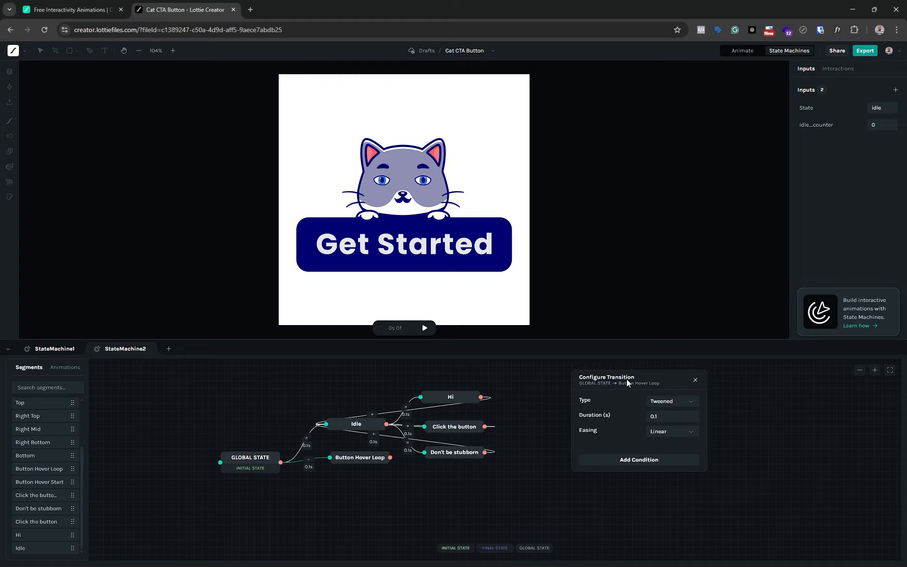
{"action": "left_click", "coordinate": [631, 464]}
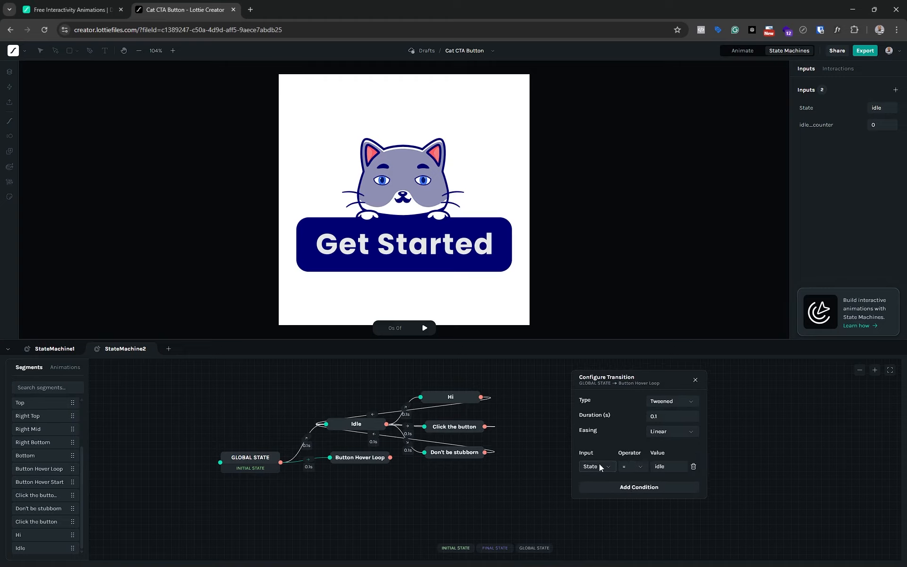
{"action": "left_click", "coordinate": [674, 467]}
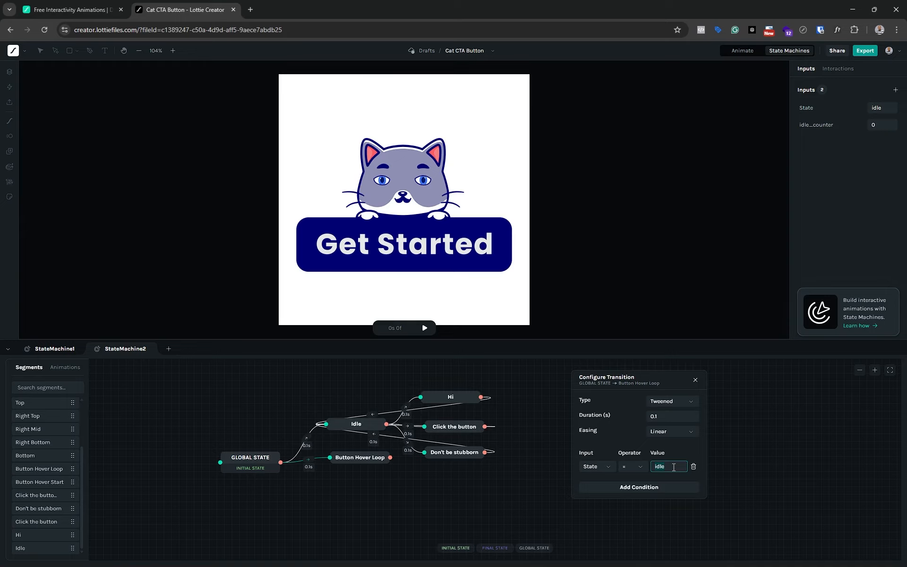
{"action": "type", "text": "button"}
{"action": "type", "text": "_hover"}
{"action": "left_click", "coordinate": [696, 380]}
Preview the Button Hover Loop state, set its loop count to infinite (∞), and nudge the state slightly lower in the graph
{"action": "left_click", "coordinate": [352, 458]}
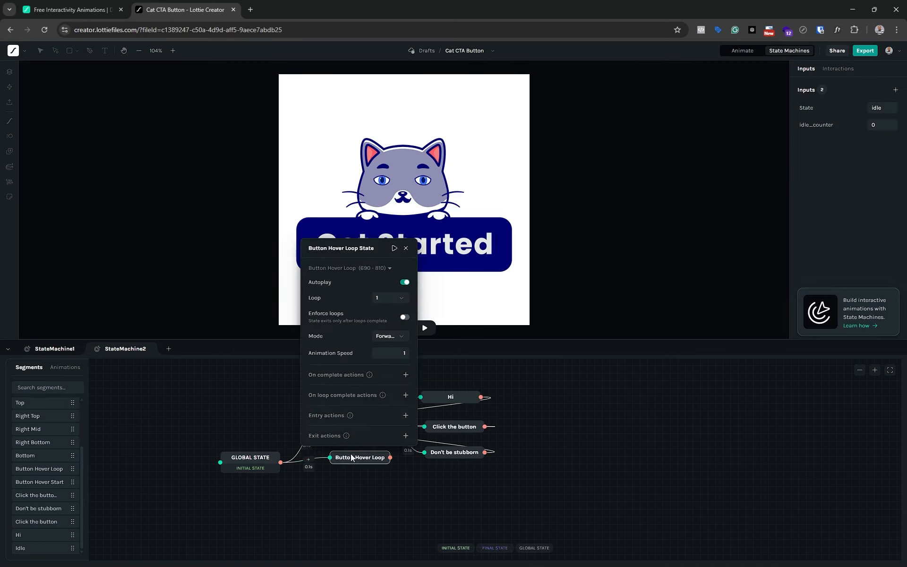
{"action": "left_click", "coordinate": [394, 249]}
{"action": "left_click", "coordinate": [383, 304]}
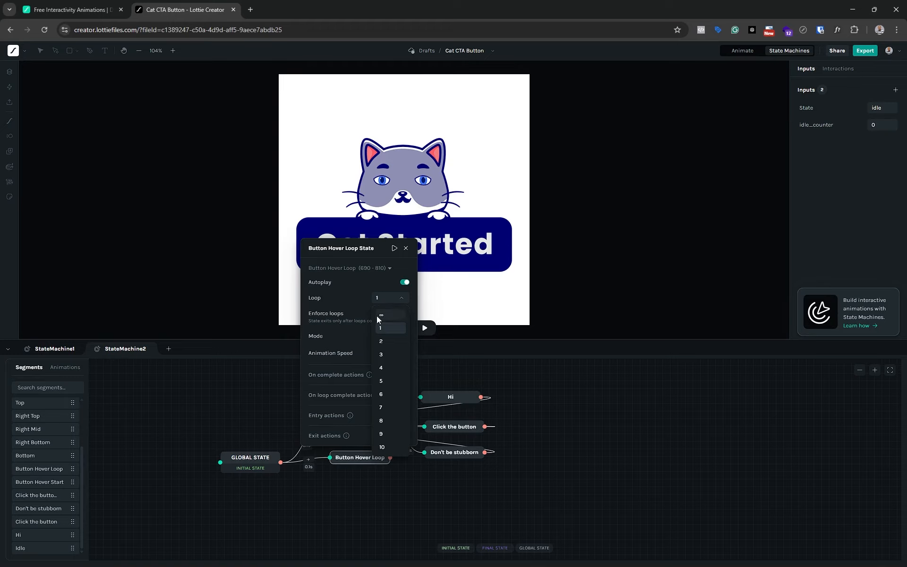
{"action": "left_click", "coordinate": [377, 316]}
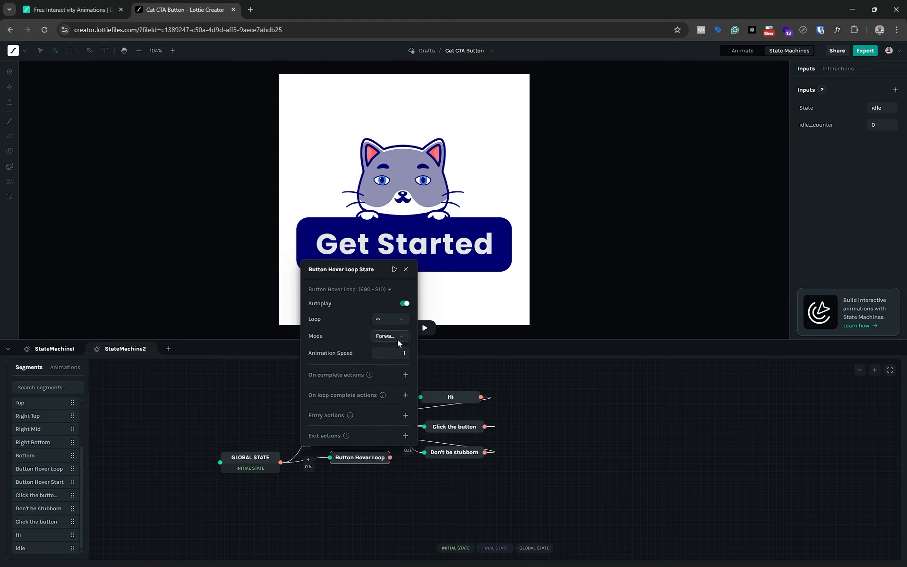
{"action": "left_click", "coordinate": [406, 270]}
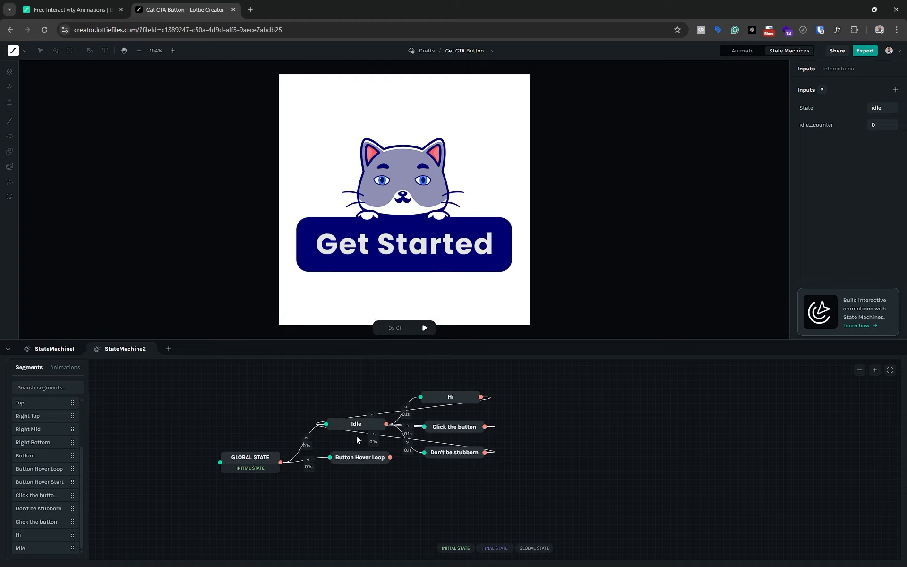
{"action": "left_click_drag", "start_coordinate": [351, 458], "coordinate": [352, 462]}
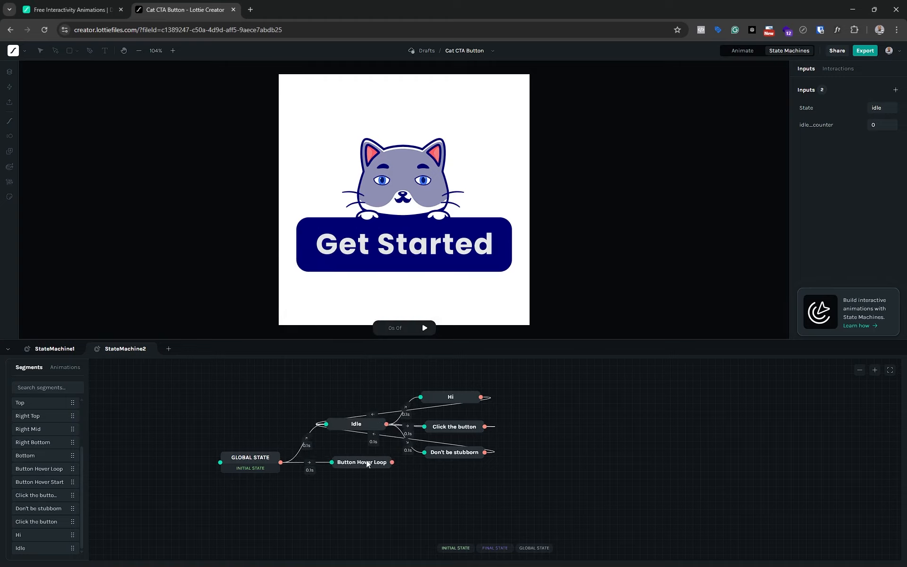
Start a new interaction of type PointerEnter on the Rectangle layer
{"action": "left_click", "coordinate": [840, 69]}
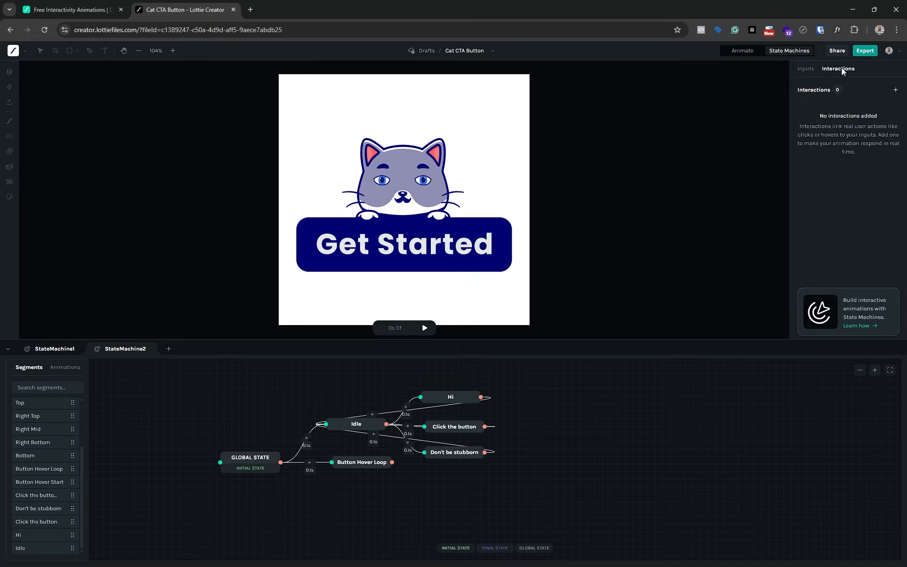
{"action": "left_click", "coordinate": [895, 90]}
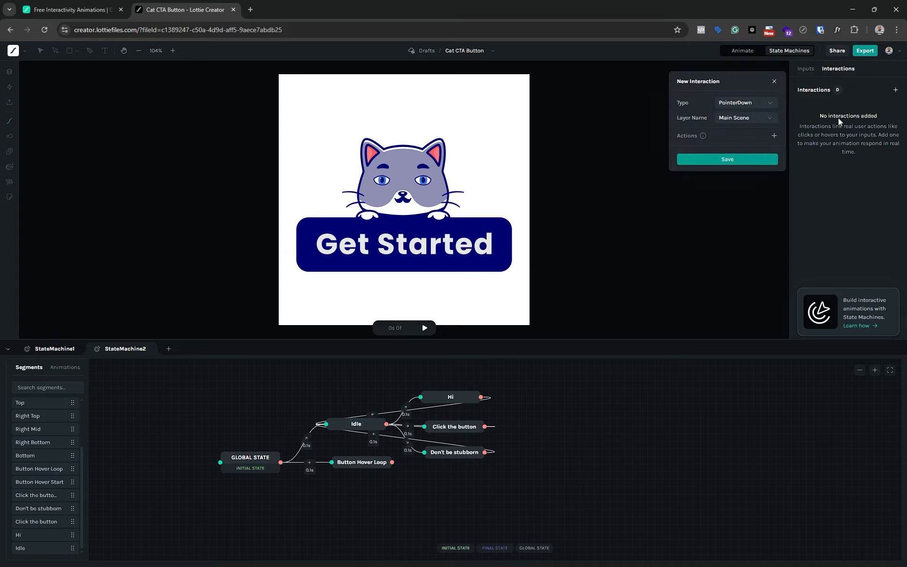
{"action": "left_click", "coordinate": [751, 103]}
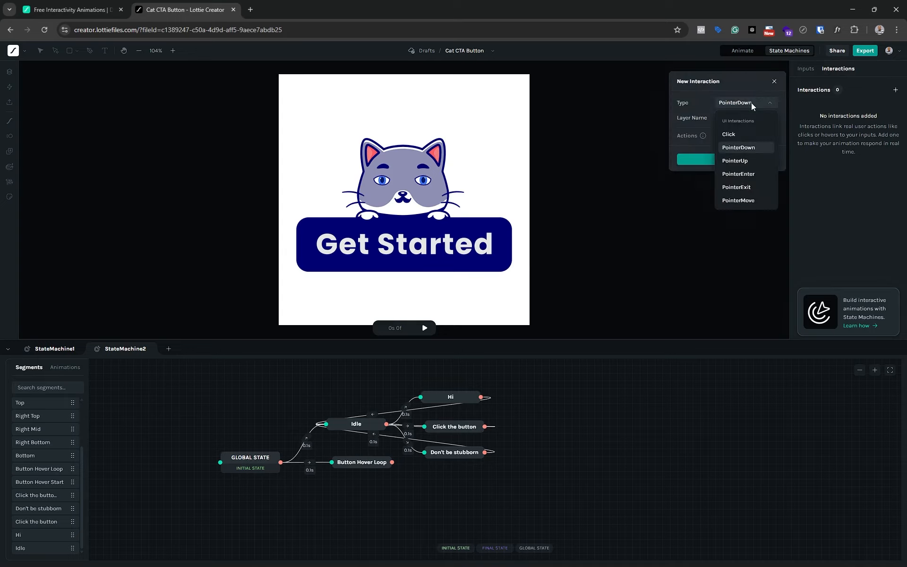
{"action": "left_click", "coordinate": [740, 174]}
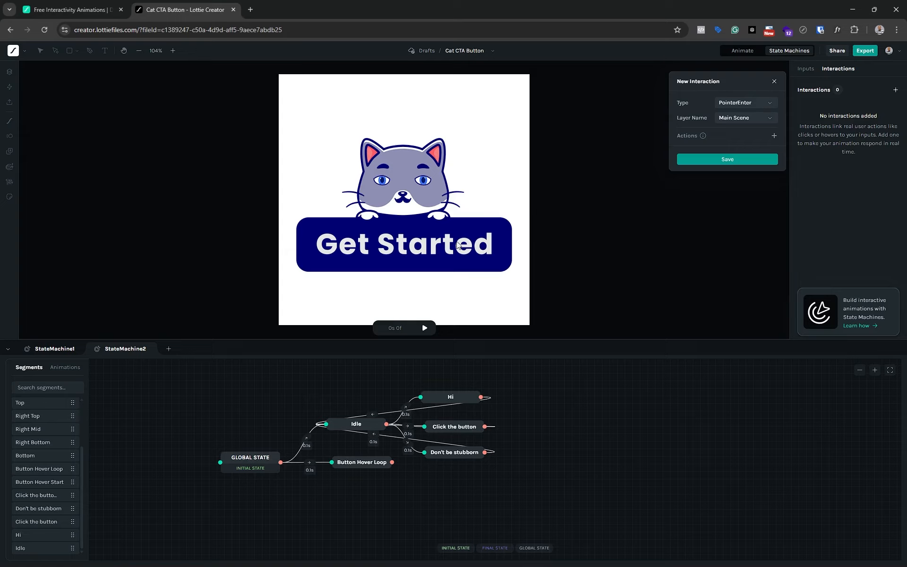
{"action": "left_click", "coordinate": [738, 115]}
{"action": "scroll", "coordinate": [755, 193], "scroll_direction": "down", "scroll_amount": 3}
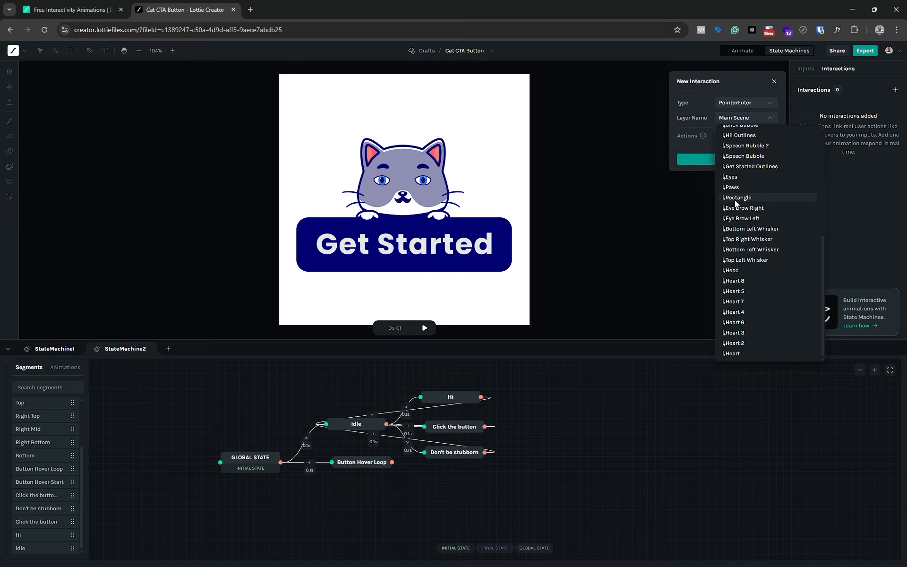
{"action": "left_click", "coordinate": [735, 199]}
Give the PointerEnter interaction a Set Input value action of State = button_hover, and save it
{"action": "left_click", "coordinate": [774, 136]}
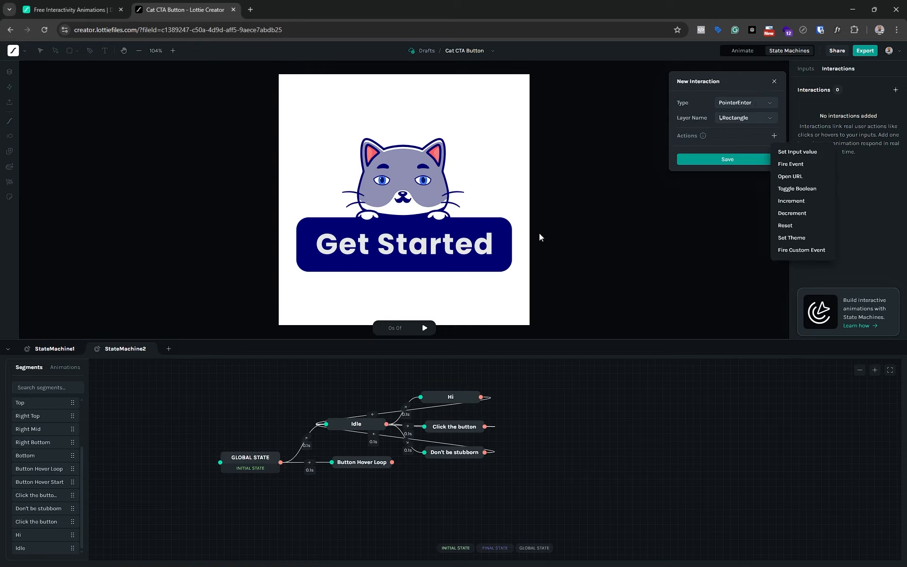
{"action": "left_click", "coordinate": [801, 153]}
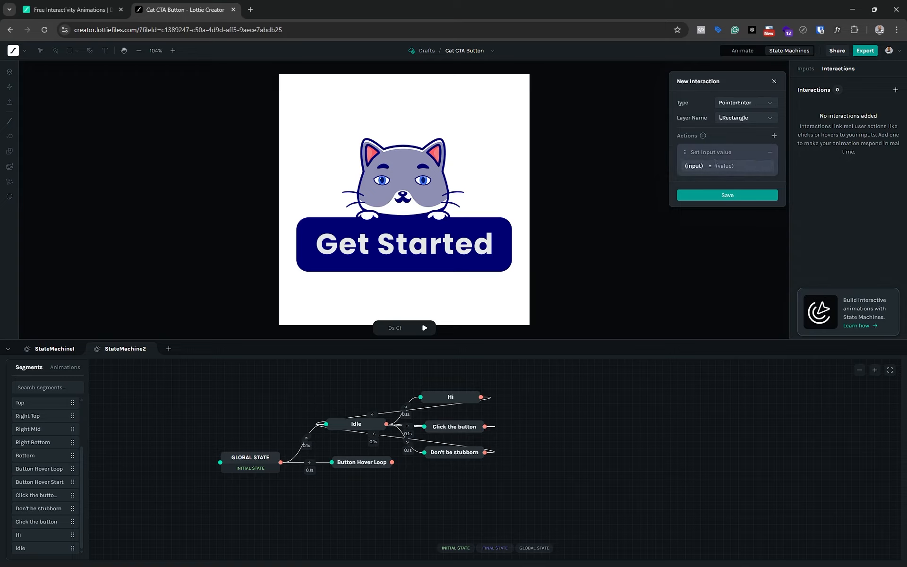
{"action": "left_click", "coordinate": [696, 165]}
{"action": "left_click", "coordinate": [699, 181]}
{"action": "left_click", "coordinate": [733, 165]}
{"action": "type", "text": "button_hover"}
{"action": "left_click", "coordinate": [730, 195]}
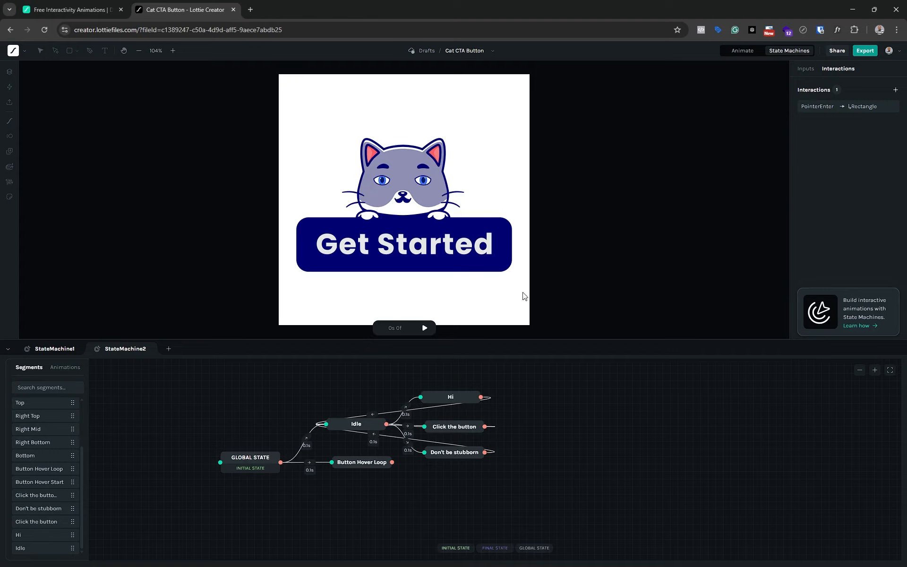
Preview the state machine, test the Get Started button's pointer-enter reaction, and stop the playback
{"action": "left_click", "coordinate": [425, 328]}
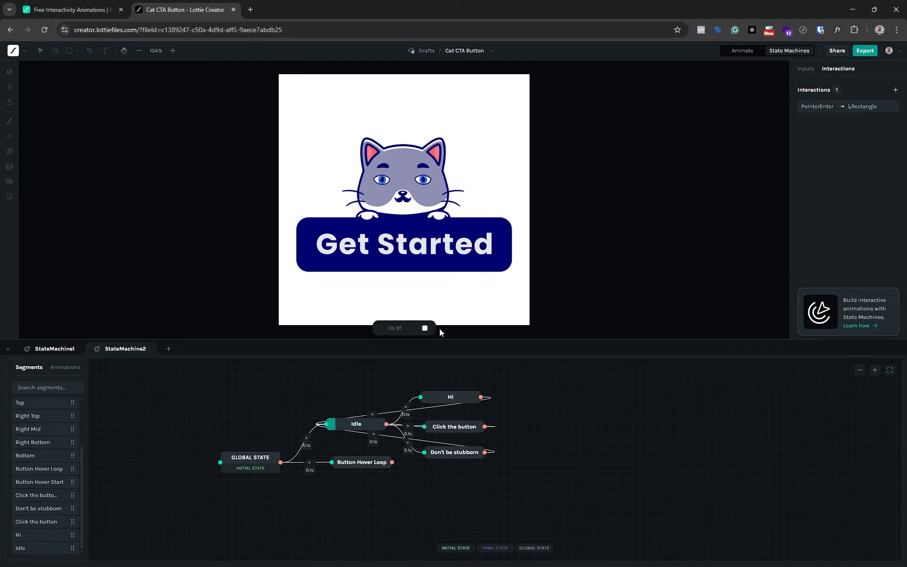
{"action": "mouse_move", "coordinate": [399, 249]}
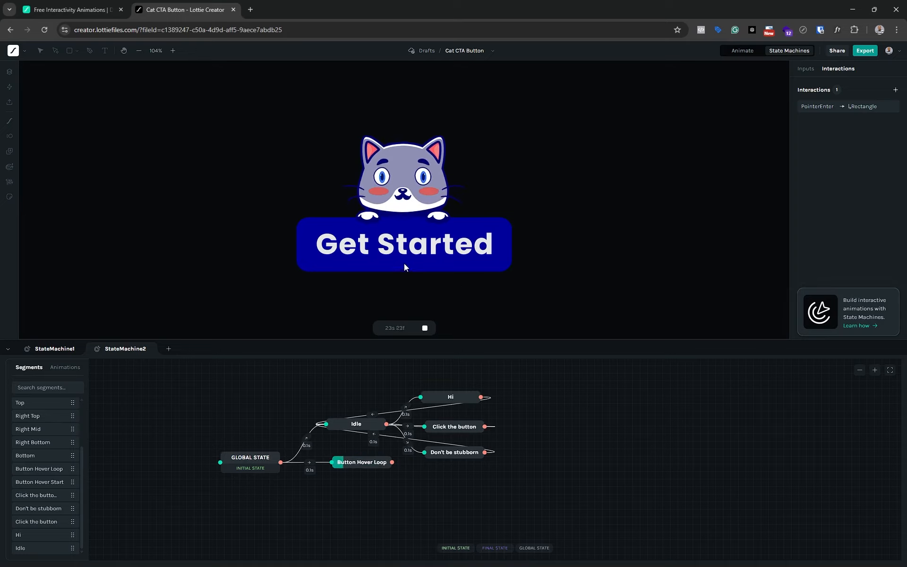
{"action": "left_click", "coordinate": [424, 328]}
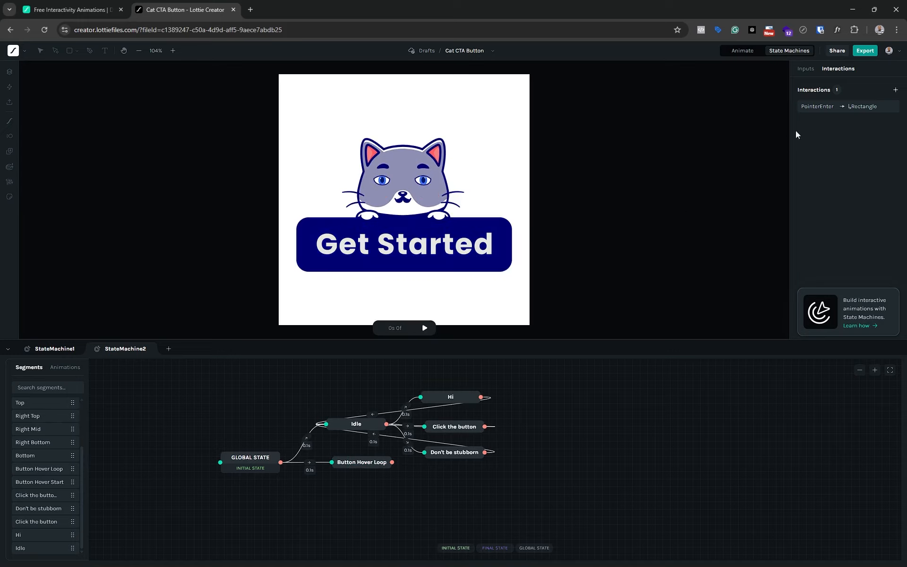
Start another new interaction of type PointerExit on the Rectangle layer
{"action": "left_click", "coordinate": [895, 90]}
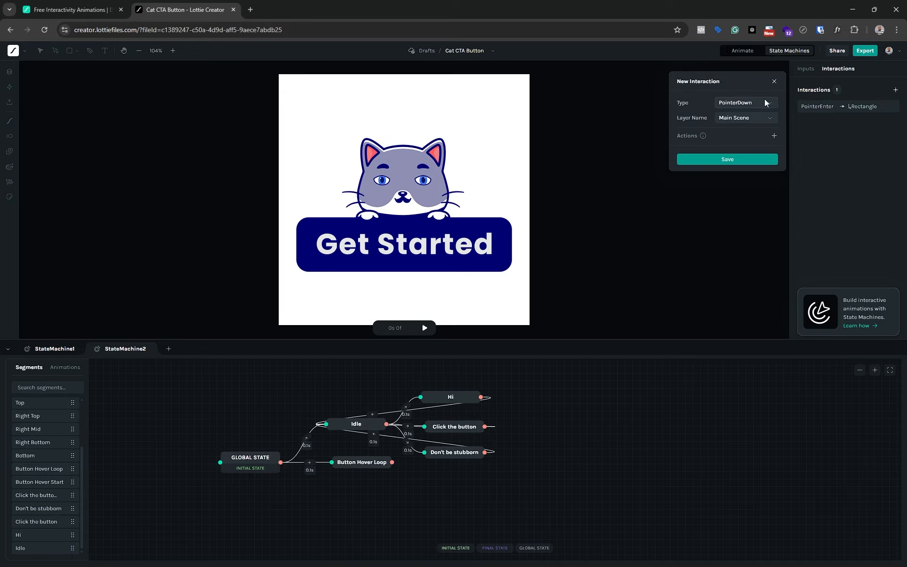
{"action": "left_click", "coordinate": [766, 103]}
{"action": "left_click", "coordinate": [743, 184]}
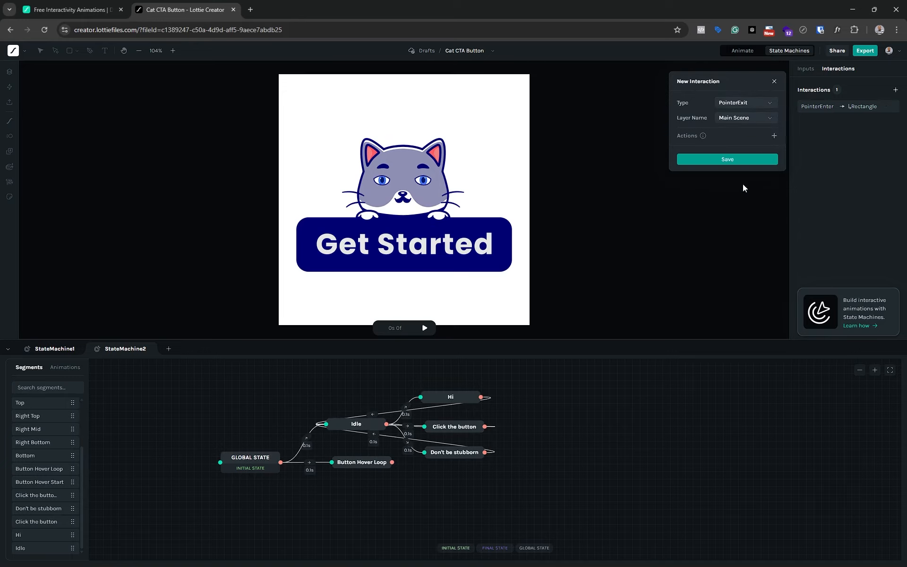
{"action": "left_click", "coordinate": [764, 120]}
{"action": "scroll", "coordinate": [763, 166], "scroll_direction": "down", "scroll_amount": 4}
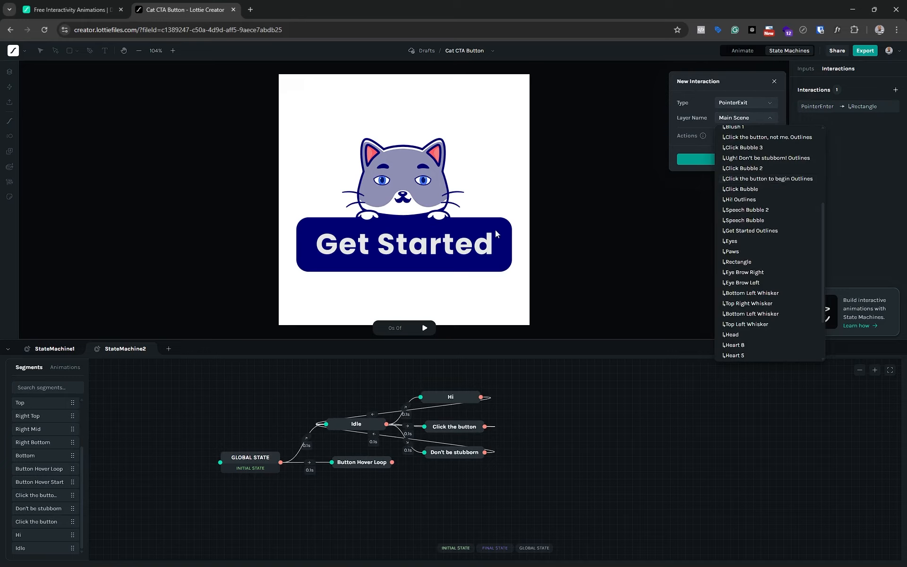
{"action": "scroll", "coordinate": [749, 204], "scroll_direction": "down", "scroll_amount": 1}
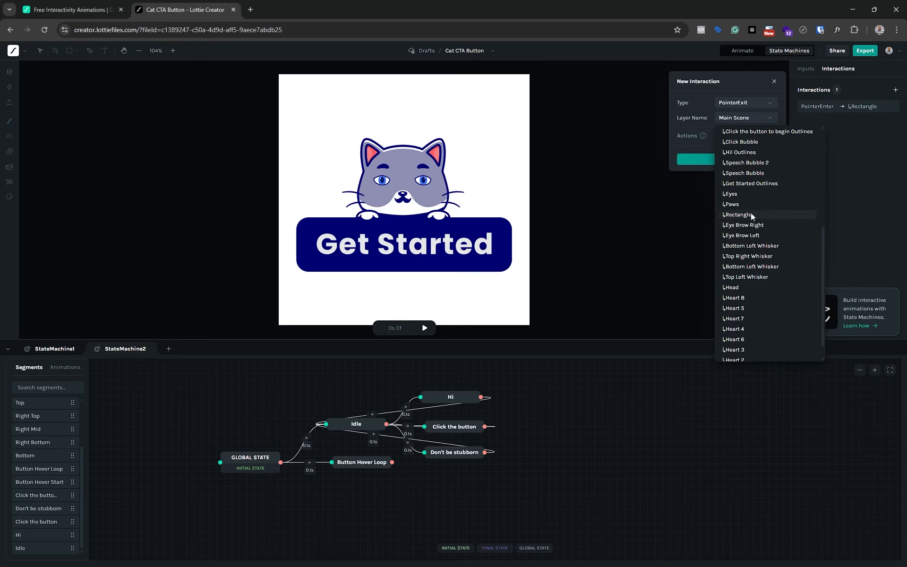
{"action": "scroll", "coordinate": [752, 214], "scroll_direction": "down", "scroll_amount": 1}
{"action": "left_click", "coordinate": [750, 198]}
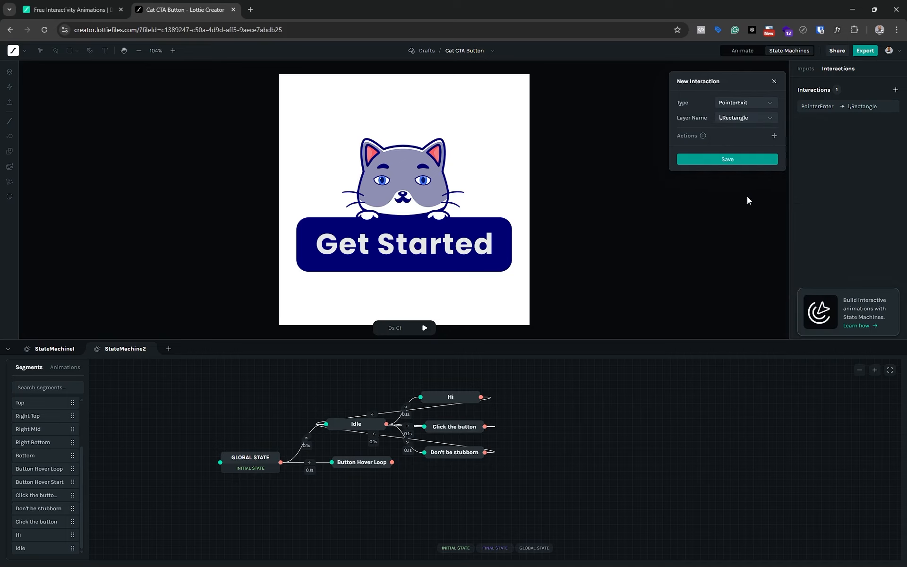
Add a Set Input value action to the PointerExit interaction
{"action": "left_click", "coordinate": [775, 136]}
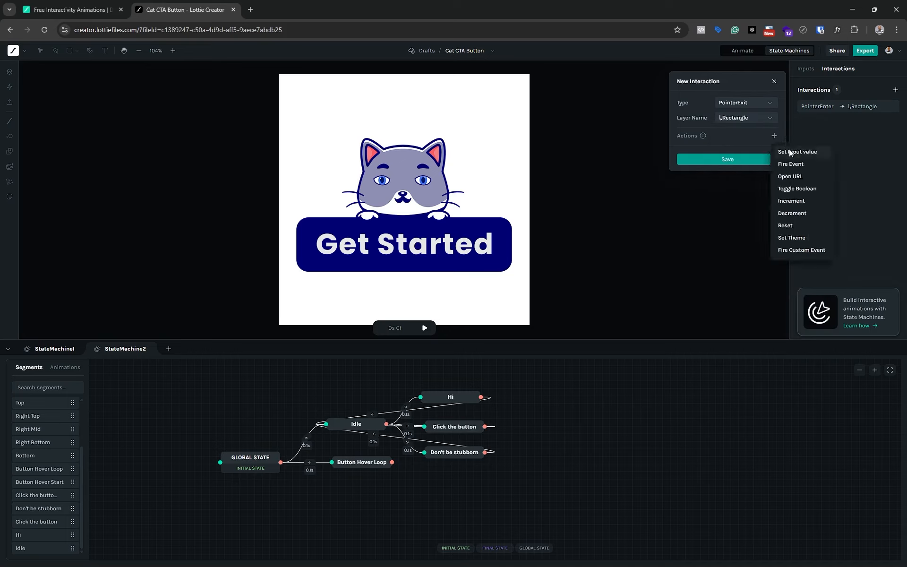
{"action": "left_click", "coordinate": [789, 150]}
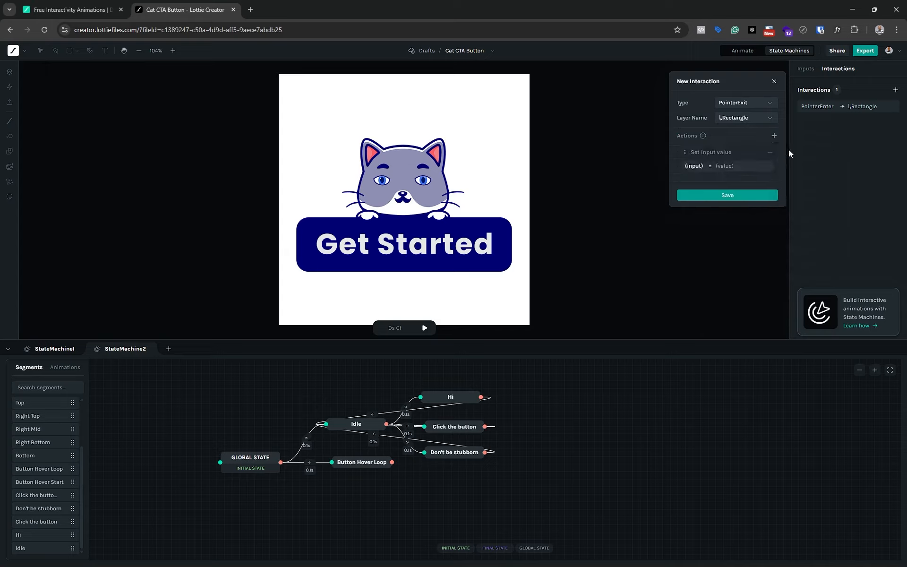
Make the Rectangle layer's PointerExit interaction set the State input to idle, and save the interaction
{"action": "left_click", "coordinate": [696, 166]}
{"action": "left_click", "coordinate": [698, 182]}
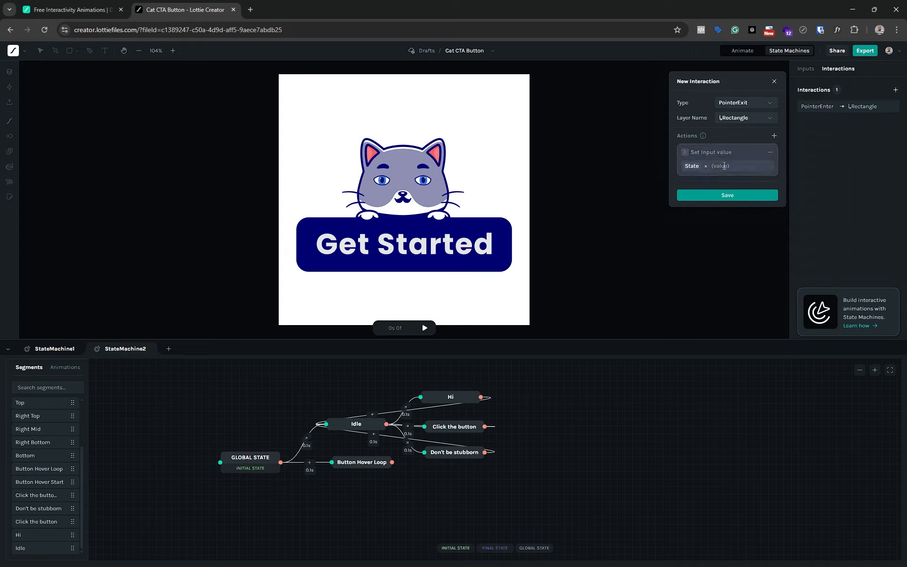
{"action": "left_click", "coordinate": [724, 166]}
{"action": "type", "text": "idle"}
{"action": "left_click", "coordinate": [724, 196]}
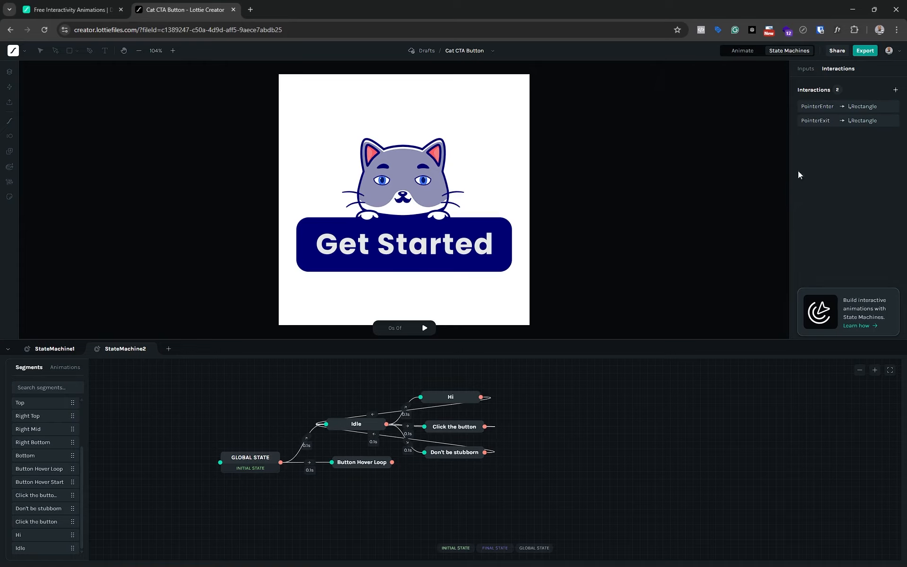
Preview the state machine, testing the cat's reaction when the pointer enters and leaves the Get Started button
{"action": "left_click", "coordinate": [424, 327]}
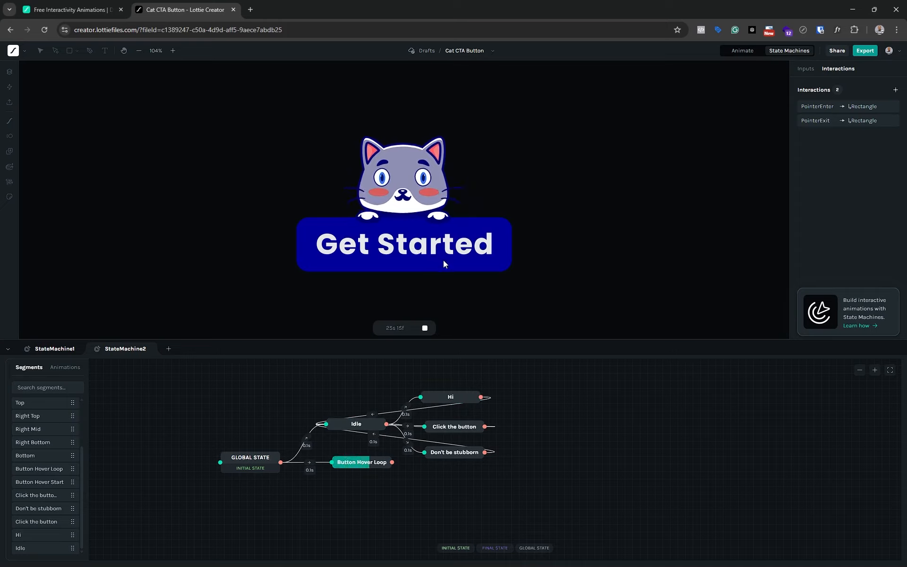
{"action": "mouse_move", "coordinate": [447, 286]}
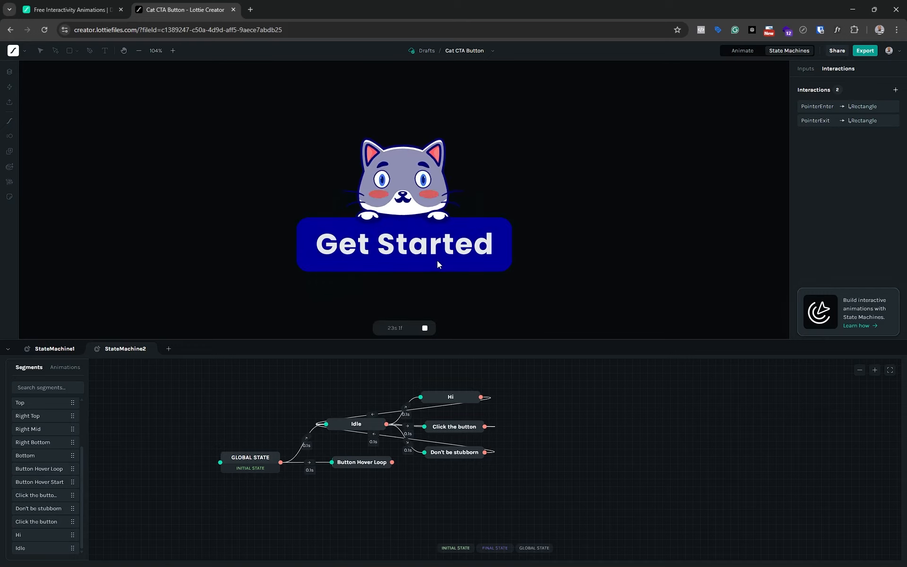
{"action": "left_click", "coordinate": [425, 328]}
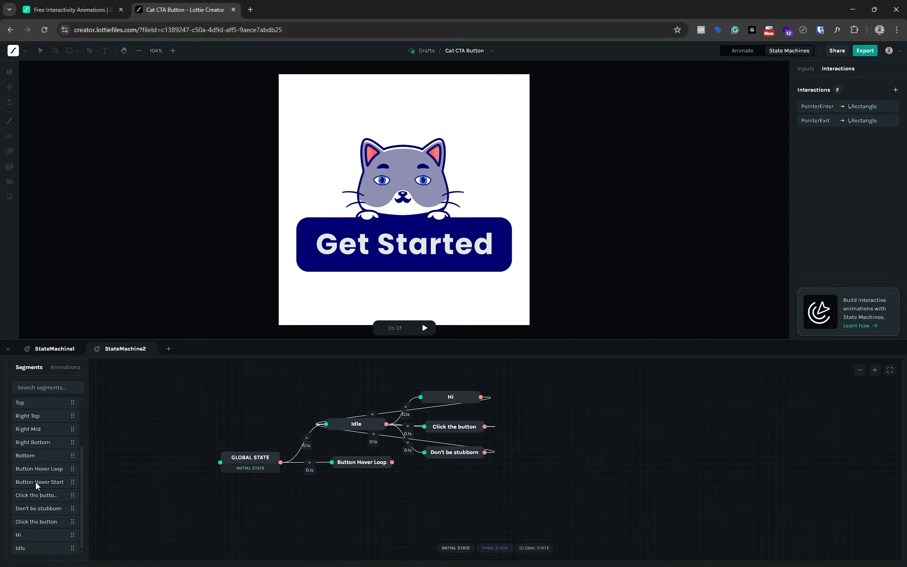
{"action": "scroll", "coordinate": [36, 482], "scroll_direction": "up", "scroll_amount": 1}
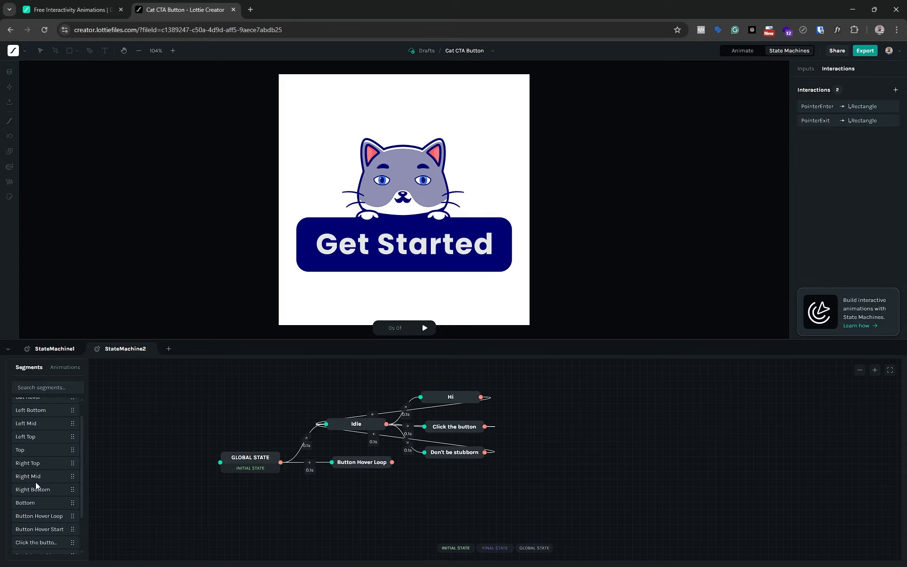
{"action": "scroll", "coordinate": [35, 482], "scroll_direction": "down", "scroll_amount": 1}
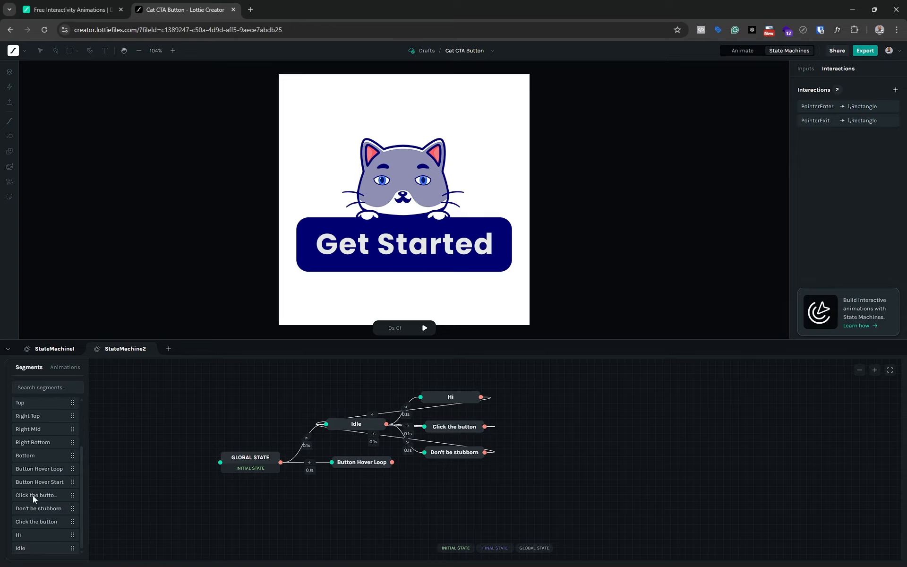
{"action": "left_click_drag", "start_coordinate": [33, 496], "coordinate": [353, 499]}
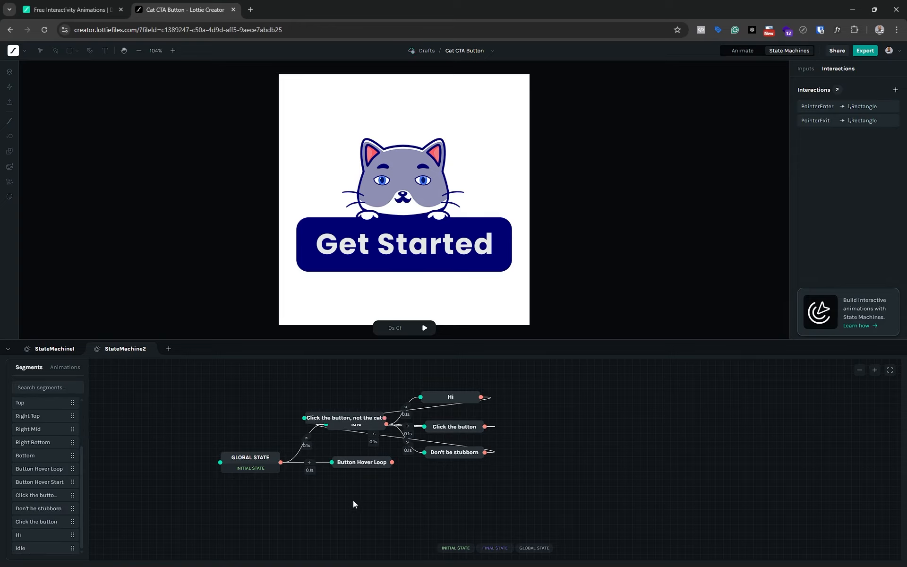
{"action": "left_click", "coordinate": [361, 424]}
{"action": "left_click_drag", "start_coordinate": [360, 423], "coordinate": [219, 408]}
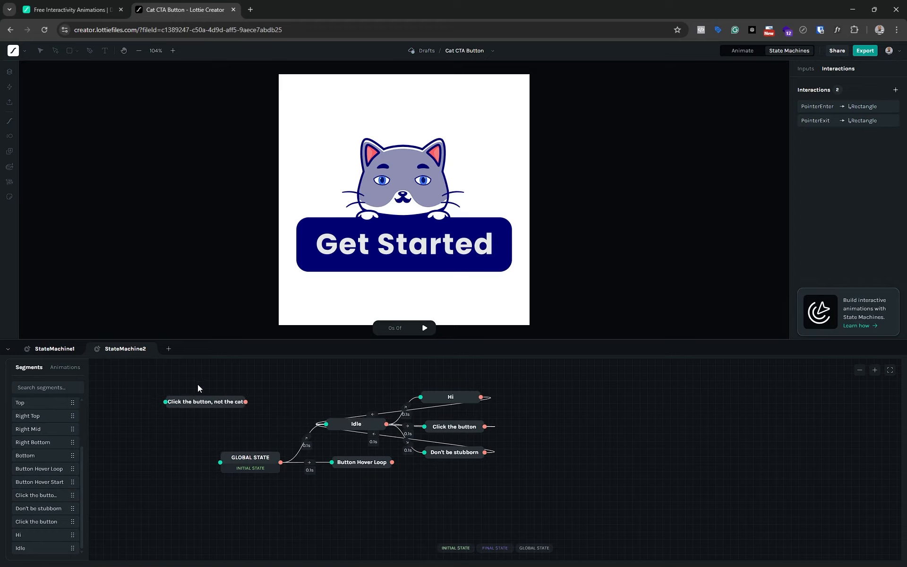
{"action": "left_click", "coordinate": [193, 401]}
{"action": "key", "text": "Delete"}
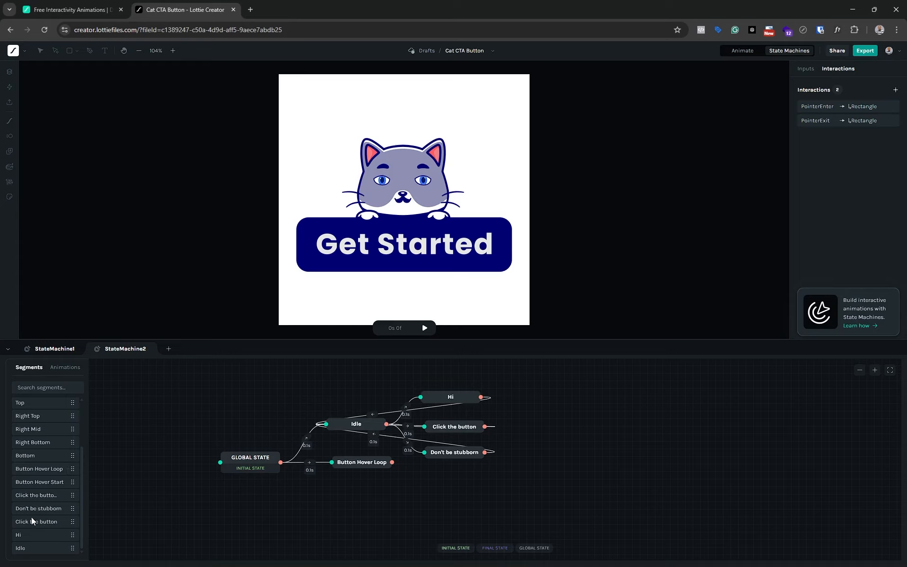
{"action": "left_click_drag", "start_coordinate": [33, 518], "coordinate": [348, 510]}
{"action": "left_click_drag", "start_coordinate": [330, 424], "coordinate": [342, 509]}
{"action": "left_click", "coordinate": [344, 508]}
{"action": "key", "text": "Delete"}
Add the Button Clicked segment as a state below Button Hover Loop and connect Global State to it
{"action": "left_click_drag", "start_coordinate": [599, 414], "coordinate": [516, 513]}
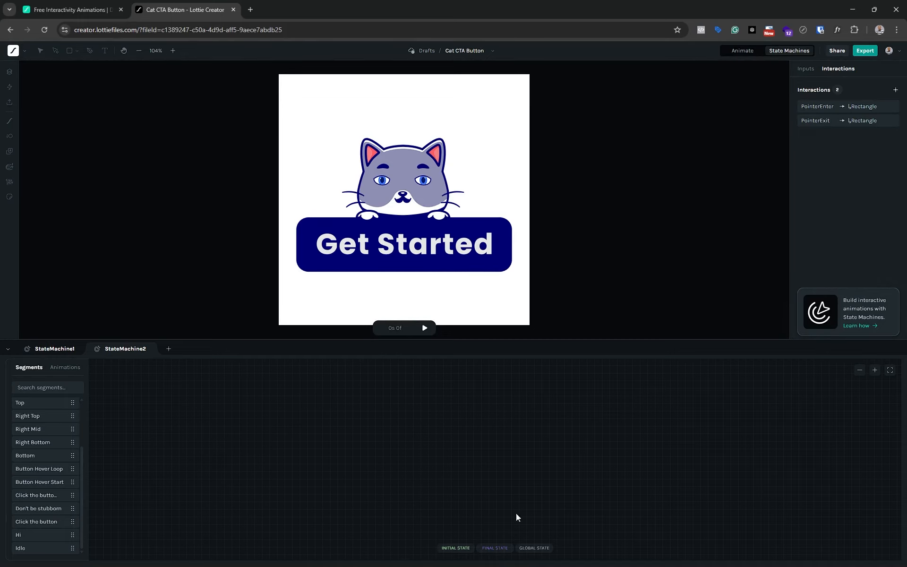
{"action": "left_click_drag", "start_coordinate": [554, 472], "coordinate": [755, 331]}
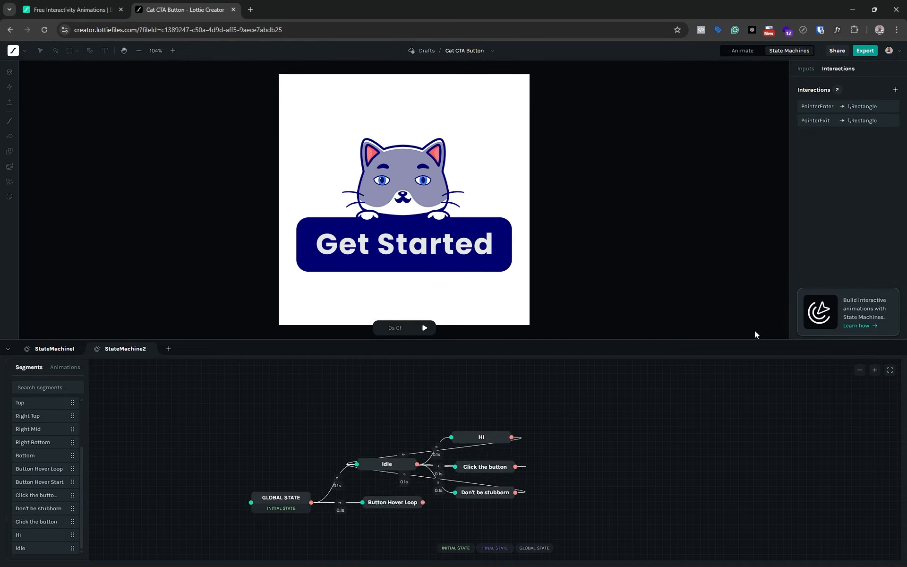
{"action": "left_click", "coordinate": [889, 370]}
{"action": "scroll", "coordinate": [784, 441], "scroll_direction": "down", "scroll_amount": 6}
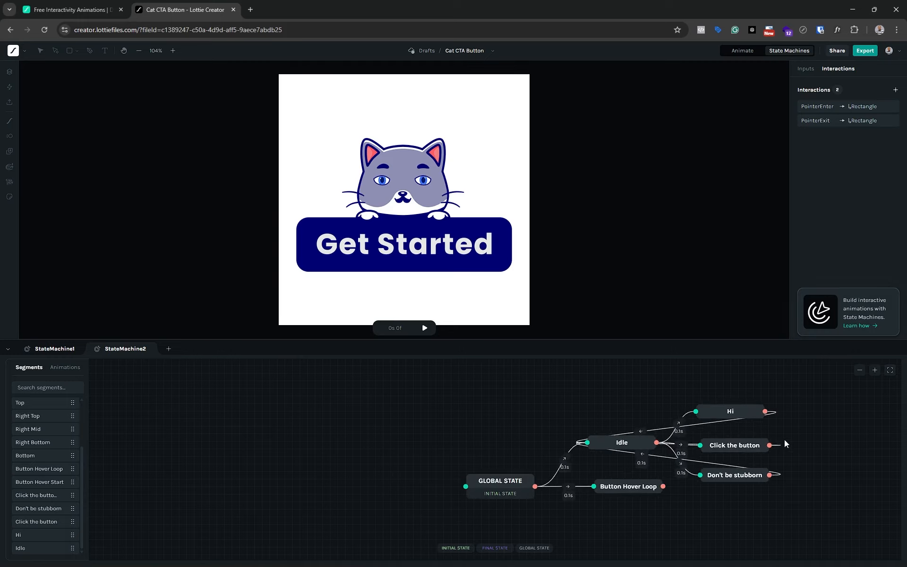
{"action": "left_click_drag", "start_coordinate": [529, 507], "coordinate": [325, 477]}
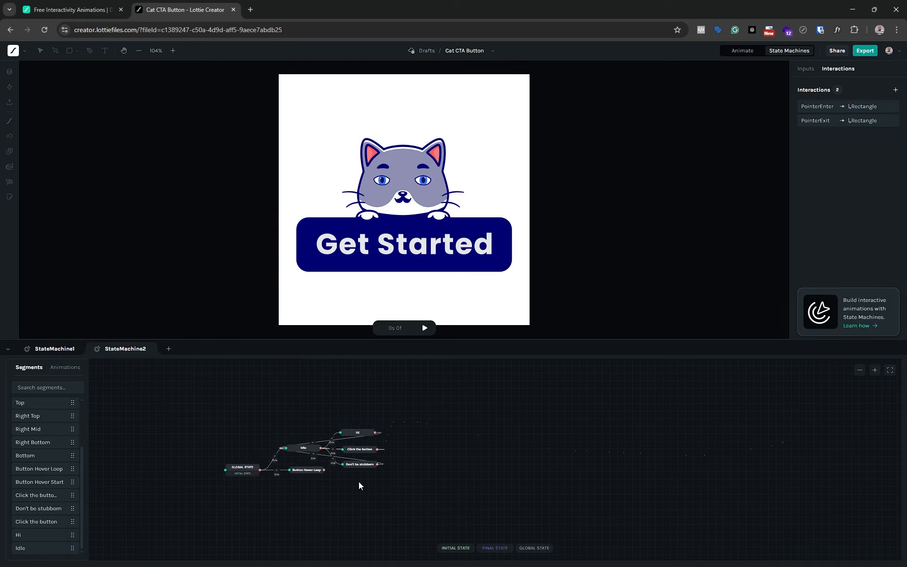
{"action": "scroll", "coordinate": [419, 475], "scroll_direction": "up", "scroll_amount": 5}
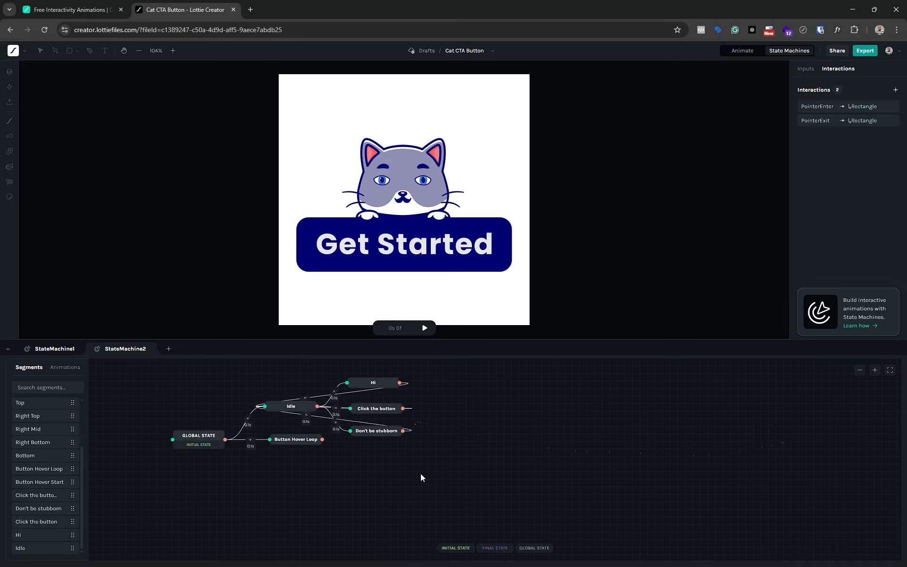
{"action": "left_click_drag", "start_coordinate": [321, 457], "coordinate": [387, 514]}
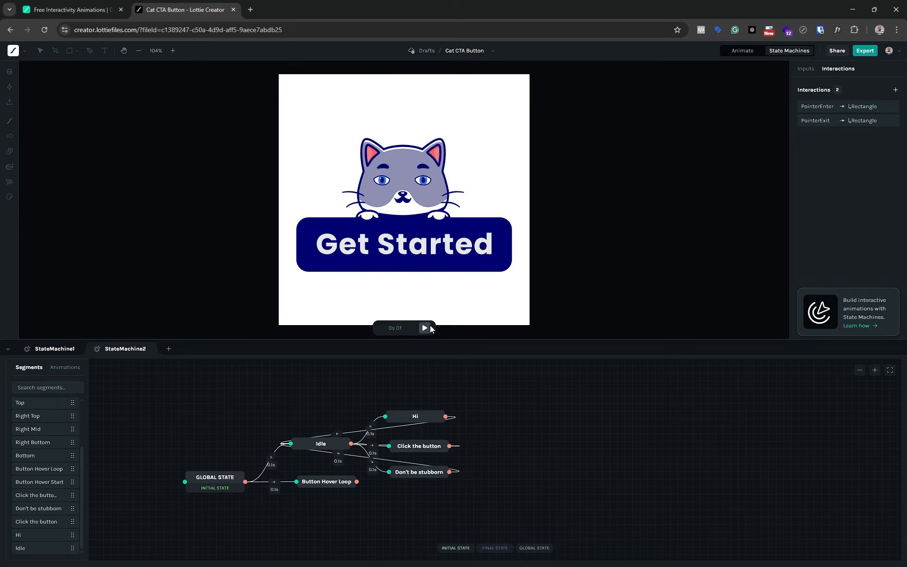
{"action": "scroll", "coordinate": [44, 489], "scroll_direction": "up", "scroll_amount": 3}
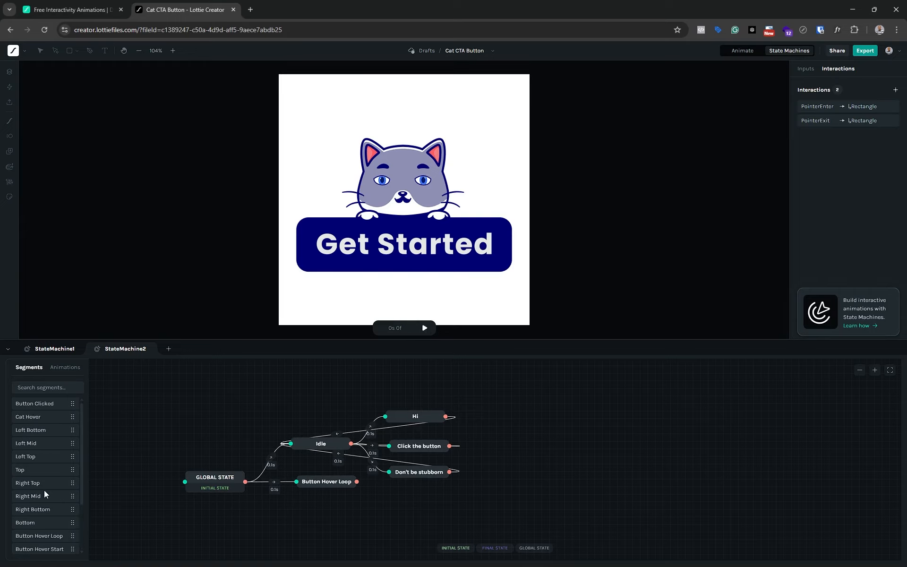
{"action": "left_click_drag", "start_coordinate": [39, 406], "coordinate": [334, 507]}
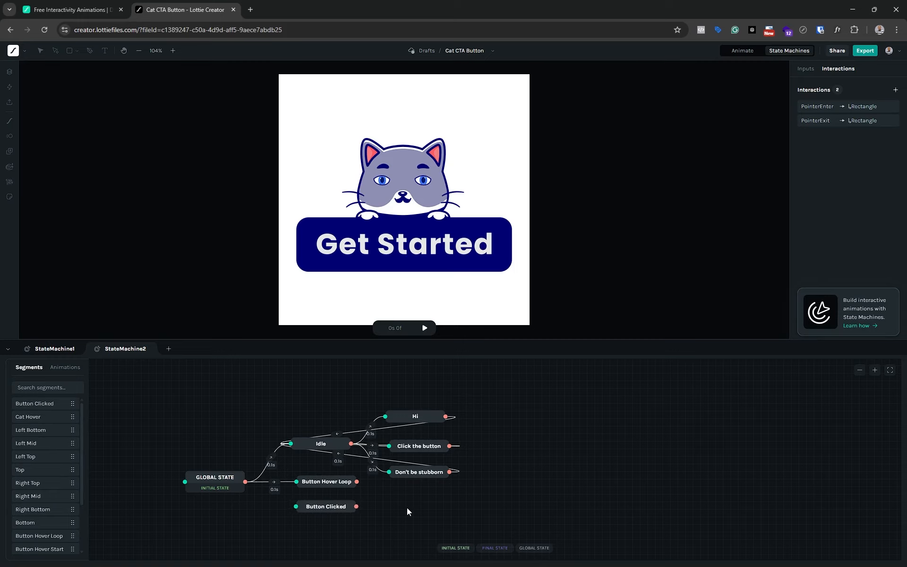
{"action": "left_click_drag", "start_coordinate": [407, 508], "coordinate": [412, 486]}
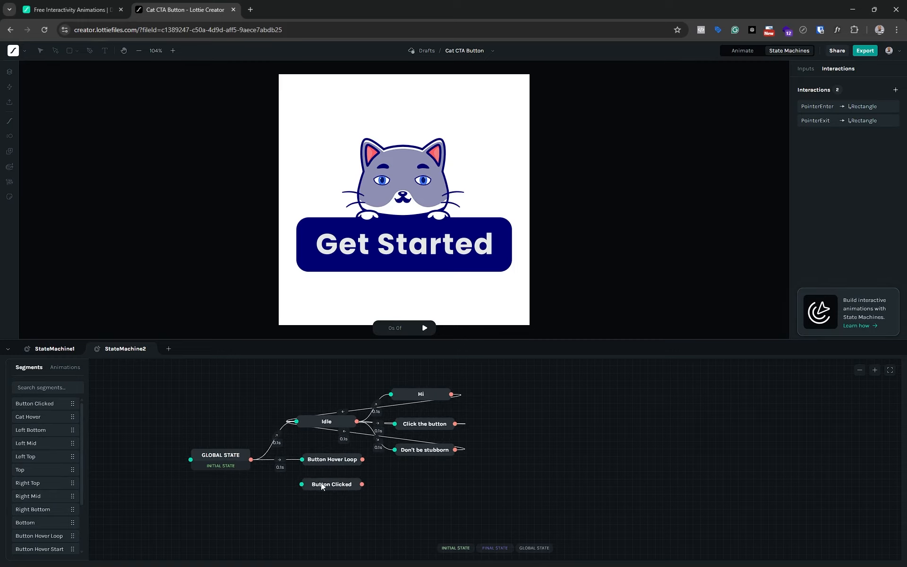
{"action": "left_click_drag", "start_coordinate": [320, 486], "coordinate": [329, 487]}
{"action": "left_click_drag", "start_coordinate": [251, 459], "coordinate": [302, 492]}
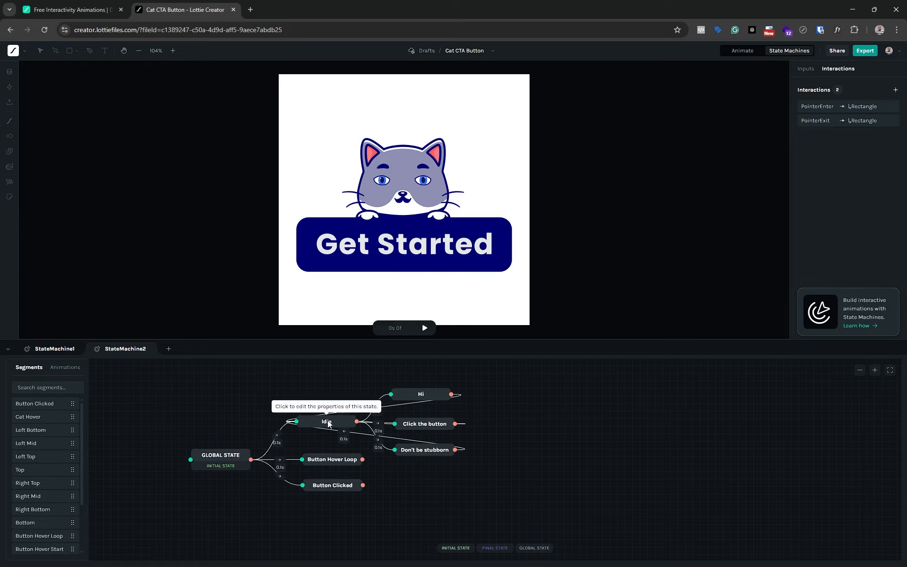
Preview the Button Clicked state's animation and set the state to loop infinitely
{"action": "left_click", "coordinate": [336, 486]}
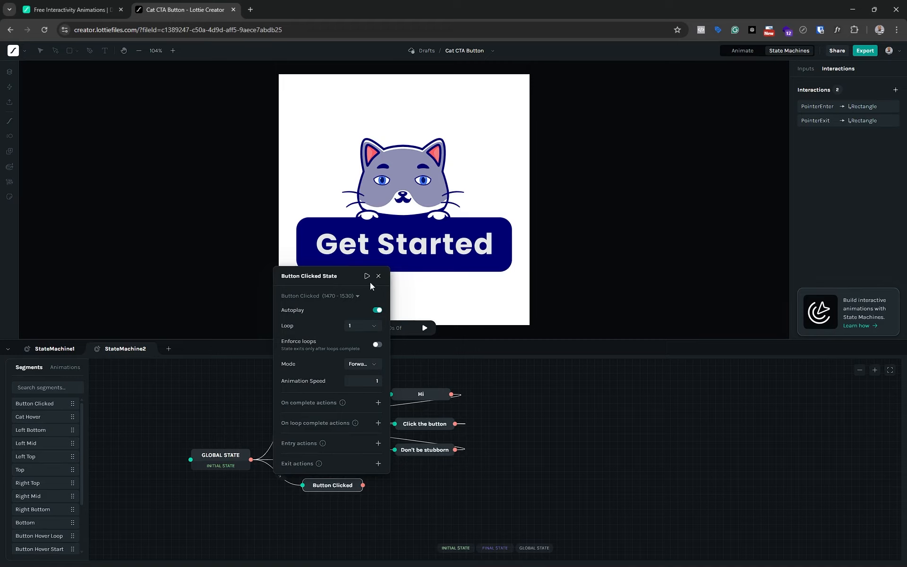
{"action": "left_click", "coordinate": [366, 277]}
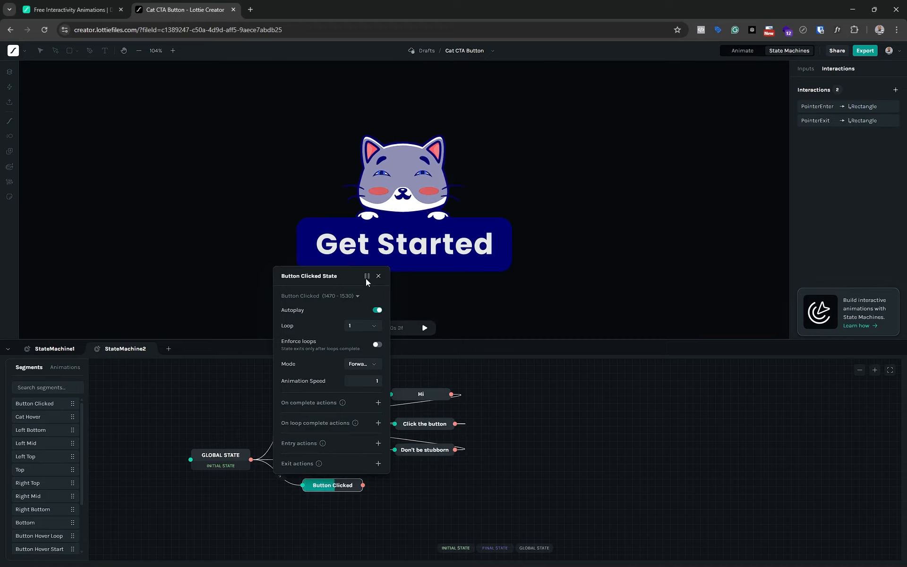
{"action": "left_click", "coordinate": [366, 277]}
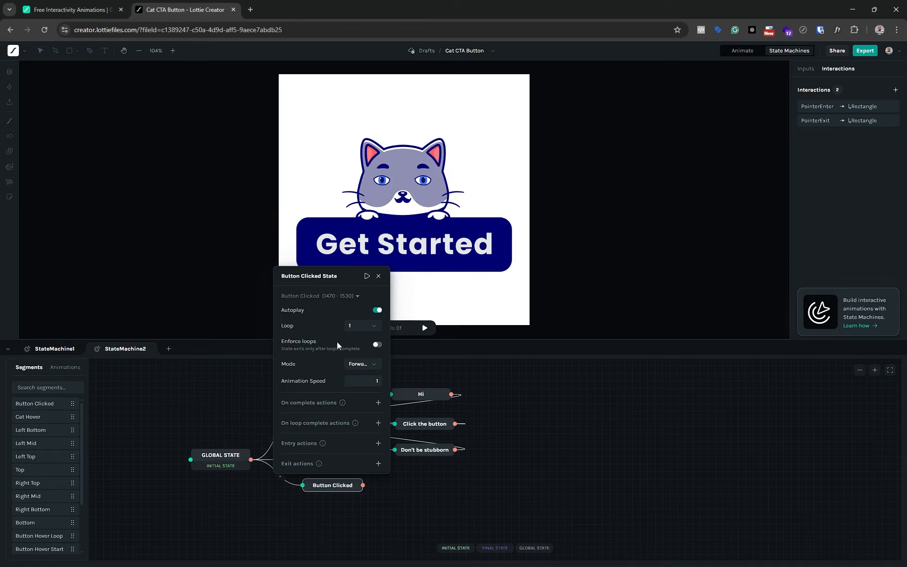
{"action": "left_click", "coordinate": [364, 326]}
{"action": "left_click", "coordinate": [360, 343]}
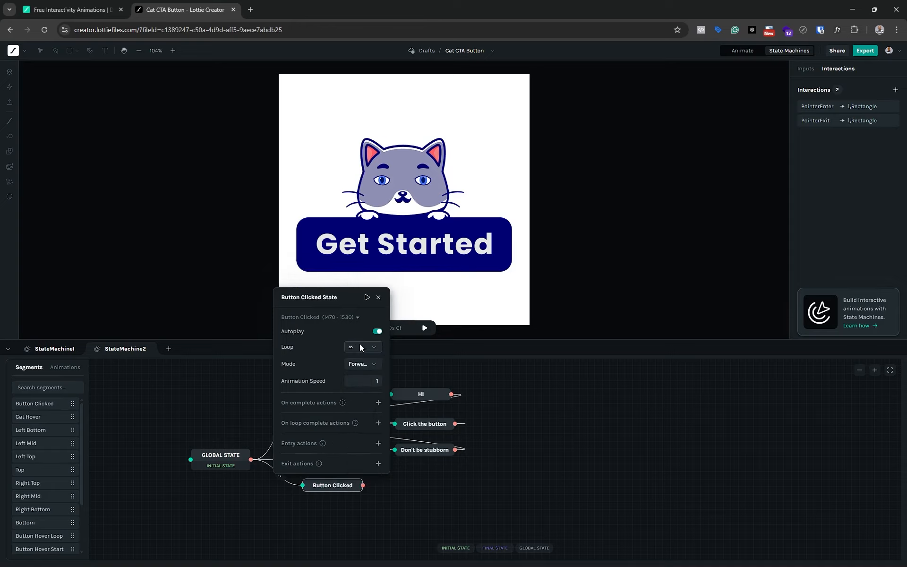
{"action": "left_click", "coordinate": [379, 298]}
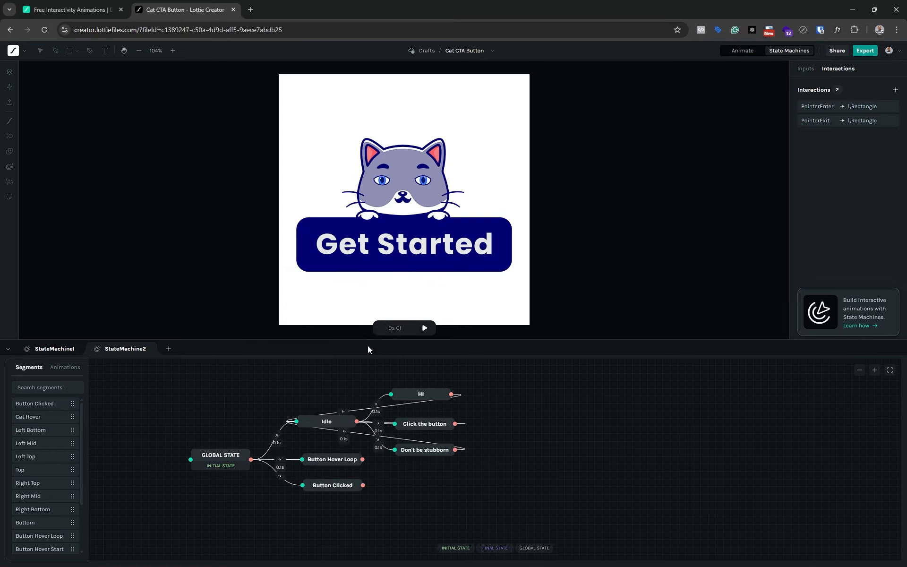
Make the transition from Global State to Button Clicked Tweened, with a duration of 0.1 s and Linear easing
{"action": "left_click", "coordinate": [290, 482]}
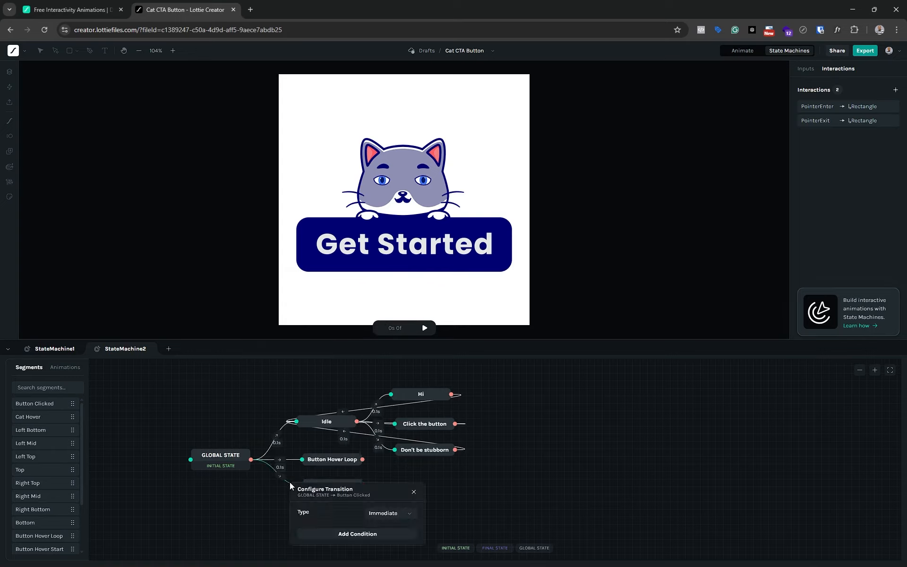
{"action": "left_click_drag", "start_coordinate": [353, 486], "coordinate": [572, 427]}
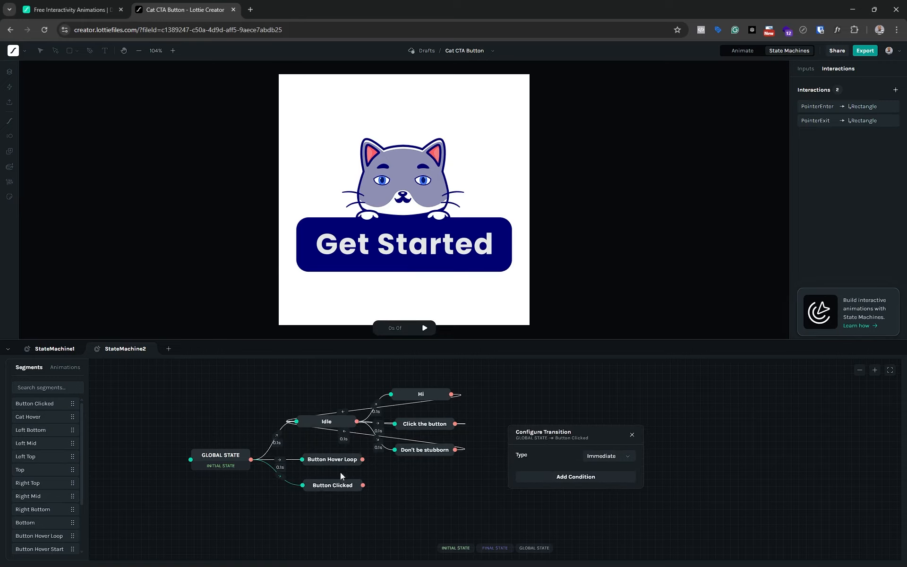
{"action": "left_click", "coordinate": [600, 456]}
{"action": "left_click", "coordinate": [600, 484]}
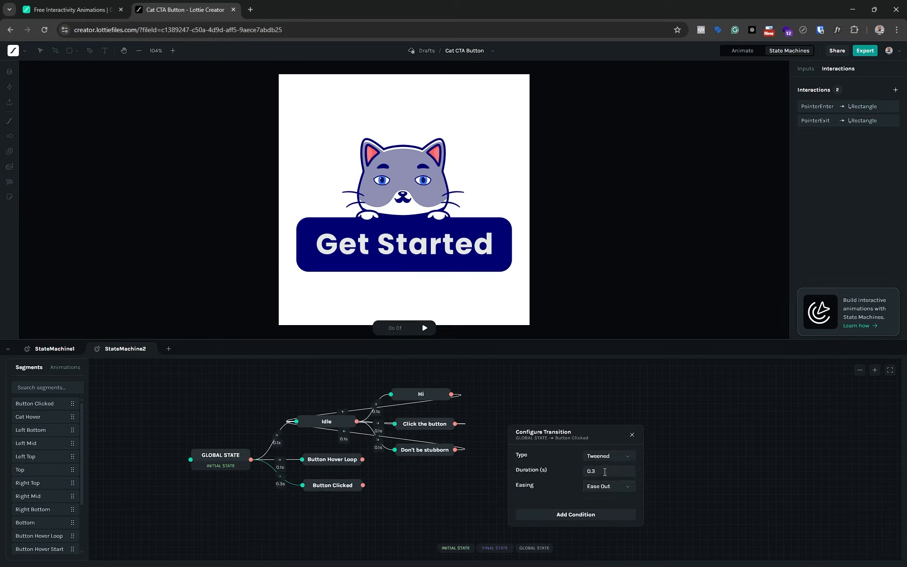
{"action": "left_click", "coordinate": [605, 472]}
{"action": "key", "text": "BackSpace"}
{"action": "key", "text": "BackSpace"}
{"action": "left_click", "coordinate": [609, 489]}
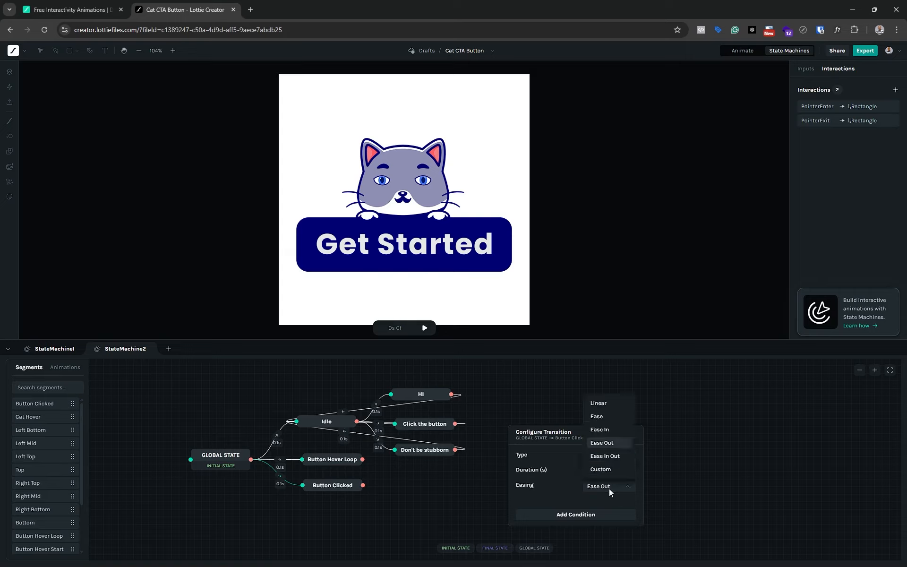
{"action": "left_click", "coordinate": [616, 406]}
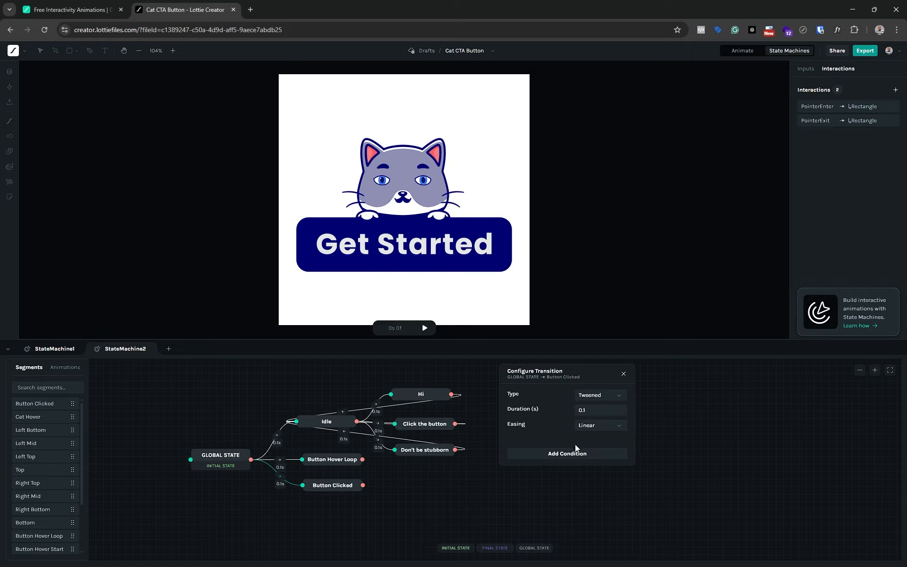
Add a condition to the Global State to Button Clicked transition requiring the State input to equal the clicked value
{"action": "left_click", "coordinate": [575, 455]}
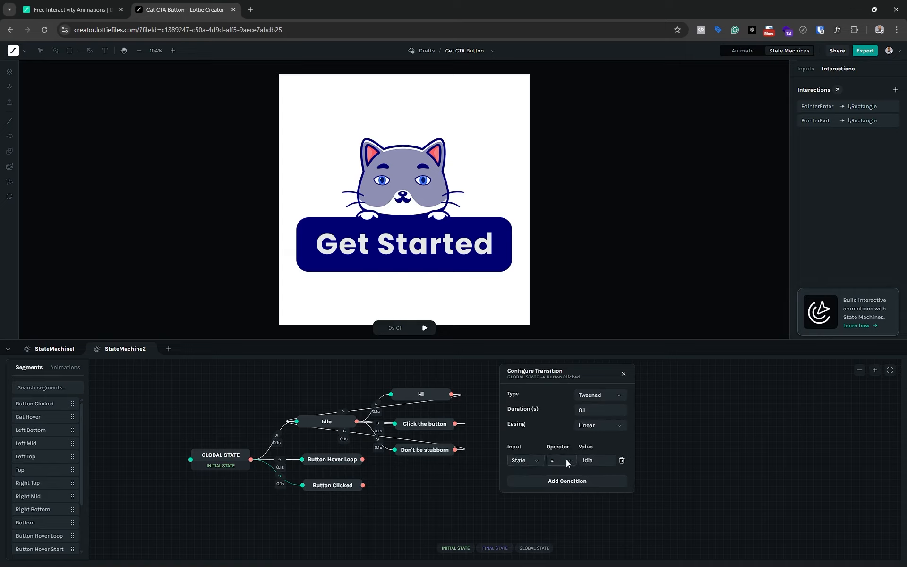
{"action": "left_click", "coordinate": [594, 458]}
{"action": "type", "text": "cked"}
{"action": "key", "text": "ctrl+a"}
{"action": "left_click", "coordinate": [594, 457]}
{"action": "key", "text": "ctrl+a"}
{"action": "left_click", "coordinate": [623, 374]}
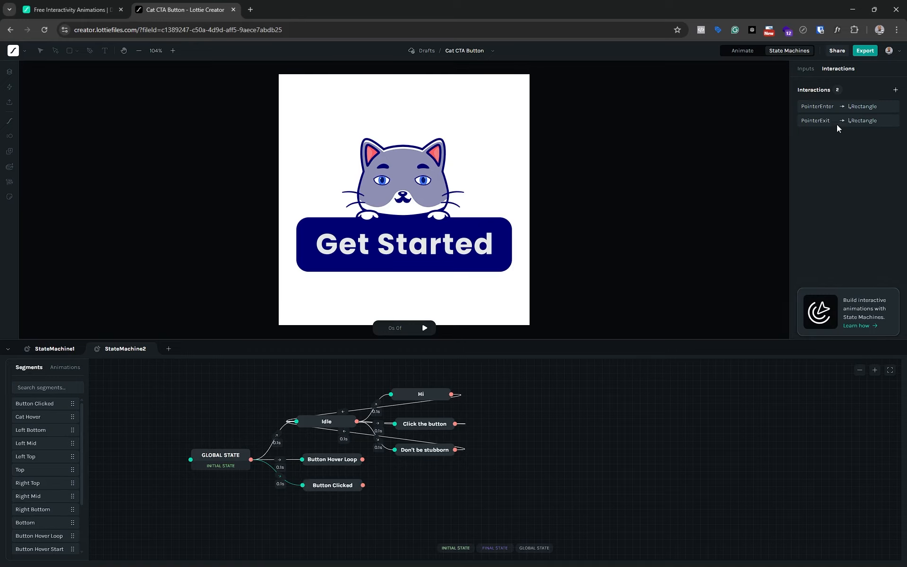
Create a new interaction of type Click that targets the Rectangle layer
{"action": "left_click", "coordinate": [895, 90]}
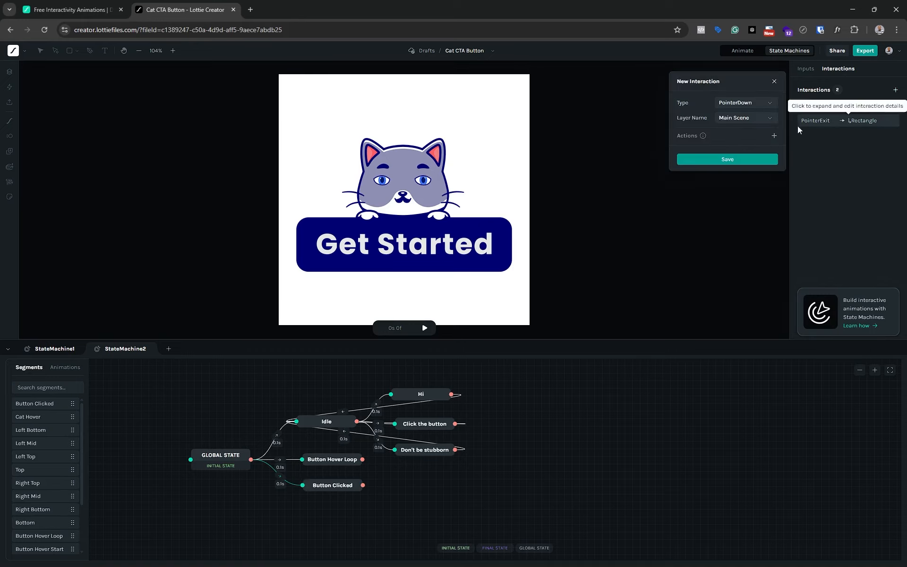
{"action": "left_click", "coordinate": [750, 101]}
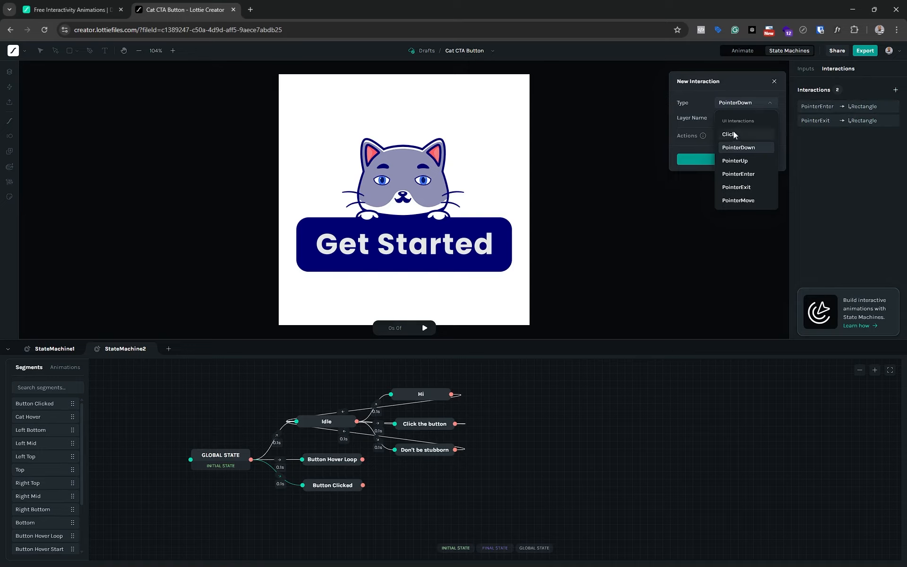
{"action": "left_click", "coordinate": [734, 134]}
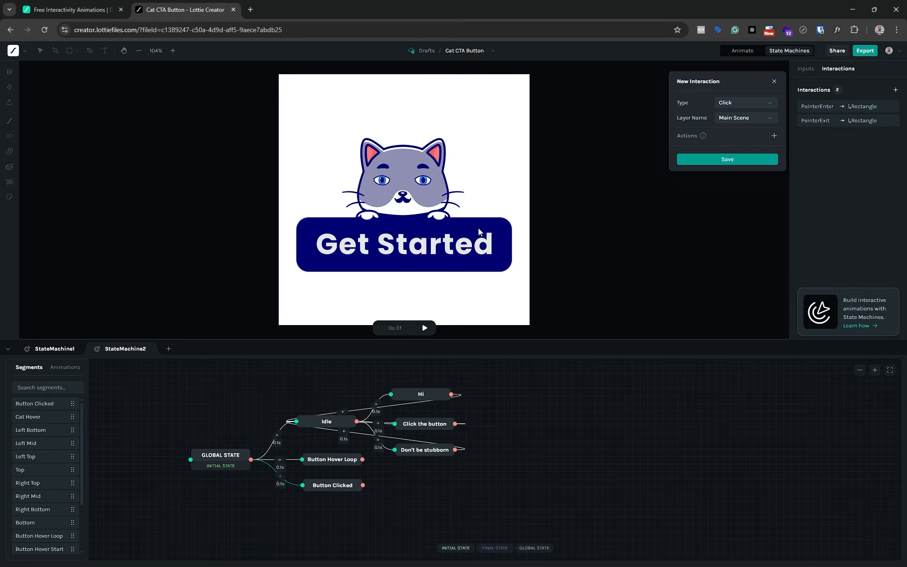
{"action": "left_click", "coordinate": [739, 116]}
{"action": "scroll", "coordinate": [775, 204], "scroll_direction": "down", "scroll_amount": 5}
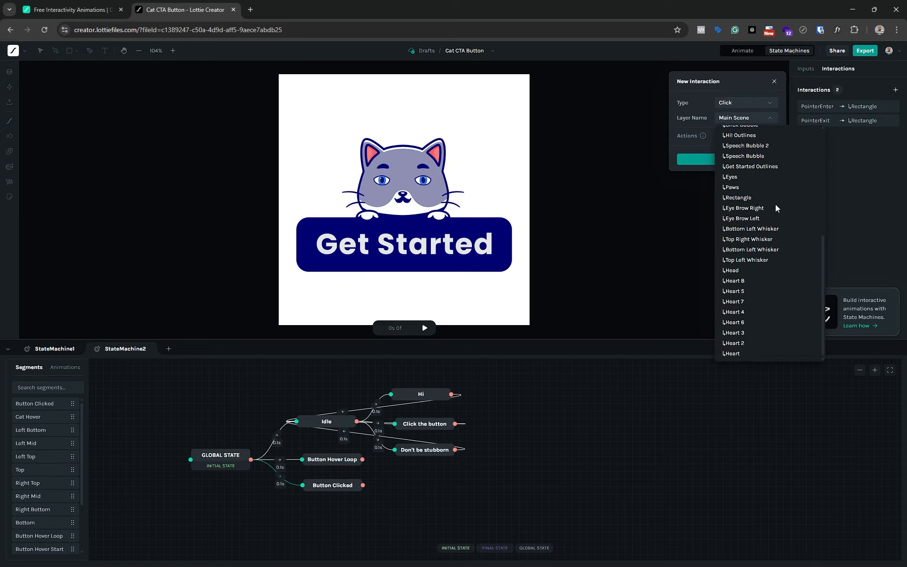
{"action": "left_click", "coordinate": [747, 198]}
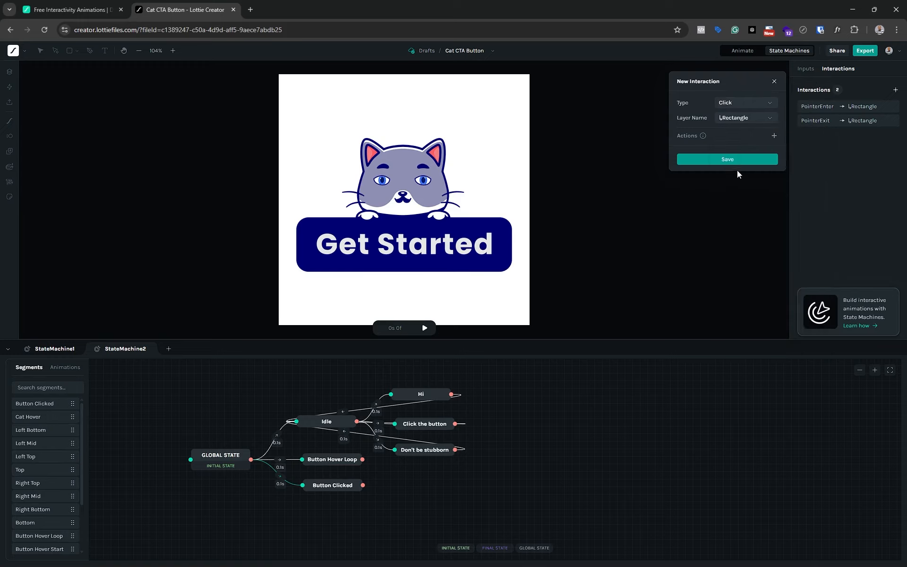
Give the Click interaction a Set Input value action that sets State to button_clicked, and save it
{"action": "left_click", "coordinate": [775, 136]}
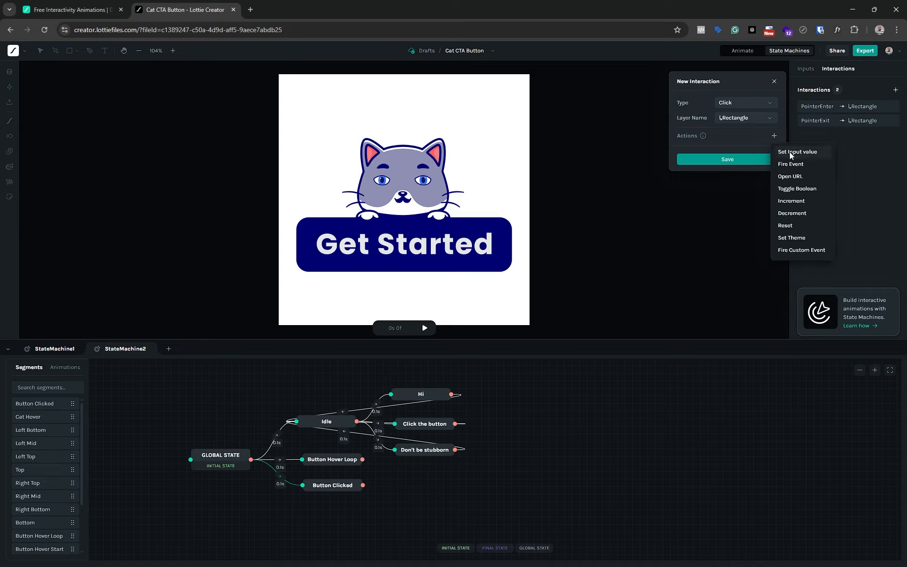
{"action": "left_click", "coordinate": [789, 151]}
{"action": "left_click", "coordinate": [690, 169]}
{"action": "left_click", "coordinate": [693, 181]}
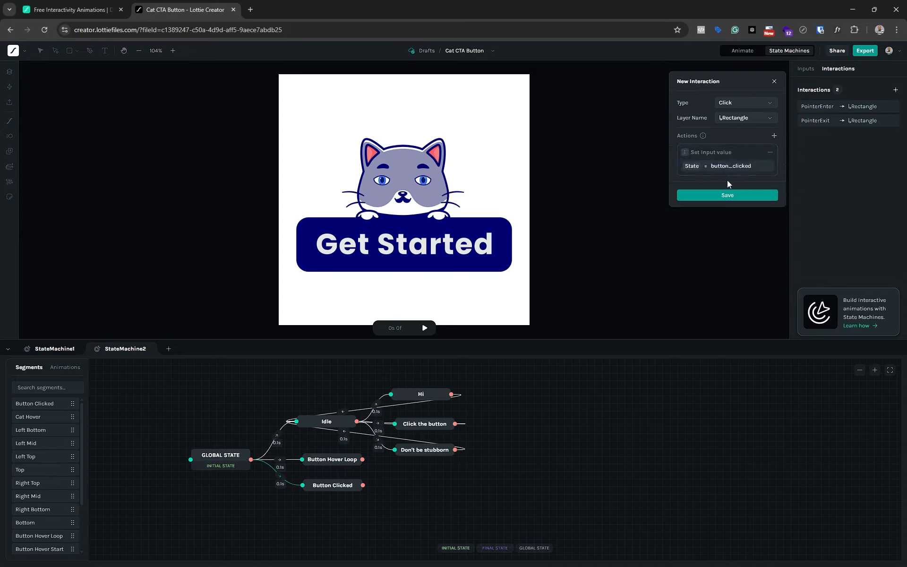
{"action": "left_click", "coordinate": [724, 192]}
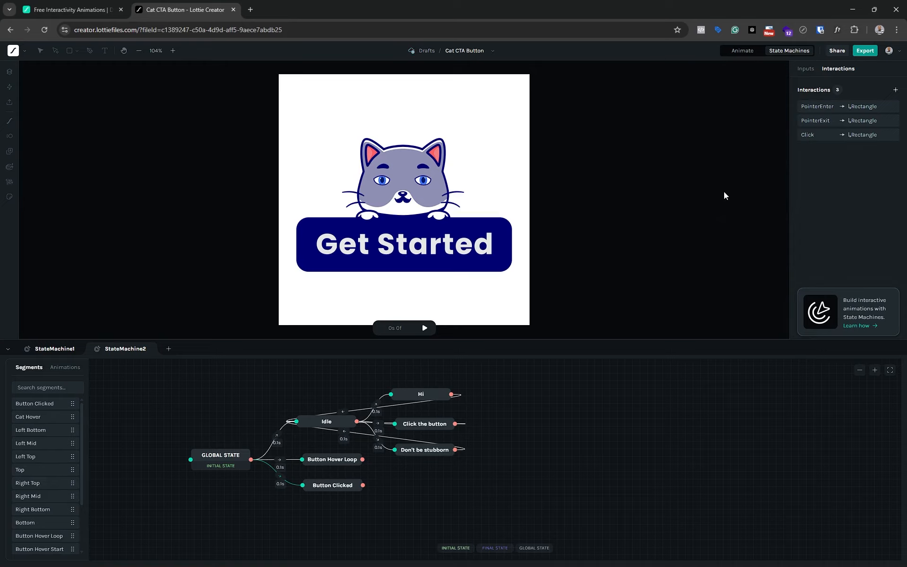
Play the state machine and test hovering over, leaving and clicking the Get Started button, then stop playback
{"action": "left_click", "coordinate": [425, 328]}
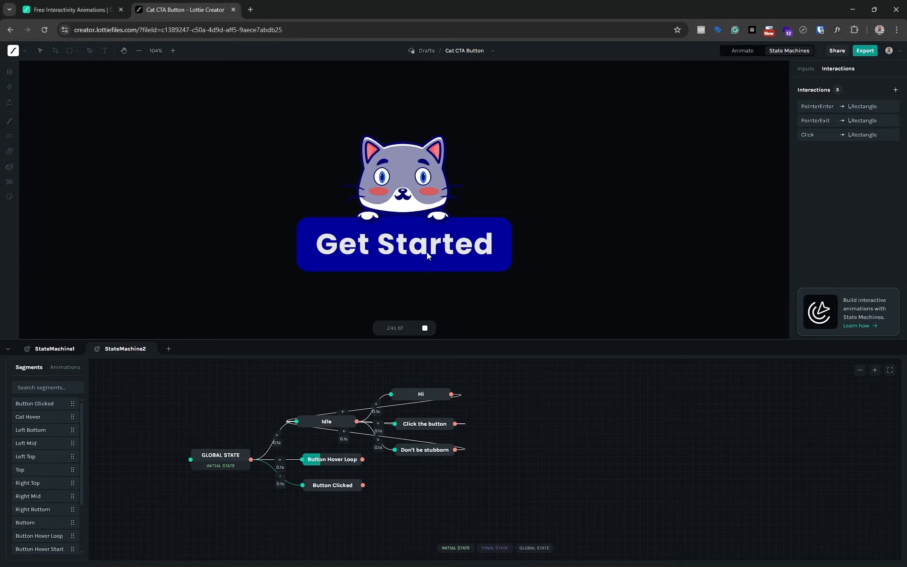
{"action": "left_click", "coordinate": [427, 251]}
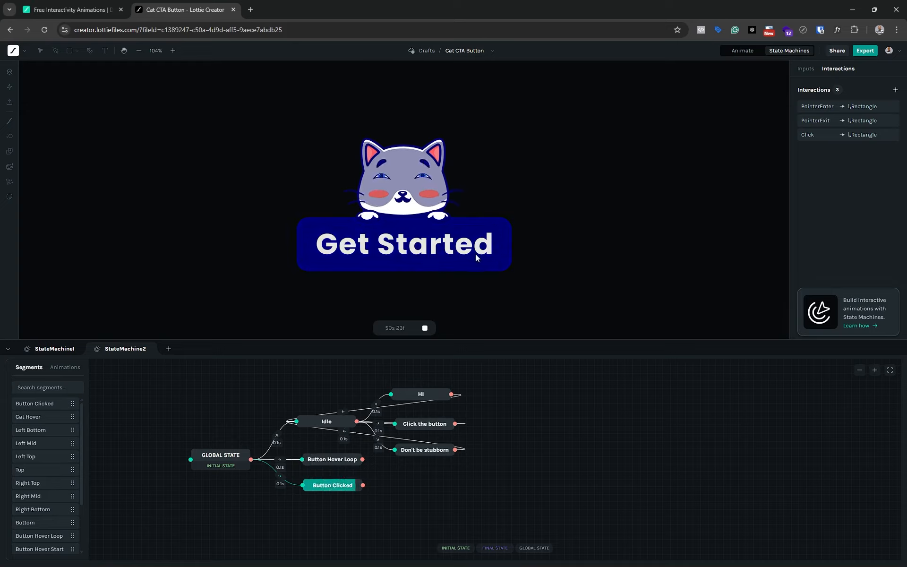
{"action": "left_click", "coordinate": [419, 251]}
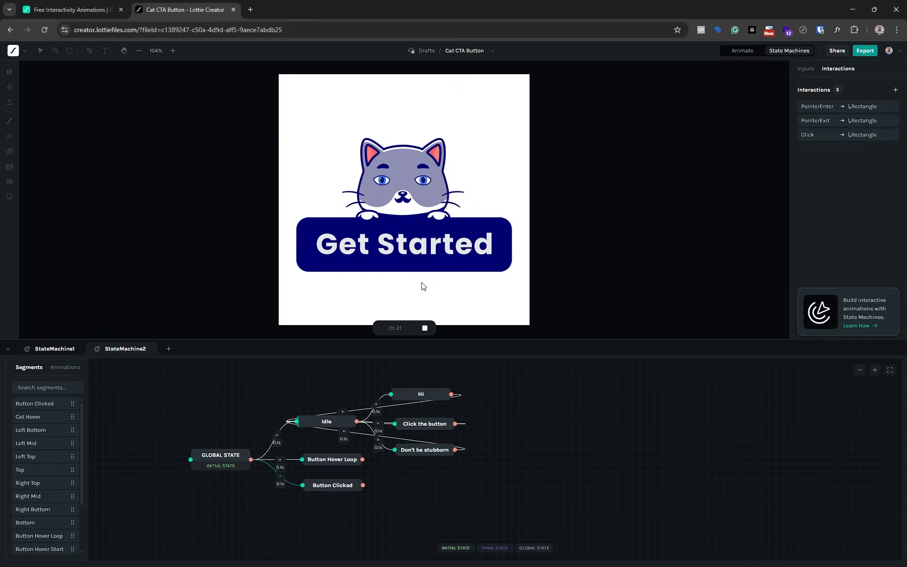
{"action": "left_click", "coordinate": [435, 249]}
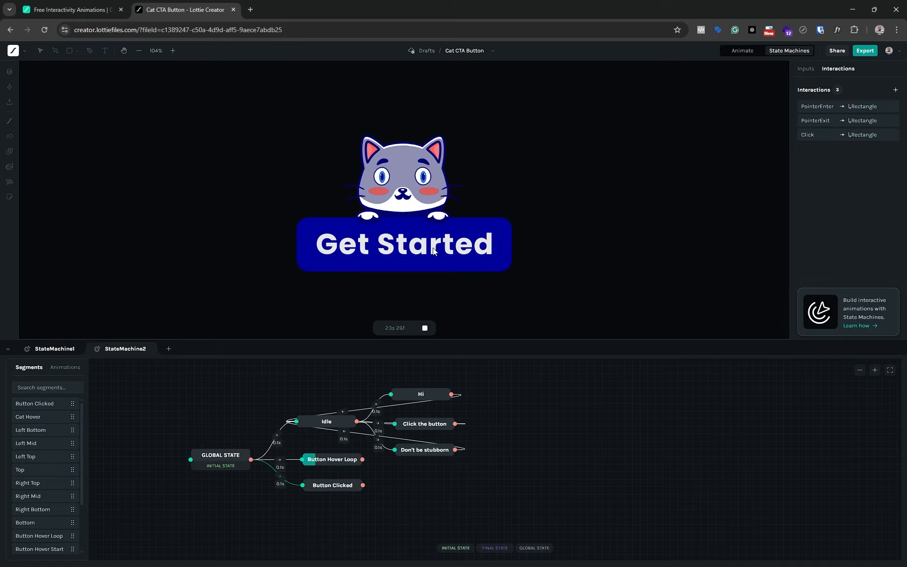
{"action": "left_click", "coordinate": [433, 248]}
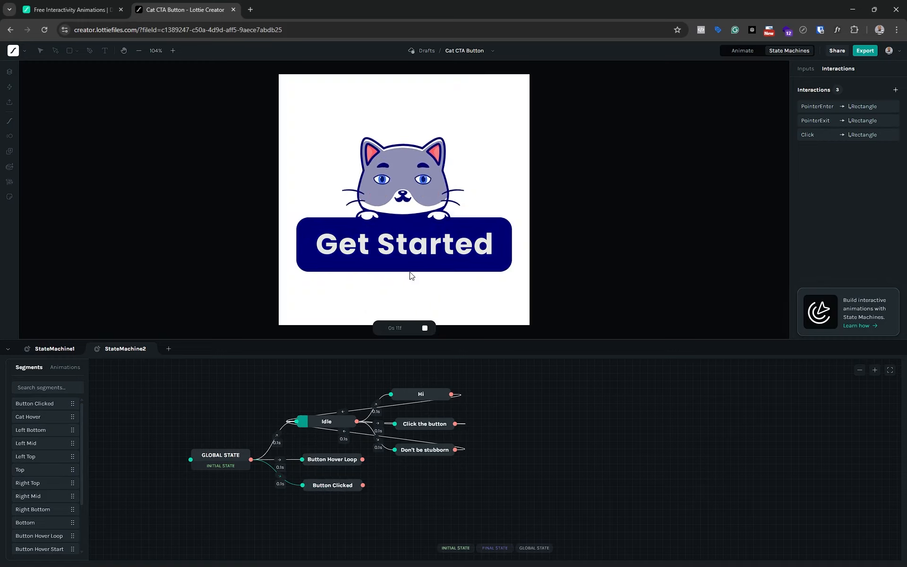
{"action": "left_click", "coordinate": [433, 251]}
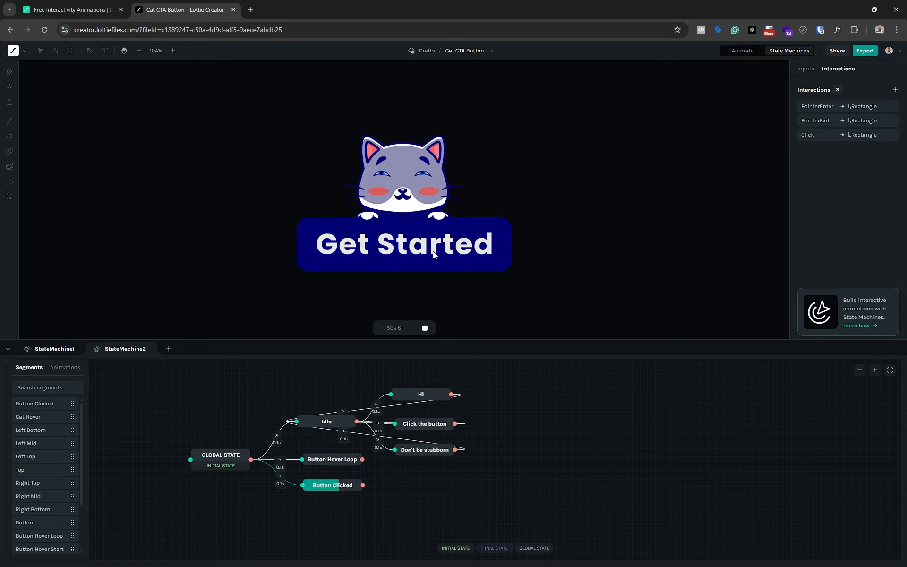
{"action": "left_click", "coordinate": [425, 327]}
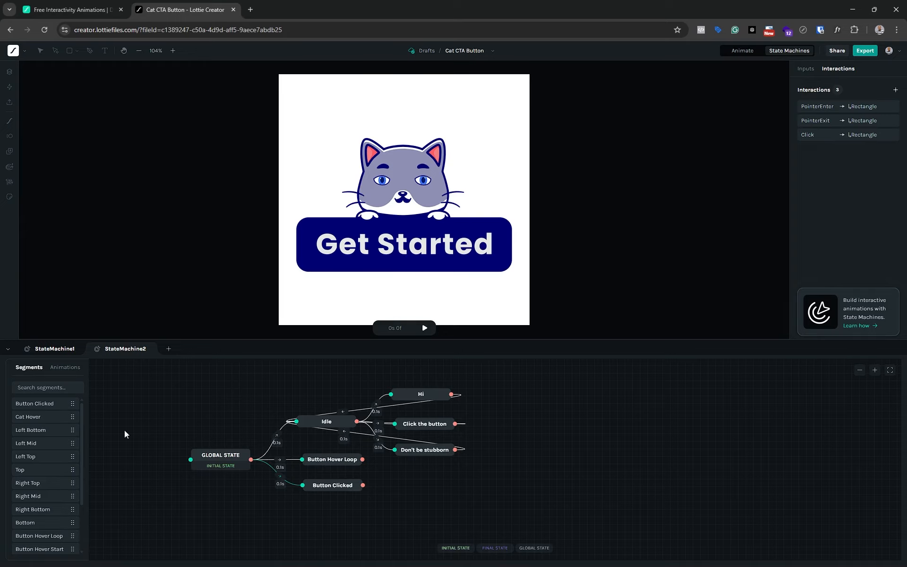
Add the Bottom segment as a state below Button Clicked in the state graph
{"action": "scroll", "coordinate": [49, 493], "scroll_direction": "down", "scroll_amount": 2}
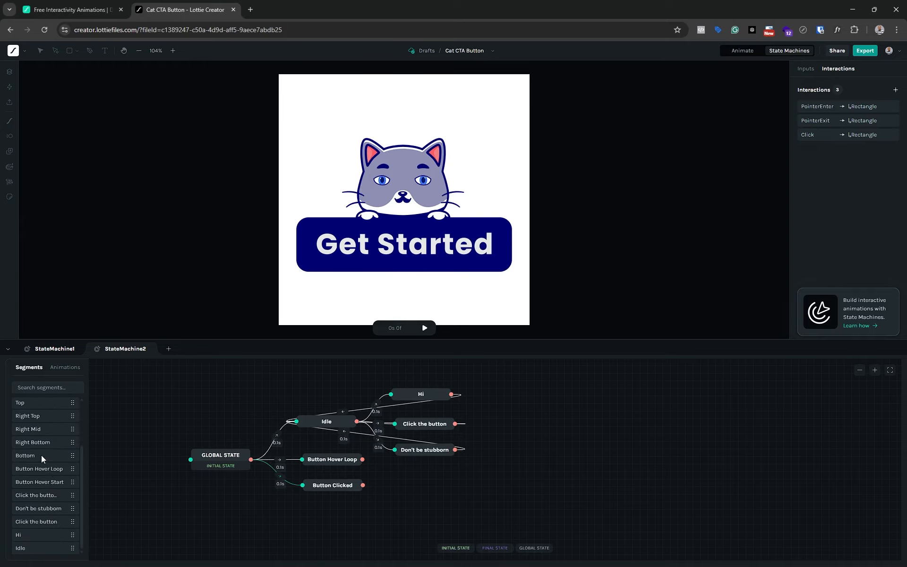
{"action": "left_click_drag", "start_coordinate": [41, 455], "coordinate": [335, 517]}
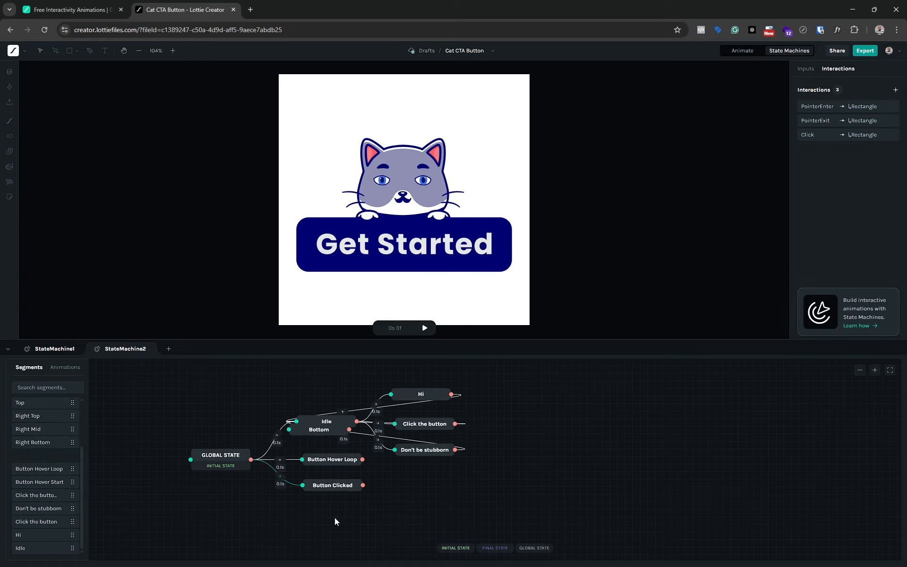
{"action": "left_click_drag", "start_coordinate": [313, 432], "coordinate": [327, 516]}
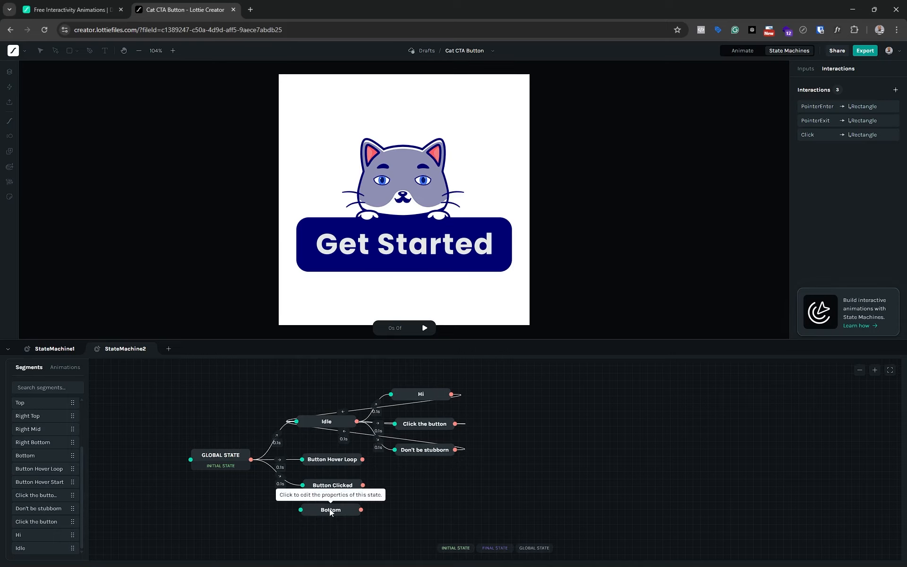
Set the Bottom state to loop infinitely
{"action": "left_click", "coordinate": [331, 510]}
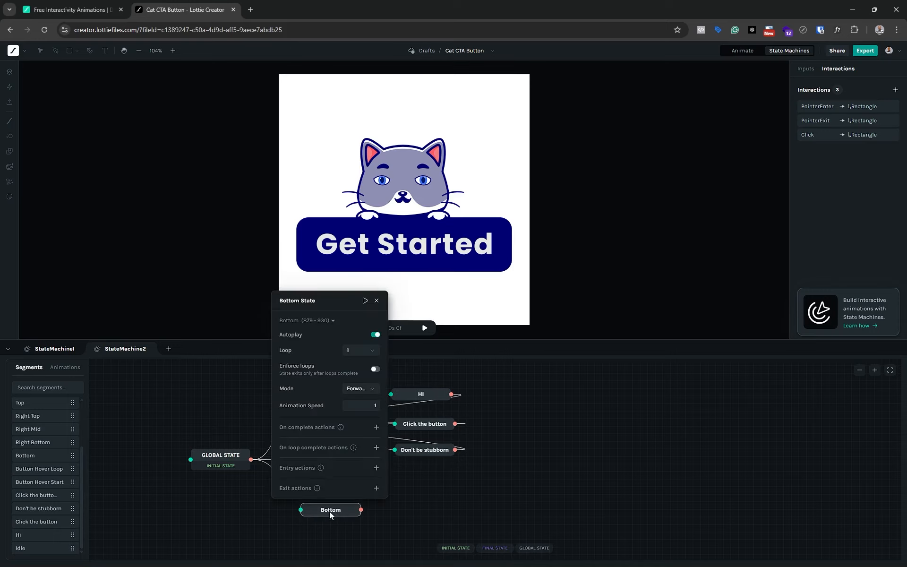
{"action": "left_click", "coordinate": [359, 353]}
{"action": "left_click", "coordinate": [356, 370]}
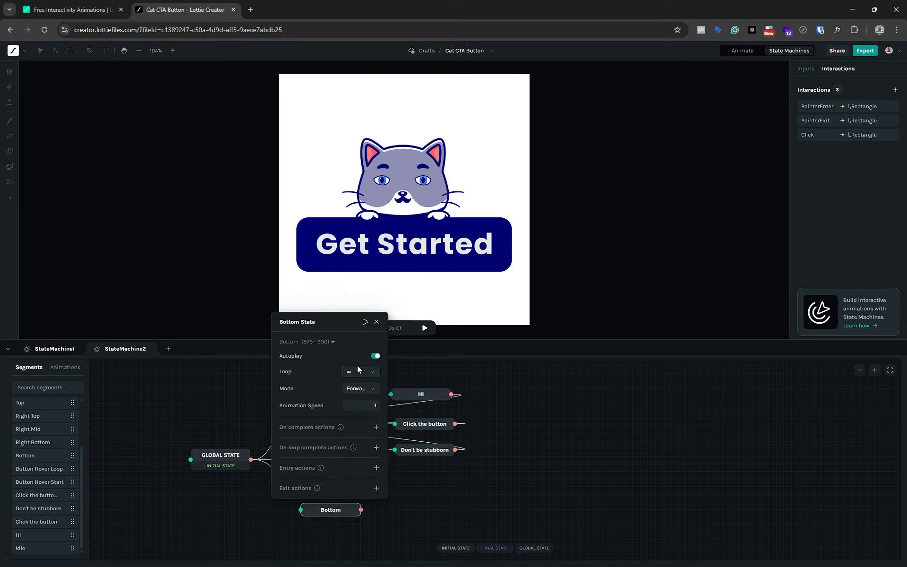
{"action": "left_click", "coordinate": [377, 321]}
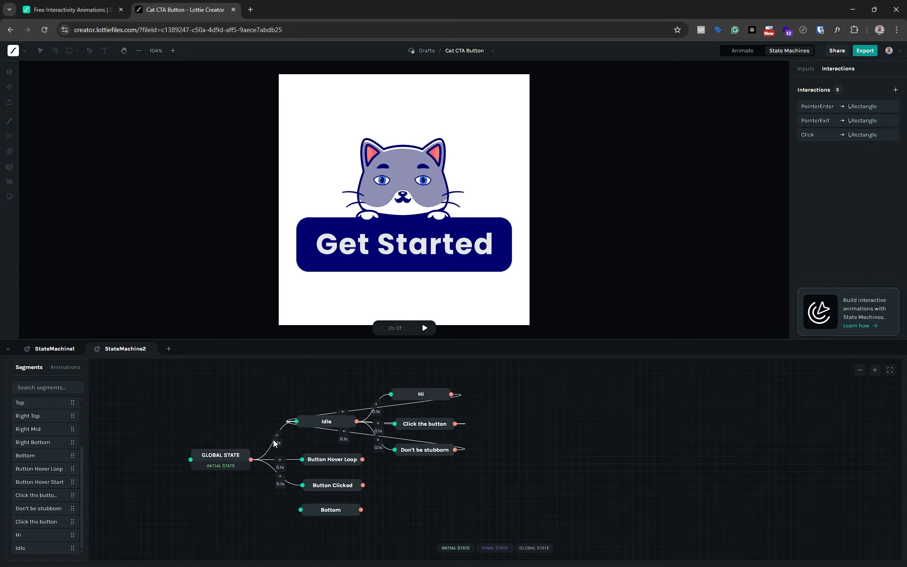
Connect Global State to the Bottom state and make the transition Tweened, with a duration of 0.1 s and Linear easing
{"action": "left_click_drag", "start_coordinate": [331, 511], "coordinate": [395, 456]}
{"action": "left_click", "coordinate": [305, 507]}
{"action": "left_click", "coordinate": [469, 478]}
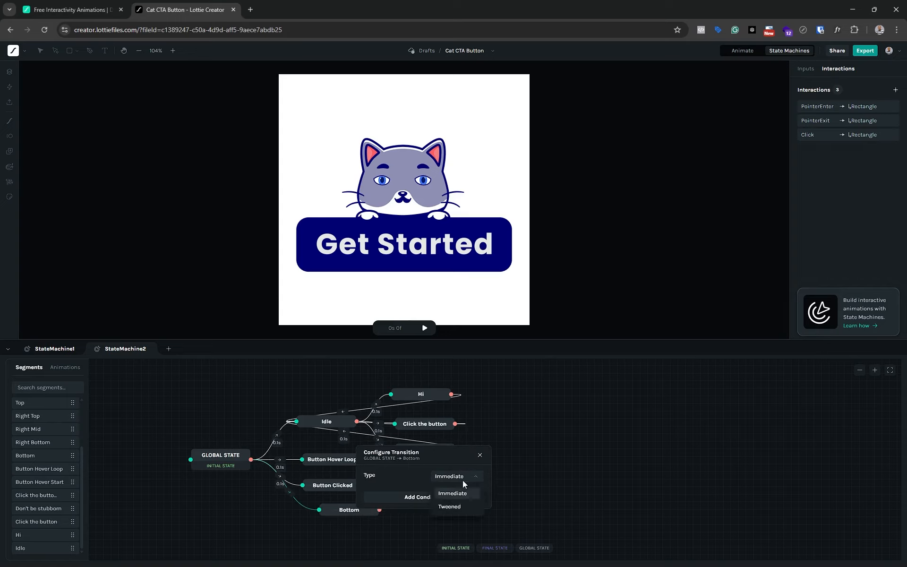
{"action": "left_click", "coordinate": [457, 507]}
{"action": "left_click", "coordinate": [454, 493]}
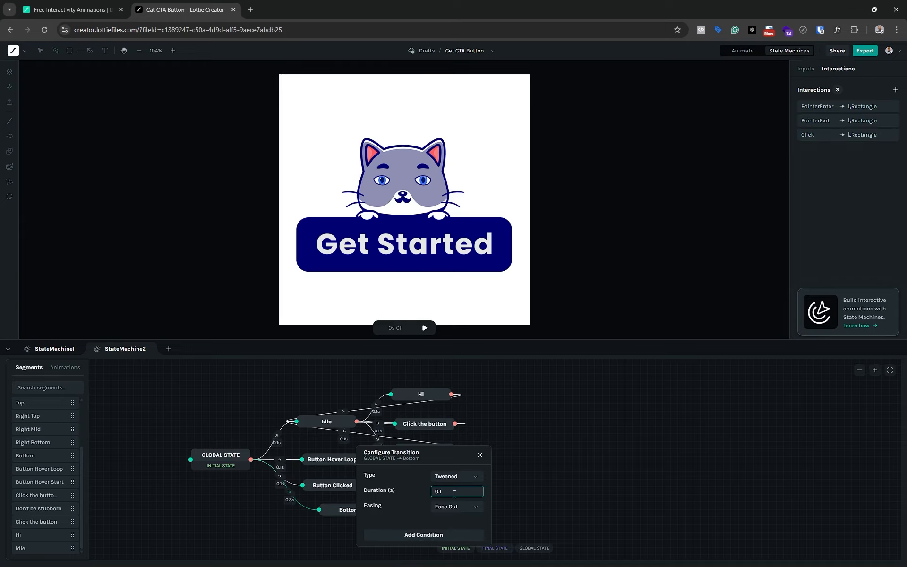
{"action": "left_click", "coordinate": [443, 506]}
{"action": "left_click", "coordinate": [468, 427]}
Add a condition to the Global State to Bottom transition requiring the State input to equal bottom
{"action": "left_click_drag", "start_coordinate": [446, 458], "coordinate": [565, 377]}
{"action": "left_click", "coordinate": [525, 454]}
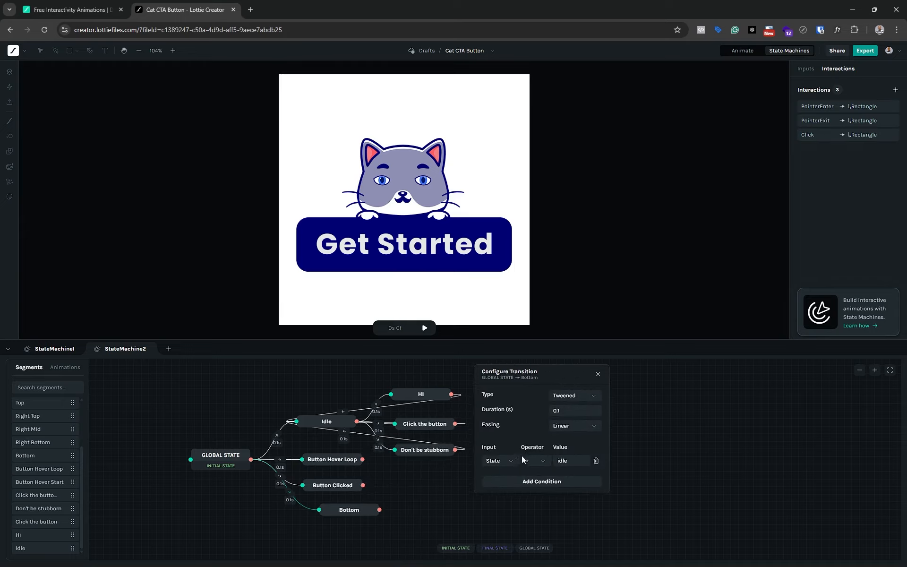
{"action": "left_click", "coordinate": [515, 459]}
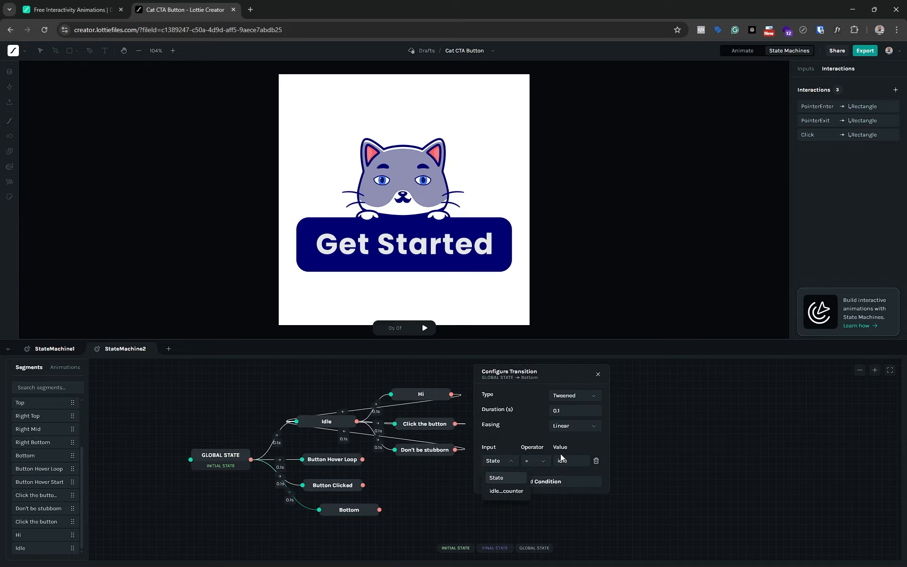
{"action": "left_click", "coordinate": [579, 457]}
{"action": "left_click", "coordinate": [571, 461]}
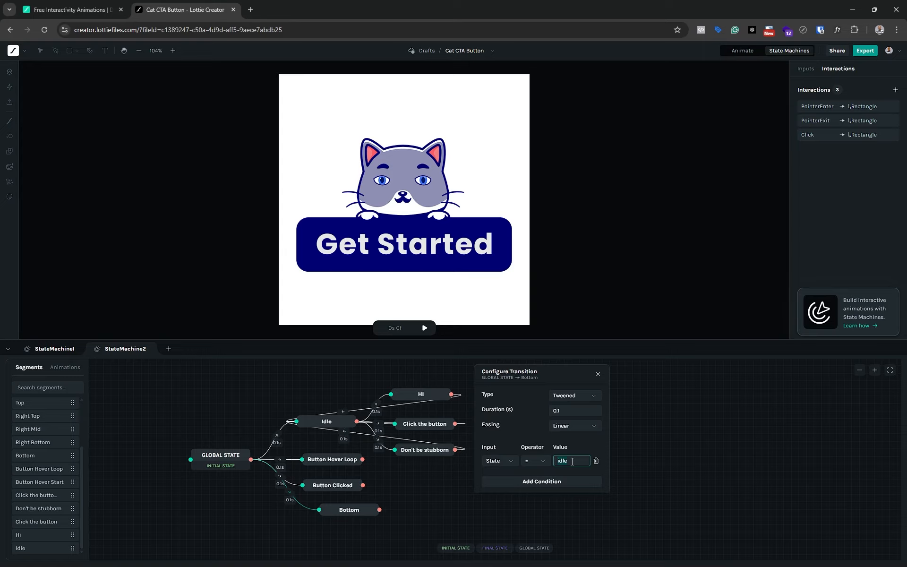
{"action": "type", "text": "bottom"}
{"action": "left_click", "coordinate": [599, 375]}
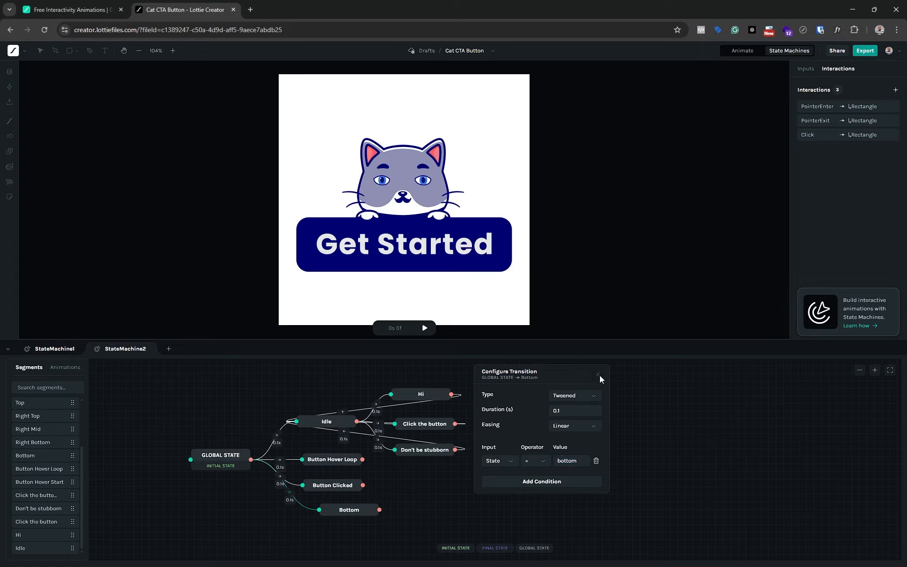
Create a new interaction of type PointerEnter that targets the Bottom layer
{"action": "left_click", "coordinate": [897, 90]}
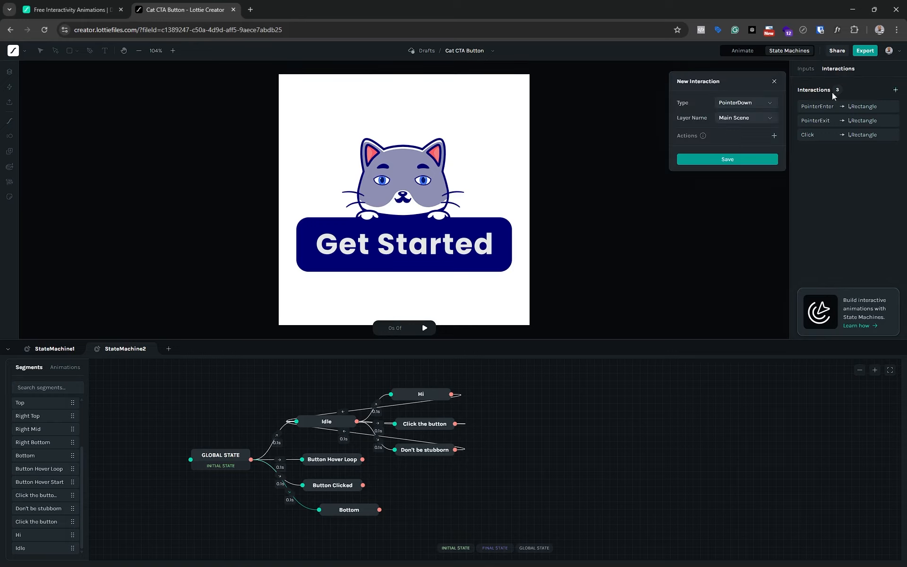
{"action": "left_click", "coordinate": [764, 103]}
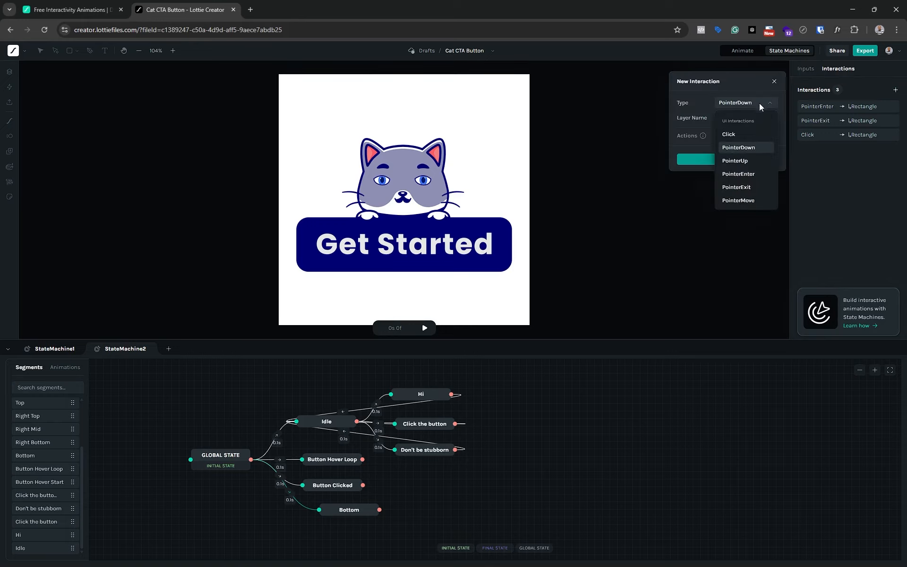
{"action": "left_click", "coordinate": [742, 174]}
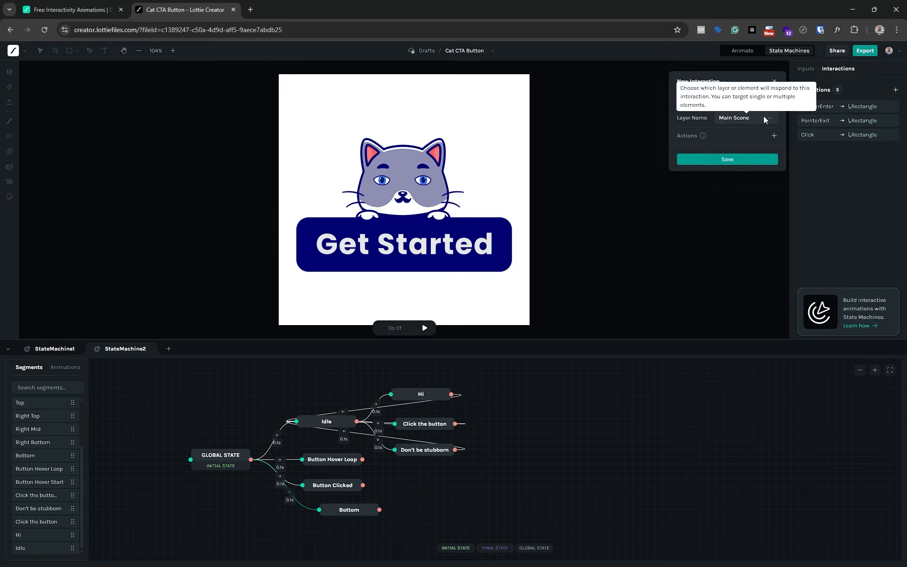
{"action": "left_click", "coordinate": [765, 117]}
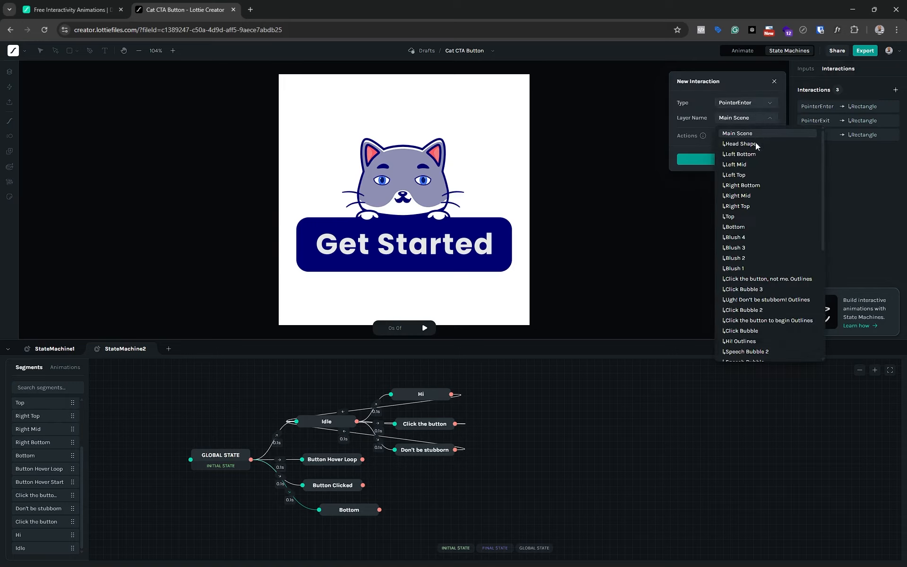
{"action": "left_click", "coordinate": [747, 228]}
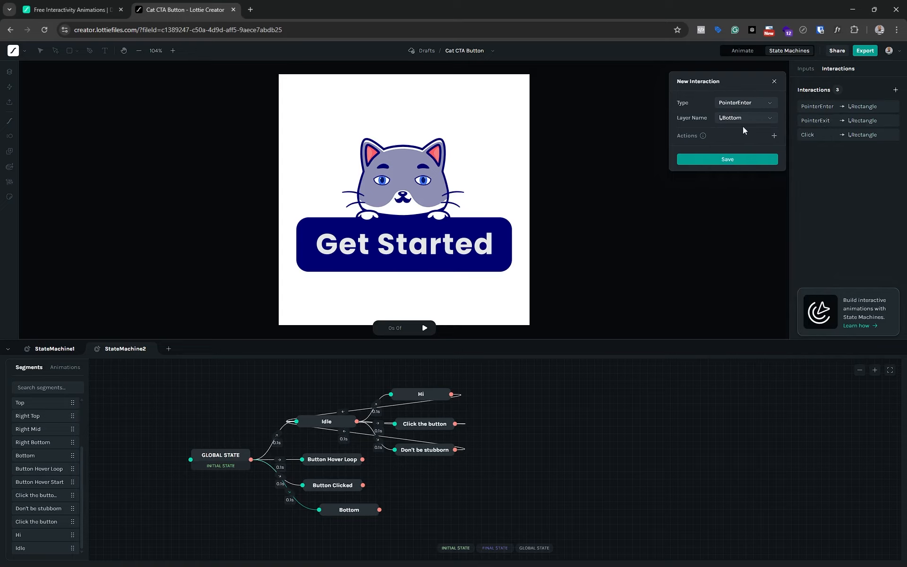
Give the Bottom layer's PointerEnter interaction a Set Input value action for the State input, and save it
{"action": "left_click", "coordinate": [774, 136]}
{"action": "left_click", "coordinate": [799, 152]}
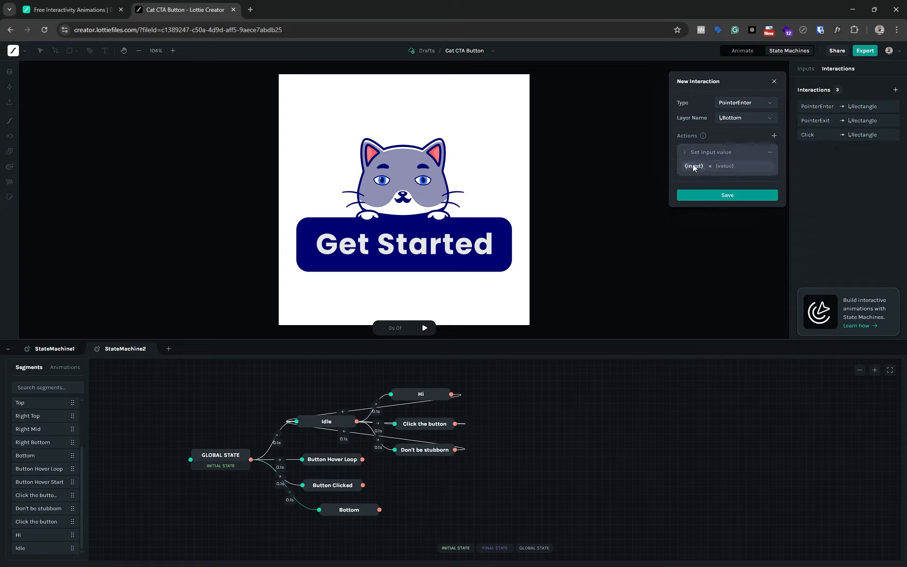
{"action": "left_click", "coordinate": [694, 167]}
{"action": "left_click", "coordinate": [700, 182]}
{"action": "left_click", "coordinate": [729, 166]}
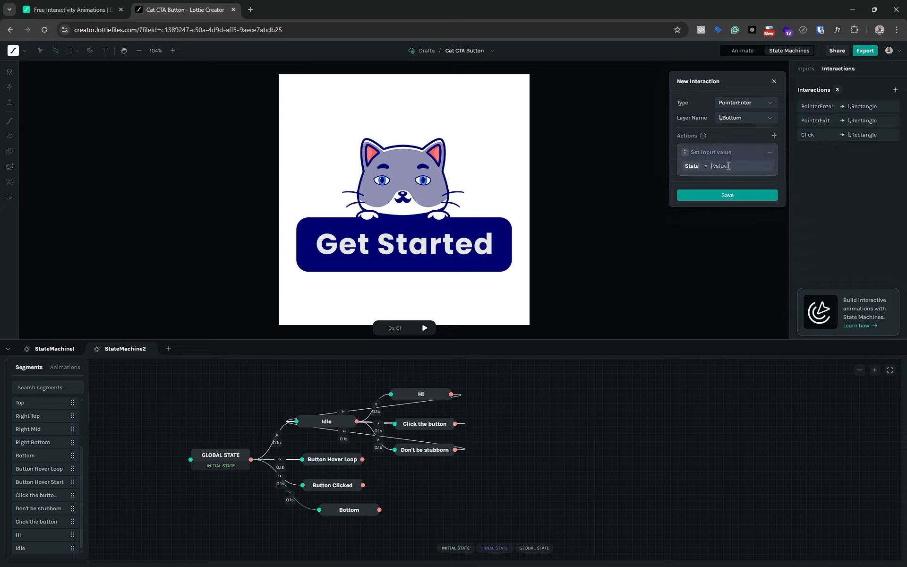
{"action": "left_click", "coordinate": [724, 197]}
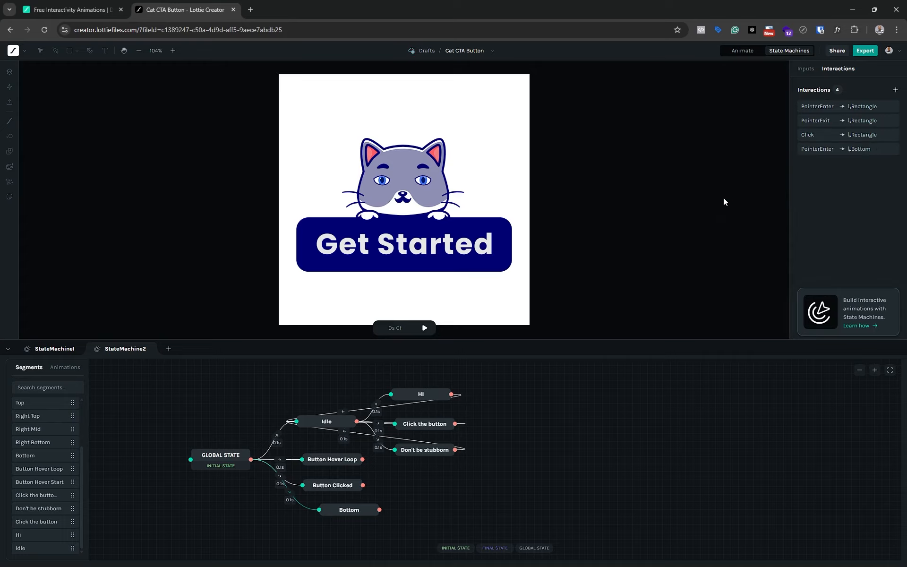
Preview the state machine and test the cat's reaction with the pointer in the area below the button
{"action": "left_click", "coordinate": [426, 329]}
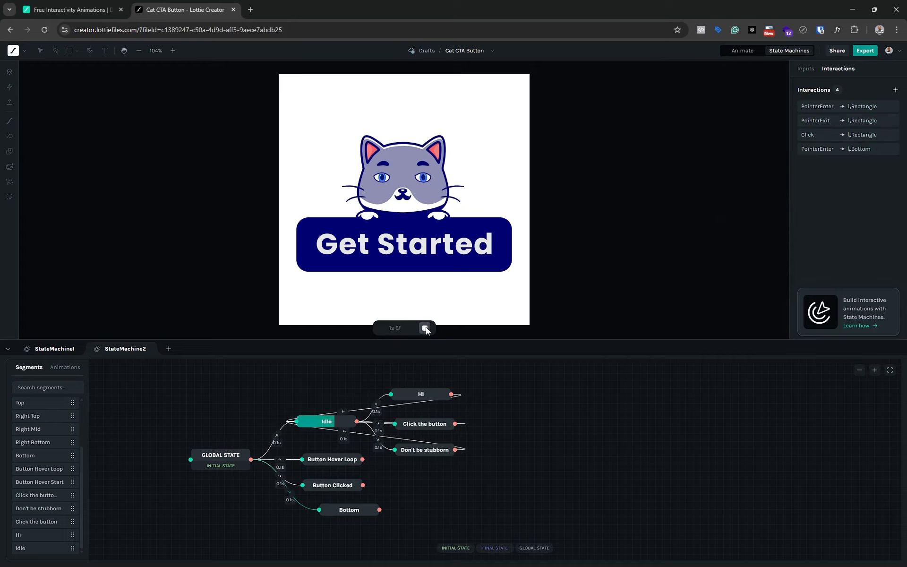
{"action": "mouse_move", "coordinate": [409, 294]}
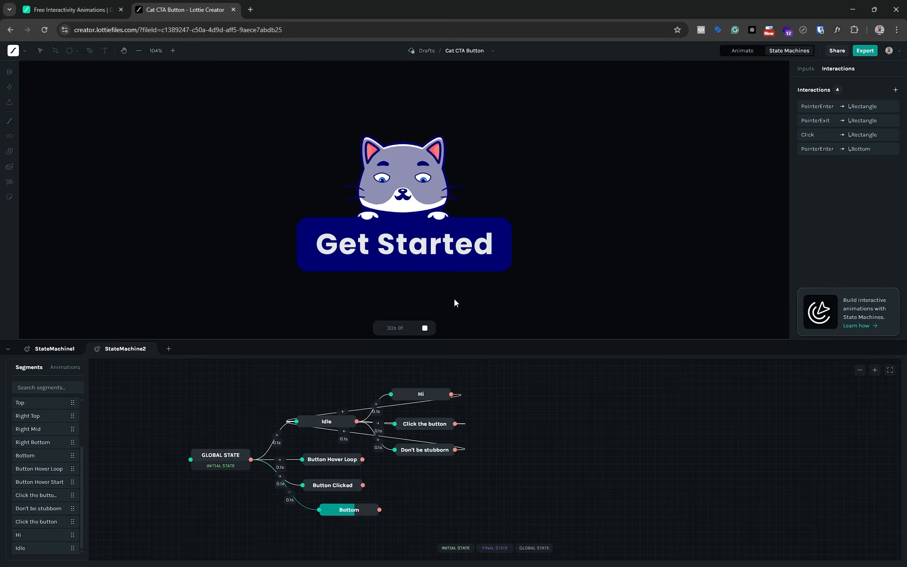
{"action": "left_click", "coordinate": [425, 328]}
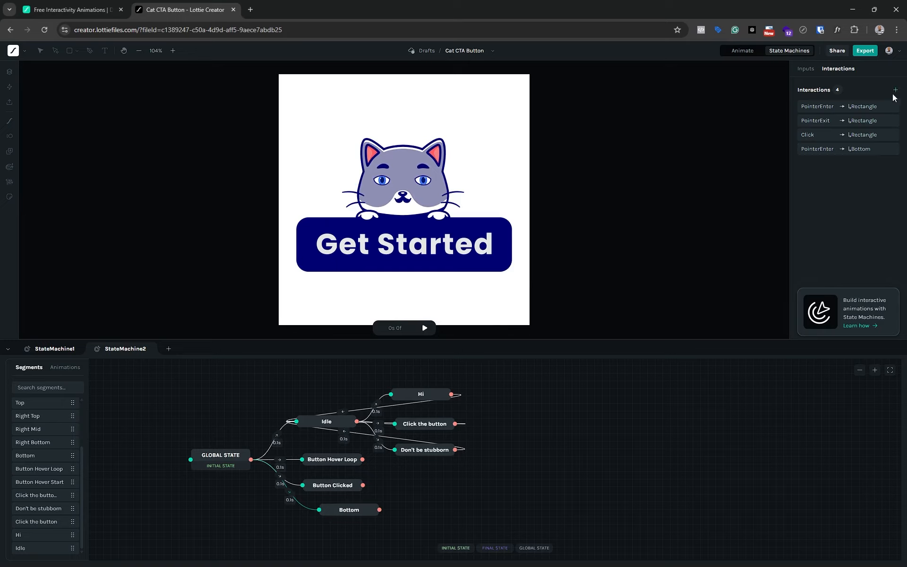
Create a new interaction of type PointerExit that targets the Bottom layer
{"action": "left_click", "coordinate": [895, 90]}
{"action": "left_click", "coordinate": [760, 106]}
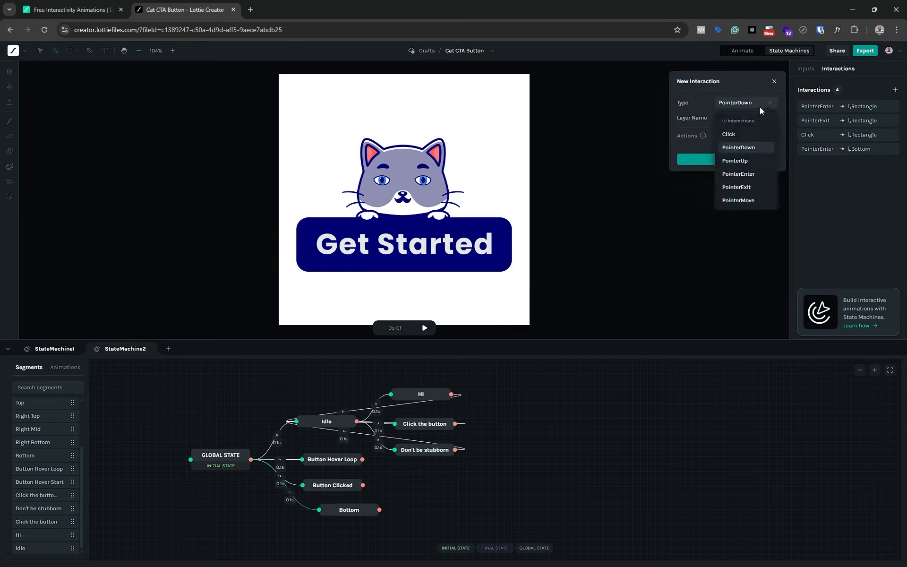
{"action": "left_click", "coordinate": [738, 186]}
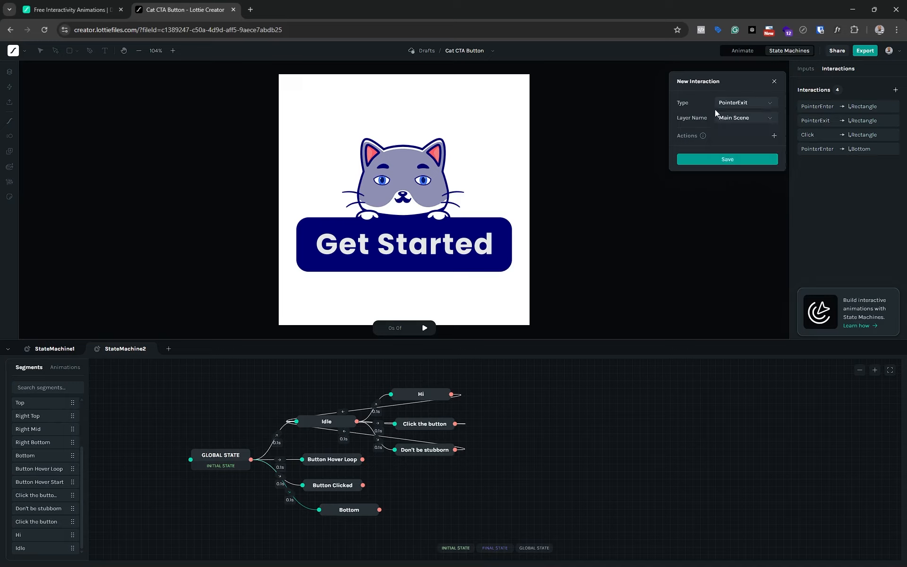
{"action": "left_click", "coordinate": [751, 117]}
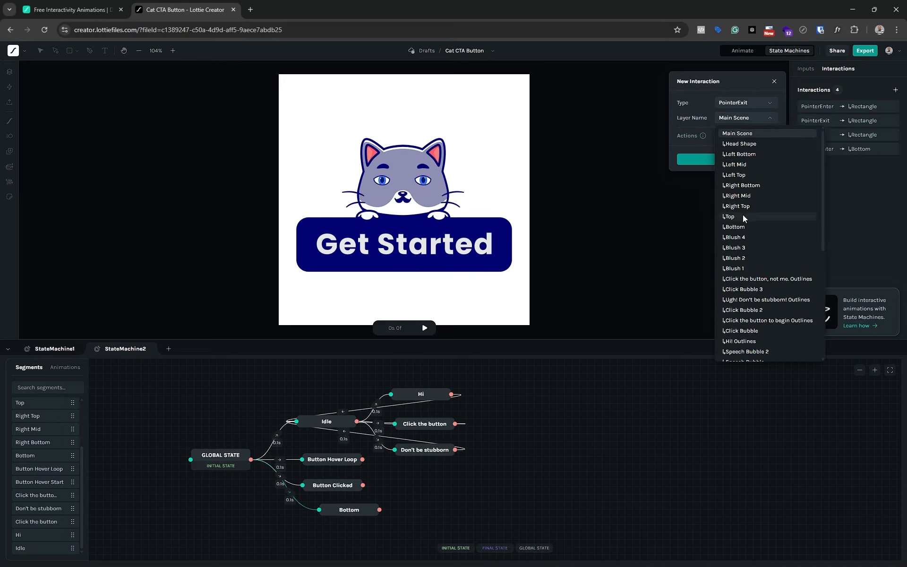
{"action": "left_click", "coordinate": [740, 229]}
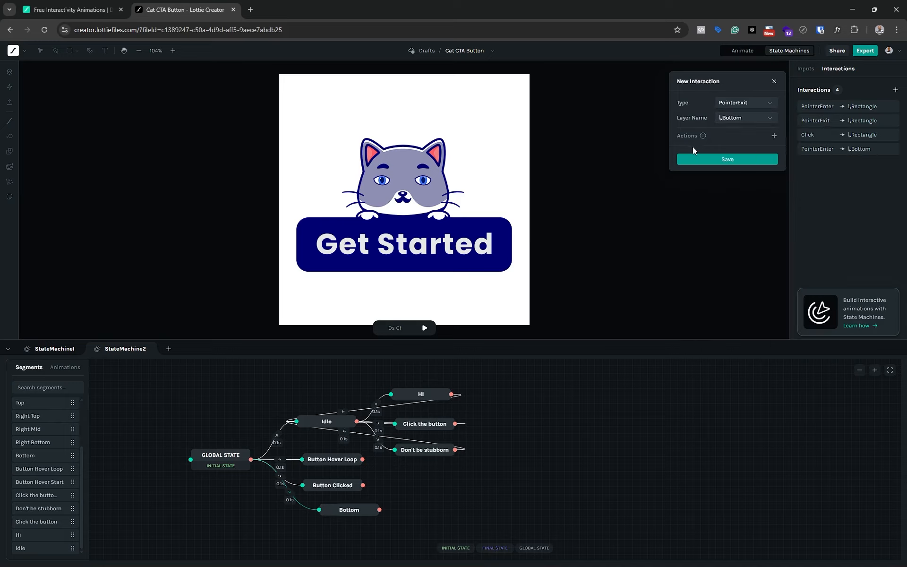
Give the Bottom layer's PointerExit interaction a Set Input value action setting State to idle, and save it
{"action": "left_click", "coordinate": [775, 136]}
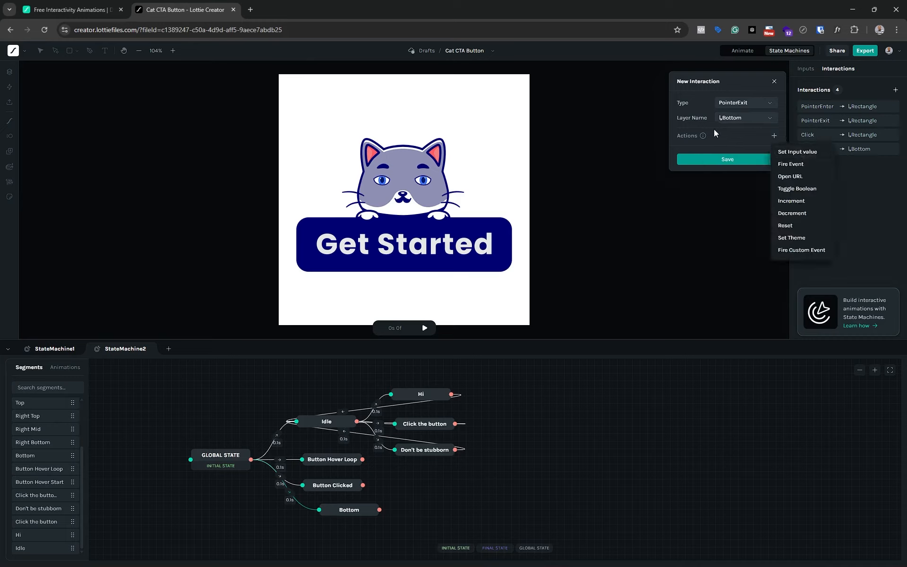
{"action": "left_click", "coordinate": [803, 152]}
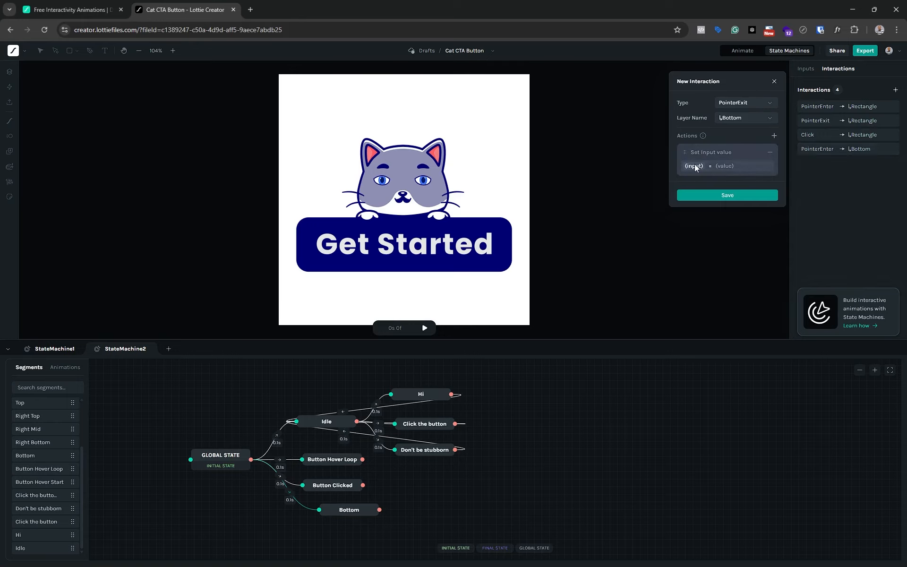
{"action": "left_click", "coordinate": [695, 165]}
{"action": "left_click", "coordinate": [698, 181]}
{"action": "left_click", "coordinate": [735, 171]}
{"action": "type", "text": "idle"}
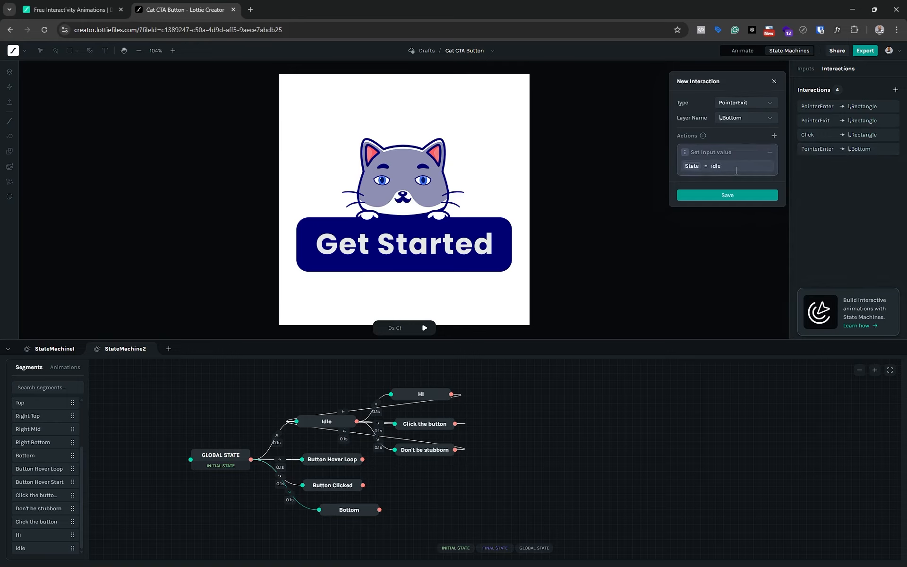
{"action": "left_click", "coordinate": [715, 195]}
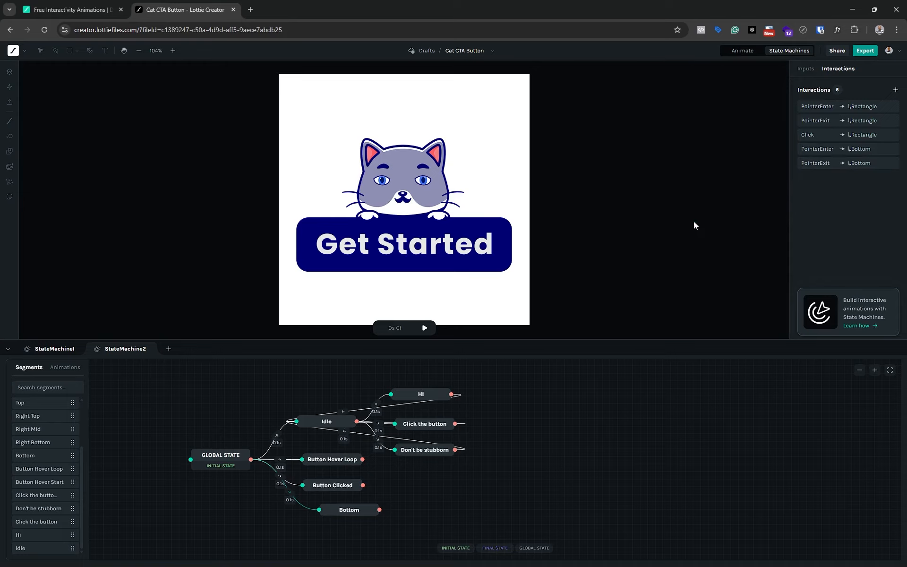
Preview the state machine, and examine the Bottom layer and the Bottom segment's playback in the Animate workspace
{"action": "left_click", "coordinate": [431, 327]}
{"action": "left_click", "coordinate": [425, 328]}
{"action": "left_click", "coordinate": [727, 53]}
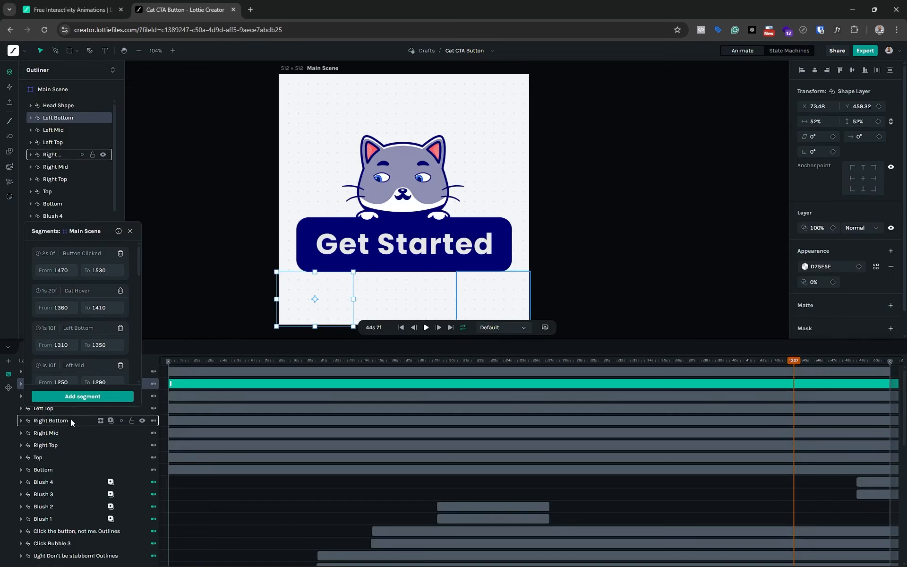
{"action": "left_click", "coordinate": [51, 469]}
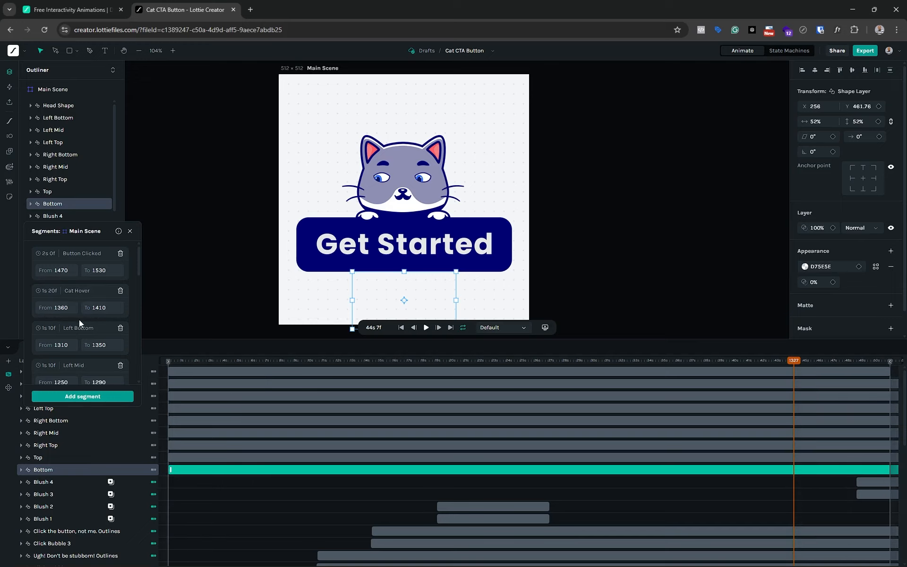
{"action": "scroll", "coordinate": [78, 320], "scroll_direction": "down", "scroll_amount": 2}
{"action": "scroll", "coordinate": [79, 323], "scroll_direction": "down", "scroll_amount": 1}
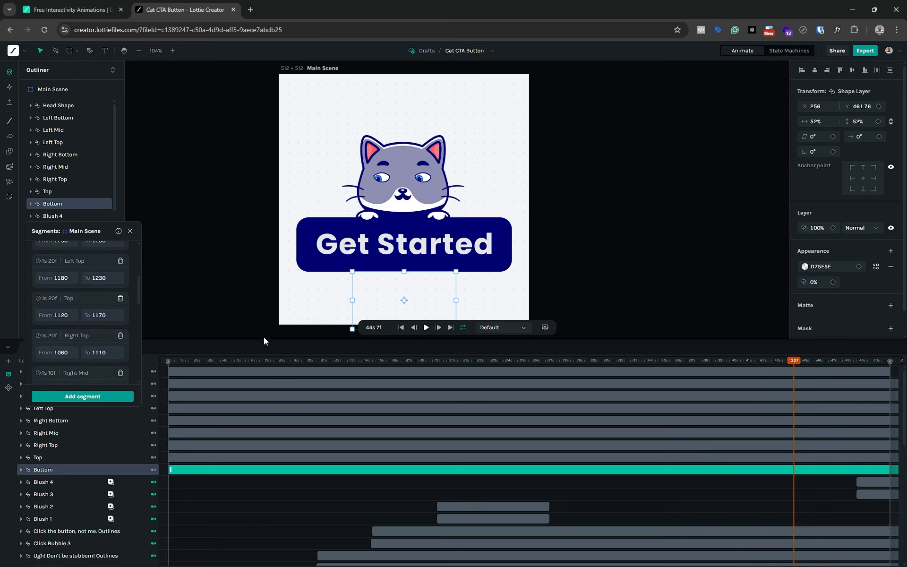
{"action": "left_click", "coordinate": [425, 327]}
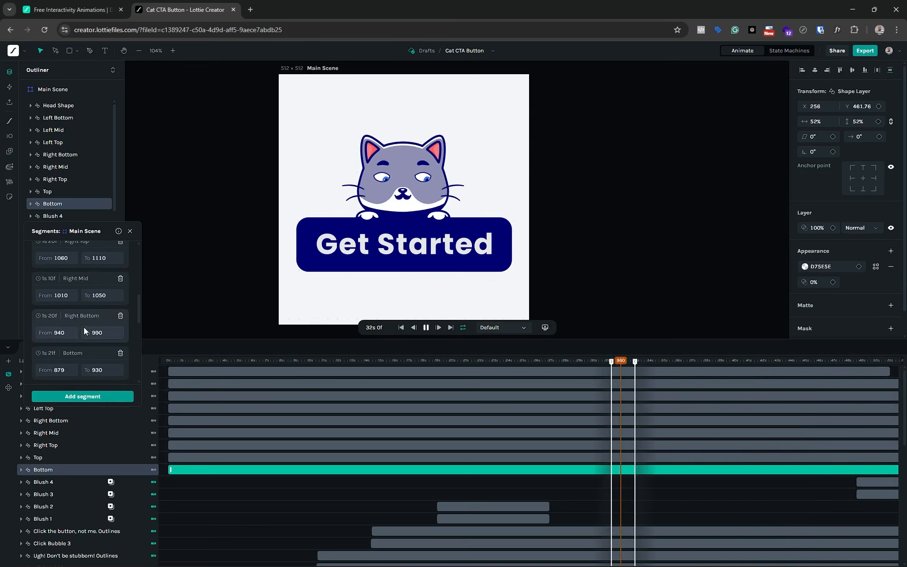
{"action": "scroll", "coordinate": [84, 327], "scroll_direction": "down", "scroll_amount": 3}
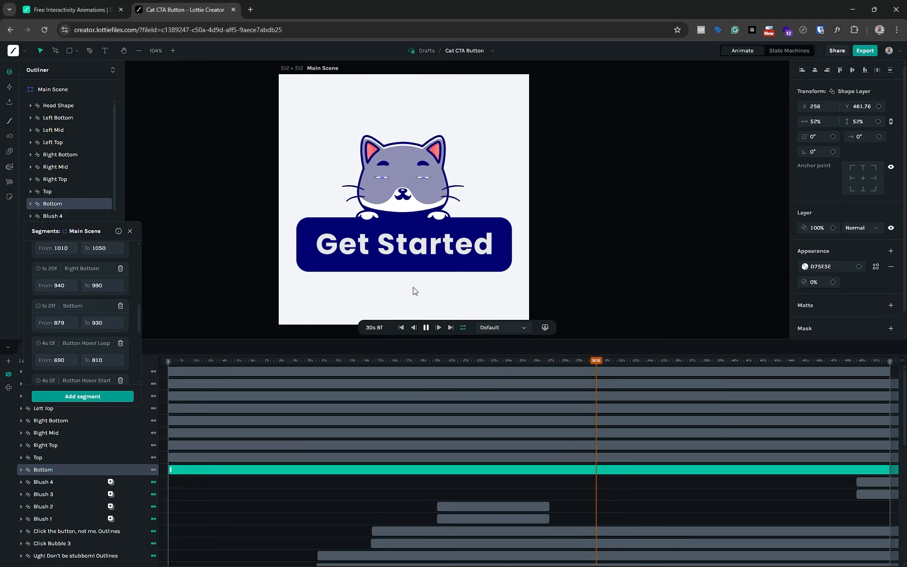
{"action": "left_click", "coordinate": [426, 327]}
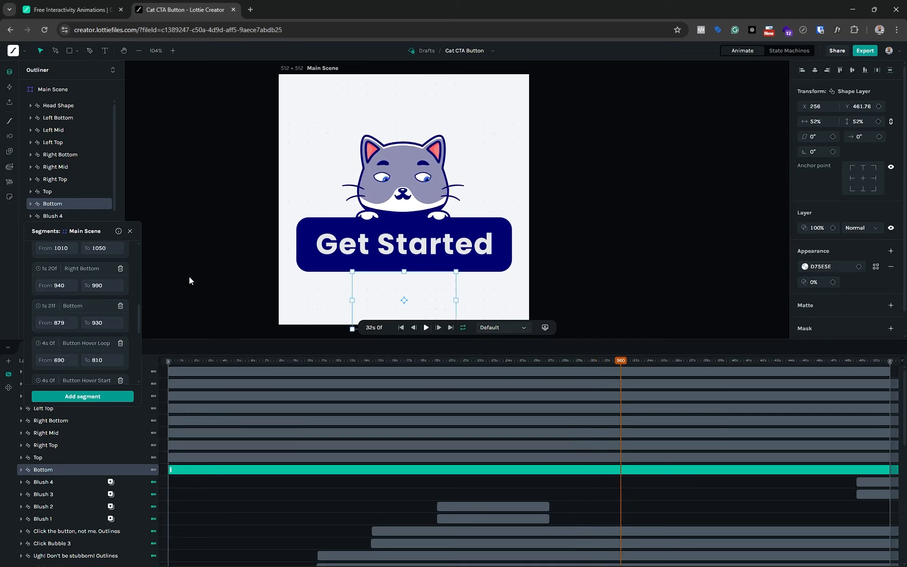
{"action": "left_click", "coordinate": [133, 232]}
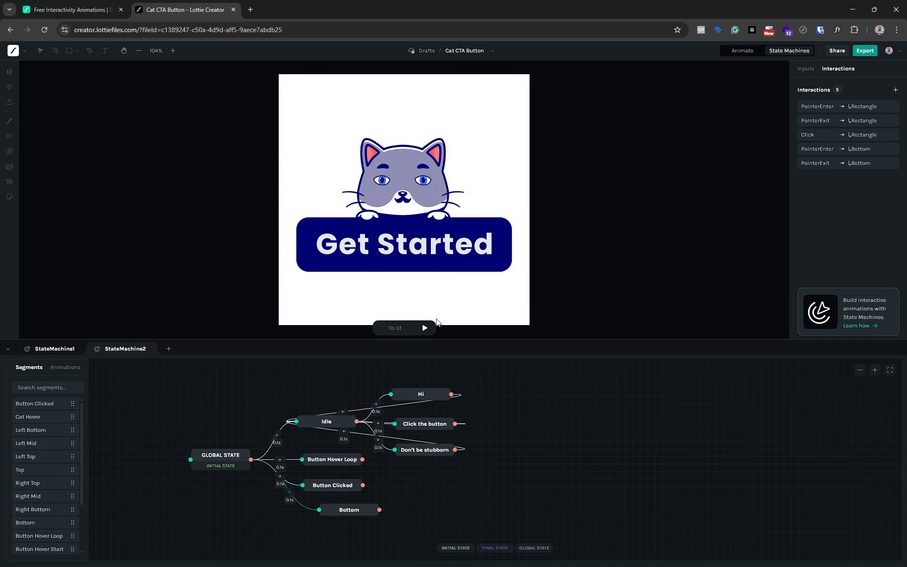
Test the pointer below the button in the state machine preview and compare it with the Bottom segment's playback in the Animate workspace
{"action": "left_click", "coordinate": [426, 328]}
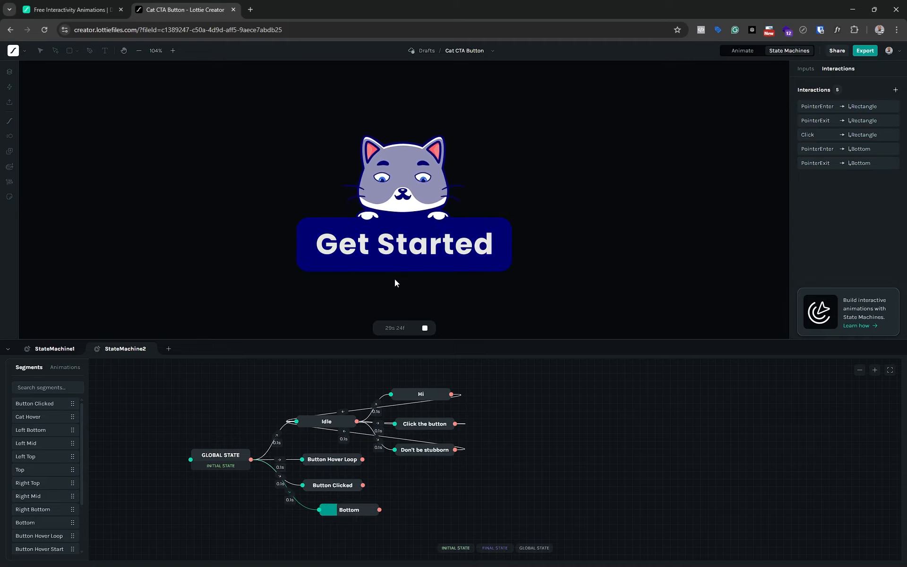
{"action": "left_click", "coordinate": [425, 328]}
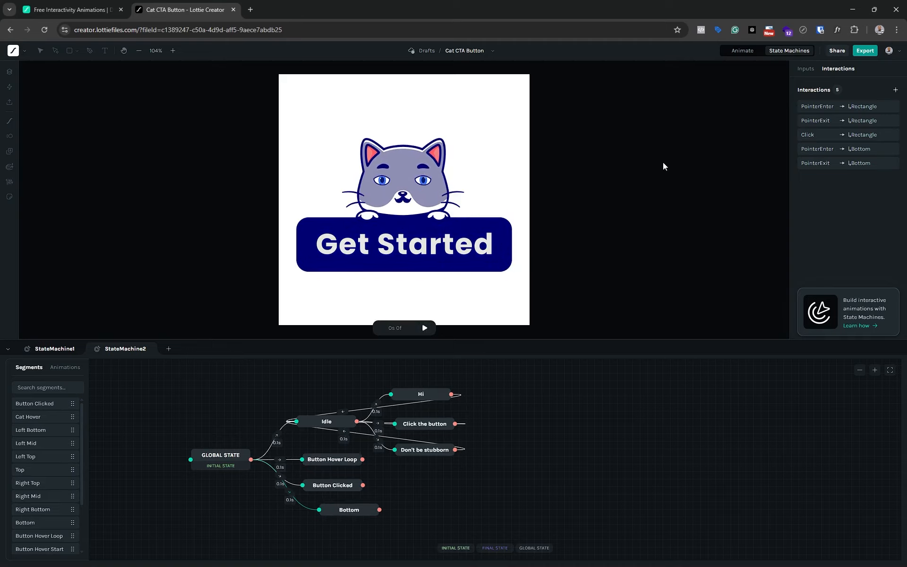
{"action": "left_click", "coordinate": [742, 51]}
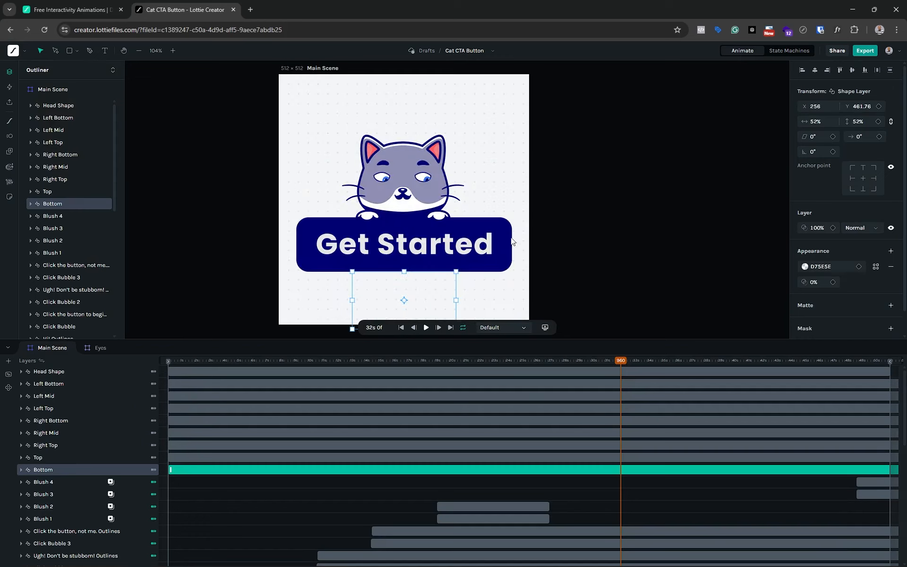
{"action": "left_click", "coordinate": [426, 331]}
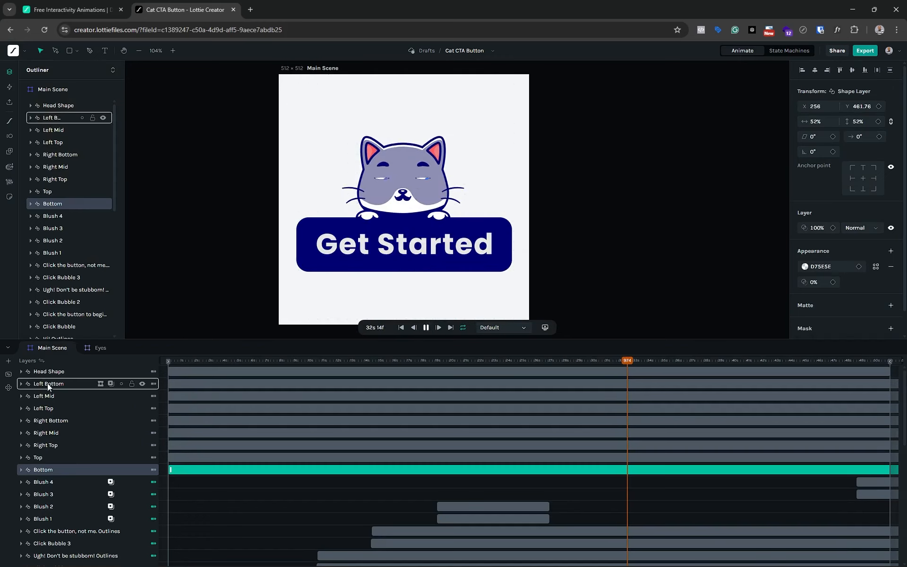
{"action": "left_click", "coordinate": [10, 374]}
{"action": "scroll", "coordinate": [76, 316], "scroll_direction": "down", "scroll_amount": 2}
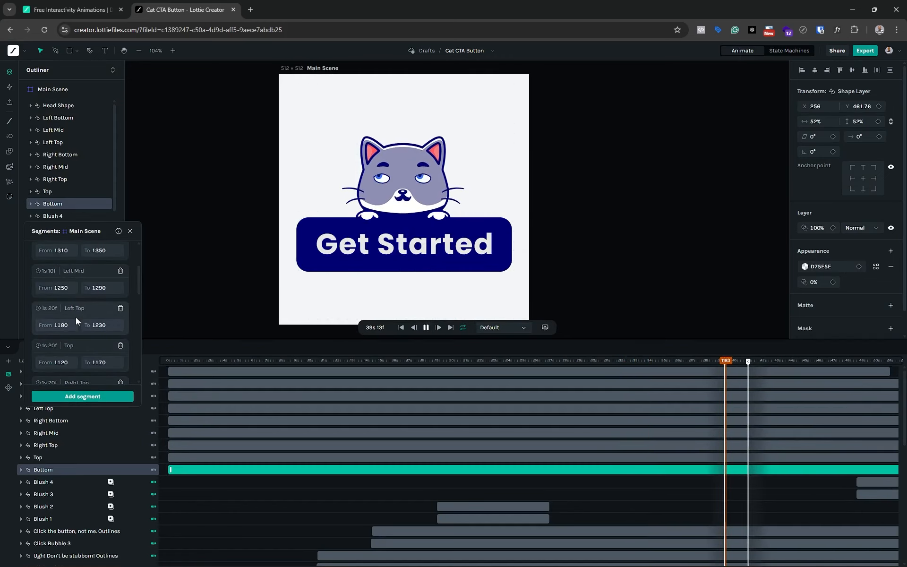
{"action": "scroll", "coordinate": [78, 313], "scroll_direction": "down", "scroll_amount": 4}
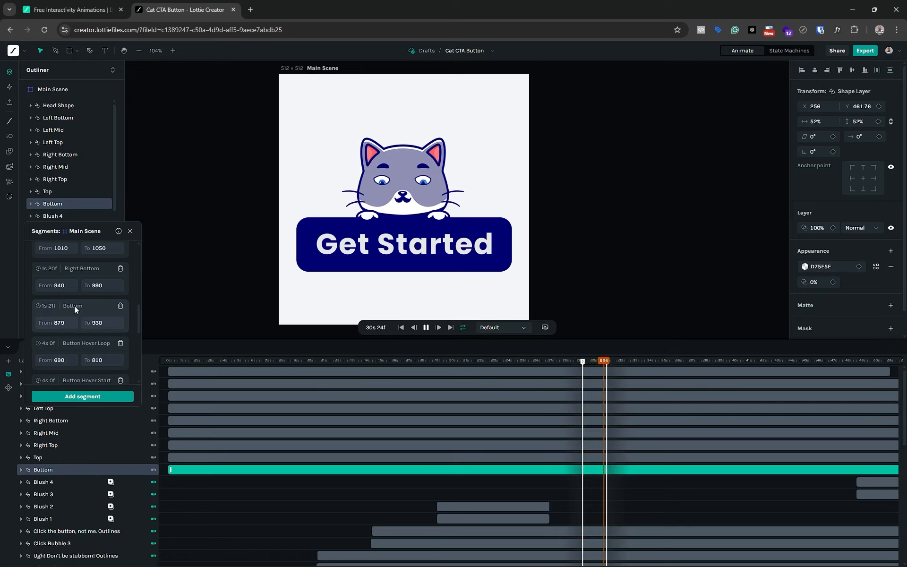
{"action": "left_click", "coordinate": [130, 232]}
{"action": "left_click", "coordinate": [786, 50]}
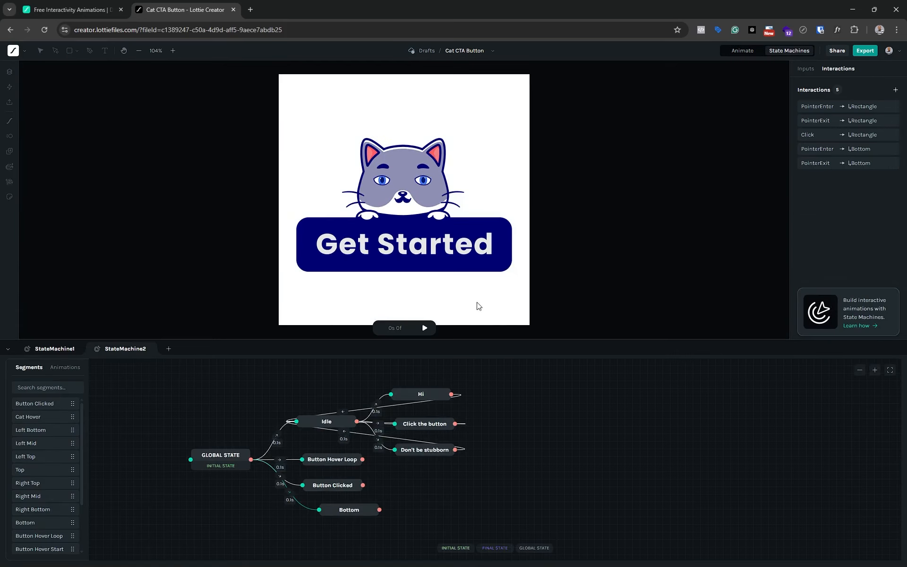
Preview the cat's reactions while moving the pointer back and forth between the area below and the Get Started button
{"action": "left_click", "coordinate": [424, 328]}
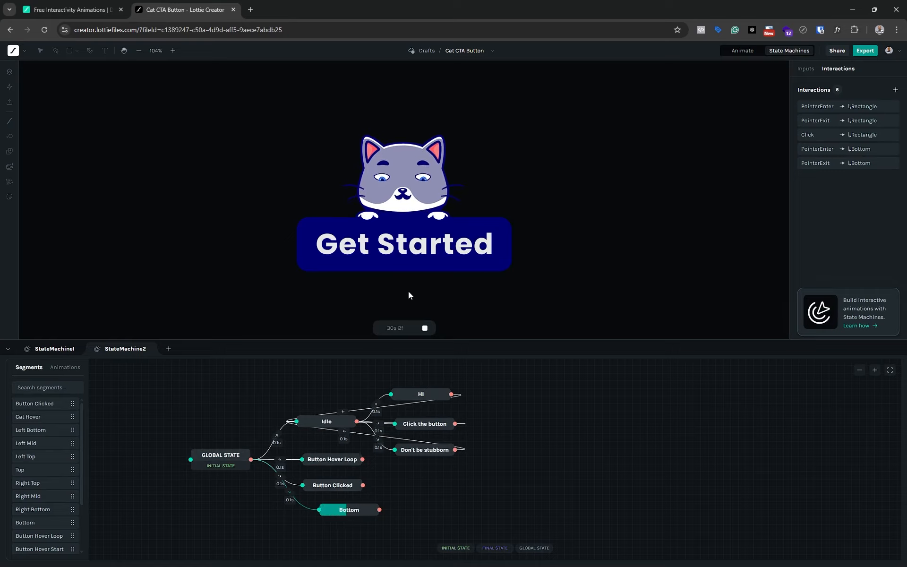
{"action": "mouse_move", "coordinate": [412, 266]}
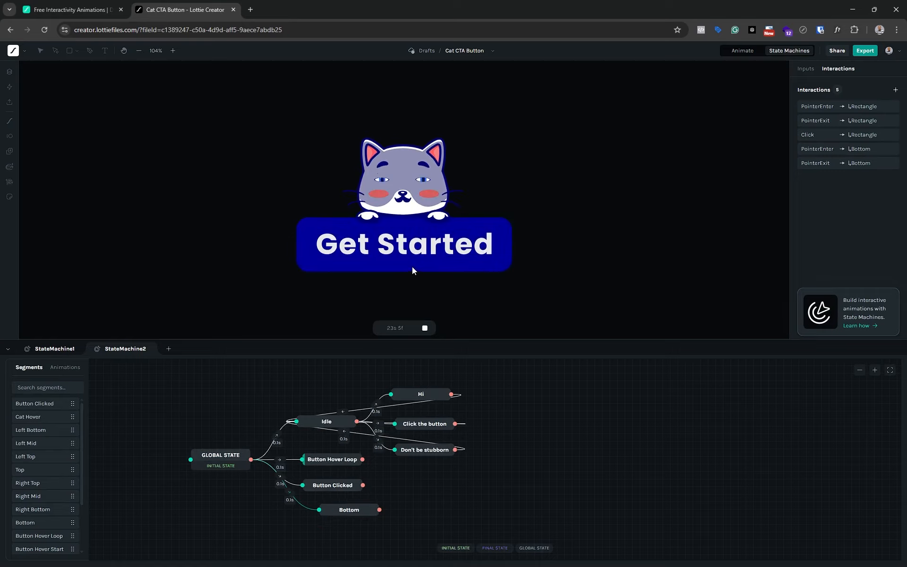
{"action": "mouse_move", "coordinate": [412, 288]}
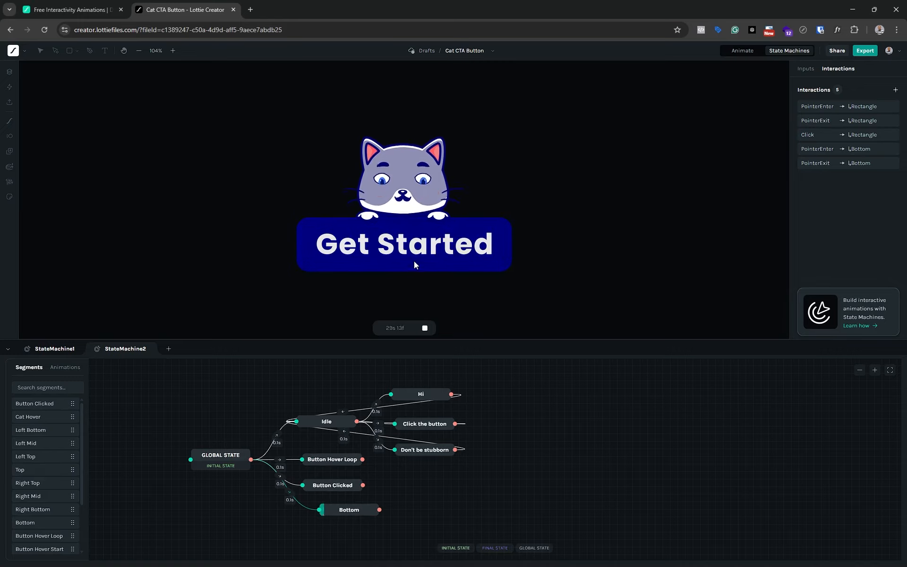
{"action": "left_click", "coordinate": [425, 328]}
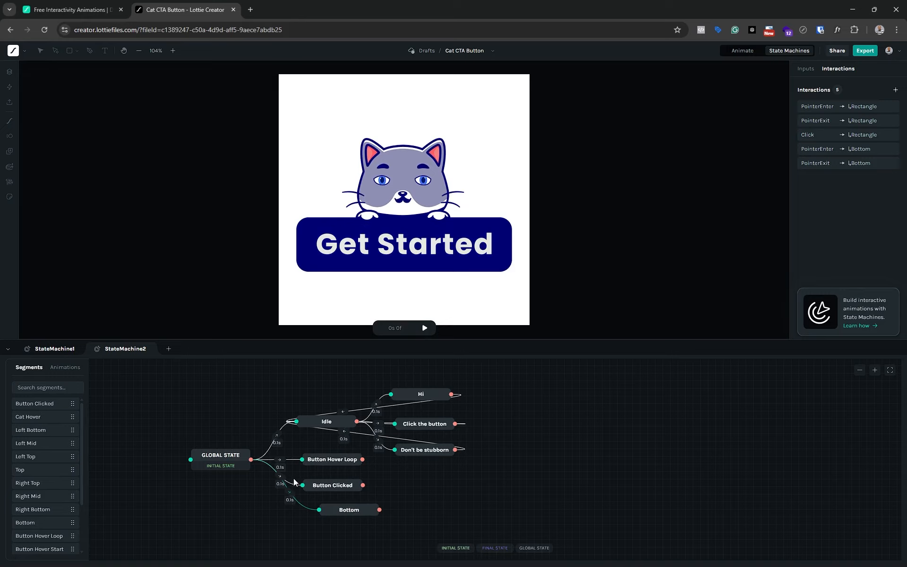
Review the Global State to Bottom transition's settings and move the Bottom state closer to Button Clicked
{"action": "left_click", "coordinate": [297, 503]}
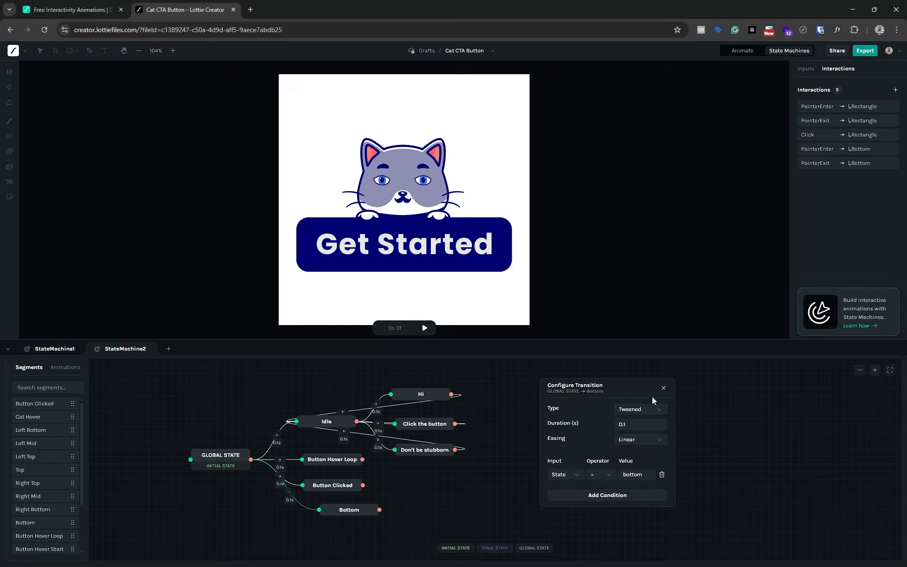
{"action": "left_click", "coordinate": [663, 387]}
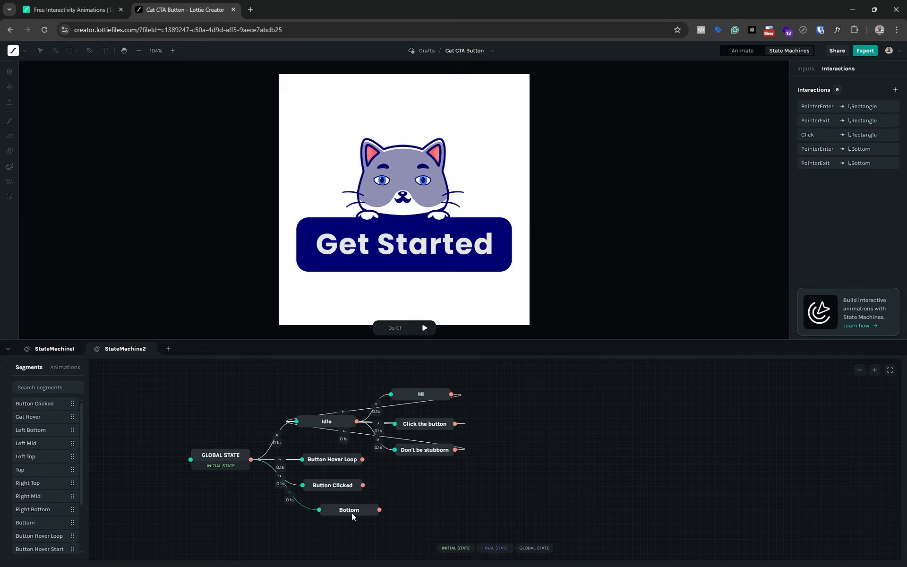
{"action": "left_click_drag", "start_coordinate": [352, 512], "coordinate": [340, 506]}
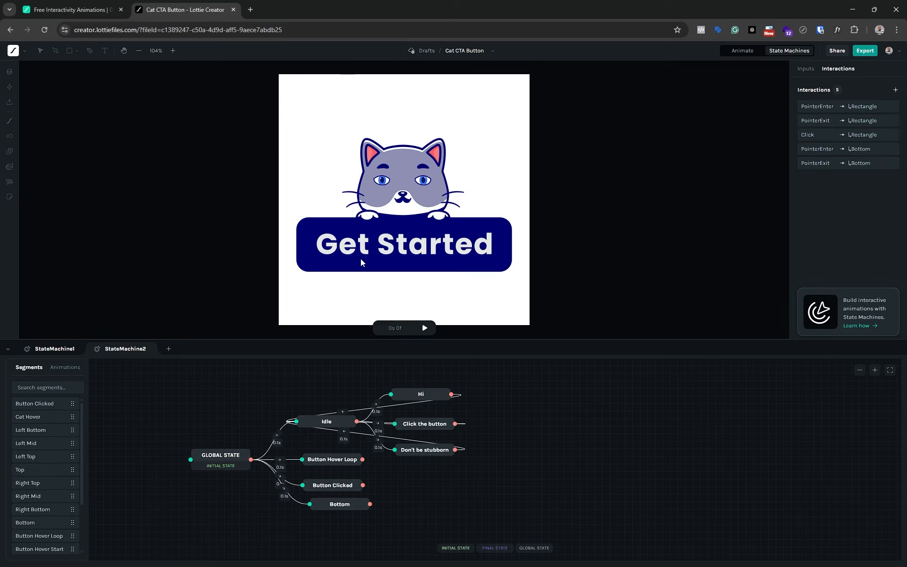
Look at the Free Hover Bot Animation on LottieFiles, return to the Cat CTA Button file and line up the Bottom state under Button Clicked
{"action": "left_click", "coordinate": [71, 9]}
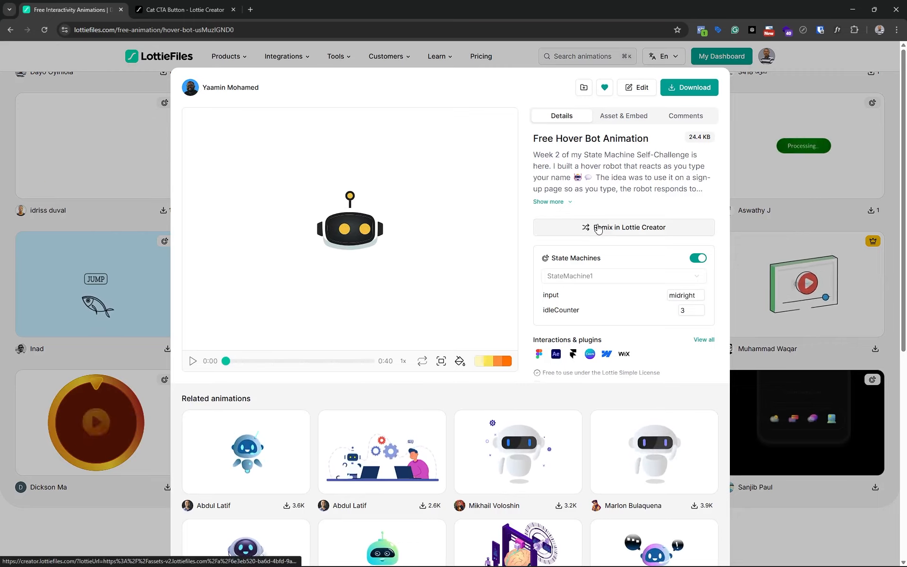
{"action": "left_click", "coordinate": [203, 10]}
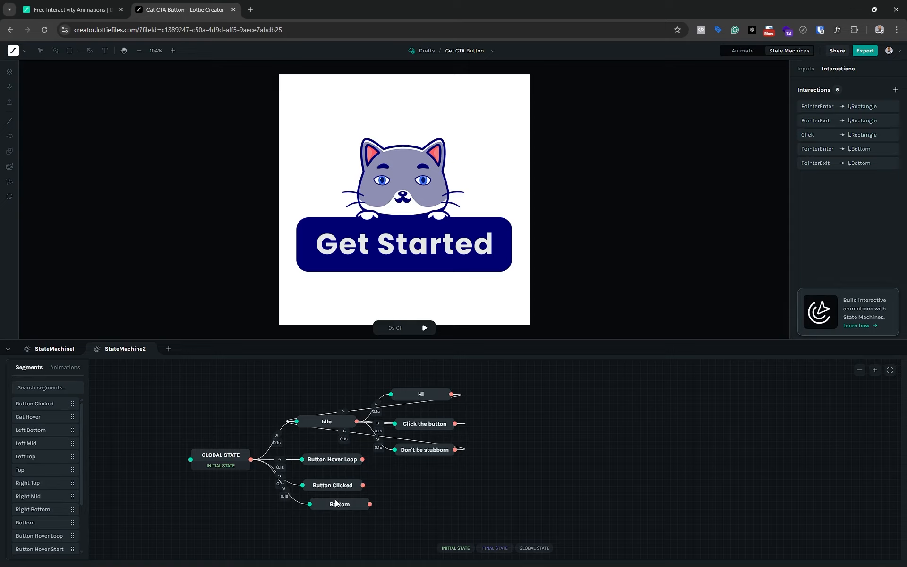
{"action": "left_click_drag", "start_coordinate": [333, 507], "coordinate": [329, 507]}
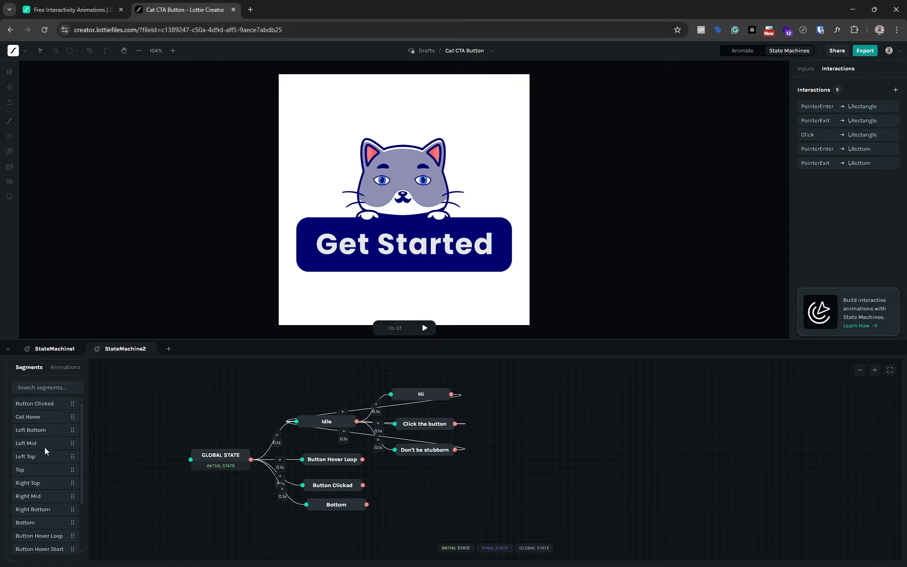
Add the Right Bottom segment as a state to the graph and place it directly under the Bottom state
{"action": "scroll", "coordinate": [44, 447], "scroll_direction": "down", "scroll_amount": 1}
{"action": "left_click_drag", "start_coordinate": [29, 463], "coordinate": [336, 531]}
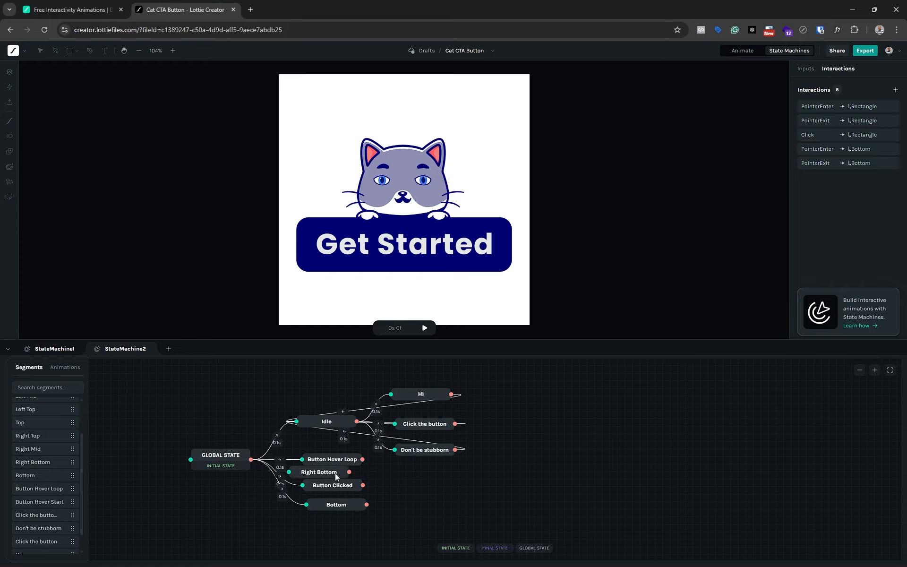
{"action": "left_click_drag", "start_coordinate": [335, 473], "coordinate": [344, 528]}
{"action": "scroll", "coordinate": [401, 497], "scroll_direction": "down", "scroll_amount": 1}
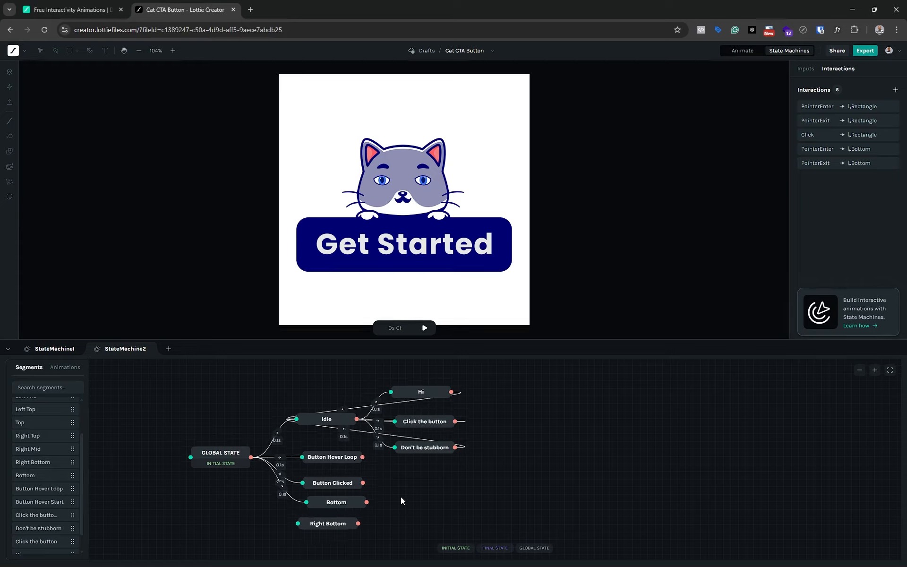
{"action": "left_click_drag", "start_coordinate": [325, 484], "coordinate": [334, 483]}
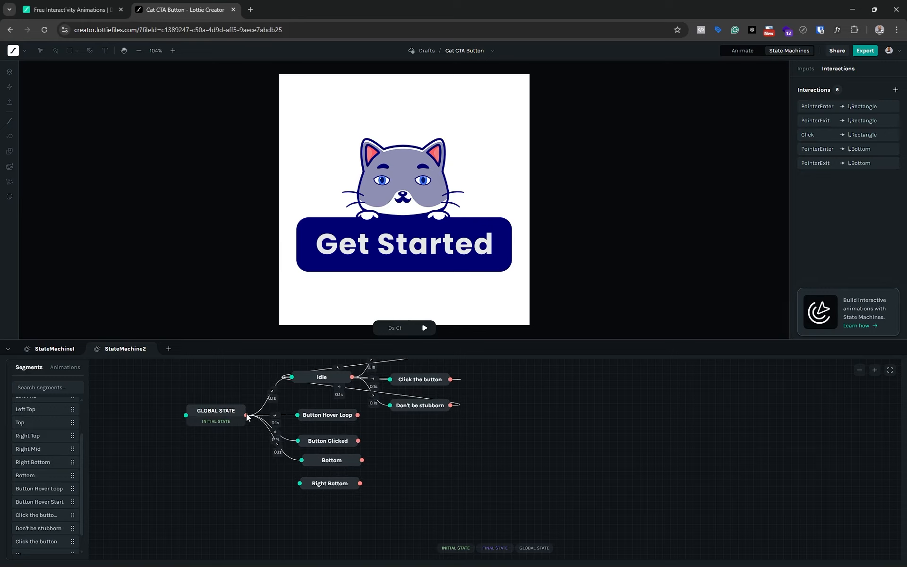
Connect Global State to Right Bottom and make the transition Tweened with a 0.1 s duration and Linear easing
{"action": "mouse_move", "coordinate": [246, 414]}
{"action": "left_mouse_down"}
{"action": "mouse_move", "coordinate": [262, 459]}
{"action": "mouse_move", "coordinate": [299, 486]}
{"action": "mouse_move", "coordinate": [556, 438]}
{"action": "left_mouse_up"}
{"action": "left_click", "coordinate": [284, 475]}
{"action": "left_click", "coordinate": [583, 456]}
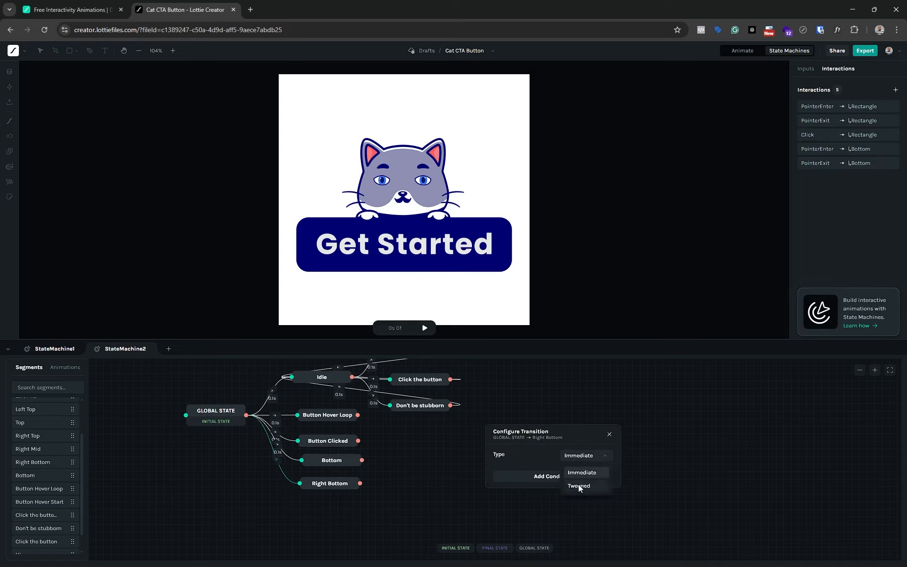
{"action": "left_click", "coordinate": [578, 484]}
{"action": "left_click", "coordinate": [579, 469]}
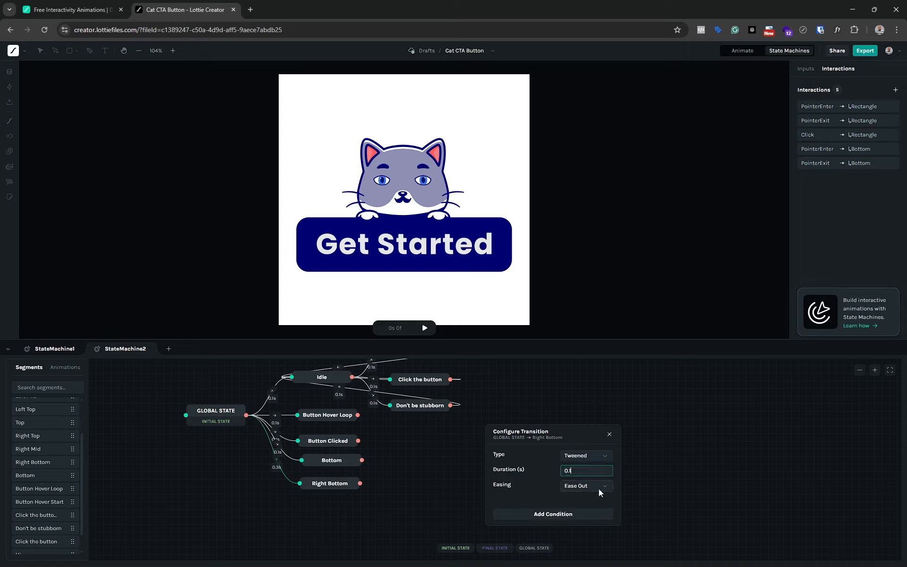
{"action": "left_click", "coordinate": [603, 487]}
{"action": "left_click", "coordinate": [585, 401]}
Add a condition to the Global State to Right Bottom transition requiring State = right_bottom
{"action": "left_click", "coordinate": [563, 514]}
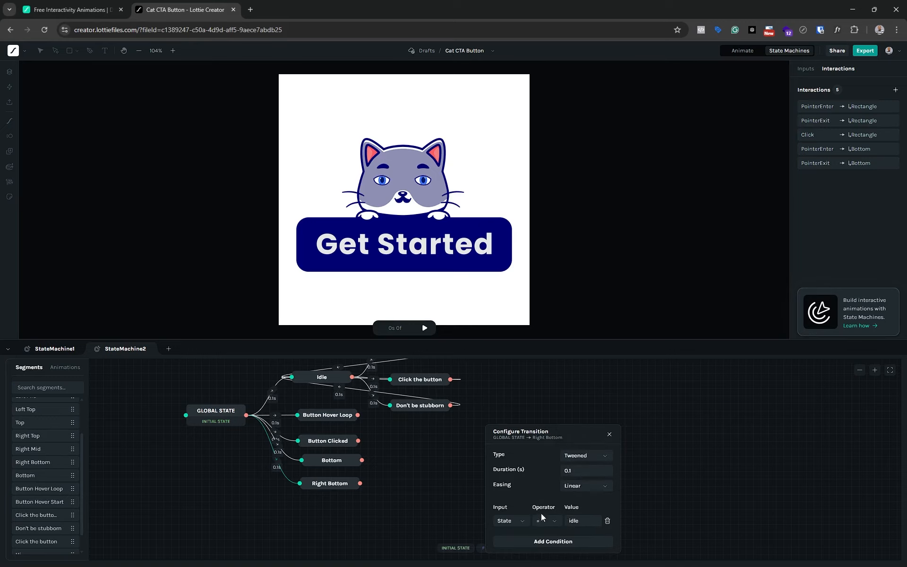
{"action": "left_click", "coordinate": [576, 522]}
{"action": "type", "text": "right_bottom"}
Start a new PointerEnter interaction that targets the Right Bottom layer
{"action": "left_click", "coordinate": [895, 89]}
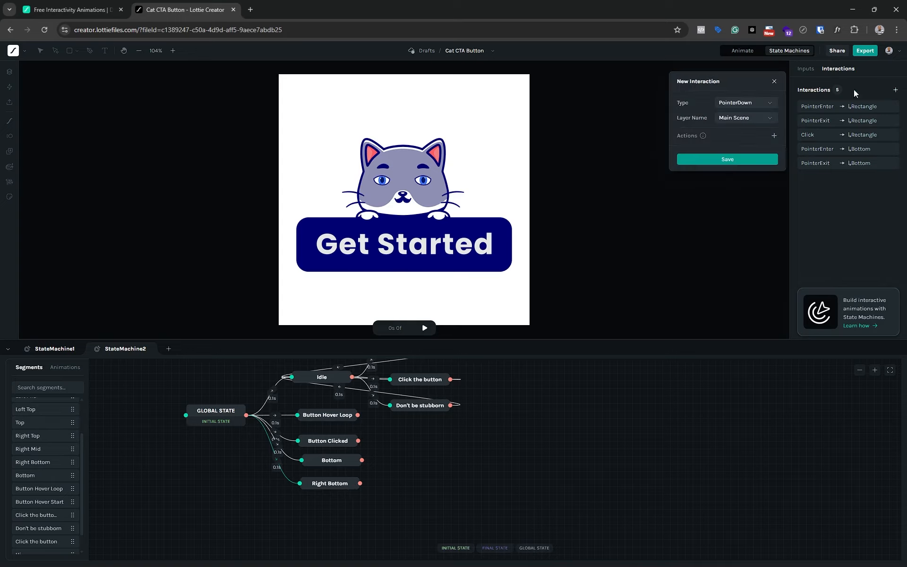
{"action": "left_click", "coordinate": [743, 102]}
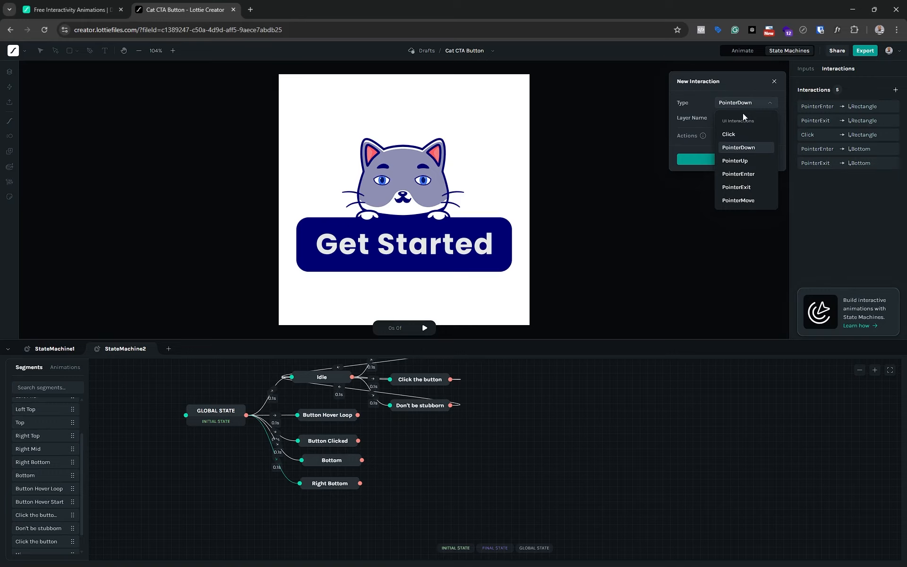
{"action": "left_click", "coordinate": [742, 173]}
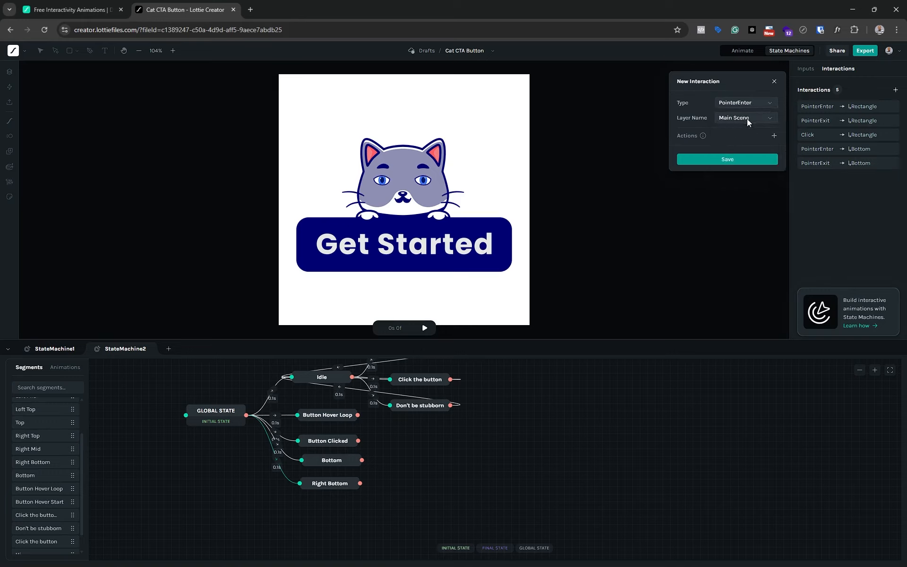
{"action": "left_click", "coordinate": [747, 118]}
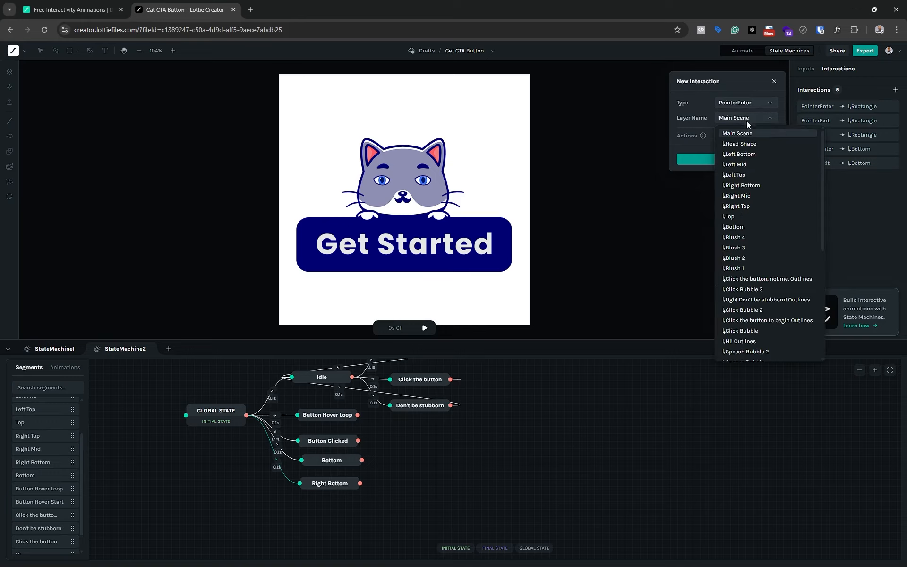
{"action": "left_click", "coordinate": [745, 186]}
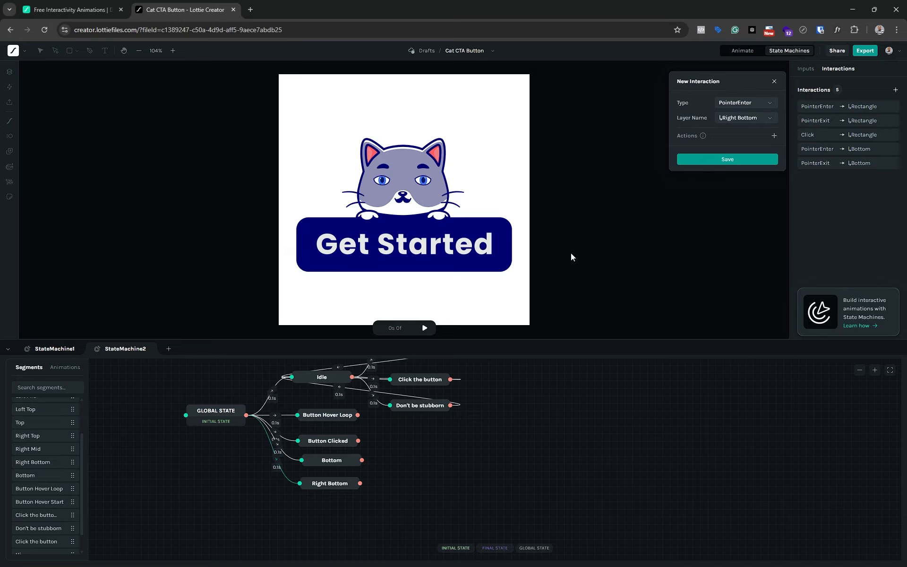
Give the PointerEnter interaction a Set Input value action of State = right_bottom and save it
{"action": "left_click", "coordinate": [773, 136]}
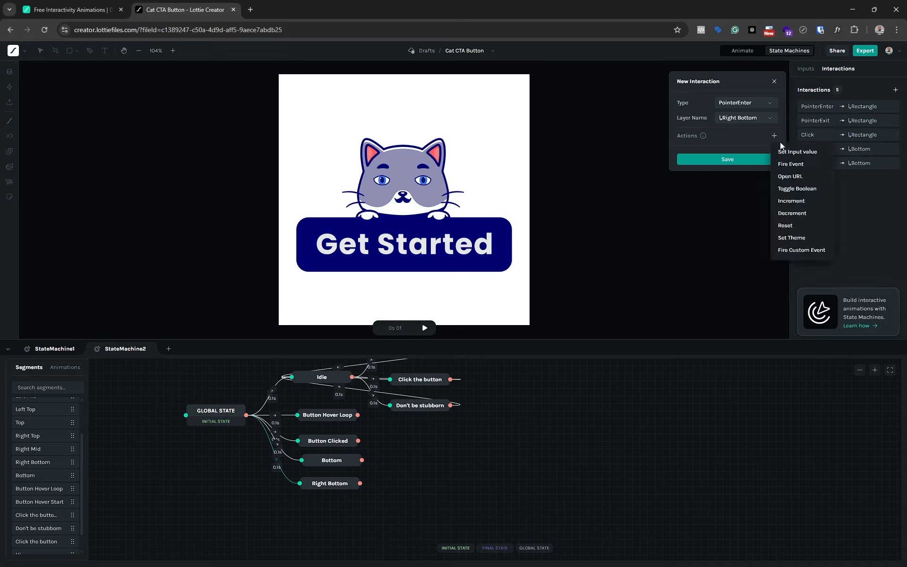
{"action": "left_click", "coordinate": [790, 149]}
{"action": "left_click", "coordinate": [698, 165]}
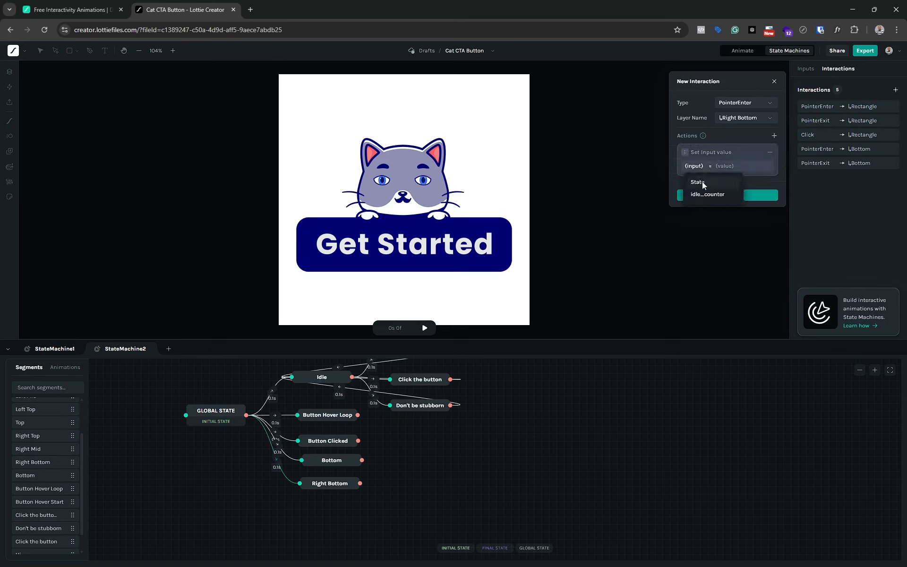
{"action": "left_click", "coordinate": [702, 182]}
{"action": "type", "text": "bottom"}
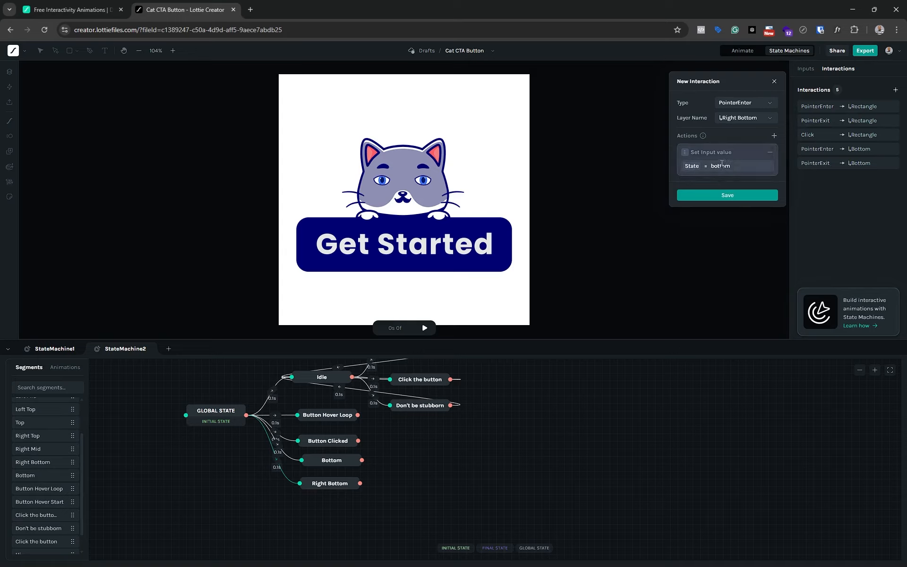
{"action": "type", "text": "right _"}
{"action": "left_click", "coordinate": [742, 195]}
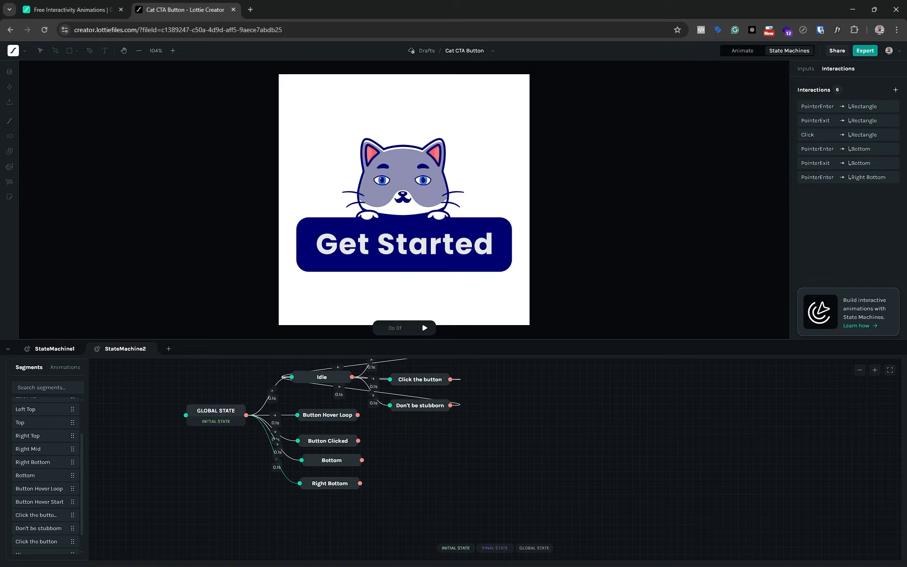
Start a new PointerExit interaction that targets the Right Bottom layer
{"action": "left_click", "coordinate": [895, 90]}
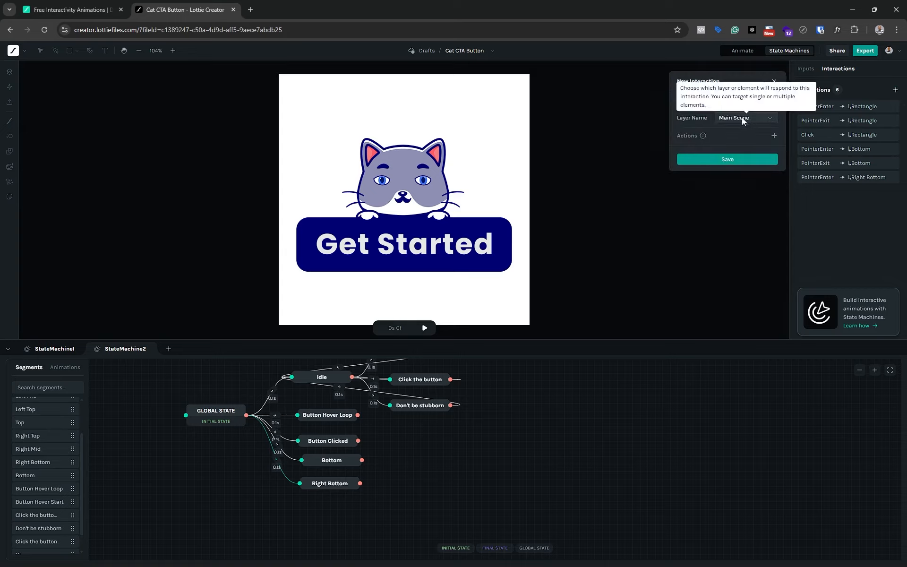
{"action": "left_click", "coordinate": [742, 101]}
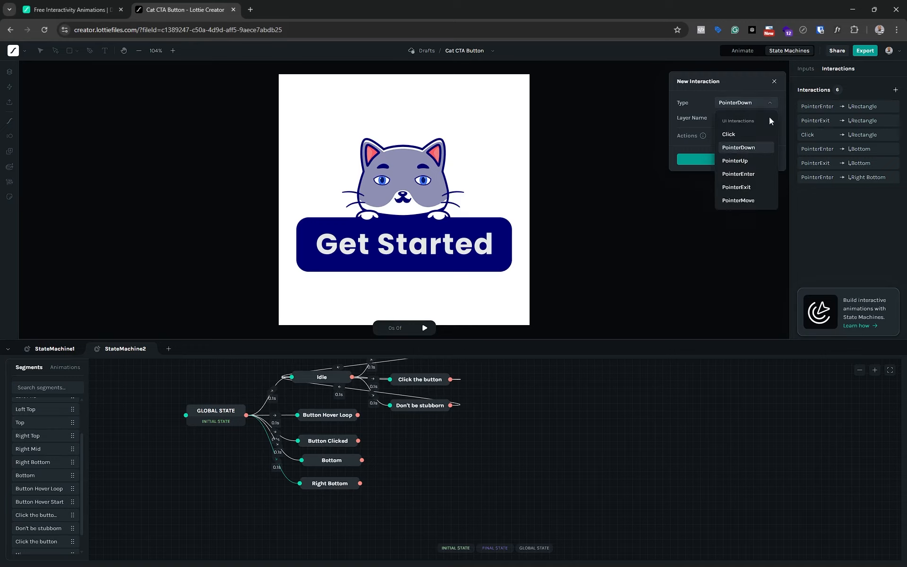
{"action": "left_click", "coordinate": [735, 187]}
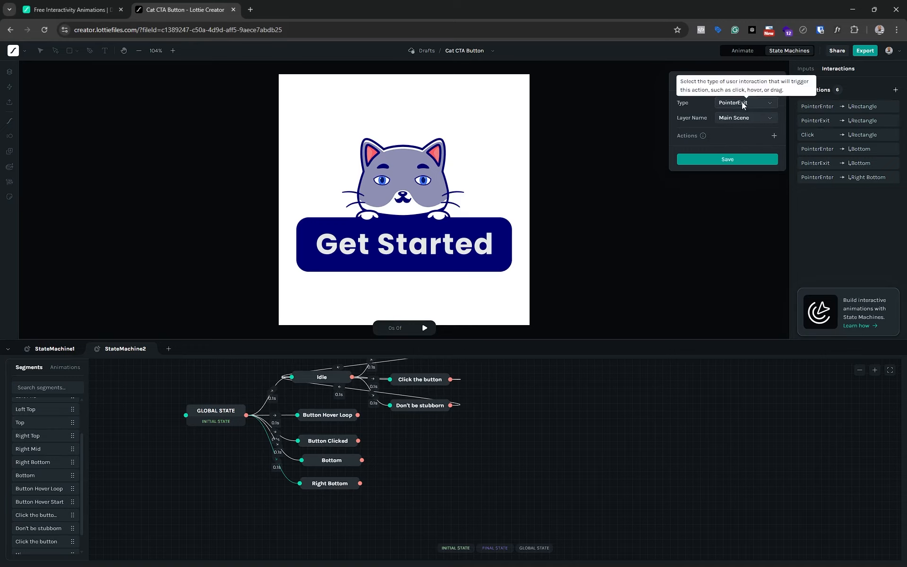
{"action": "left_click", "coordinate": [753, 118]}
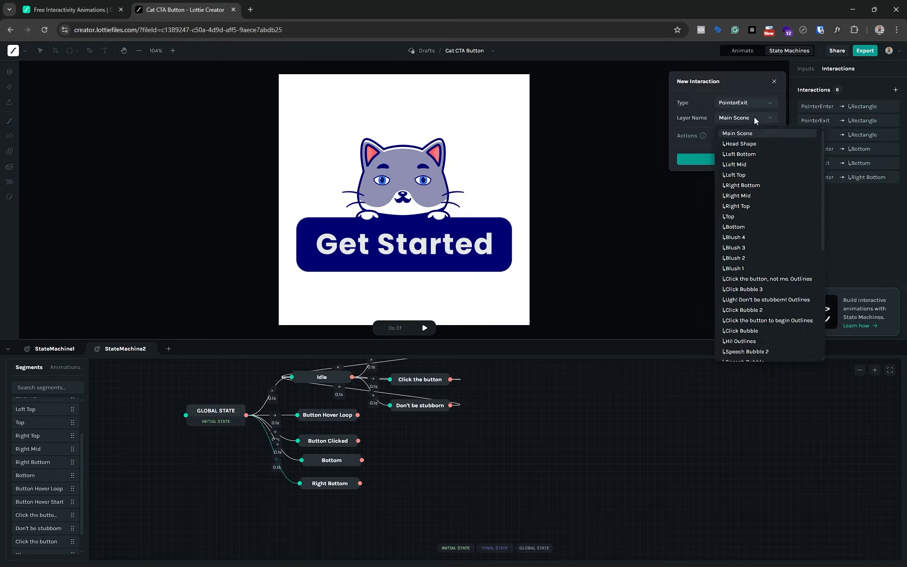
{"action": "left_click", "coordinate": [743, 185]}
Give the PointerExit interaction a Set Input value action of State = idle and save it
{"action": "left_click", "coordinate": [774, 136]}
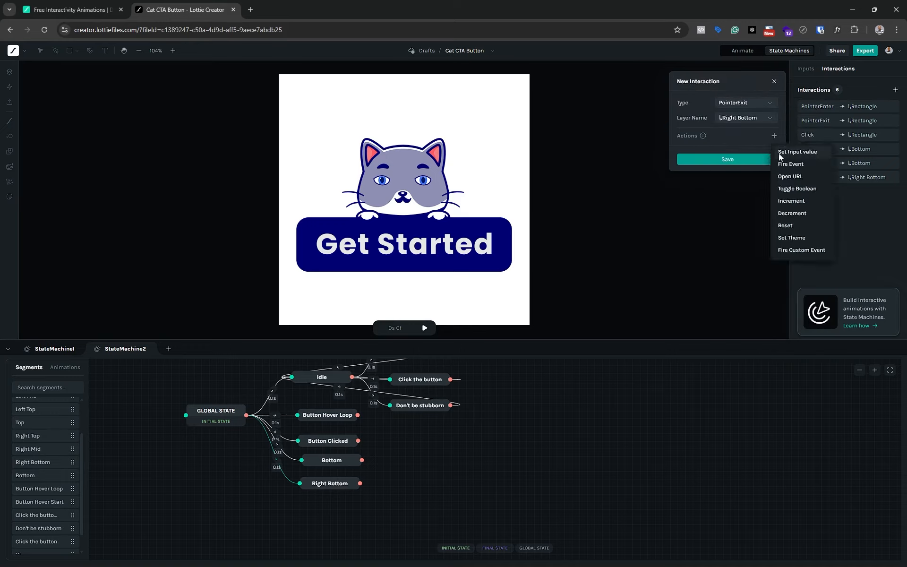
{"action": "left_click", "coordinate": [778, 152]}
{"action": "left_click", "coordinate": [694, 166]}
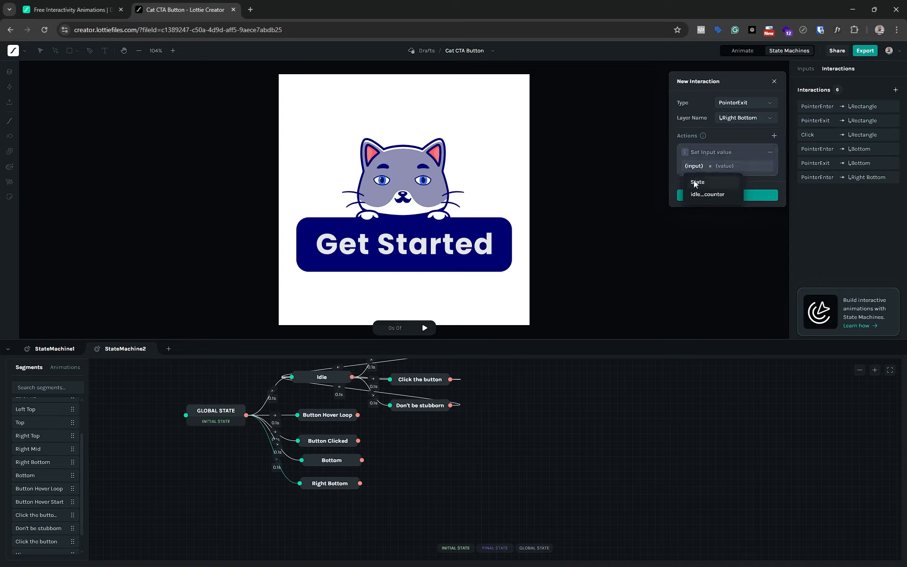
{"action": "left_click", "coordinate": [697, 182]}
{"action": "left_click", "coordinate": [725, 166]}
{"action": "type", "text": "idle"}
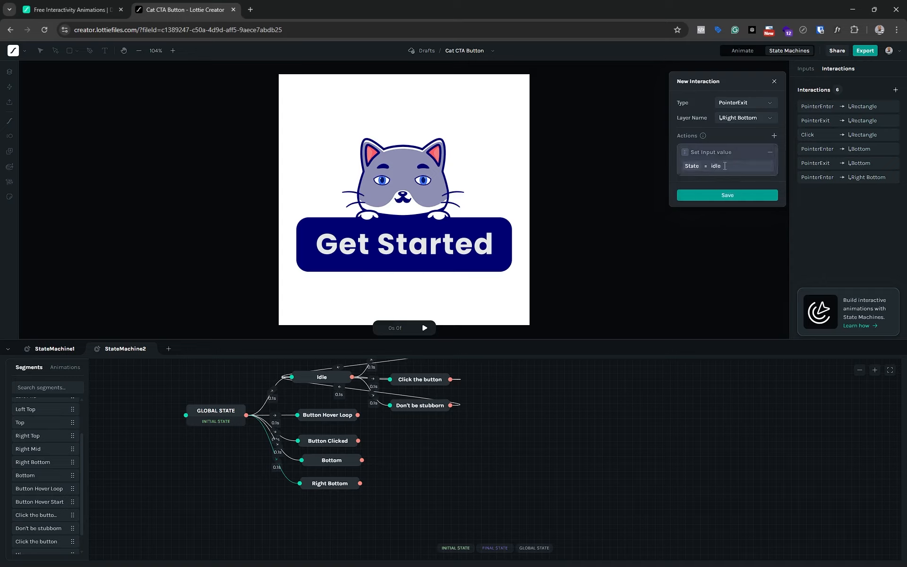
{"action": "left_click", "coordinate": [733, 195]}
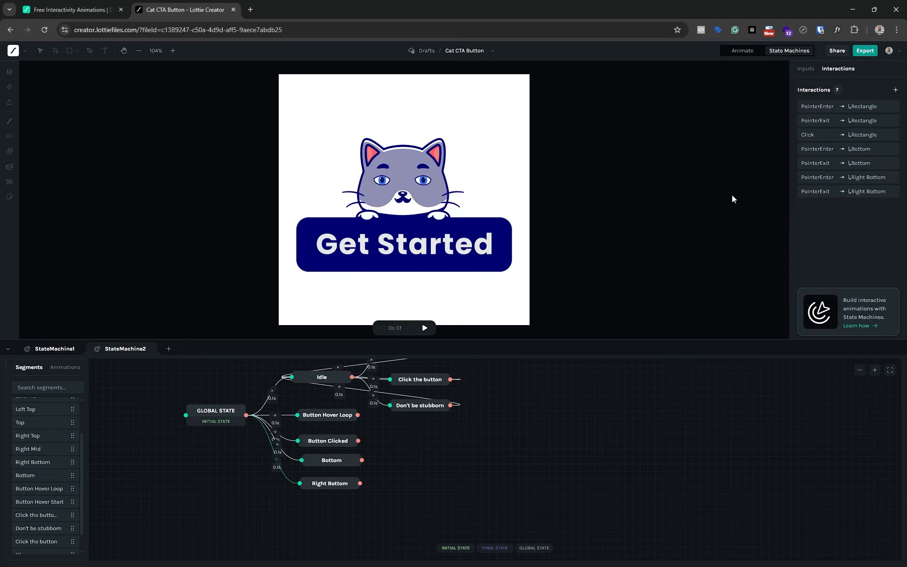
Preview the state machine while moving the pointer around and over the Get Started button, then stop playback
{"action": "left_click", "coordinate": [424, 328]}
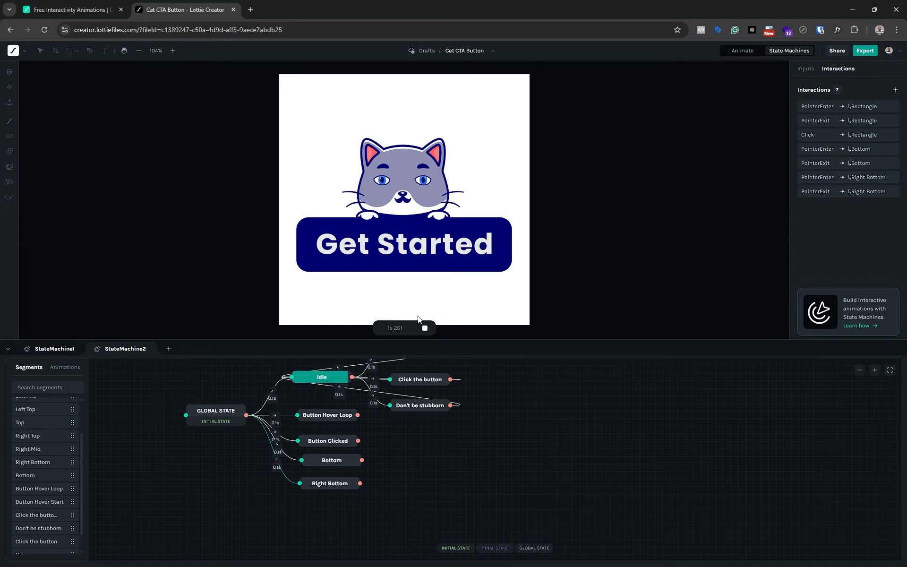
{"action": "mouse_move", "coordinate": [406, 303]}
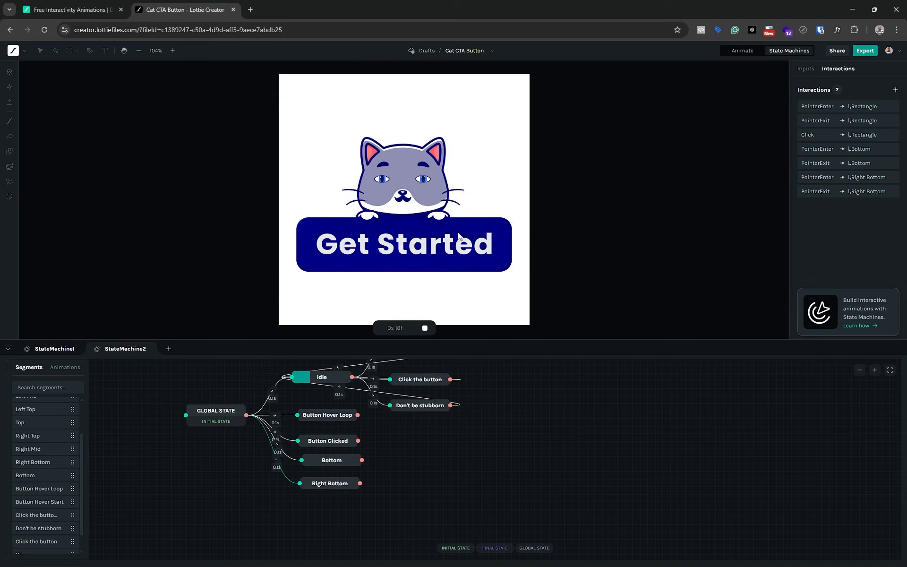
{"action": "left_click", "coordinate": [425, 328]}
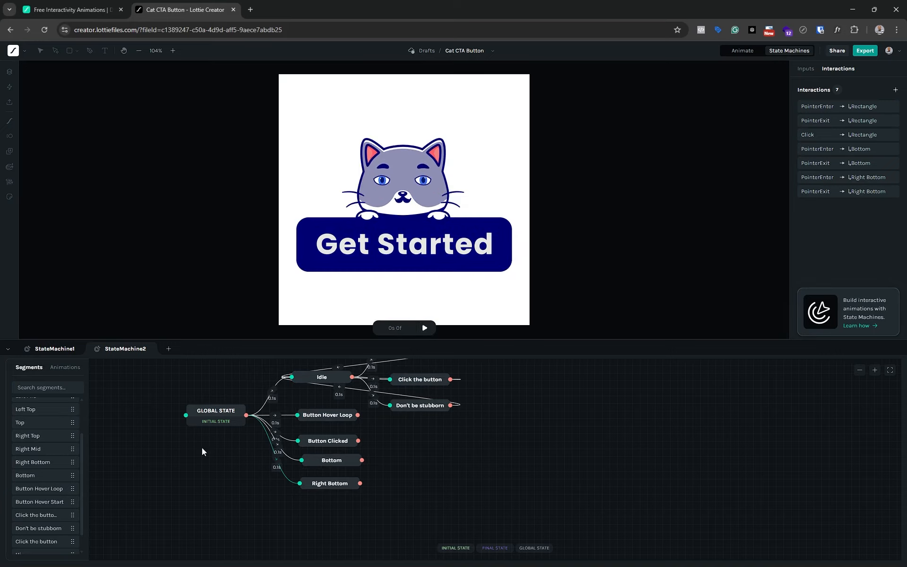
Add the Cat Hover segment as a state under Right Bottom and connect Global State to it
{"action": "scroll", "coordinate": [42, 435], "scroll_direction": "up", "scroll_amount": 2}
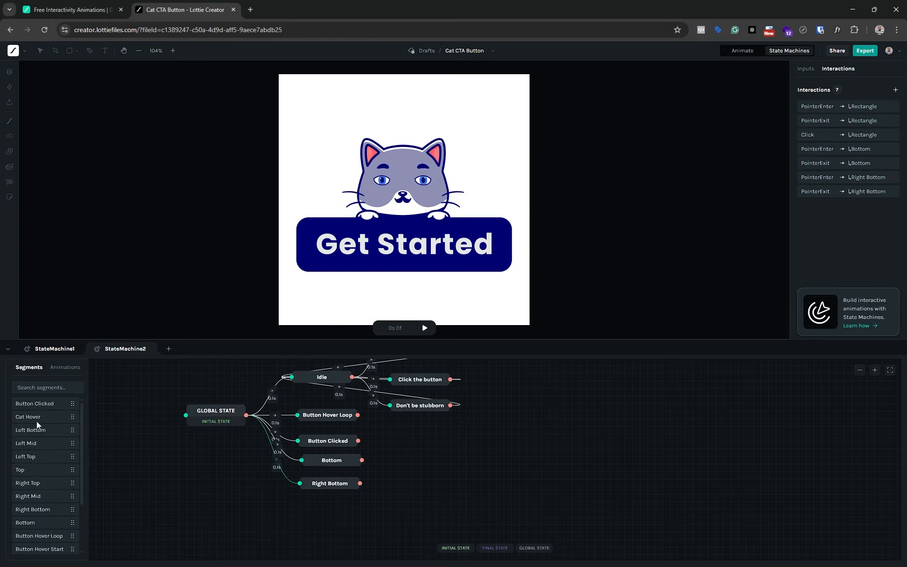
{"action": "left_click_drag", "start_coordinate": [39, 417], "coordinate": [344, 507]}
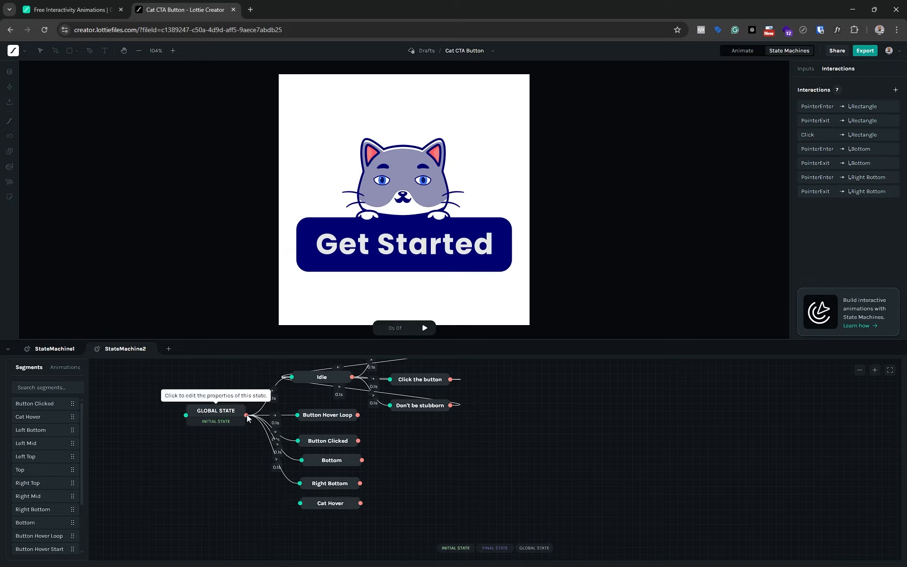
{"action": "left_click_drag", "start_coordinate": [246, 414], "coordinate": [286, 500]}
{"action": "left_click", "coordinate": [286, 500]}
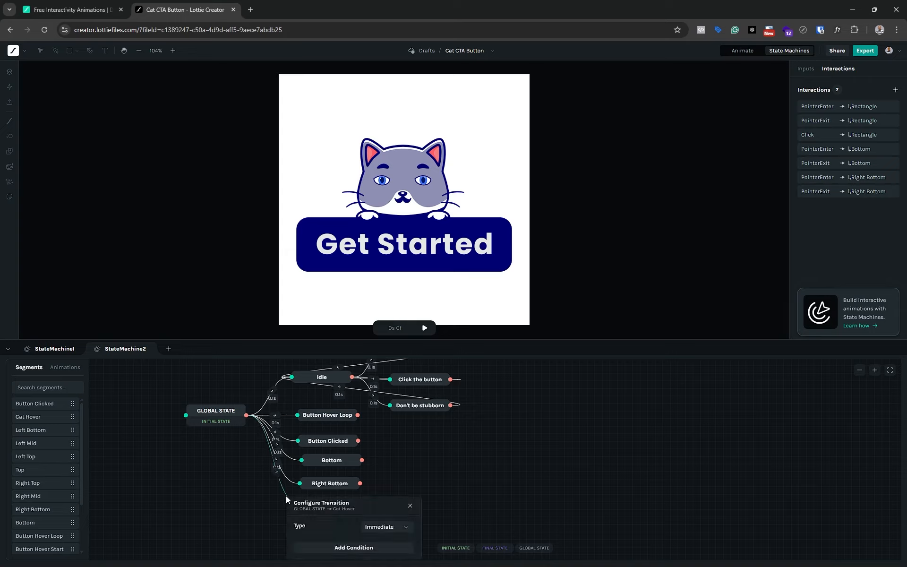
Make the Global State to Cat Hover transition Tweened with a 0.1 s duration and Linear easing
{"action": "left_click", "coordinate": [545, 461]}
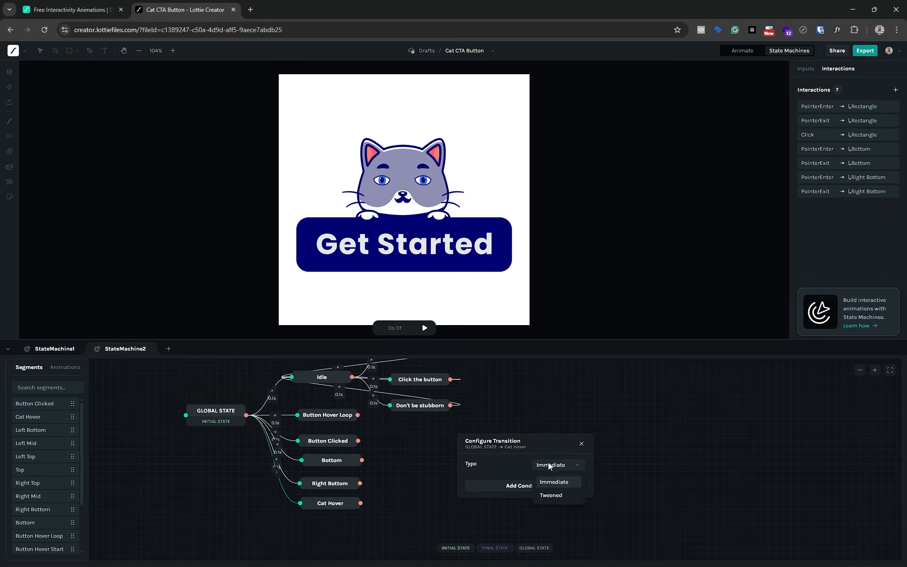
{"action": "left_click", "coordinate": [552, 496]}
{"action": "left_click", "coordinate": [549, 481]}
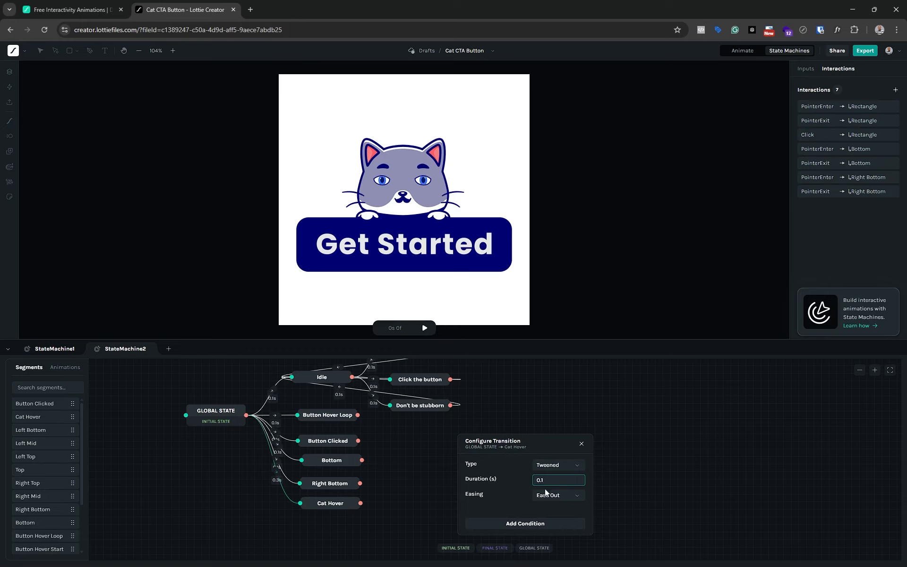
{"action": "type", "text": "0.1"}
{"action": "left_click", "coordinate": [545, 493]}
{"action": "left_click", "coordinate": [551, 411]}
Add the condition State = cat_hover to the Global State to Cat Hover transition and close its settings
{"action": "left_click", "coordinate": [514, 440]}
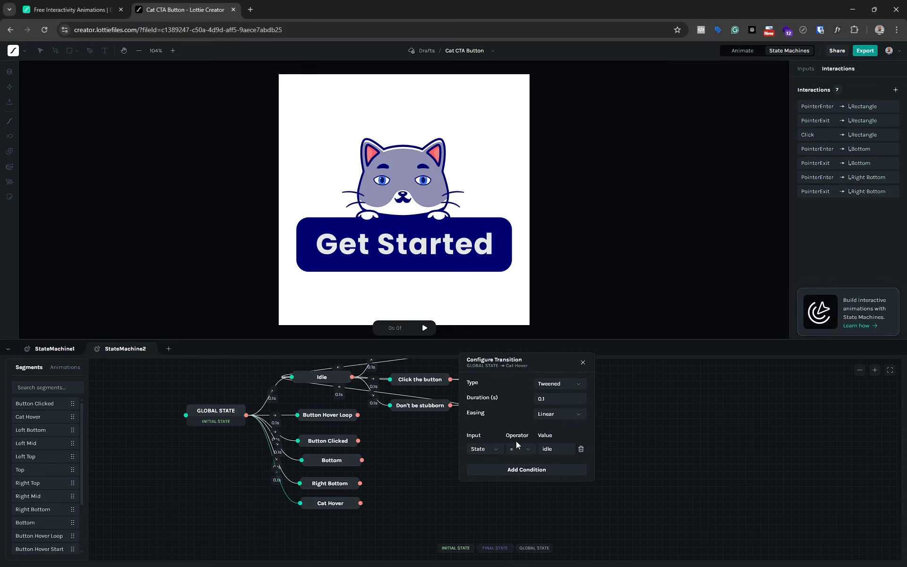
{"action": "left_click", "coordinate": [547, 449]}
{"action": "key", "text": "ctrl+a"}
{"action": "type", "text": "cat_hover"}
{"action": "left_click", "coordinate": [582, 364]}
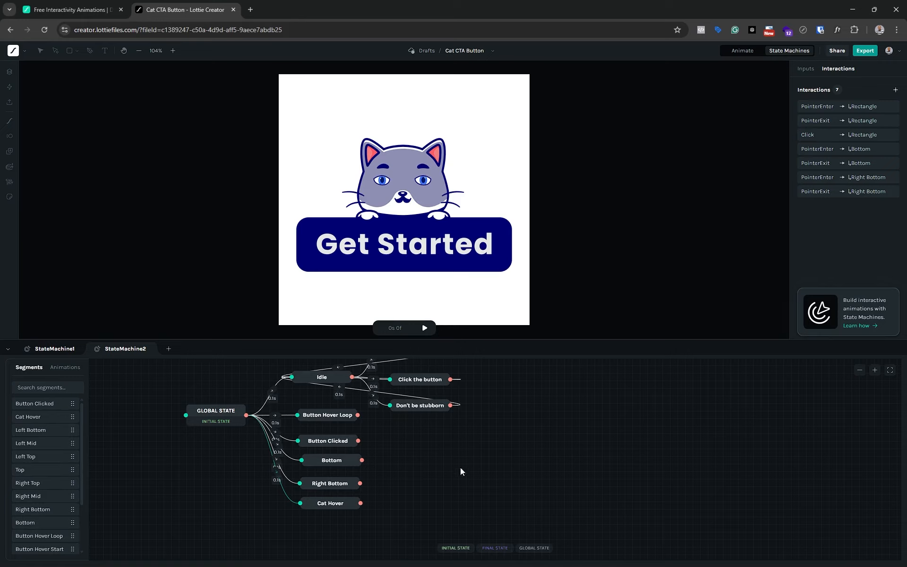
Review the type, duration, easing and condition of the Global State to Cat Hover transition
{"action": "double_click", "coordinate": [325, 504]}
{"action": "left_click", "coordinate": [266, 509]}
{"action": "left_click", "coordinate": [283, 491]}
{"action": "left_click_drag", "start_coordinate": [381, 514], "coordinate": [594, 429]}
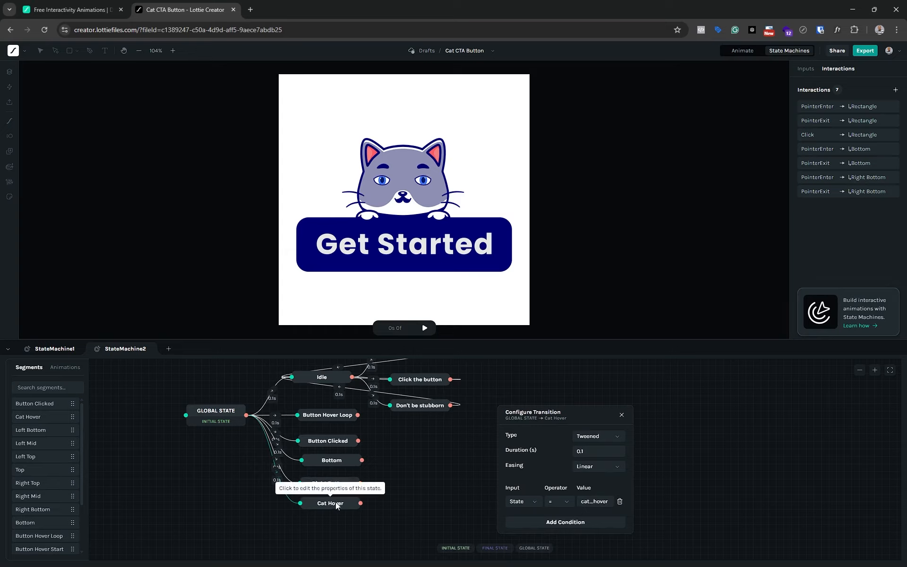
{"action": "left_click", "coordinate": [622, 415]}
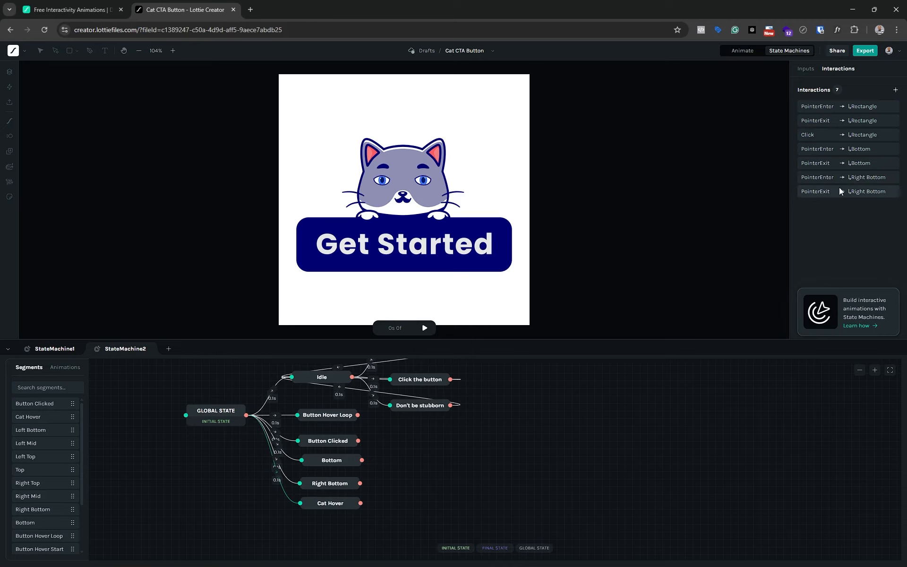
Create a PointerEnter interaction for the Head Shape layer
{"action": "left_click", "coordinate": [895, 90]}
{"action": "left_click", "coordinate": [744, 104]}
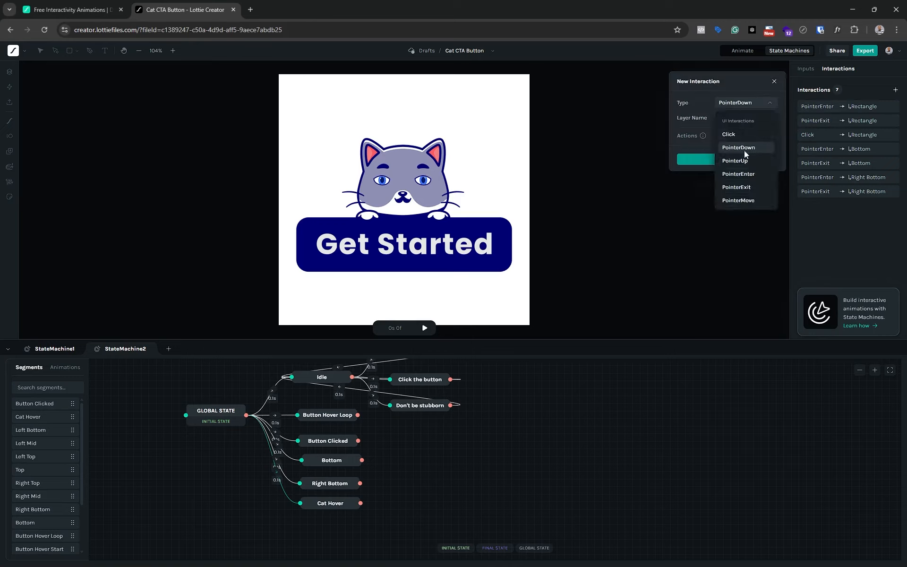
{"action": "left_click", "coordinate": [739, 174]}
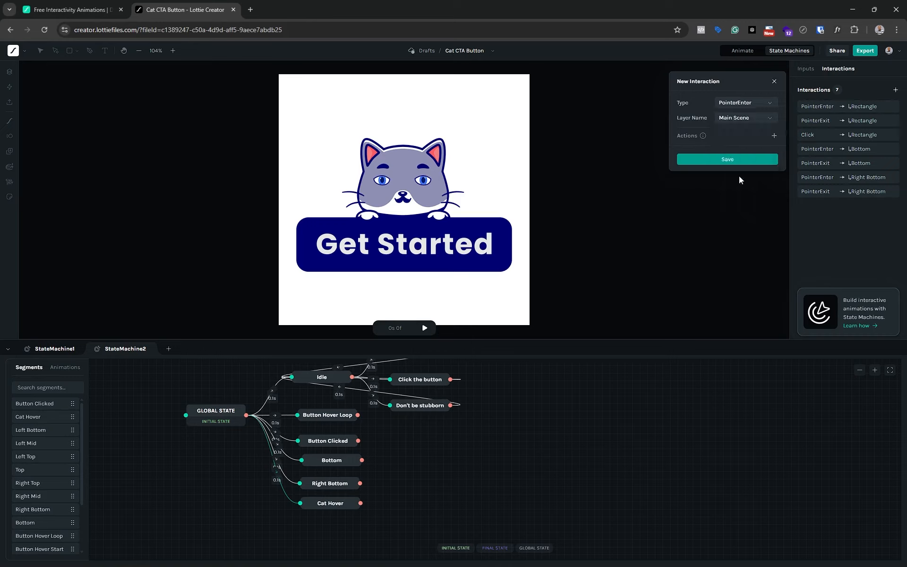
{"action": "left_click", "coordinate": [756, 116]}
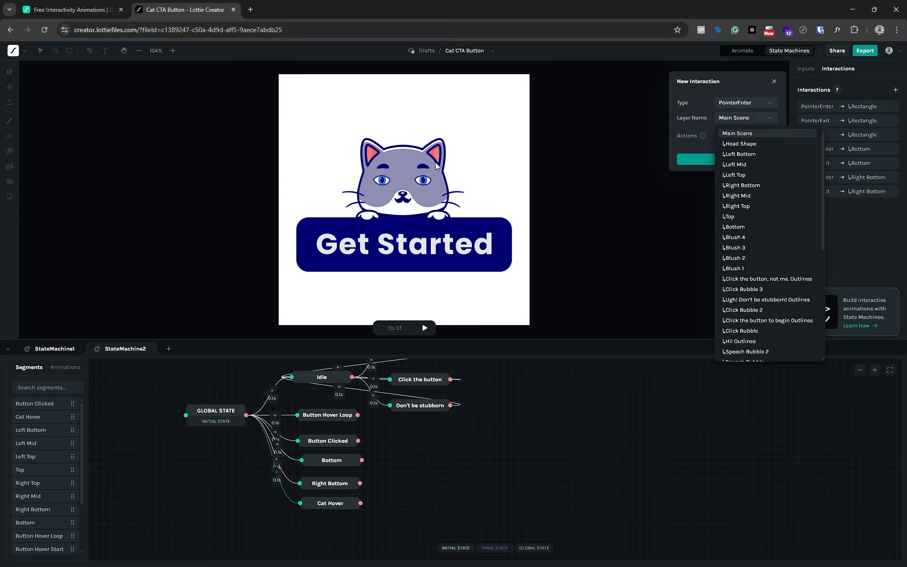
{"action": "left_click", "coordinate": [749, 144]}
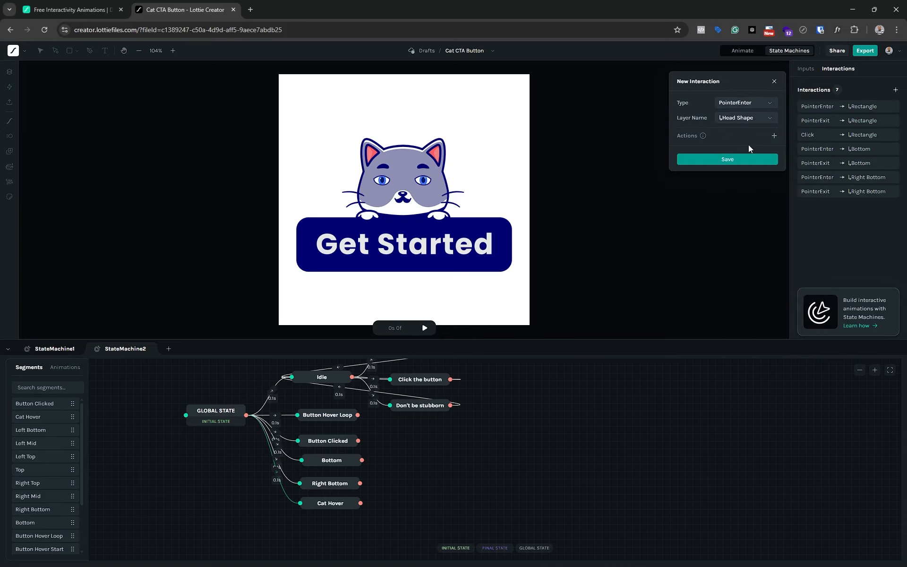
Add a Set Input value action of State = cat_hover to the Head Shape PointerEnter interaction and save it
{"action": "left_click", "coordinate": [774, 136]}
{"action": "left_click", "coordinate": [786, 151]}
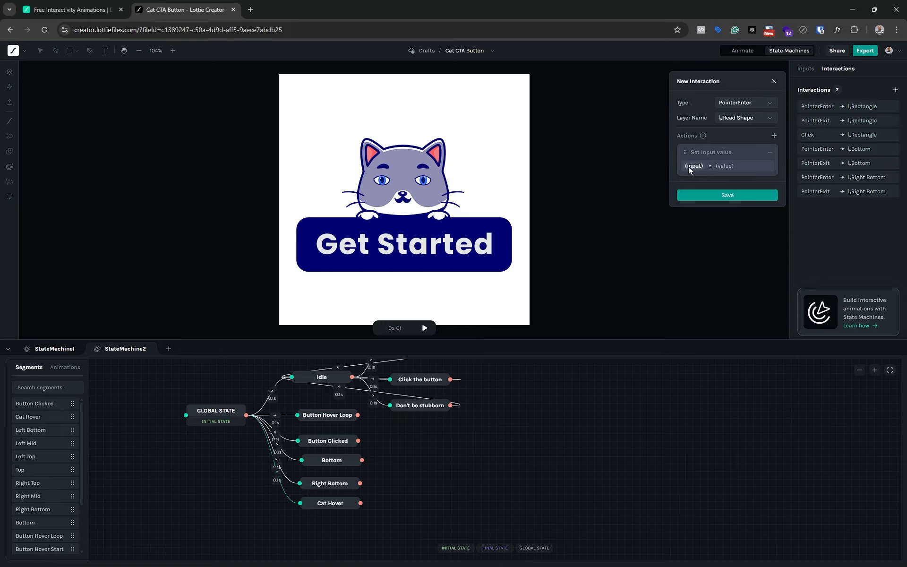
{"action": "left_click", "coordinate": [694, 166]}
{"action": "left_click", "coordinate": [701, 174]}
{"action": "left_click", "coordinate": [731, 165]}
{"action": "type", "text": "cat_hover"}
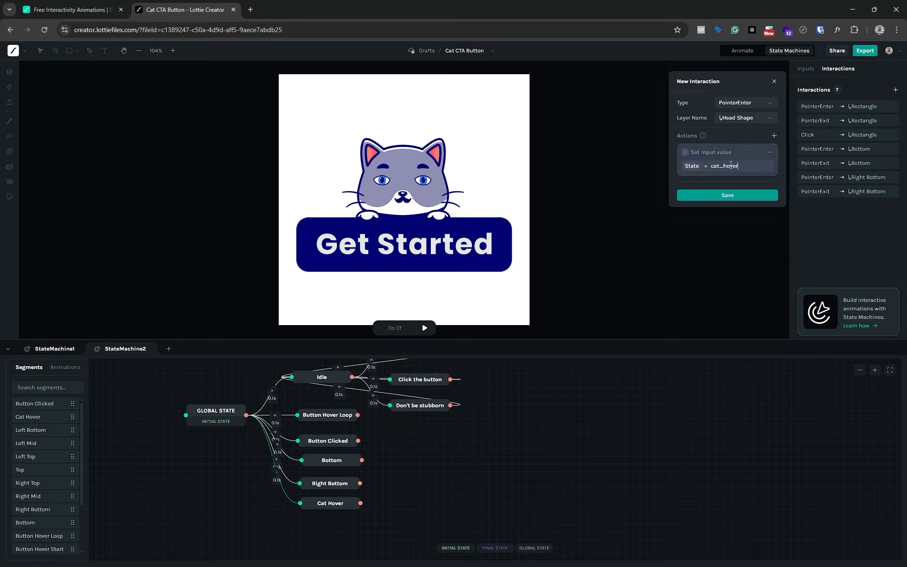
{"action": "left_click", "coordinate": [729, 195]}
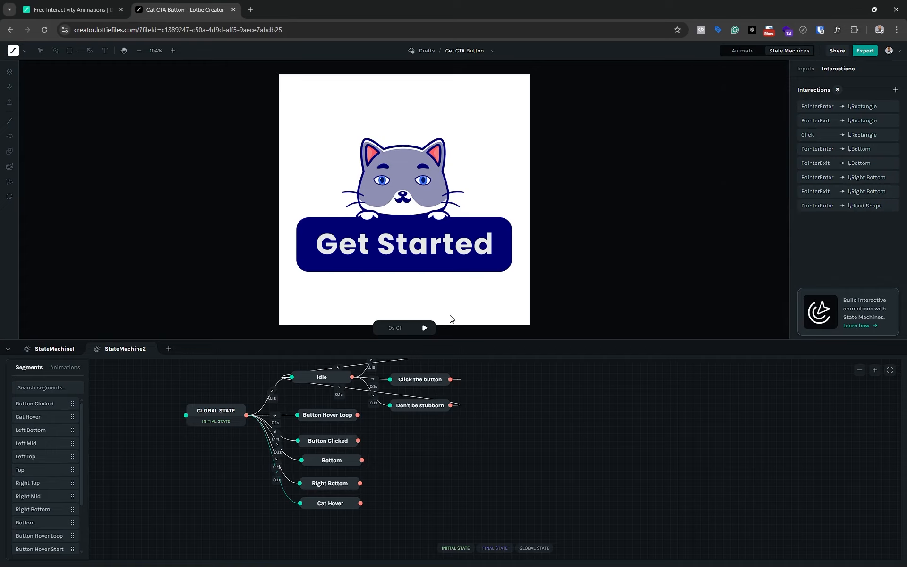
Test hovering the cat in playback and set the Cat Hover state's loop to infinite
{"action": "left_click", "coordinate": [425, 327]}
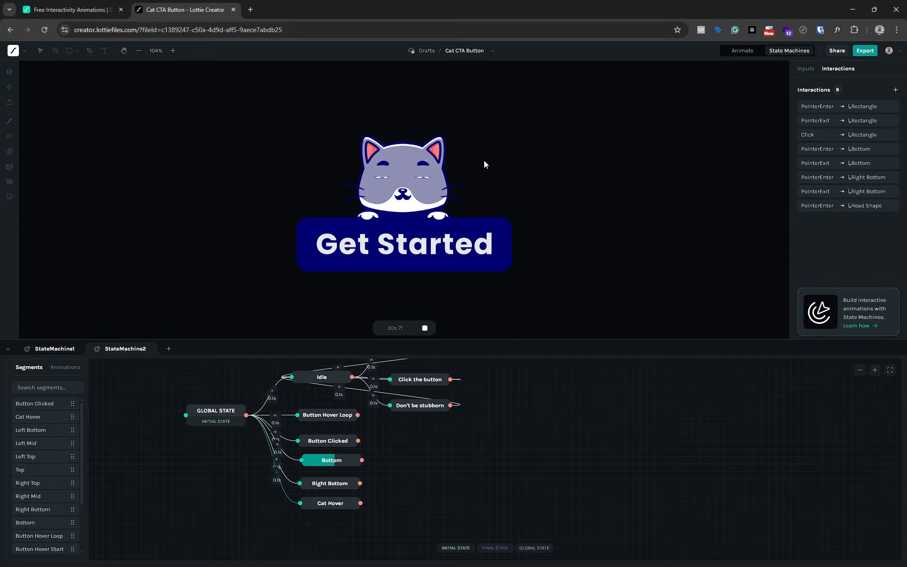
{"action": "mouse_move", "coordinate": [403, 183]}
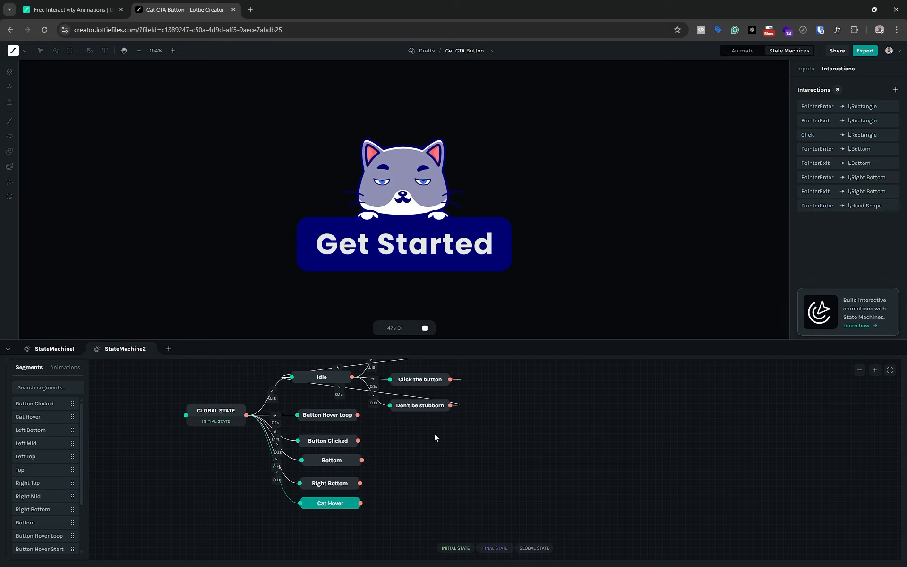
{"action": "left_click", "coordinate": [341, 505]}
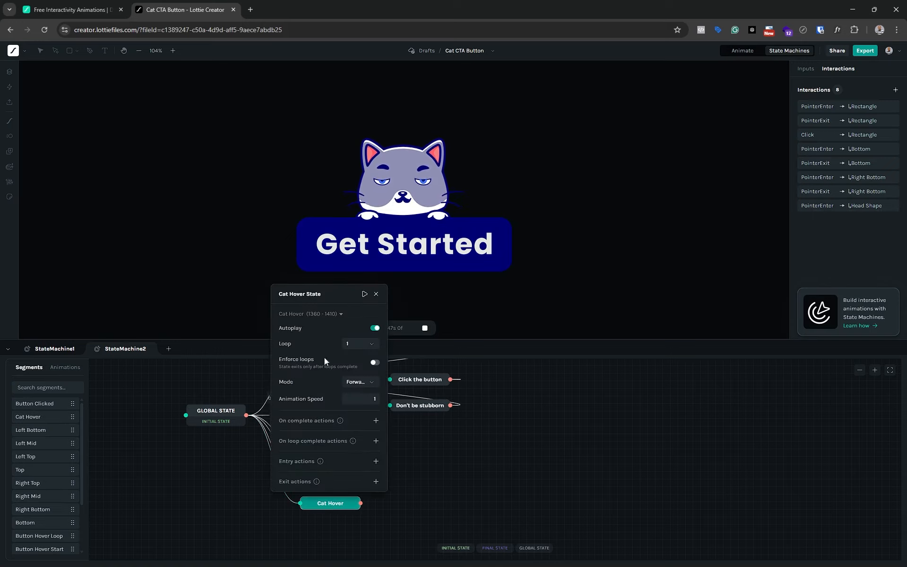
{"action": "left_click", "coordinate": [369, 343]}
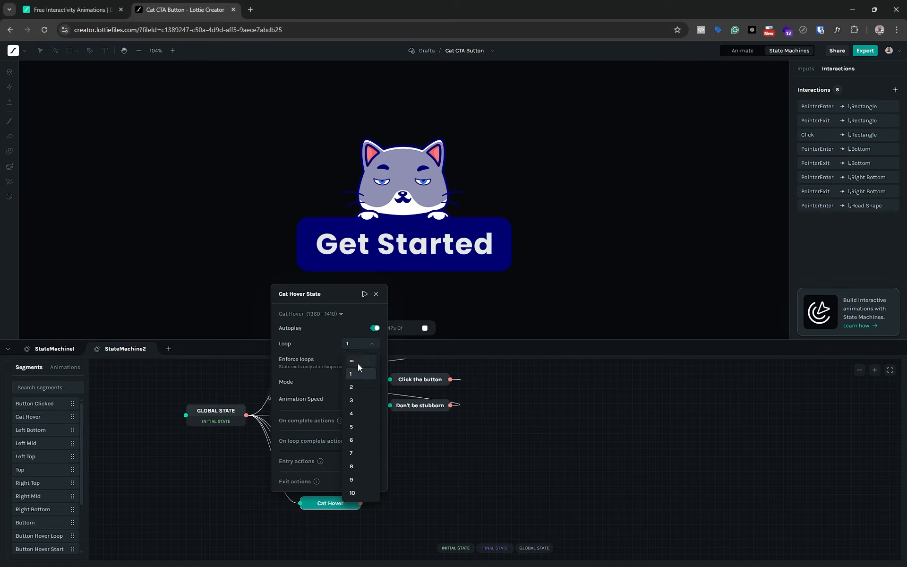
{"action": "left_click", "coordinate": [358, 363]}
{"action": "left_click", "coordinate": [377, 315]}
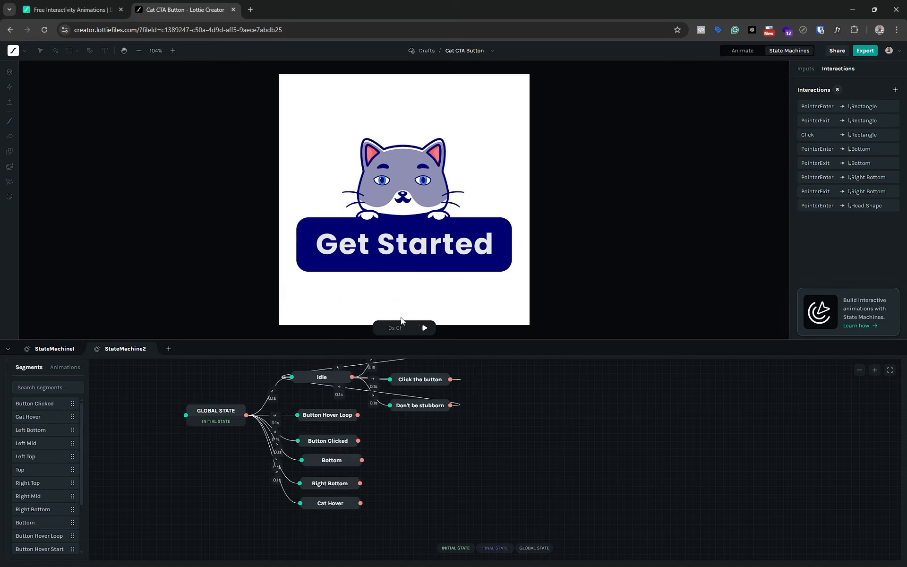
{"action": "left_click", "coordinate": [426, 328]}
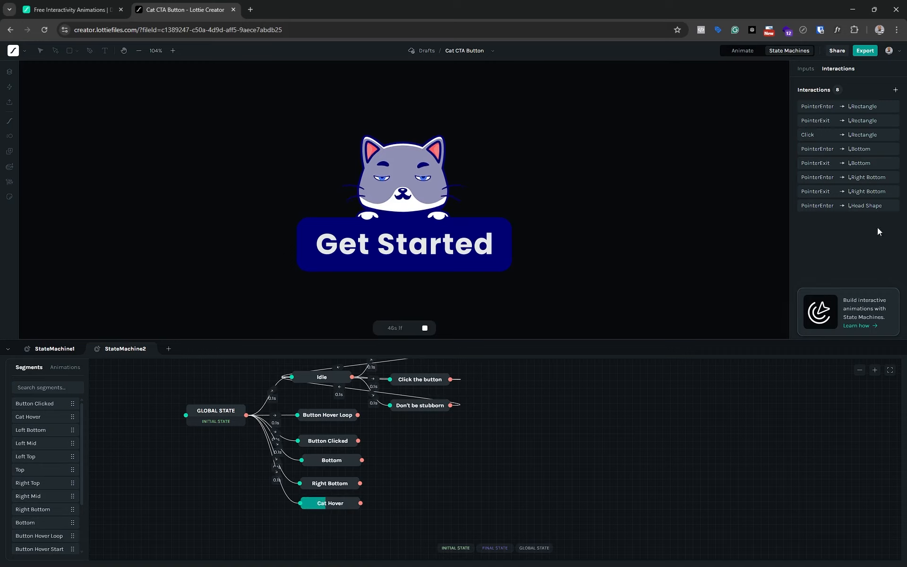
{"action": "left_click", "coordinate": [425, 328]}
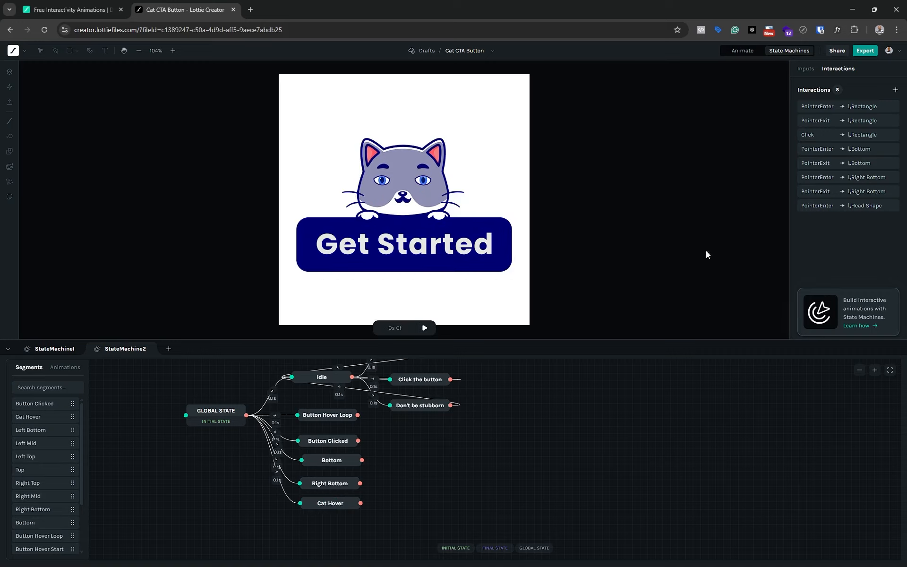
Create a PointerExit interaction for the Head Shape layer
{"action": "left_click", "coordinate": [896, 91]}
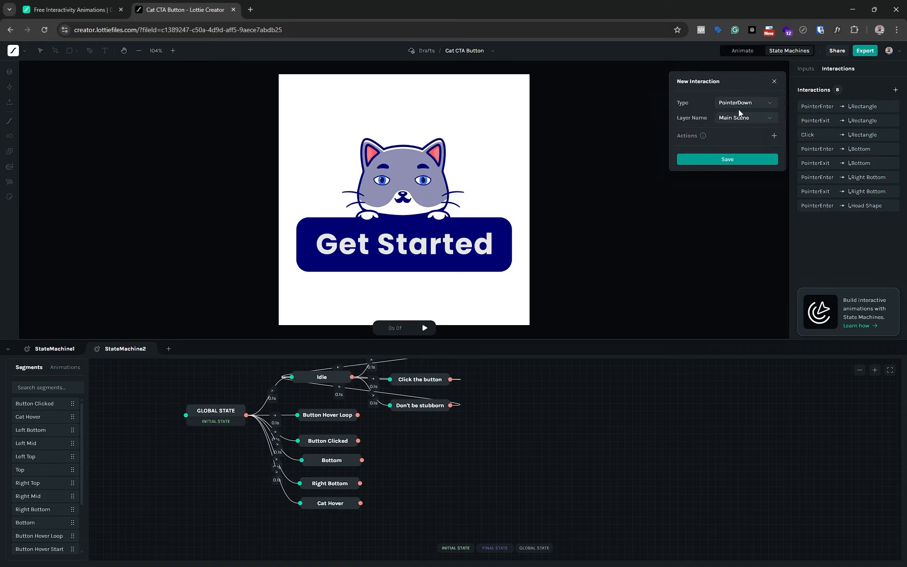
{"action": "left_click", "coordinate": [742, 103]}
{"action": "left_click", "coordinate": [736, 188]}
{"action": "left_click", "coordinate": [748, 118]}
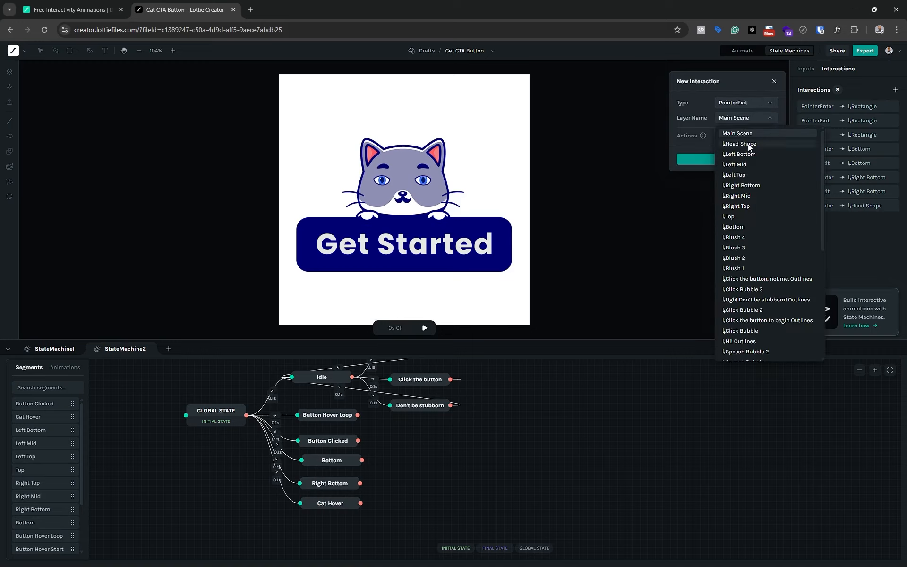
{"action": "left_click", "coordinate": [748, 144]}
Add a Set Input value action for State to the Head Shape PointerExit interaction, save it and test it in playback
{"action": "left_click", "coordinate": [775, 136]}
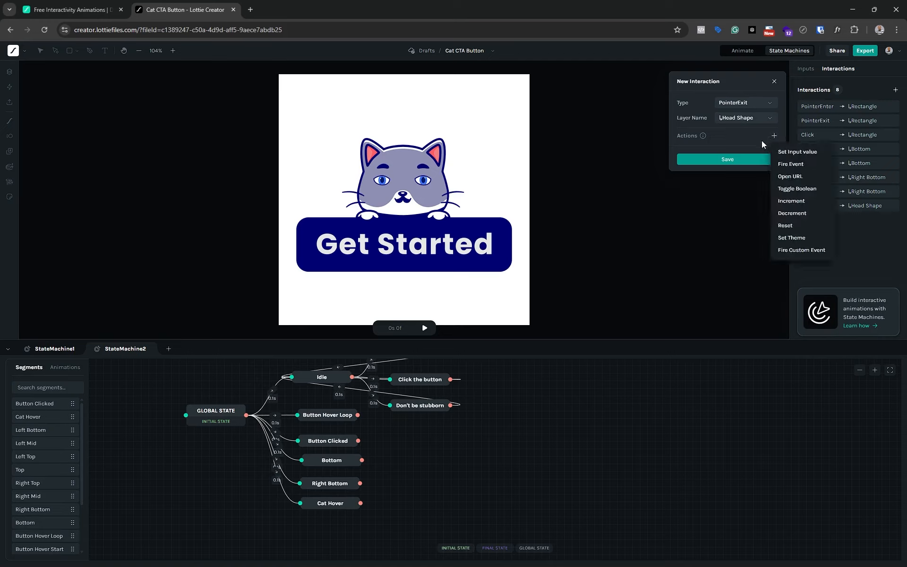
{"action": "left_click", "coordinate": [784, 151]}
{"action": "left_click", "coordinate": [695, 168]}
{"action": "left_click", "coordinate": [692, 175]}
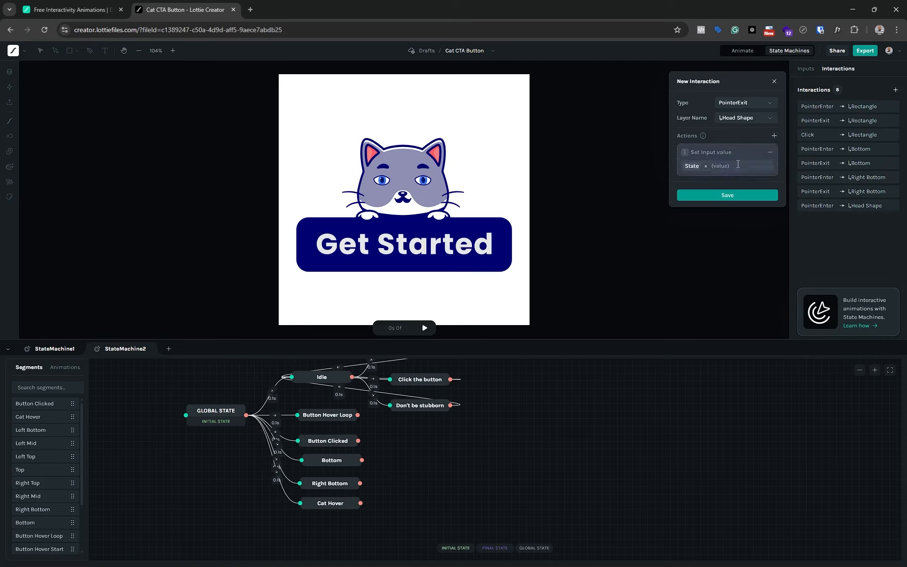
{"action": "left_click", "coordinate": [741, 165]}
{"action": "type", "text": "1"}
{"action": "left_click", "coordinate": [714, 194]}
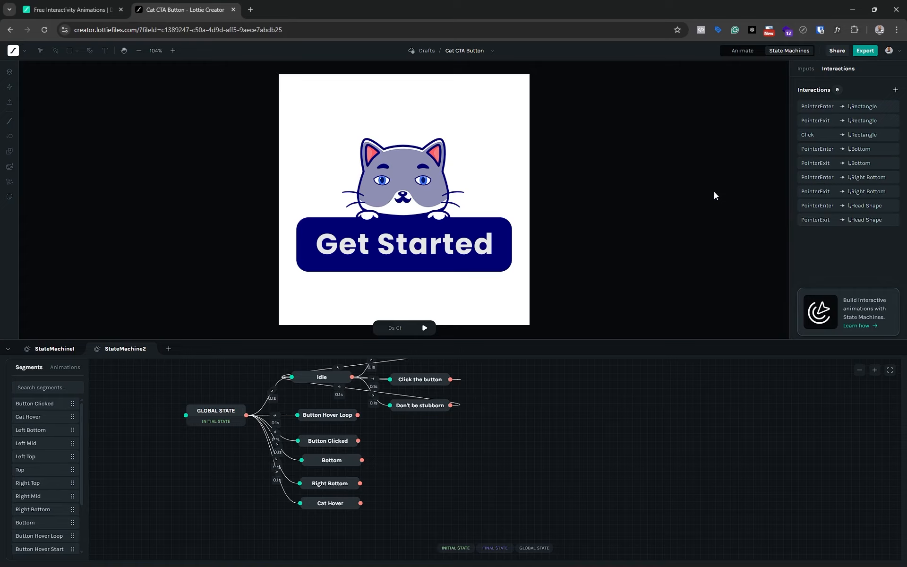
{"action": "left_click", "coordinate": [429, 327]}
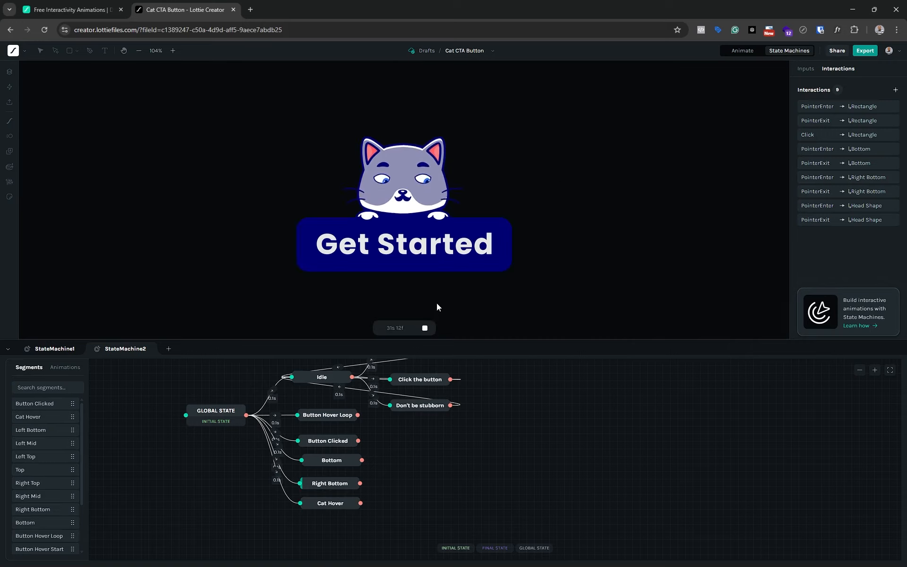
{"action": "left_click", "coordinate": [425, 328]}
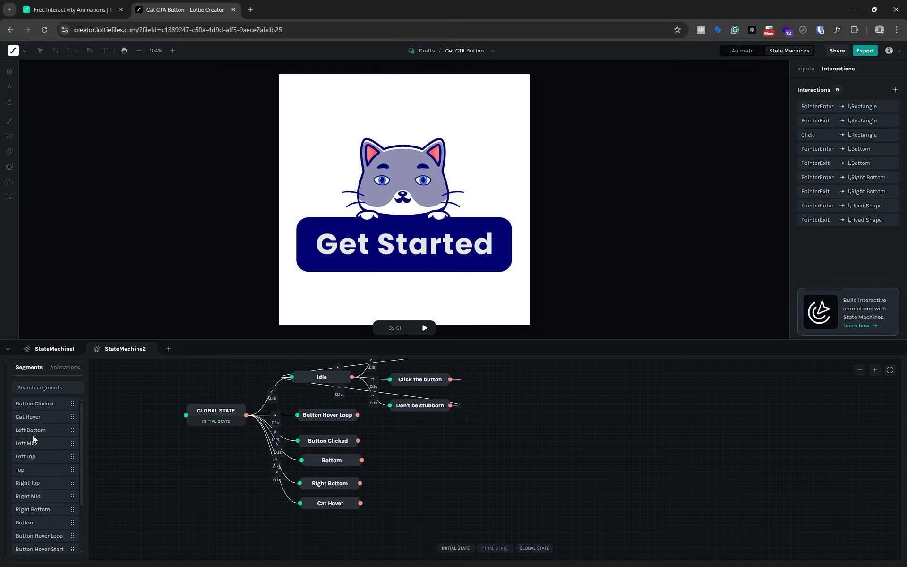
Add the "Click the button, not the cat" segment as a state under Cat Hover and connect Global State to it
{"action": "scroll", "coordinate": [33, 435], "scroll_direction": "down", "scroll_amount": 3}
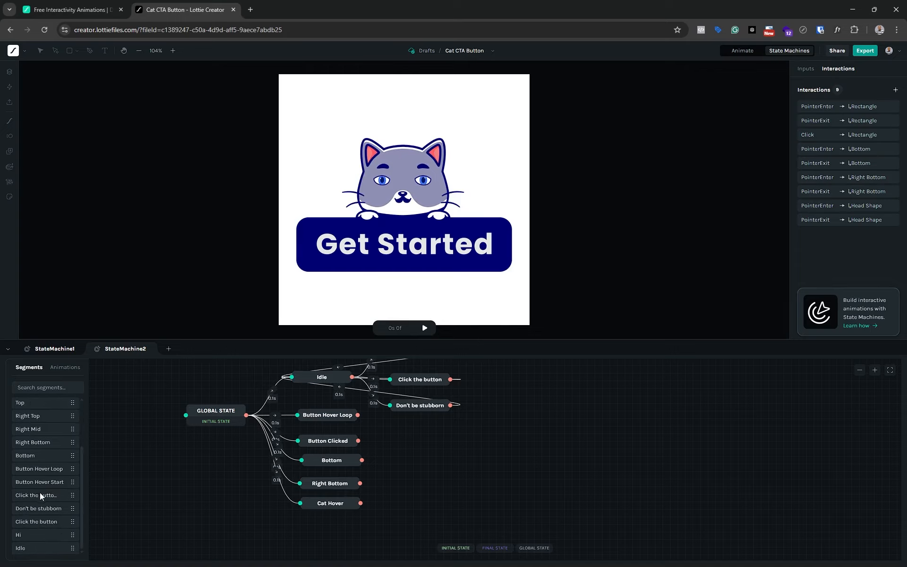
{"action": "left_click_drag", "start_coordinate": [37, 494], "coordinate": [354, 526]}
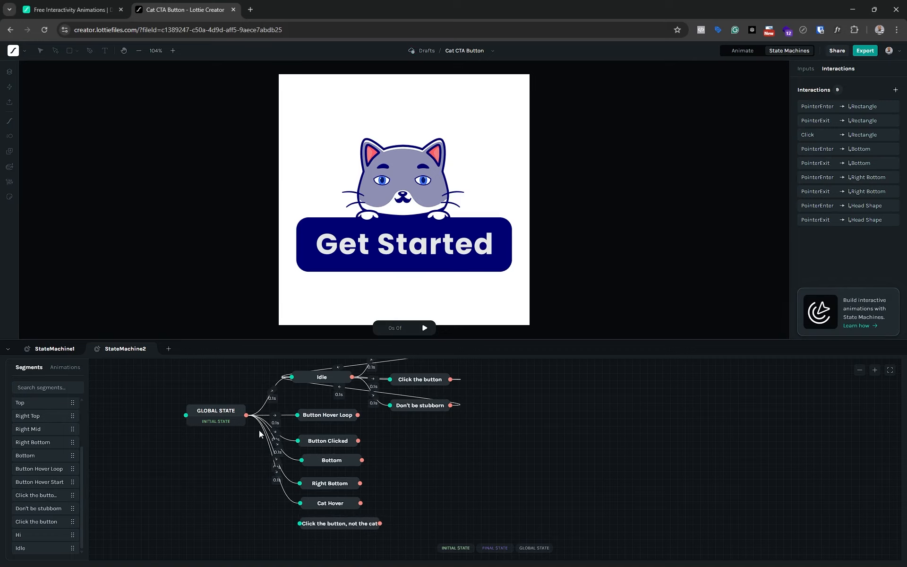
{"action": "left_click_drag", "start_coordinate": [245, 415], "coordinate": [581, 421]}
Make the Global State to "Click the button, not the cat" transition Tweened with a 0.1 s duration and Linear easing
{"action": "left_click", "coordinate": [287, 514]}
{"action": "left_click", "coordinate": [616, 442]}
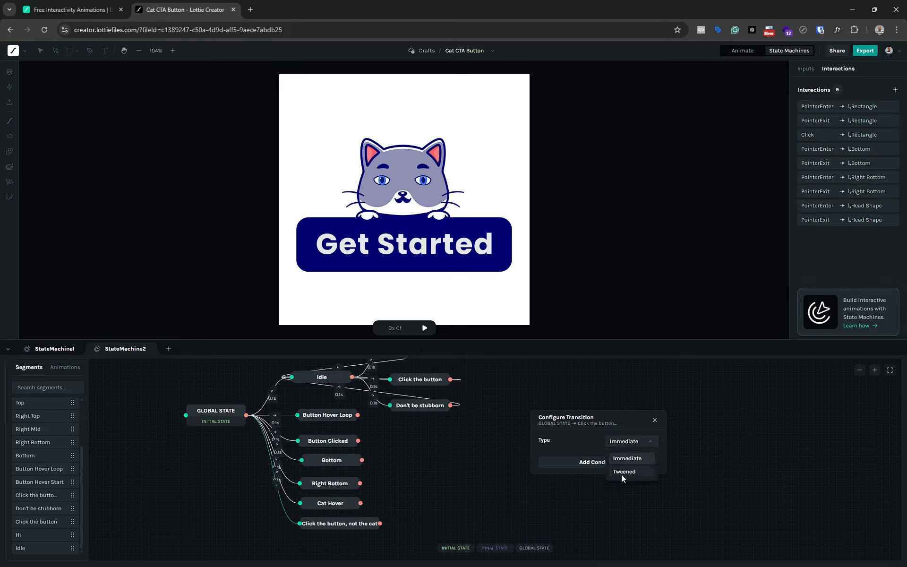
{"action": "left_click", "coordinate": [622, 473]}
{"action": "left_click", "coordinate": [627, 457]}
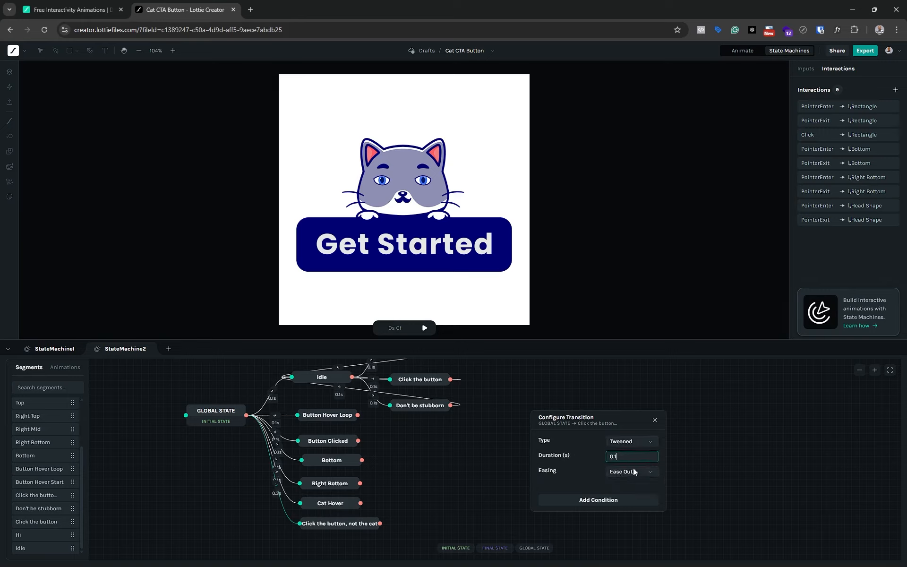
{"action": "type", "text": "1"}
{"action": "left_click", "coordinate": [633, 471]}
{"action": "left_click", "coordinate": [625, 383]}
Add an equals condition on the State input to the "Click the button, not the cat" transition and close its settings
{"action": "left_click", "coordinate": [602, 500]}
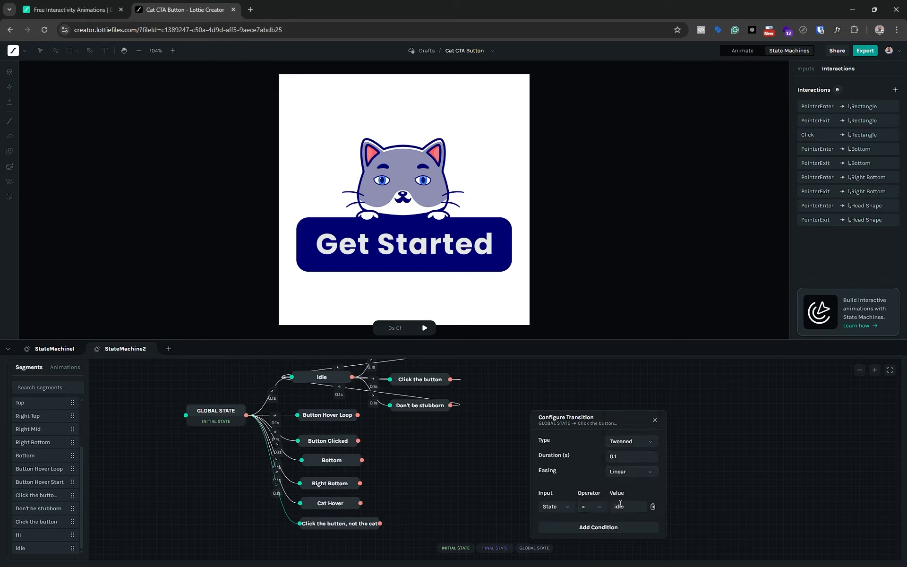
{"action": "left_click", "coordinate": [624, 506]}
{"action": "type", "text": "idle"}
{"action": "double_click", "coordinate": [624, 506]}
{"action": "left_click", "coordinate": [654, 422]}
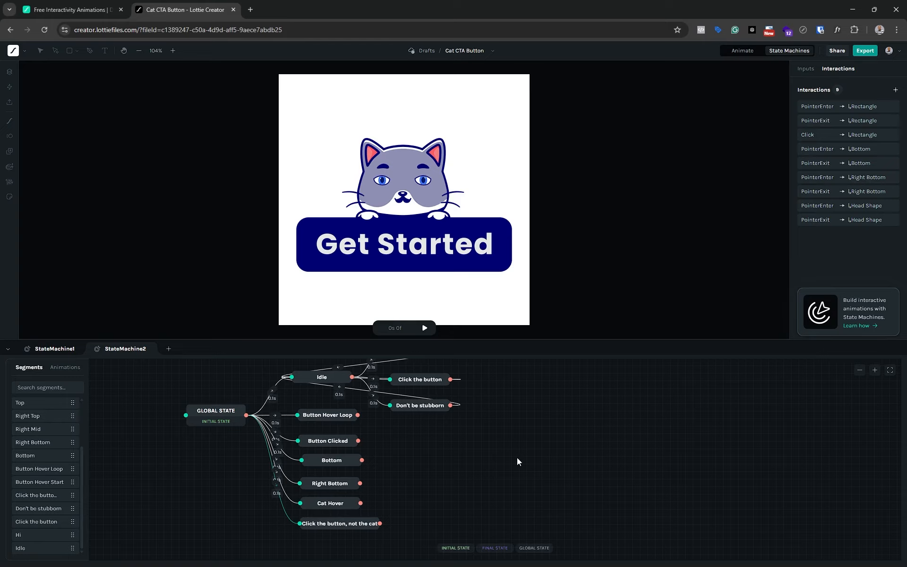
Create a Click interaction for the Head layer
{"action": "left_click", "coordinate": [895, 90]}
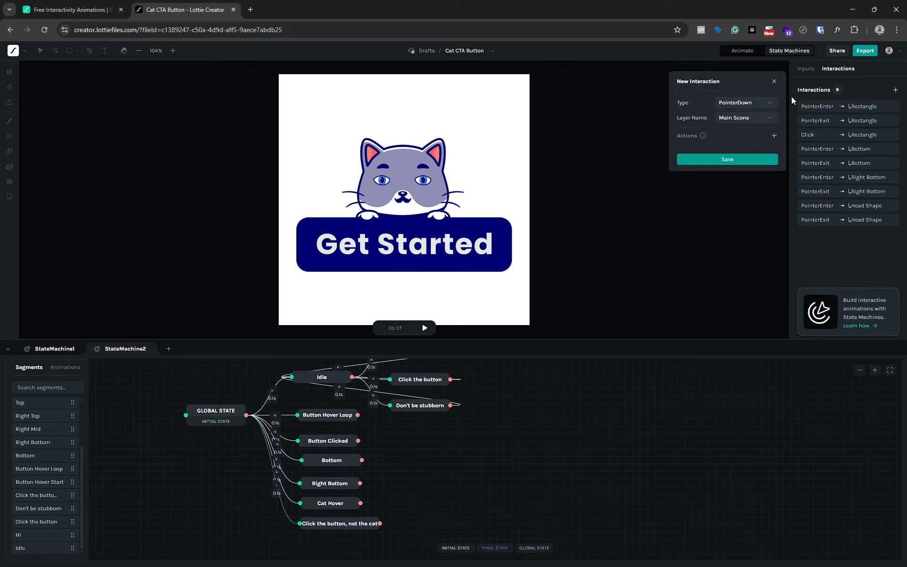
{"action": "left_click", "coordinate": [731, 101]}
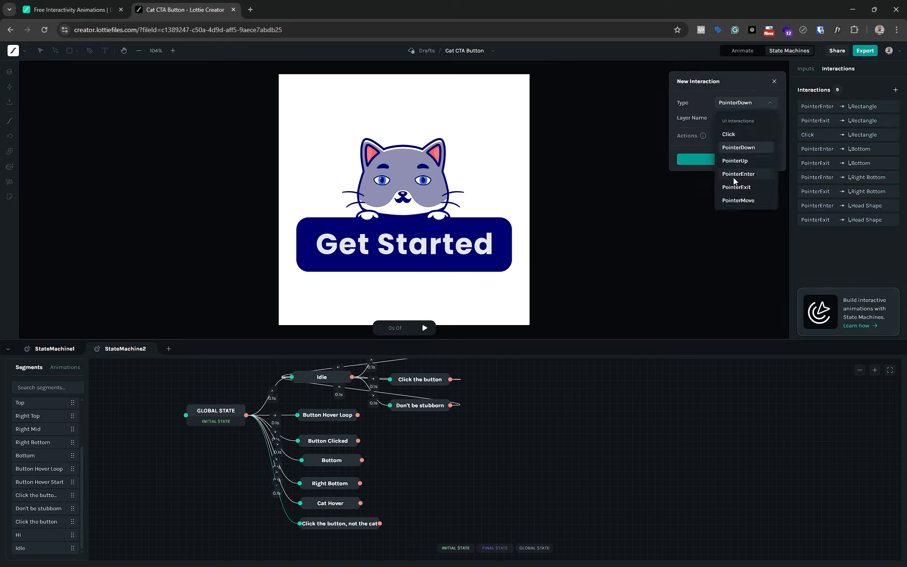
{"action": "left_click", "coordinate": [733, 178]}
{"action": "left_click", "coordinate": [749, 103]}
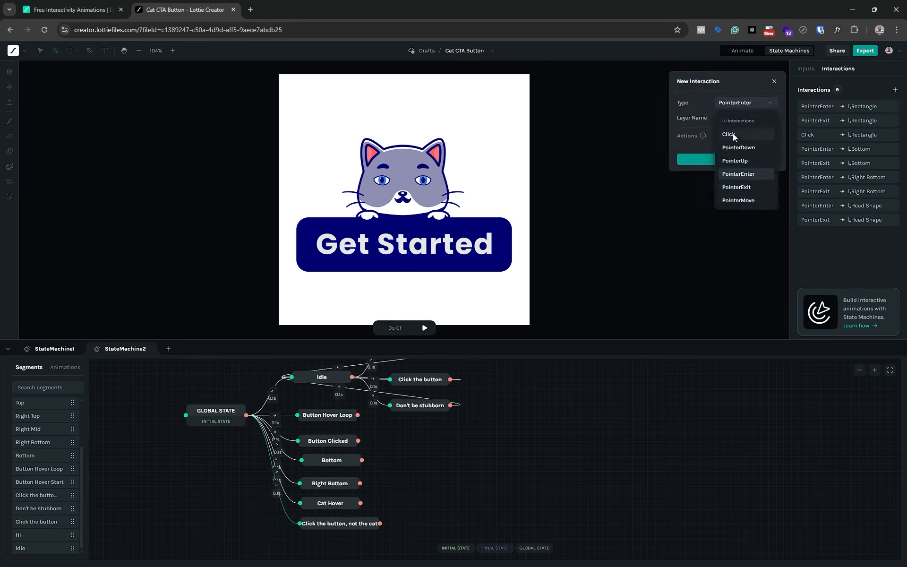
{"action": "left_click", "coordinate": [733, 134]}
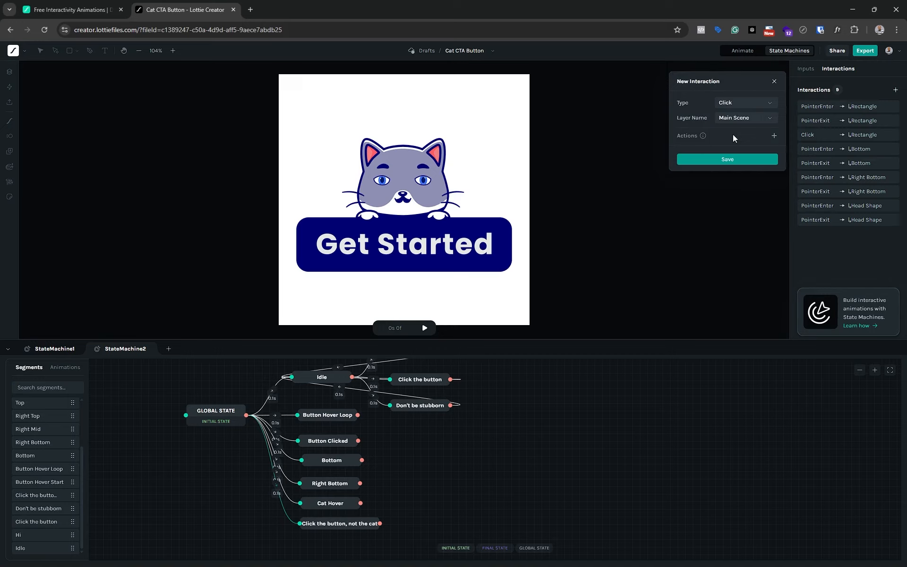
{"action": "left_click", "coordinate": [768, 119]}
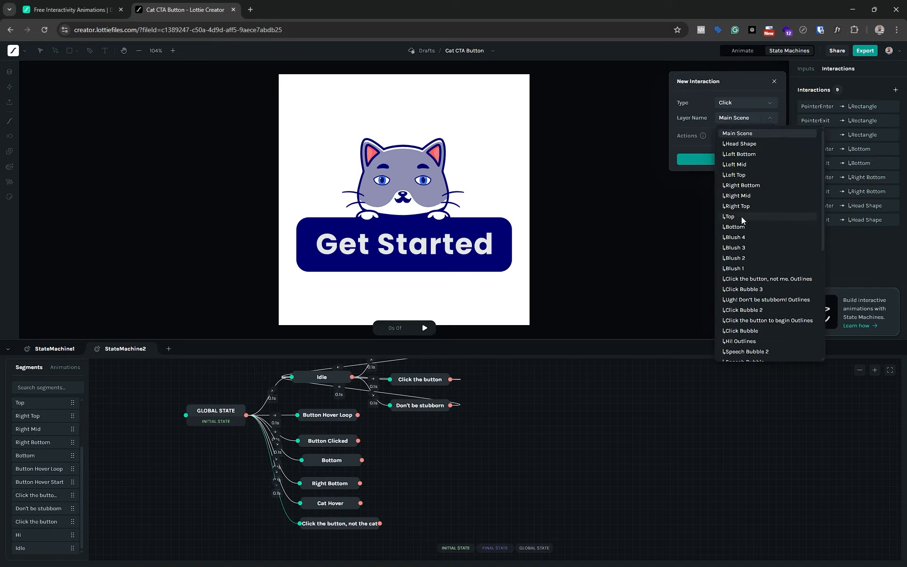
{"action": "scroll", "coordinate": [757, 187], "scroll_direction": "down", "scroll_amount": 4}
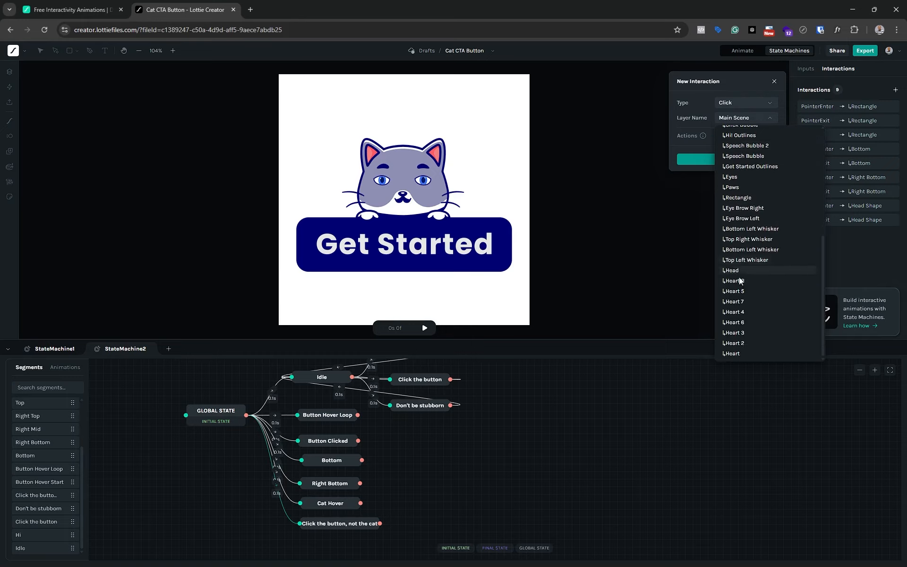
{"action": "scroll", "coordinate": [746, 250], "scroll_direction": "down", "scroll_amount": 1}
{"action": "left_click", "coordinate": [737, 270]}
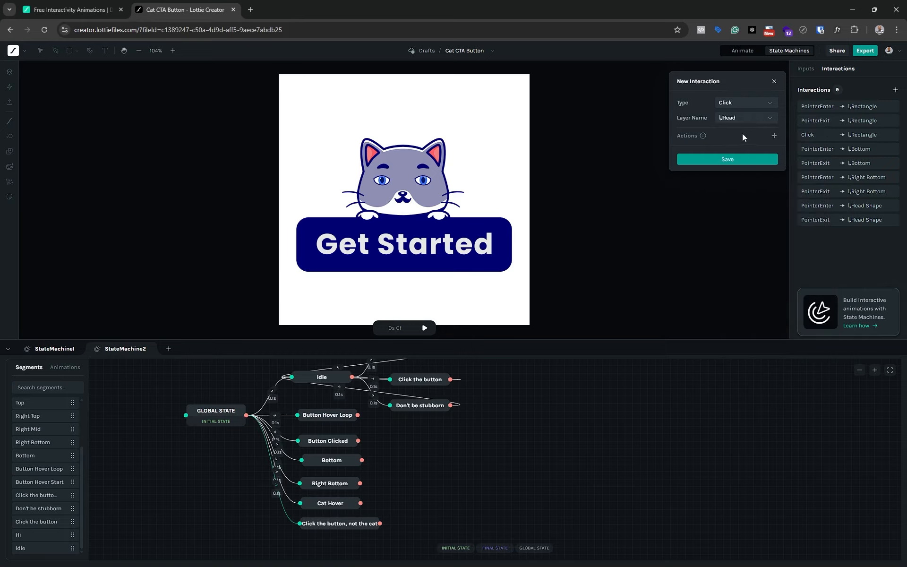
Add a Set Input value action that sets State to cat_click to the Head layer's Click interaction, and save the interaction
{"action": "left_click", "coordinate": [774, 136]}
{"action": "left_click", "coordinate": [800, 149]}
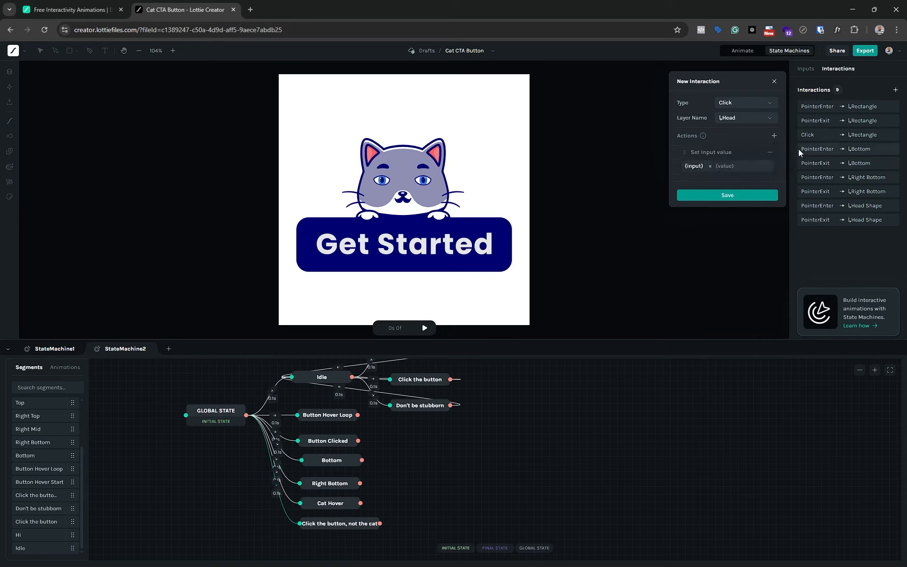
{"action": "left_click", "coordinate": [692, 166]}
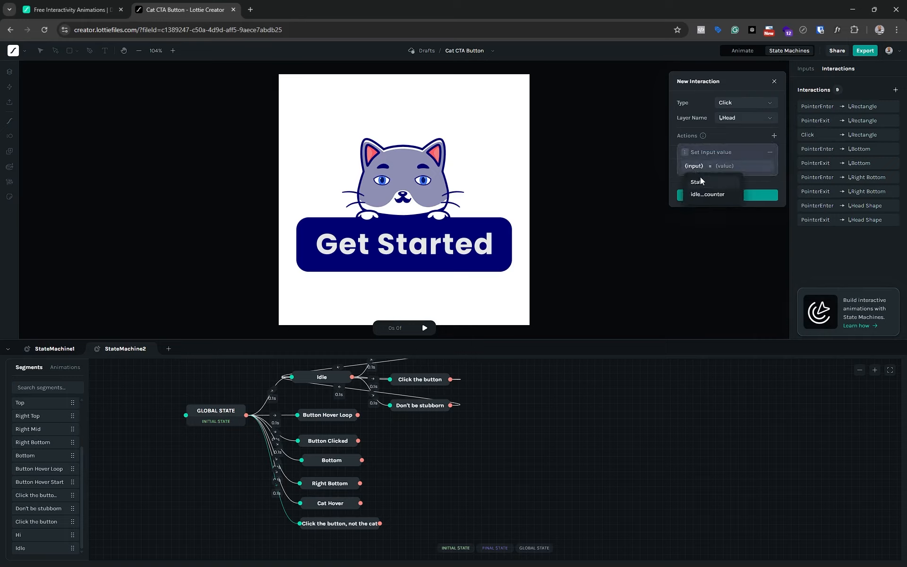
{"action": "left_click", "coordinate": [698, 183]}
{"action": "left_click", "coordinate": [727, 165]}
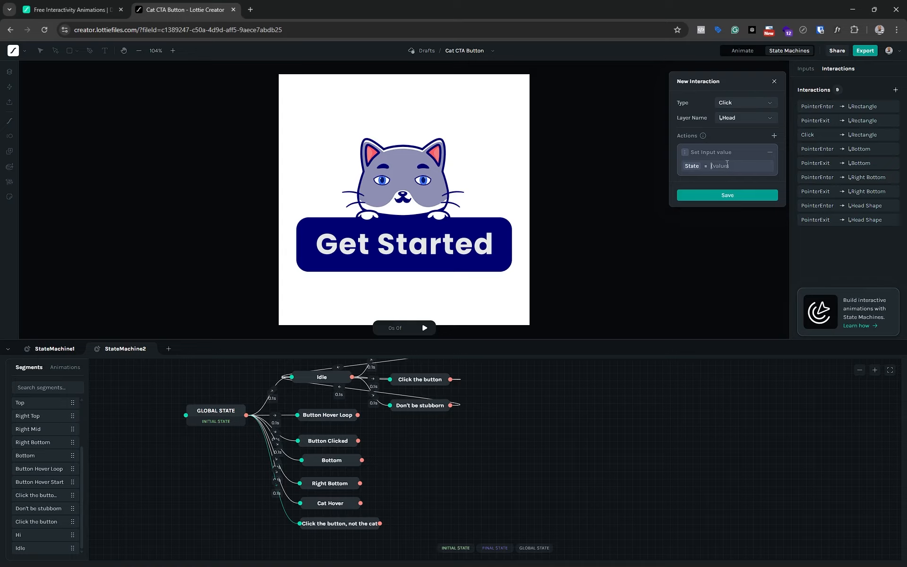
{"action": "type", "text": "cat_click"}
{"action": "left_click", "coordinate": [725, 194]}
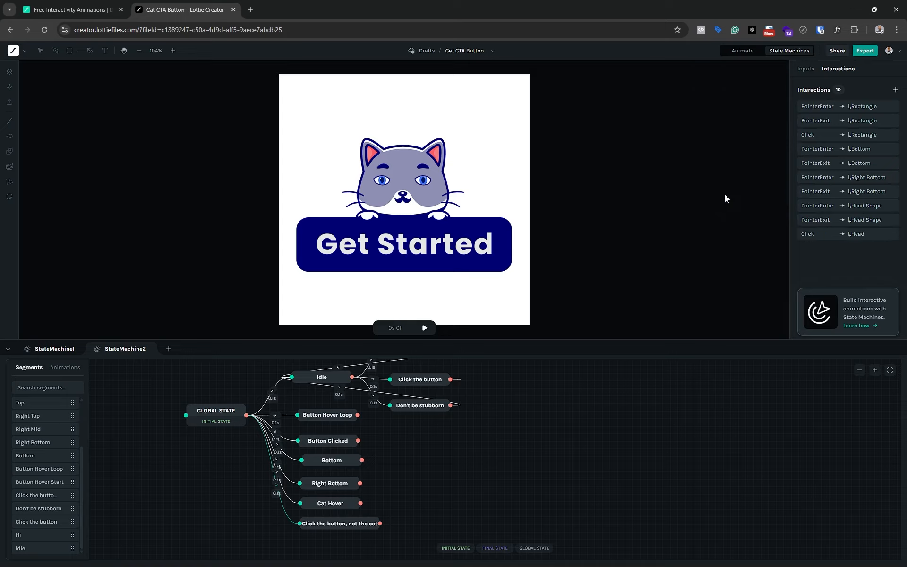
Preview the state machine and test hovering and clicking the cat's head
{"action": "left_click", "coordinate": [425, 328]}
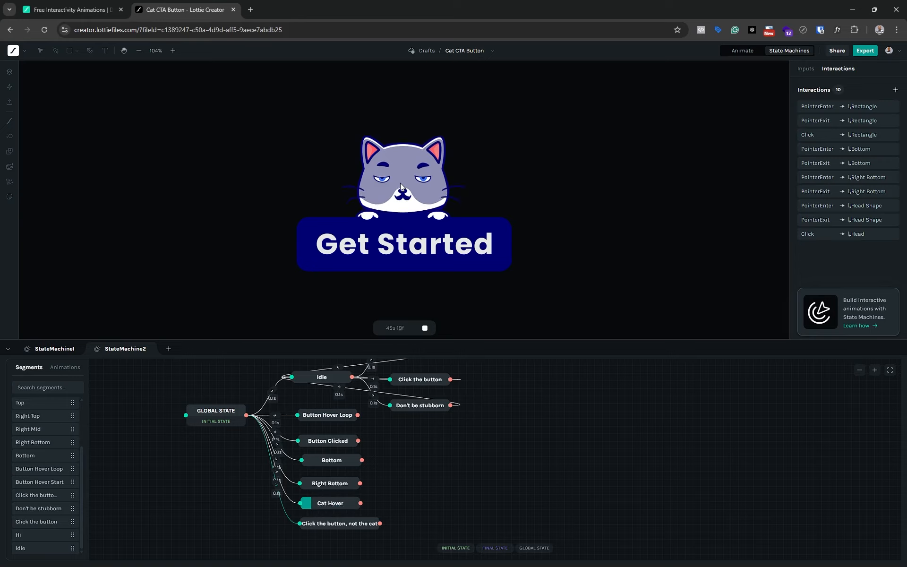
{"action": "left_click", "coordinate": [400, 184]}
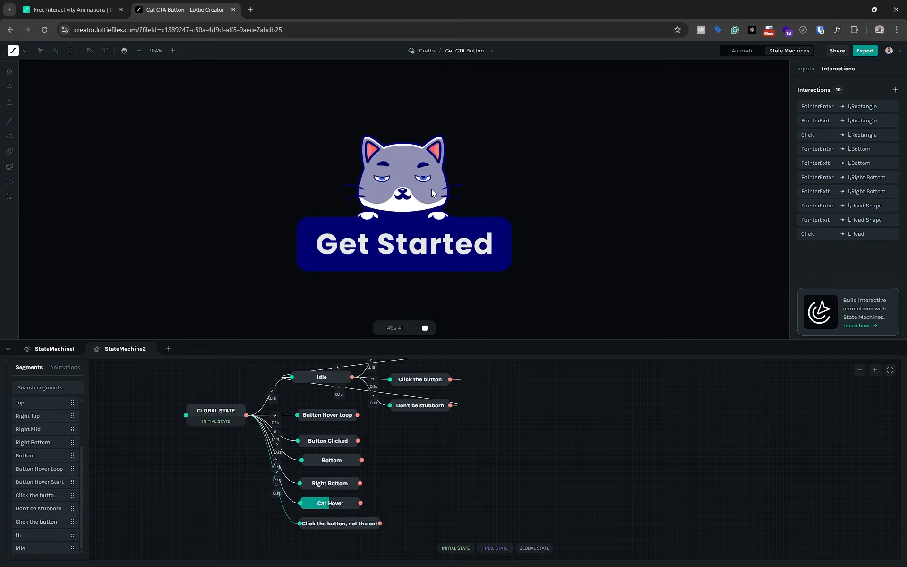
{"action": "left_click", "coordinate": [407, 190]}
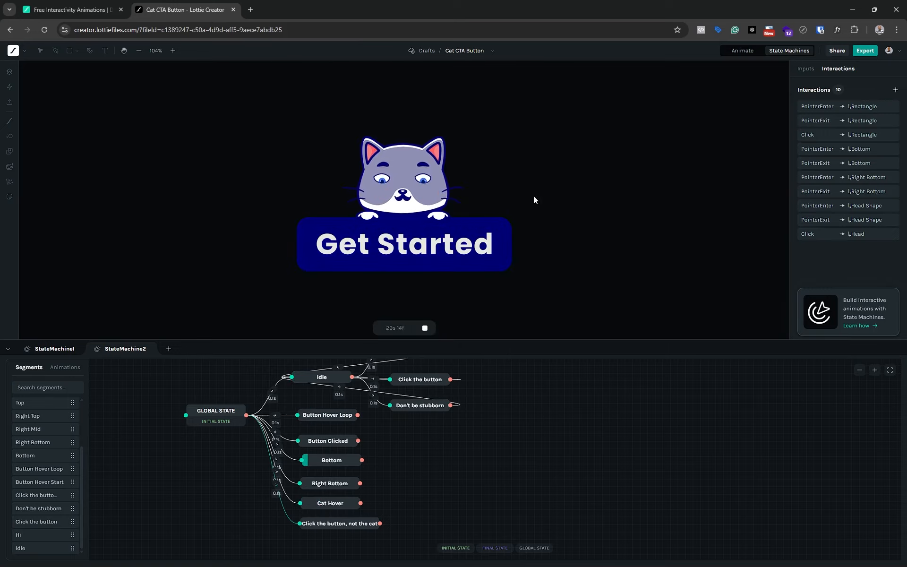
{"action": "left_click", "coordinate": [425, 328]}
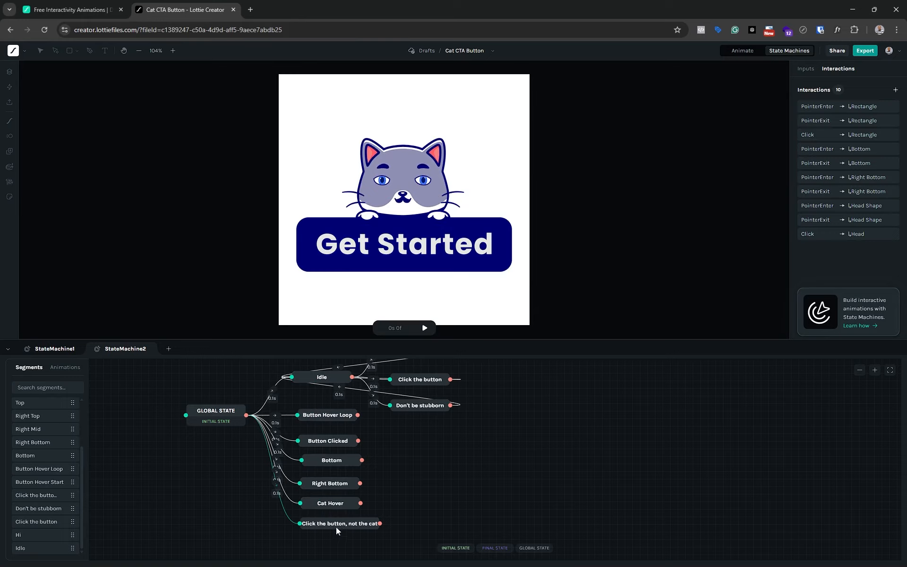
Connect the "Click the button, not the cat" state to Idle and open the settings of that transition
{"action": "left_click_drag", "start_coordinate": [337, 524], "coordinate": [332, 523]}
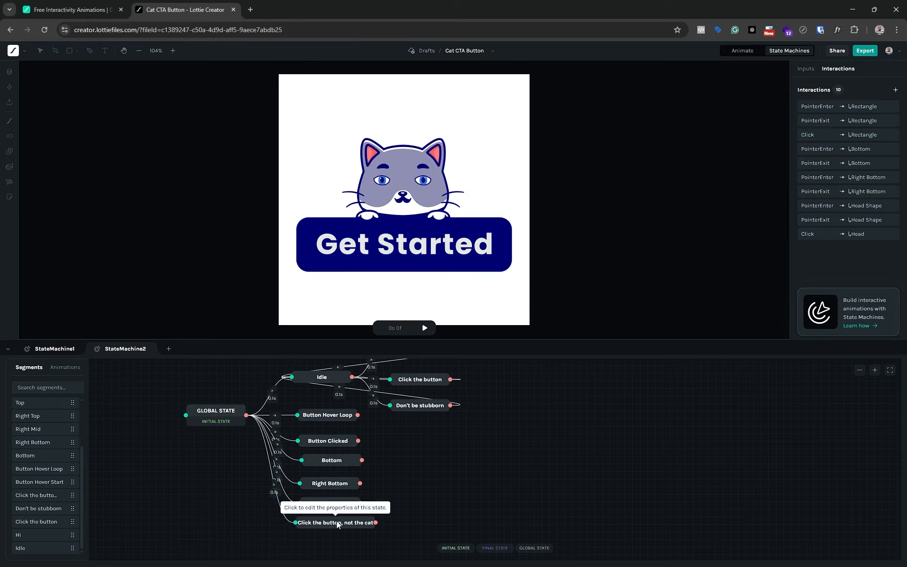
{"action": "left_click", "coordinate": [337, 523]}
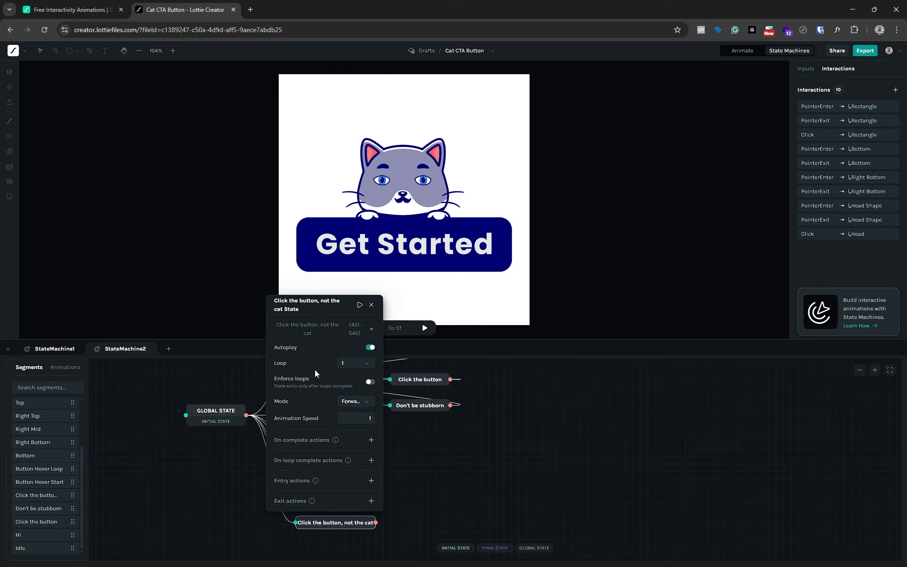
{"action": "left_click", "coordinate": [372, 305]}
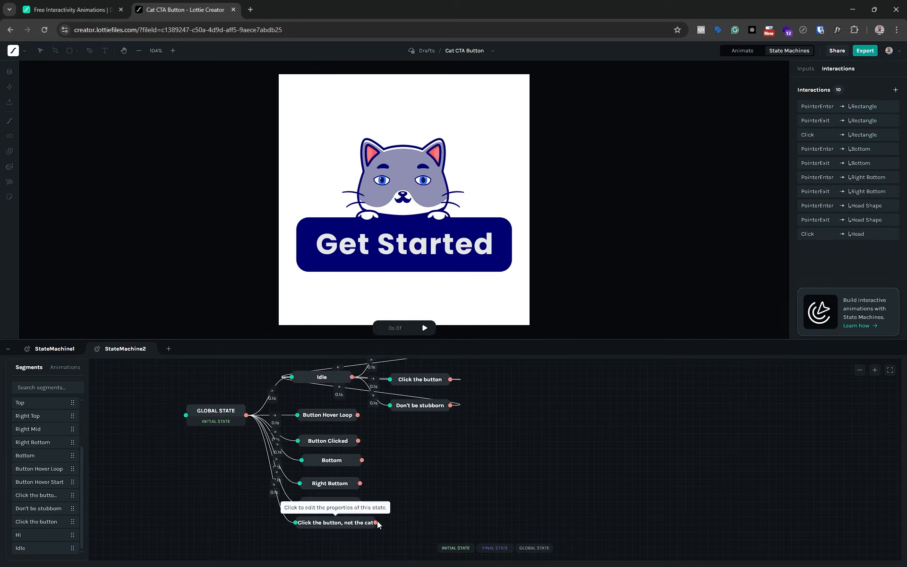
{"action": "left_click_drag", "start_coordinate": [376, 522], "coordinate": [292, 378]}
{"action": "left_click", "coordinate": [379, 508]}
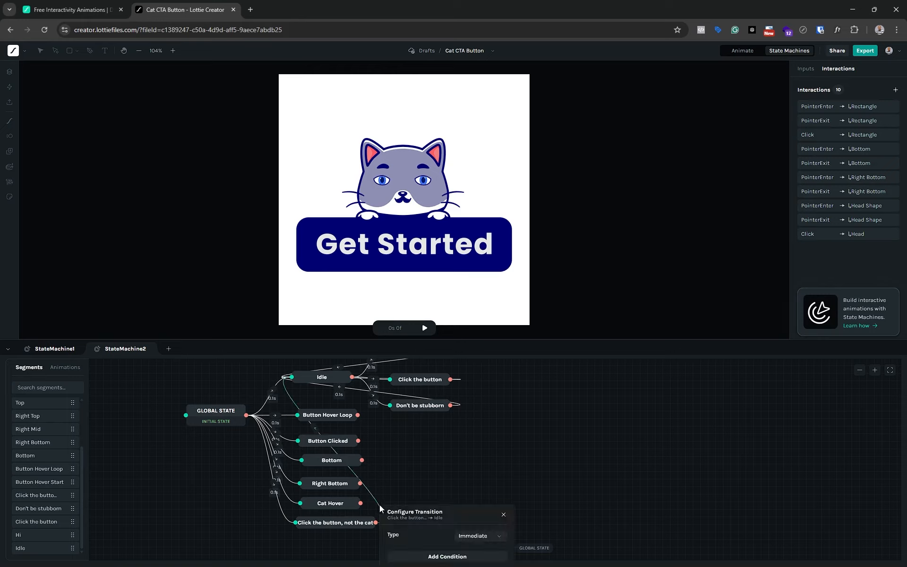
Make the transition to Idle Tweened with a 0.1 s duration and Linear easing, and add the condition State = idle
{"action": "left_click_drag", "start_coordinate": [428, 512], "coordinate": [493, 433]}
{"action": "left_click", "coordinate": [549, 452]}
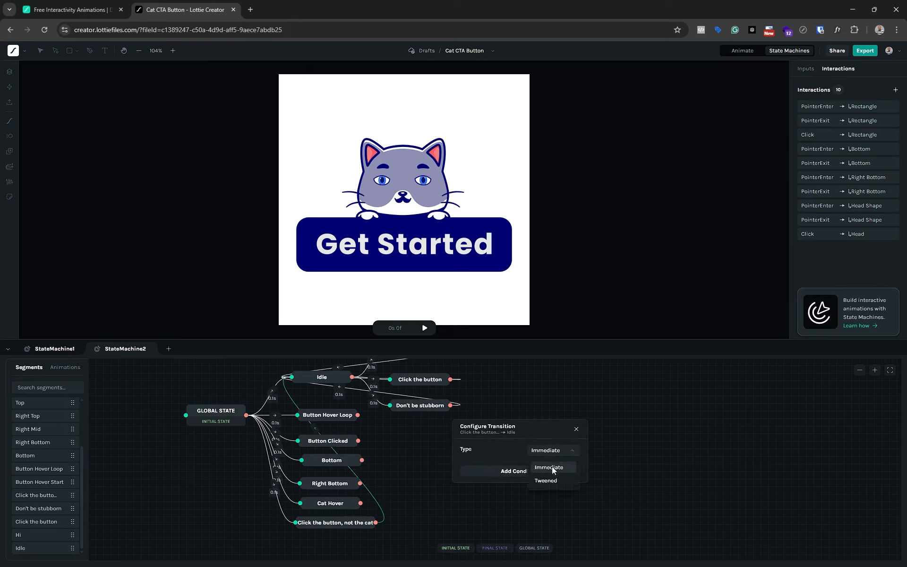
{"action": "left_click", "coordinate": [540, 481]}
{"action": "left_click", "coordinate": [542, 466]}
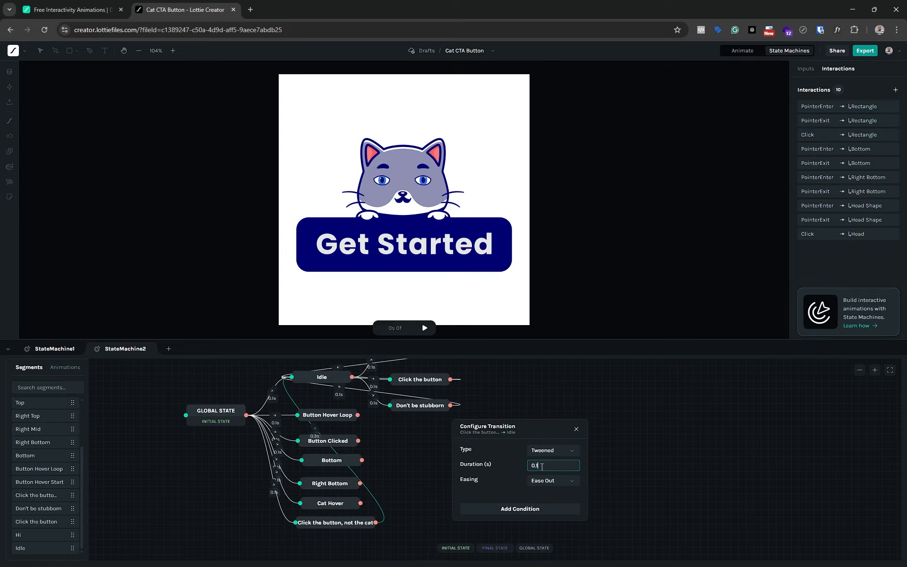
{"action": "type", "text": "1"}
{"action": "left_click", "coordinate": [552, 481]}
{"action": "left_click", "coordinate": [553, 400]}
{"action": "left_click", "coordinate": [504, 511]}
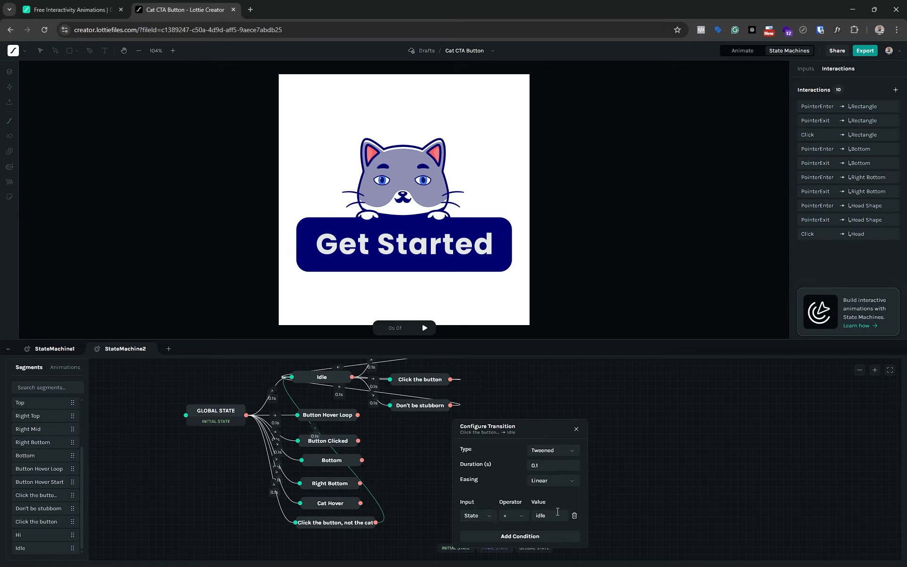
{"action": "left_click", "coordinate": [577, 430]}
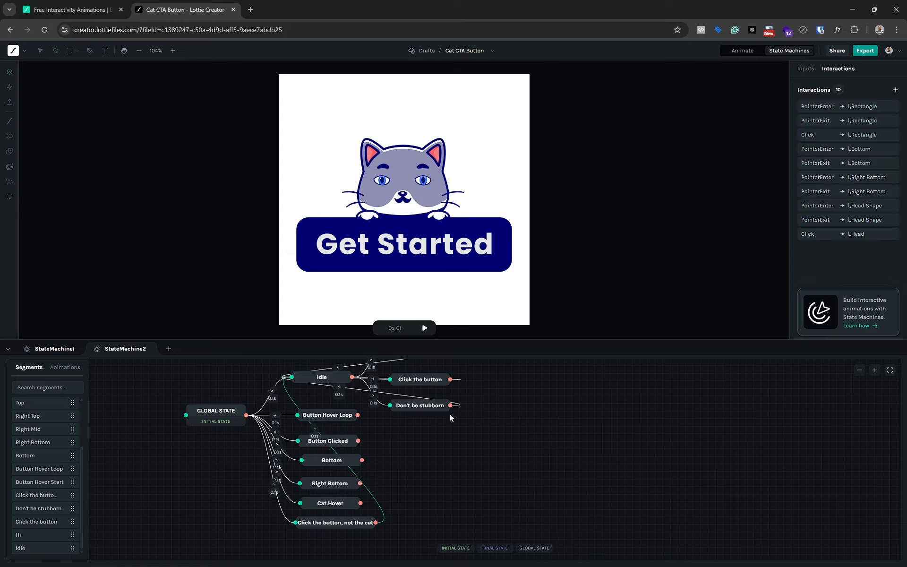
Preview the state machine and check how the cat returns to idle when clicked
{"action": "left_click", "coordinate": [425, 328]}
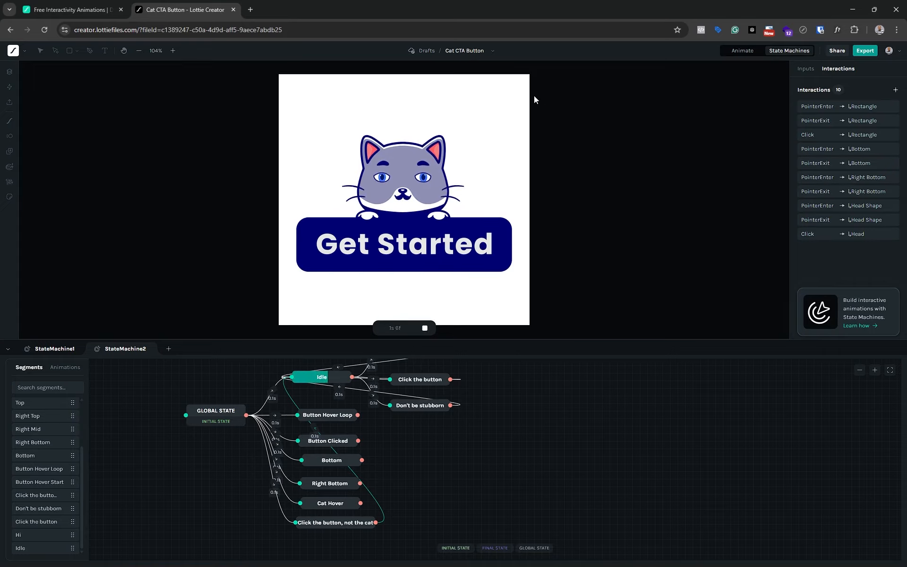
{"action": "mouse_move", "coordinate": [406, 162]}
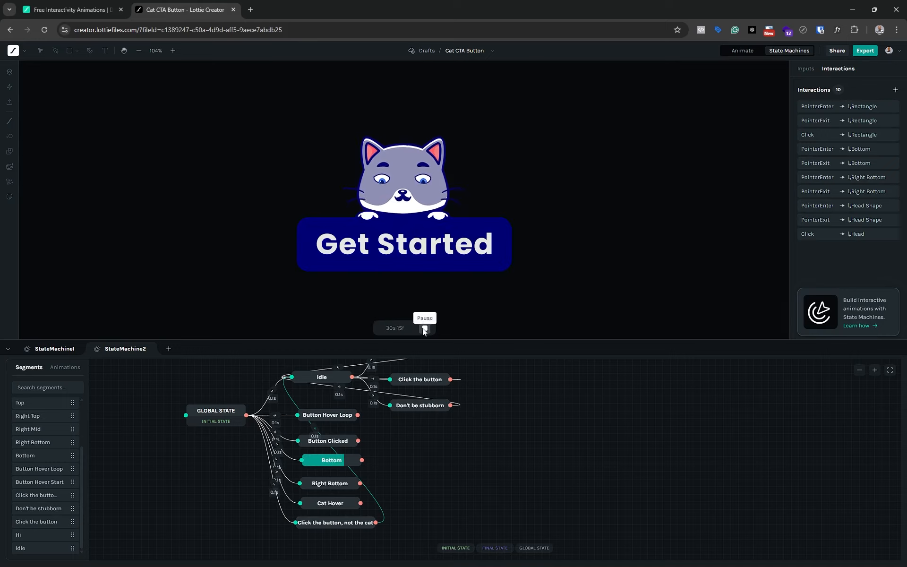
{"action": "mouse_move", "coordinate": [388, 188]}
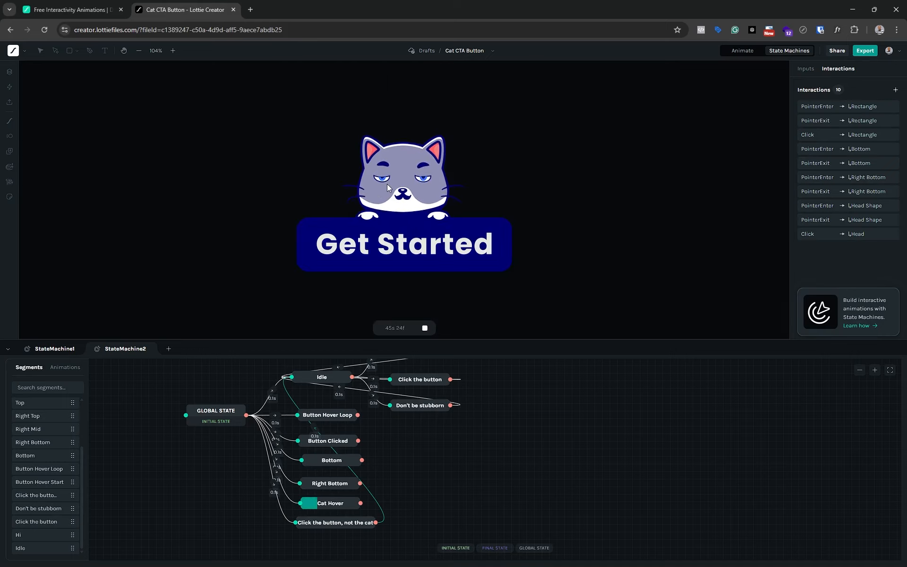
{"action": "left_click", "coordinate": [387, 188]}
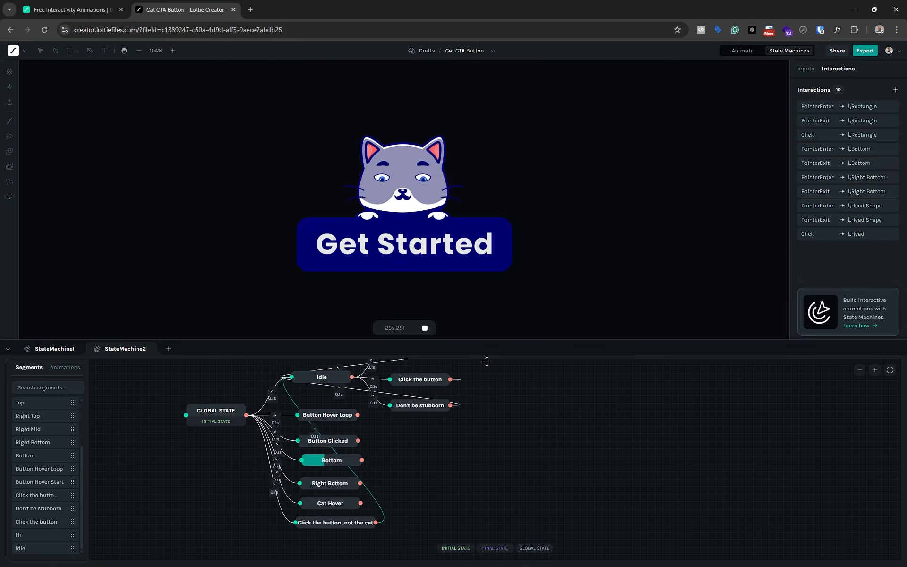
{"action": "left_click", "coordinate": [425, 328]}
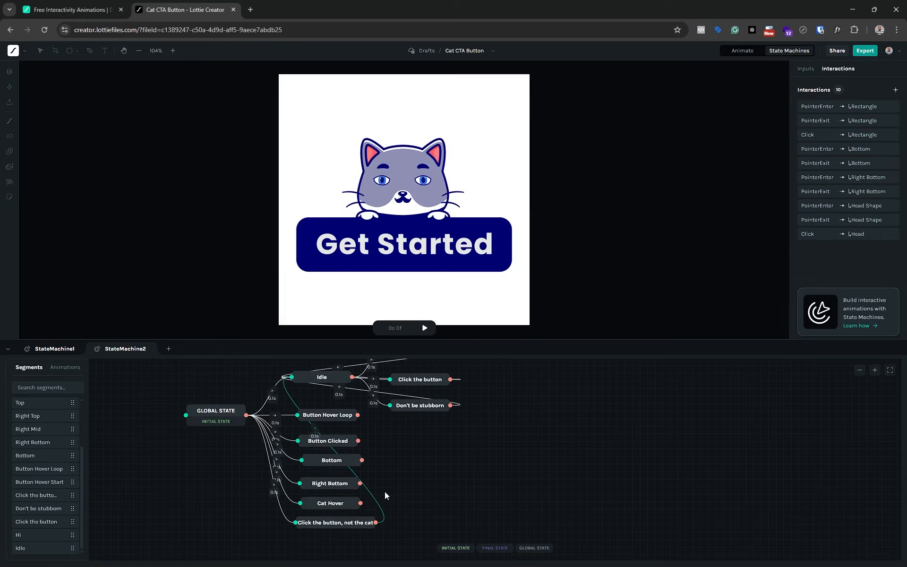
Remove the "Click the button, not the cat" to Idle transition and give that state an on-complete action setting the State input to idle
{"action": "left_click", "coordinate": [381, 511]}
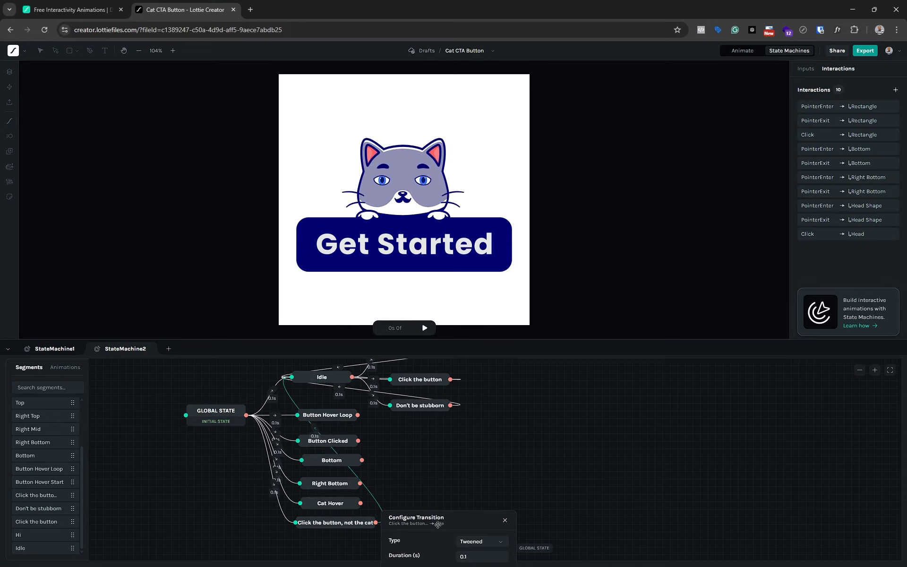
{"action": "left_click", "coordinate": [587, 440]}
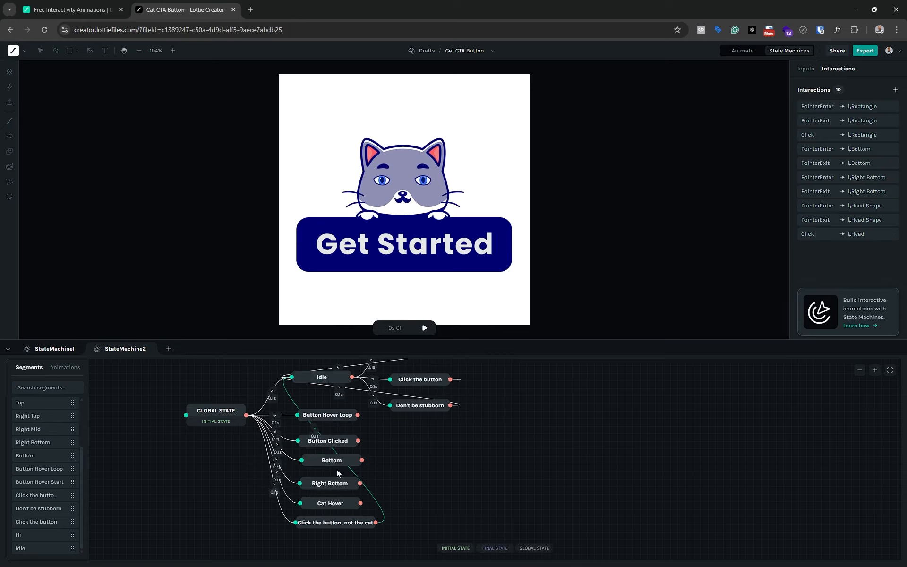
{"action": "left_click", "coordinate": [347, 521]}
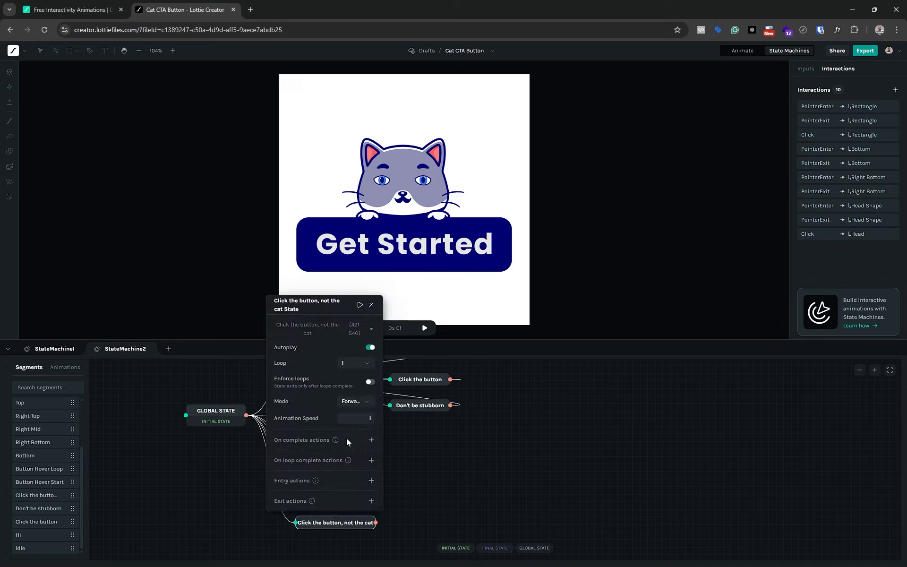
{"action": "left_click", "coordinate": [371, 441]}
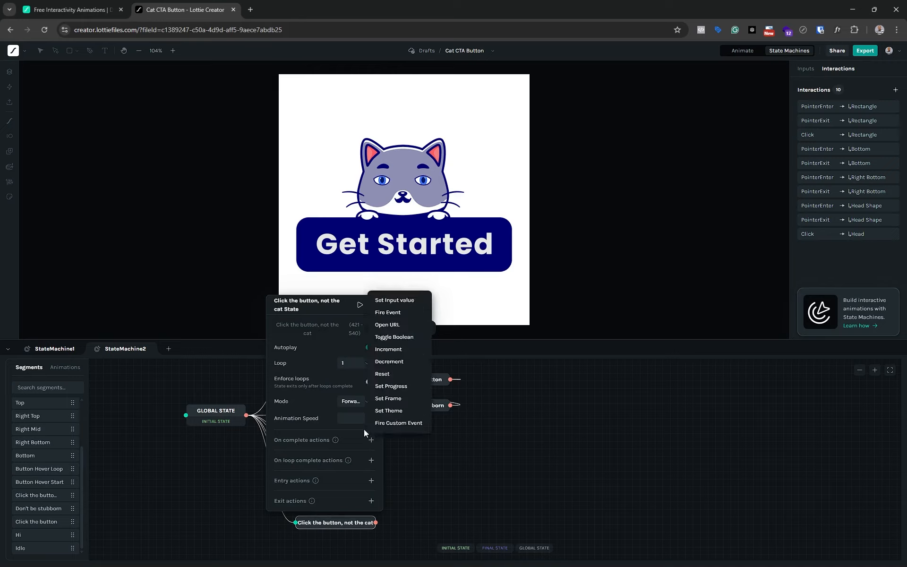
{"action": "left_click", "coordinate": [396, 300]}
{"action": "left_click", "coordinate": [292, 434]}
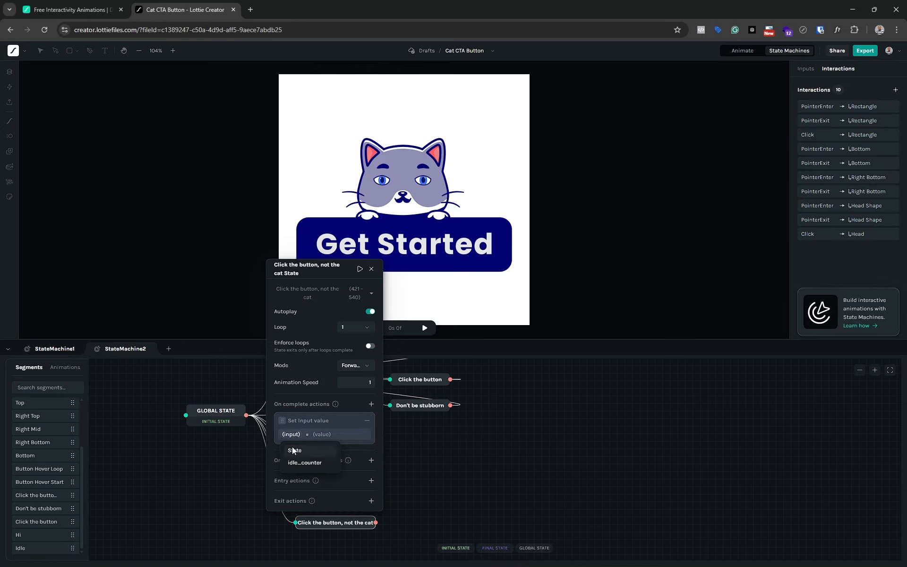
{"action": "left_click", "coordinate": [294, 450]}
{"action": "left_click", "coordinate": [324, 434]}
{"action": "type", "text": "idle"}
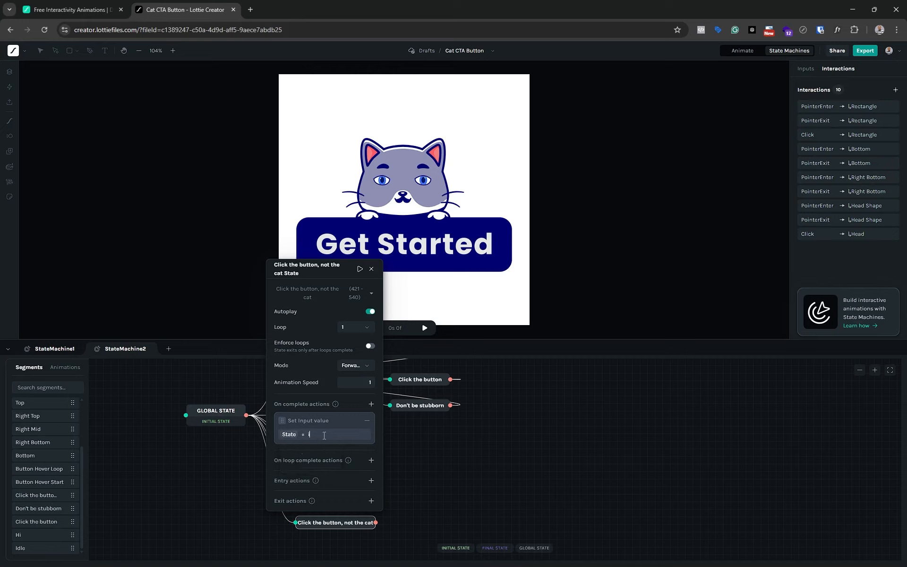
{"action": "left_click", "coordinate": [371, 269]}
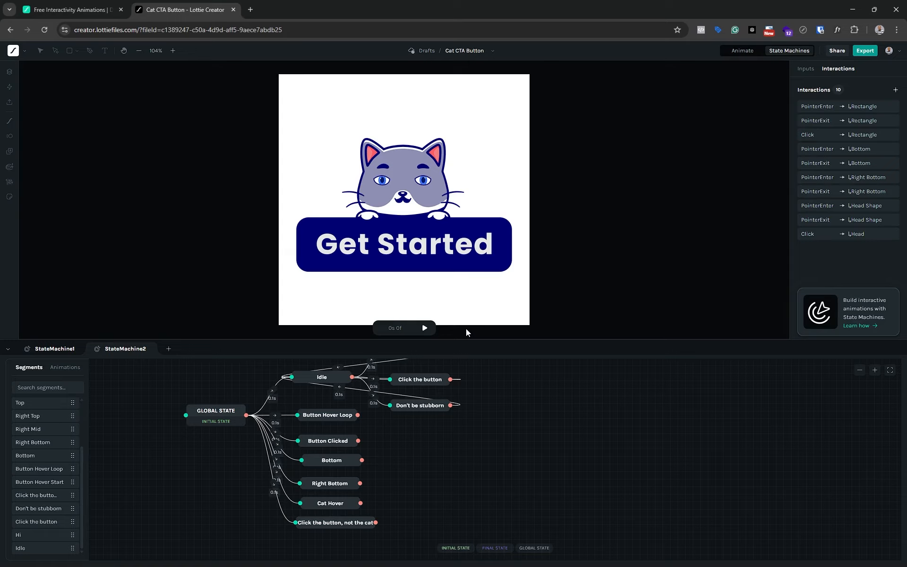
Preview the state machine and test the cat click with the on-complete action in place
{"action": "left_click", "coordinate": [425, 328]}
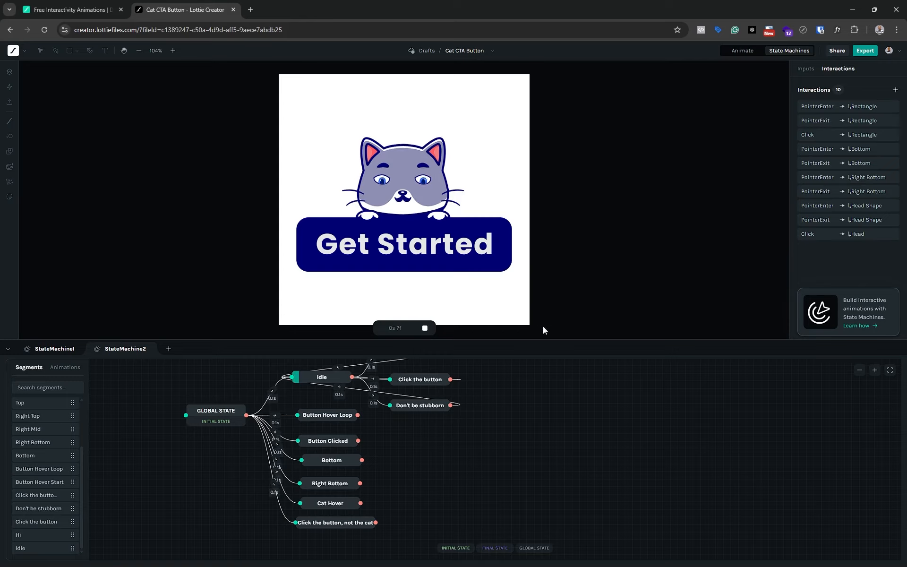
{"action": "left_click", "coordinate": [392, 193]}
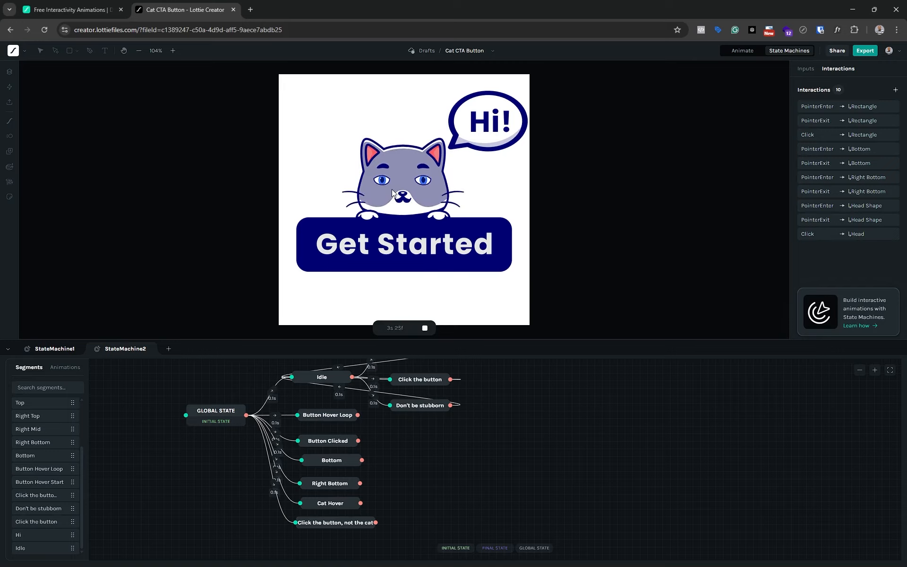
{"action": "left_click", "coordinate": [426, 329]}
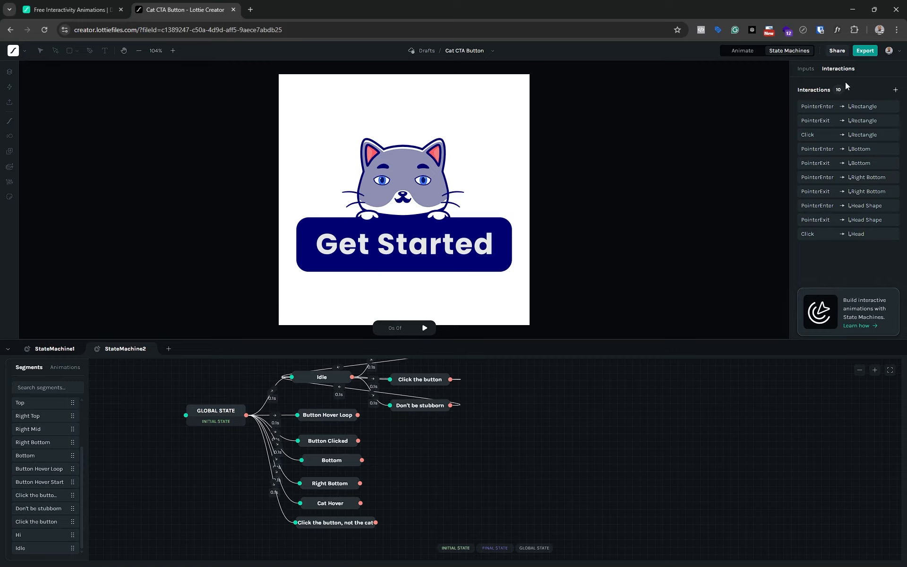
Preview the reactions of StateMachine1 and return to the Animate workspace
{"action": "left_click", "coordinate": [59, 349]}
{"action": "scroll", "coordinate": [518, 459], "scroll_direction": "down", "scroll_amount": 1}
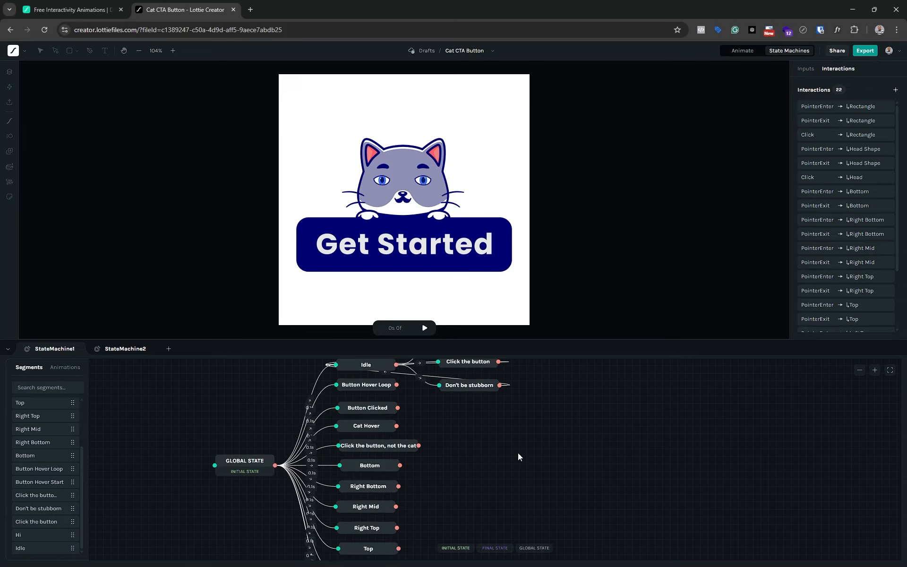
{"action": "left_click", "coordinate": [425, 328]}
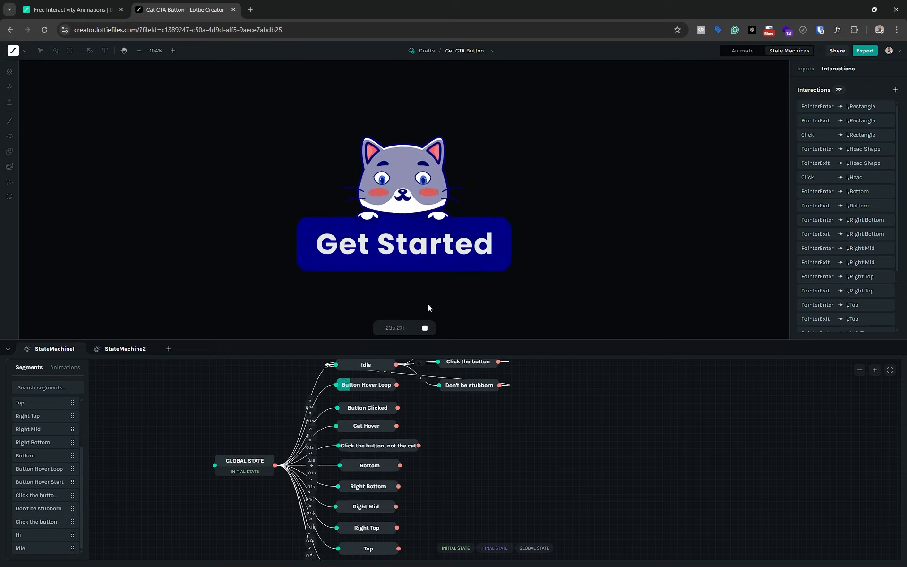
{"action": "left_click", "coordinate": [425, 328]}
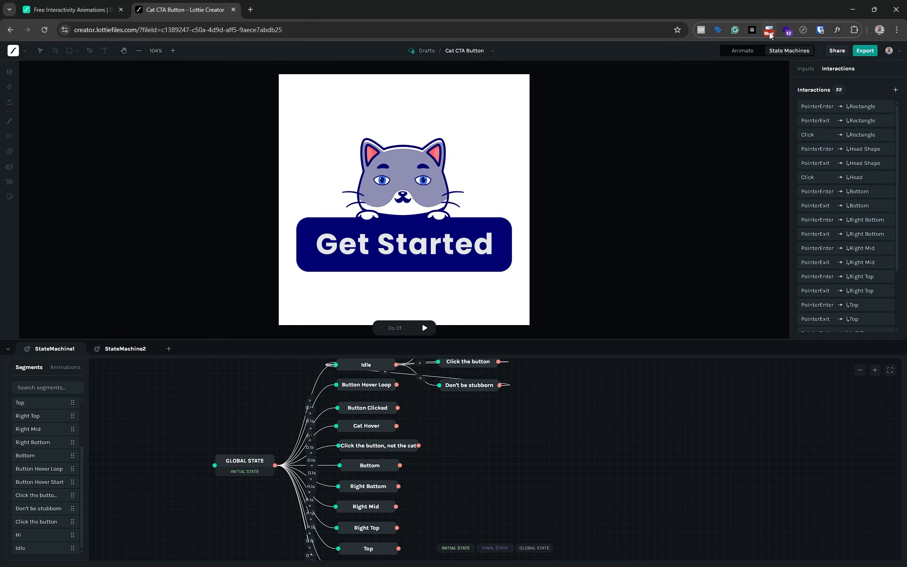
{"action": "left_click", "coordinate": [741, 52]}
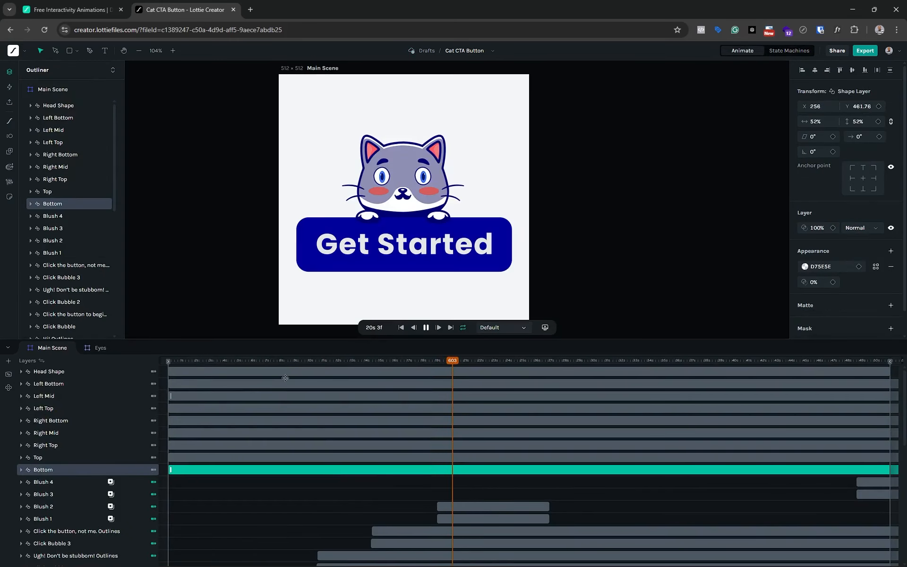
Pause the animation playback, hide the Get Started Outlines layer and show it again
{"action": "left_click", "coordinate": [426, 327]}
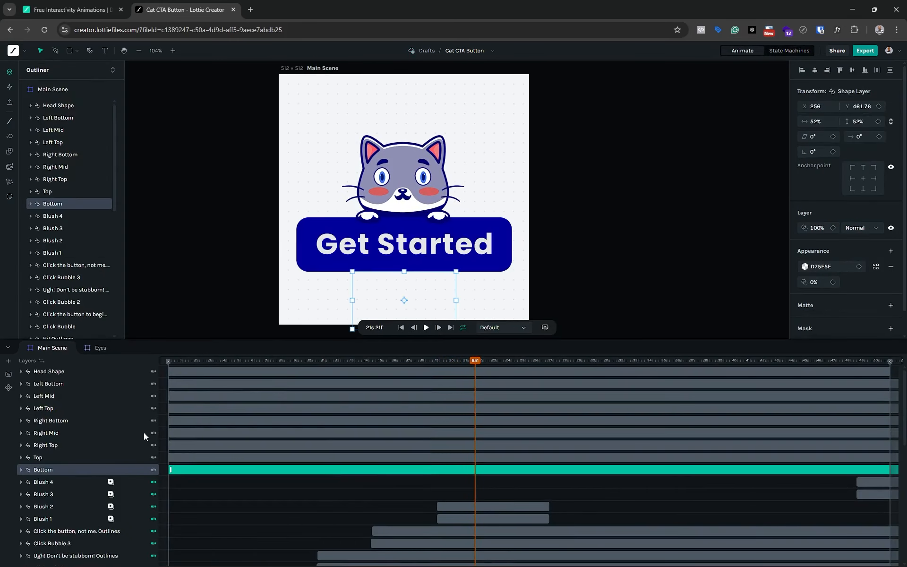
{"action": "scroll", "coordinate": [102, 439], "scroll_direction": "down", "scroll_amount": 10}
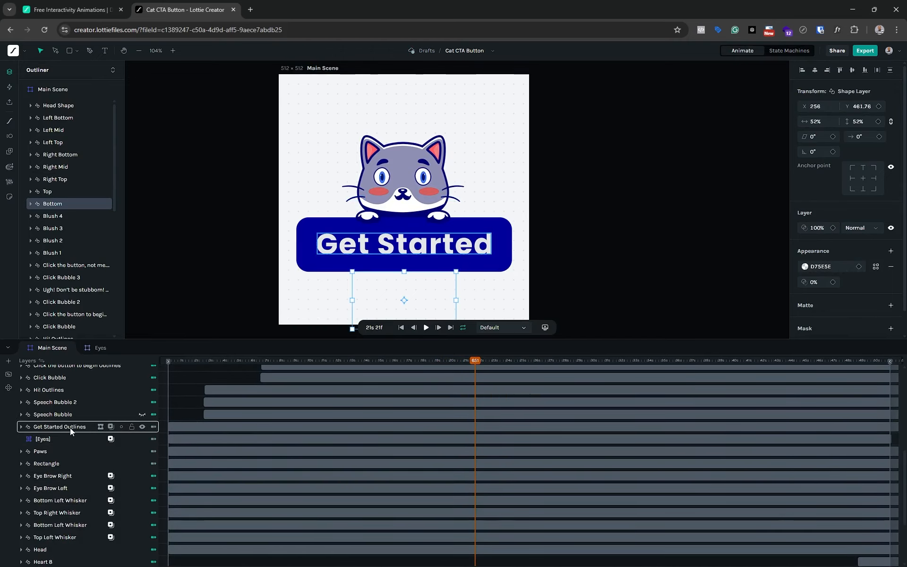
{"action": "left_click", "coordinate": [63, 427]}
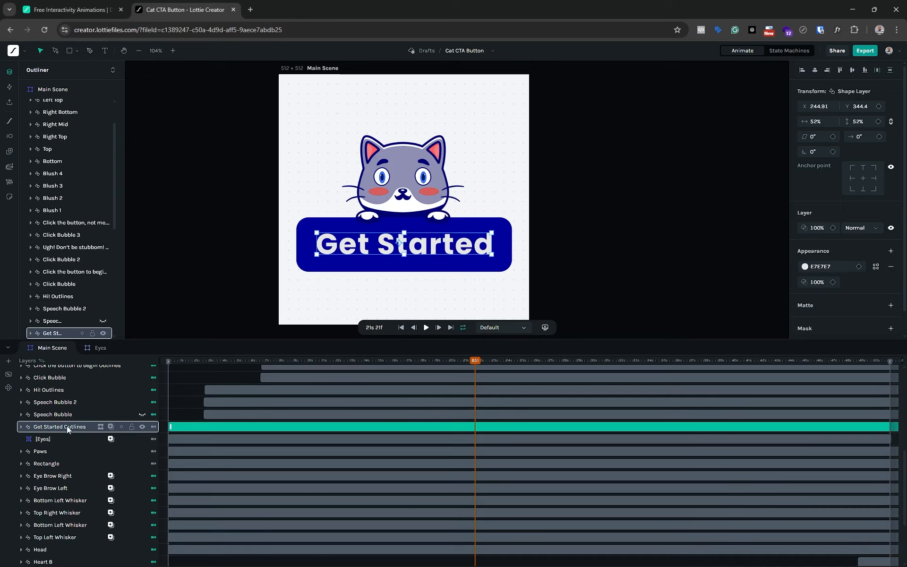
{"action": "left_click", "coordinate": [142, 427]}
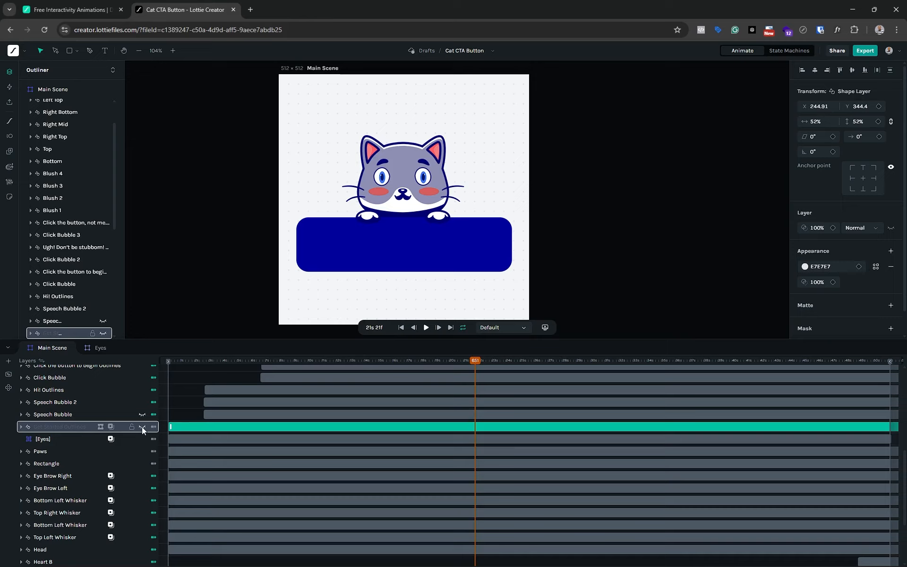
{"action": "left_click", "coordinate": [142, 427]}
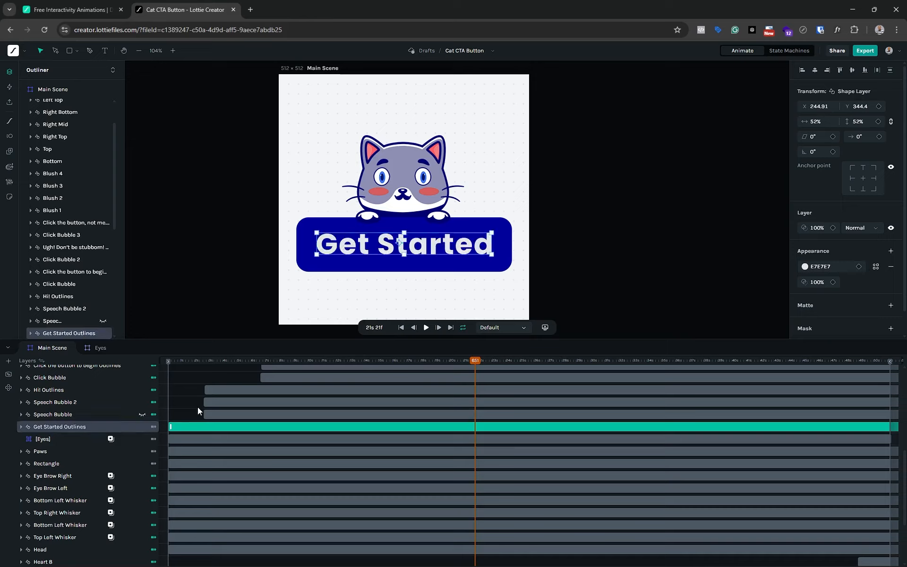
Return to the State Machines workspace and preview StateMachine1's reaction to hovering over the button
{"action": "left_click", "coordinate": [790, 50]}
{"action": "left_click", "coordinate": [424, 327]}
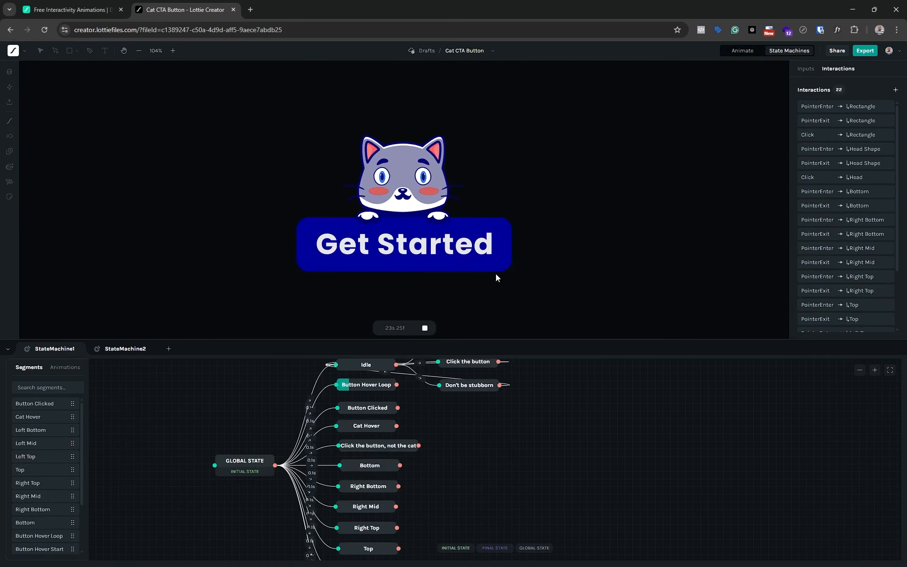
{"action": "left_click", "coordinate": [425, 328]}
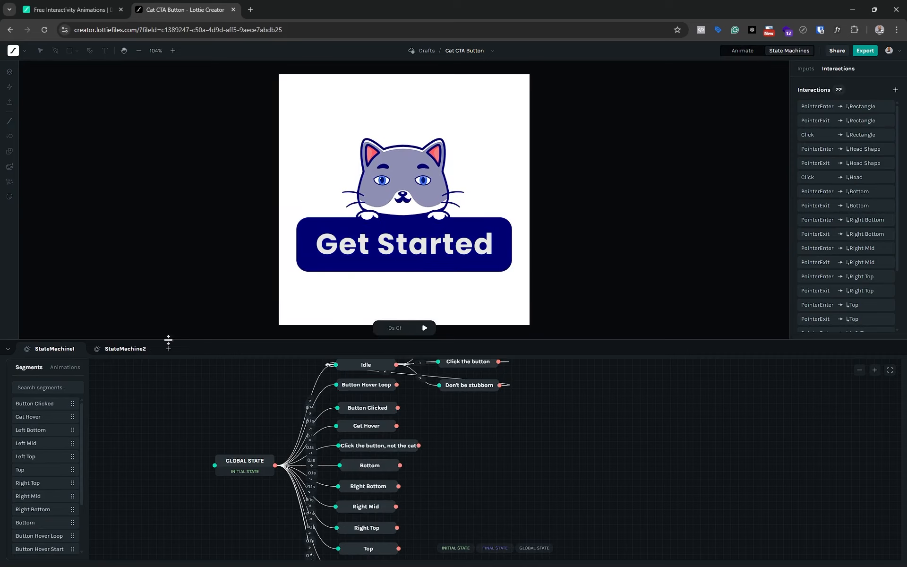
Preview StateMachine2 and test its reactions to hovering and clicking the Get Started button and the cat
{"action": "left_click", "coordinate": [140, 349]}
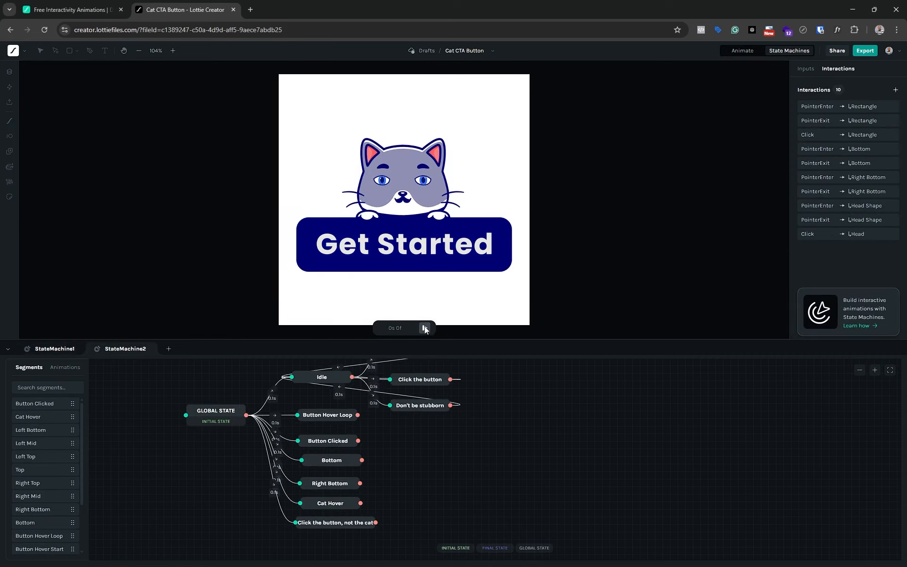
{"action": "left_click", "coordinate": [425, 327]}
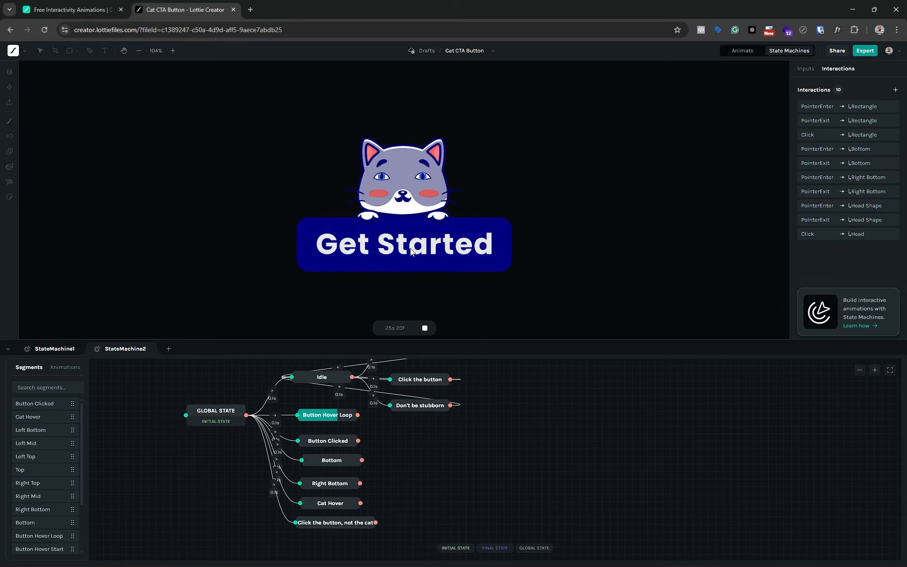
{"action": "left_click", "coordinate": [411, 248]}
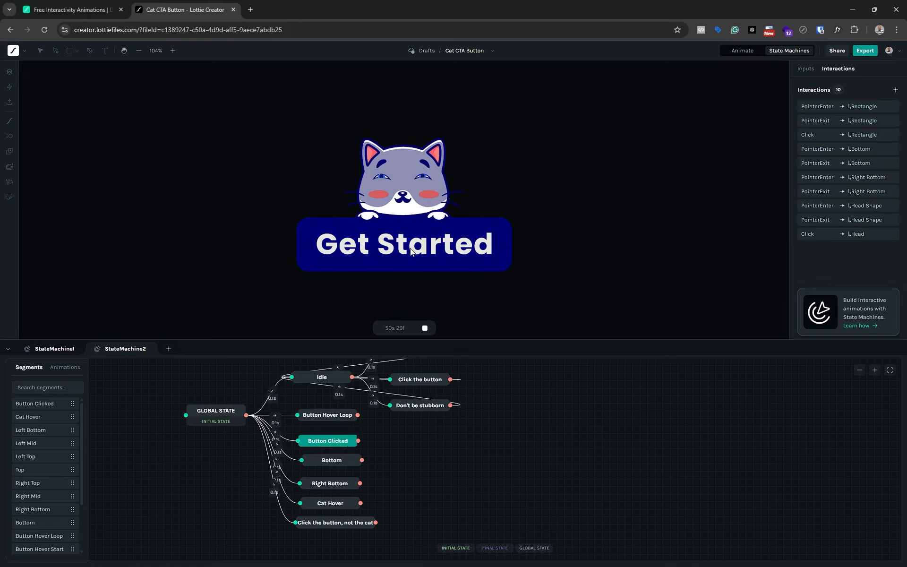
{"action": "mouse_move", "coordinate": [418, 178]}
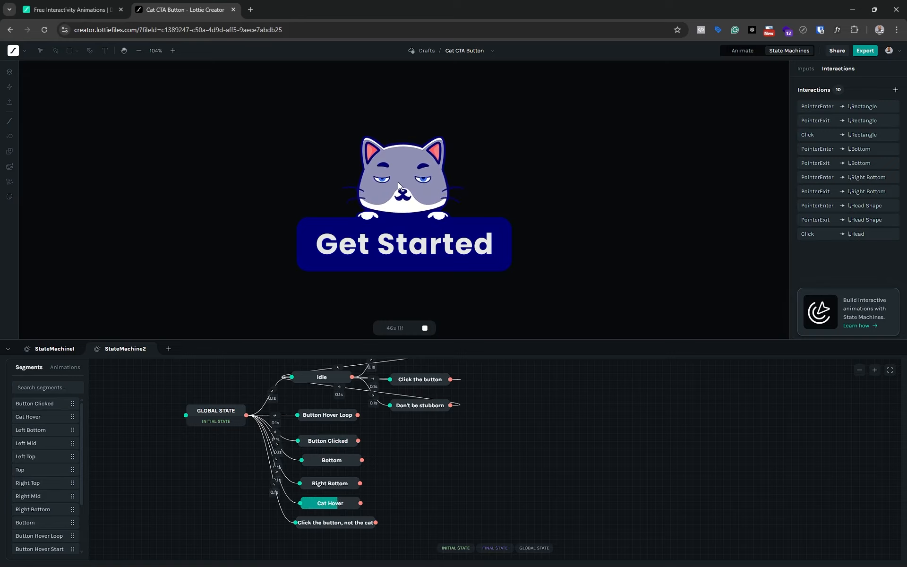
{"action": "left_click", "coordinate": [398, 185]}
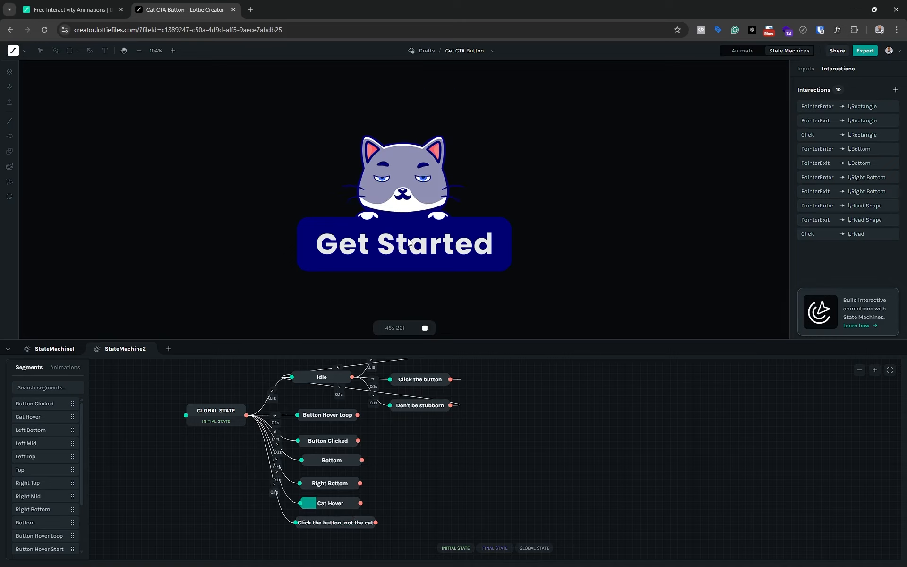
{"action": "left_click", "coordinate": [426, 328]}
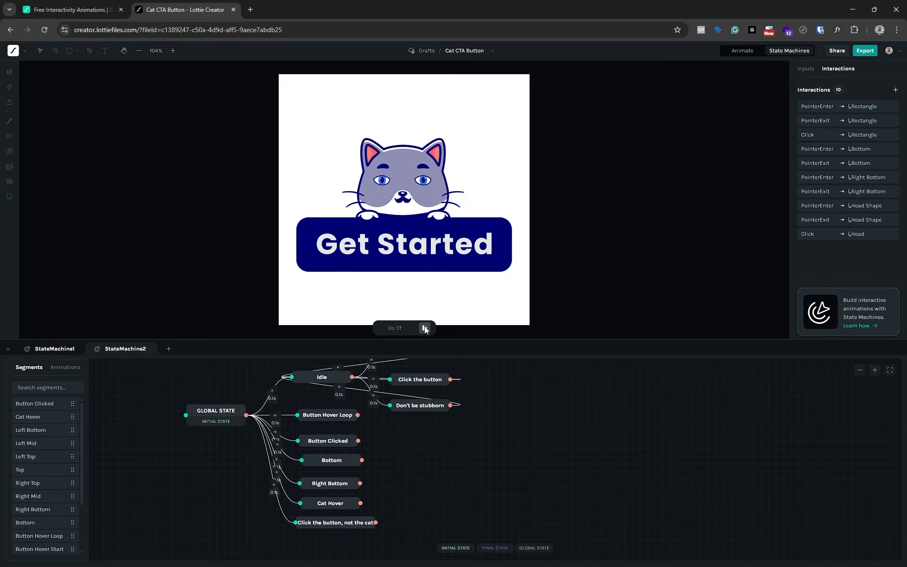
Reopen StateMachine1 and look over its graph of states and transitions
{"action": "left_click", "coordinate": [60, 350]}
{"action": "left_click_drag", "start_coordinate": [544, 432], "coordinate": [562, 412]}
{"action": "left_click_drag", "start_coordinate": [526, 473], "coordinate": [491, 490]}
{"action": "scroll", "coordinate": [556, 437], "scroll_direction": "up", "scroll_amount": 2}
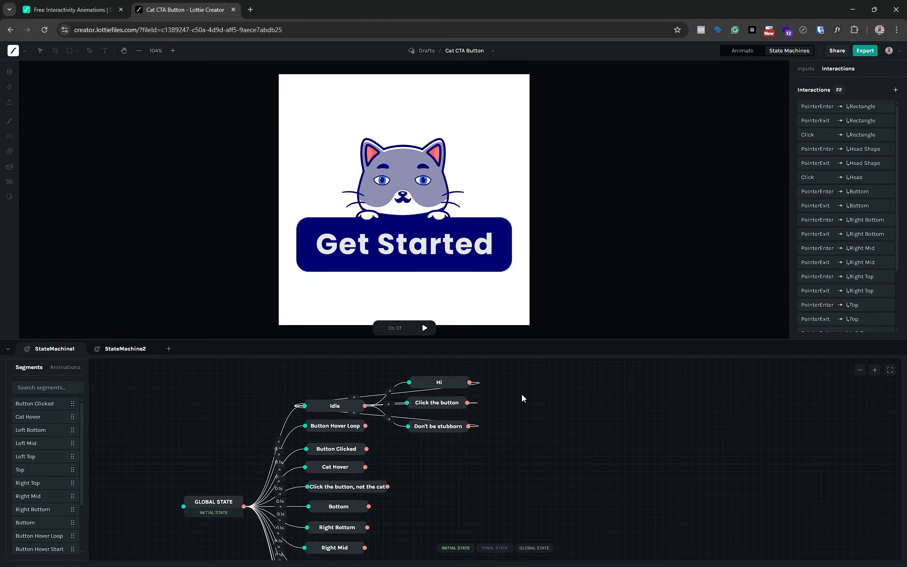
{"action": "scroll", "coordinate": [522, 398], "scroll_direction": "down", "scroll_amount": 2}
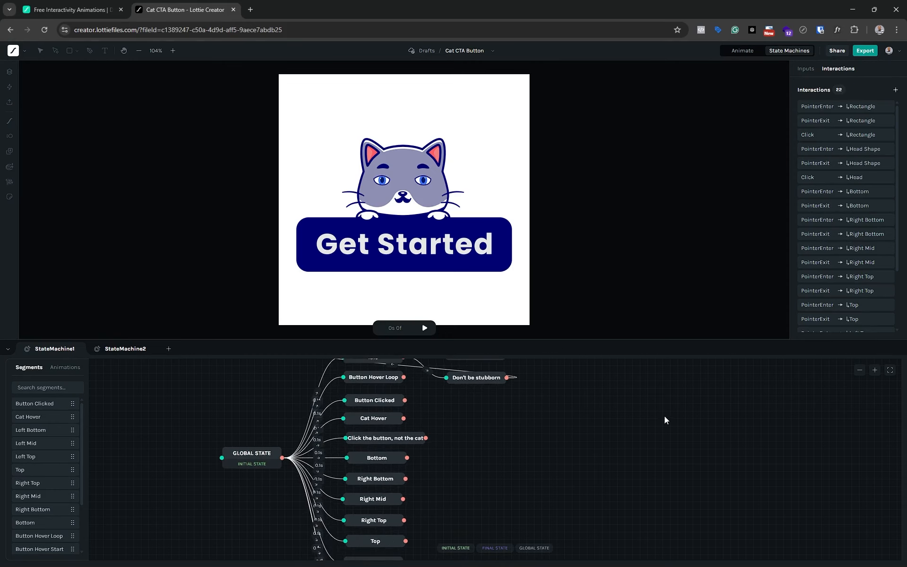